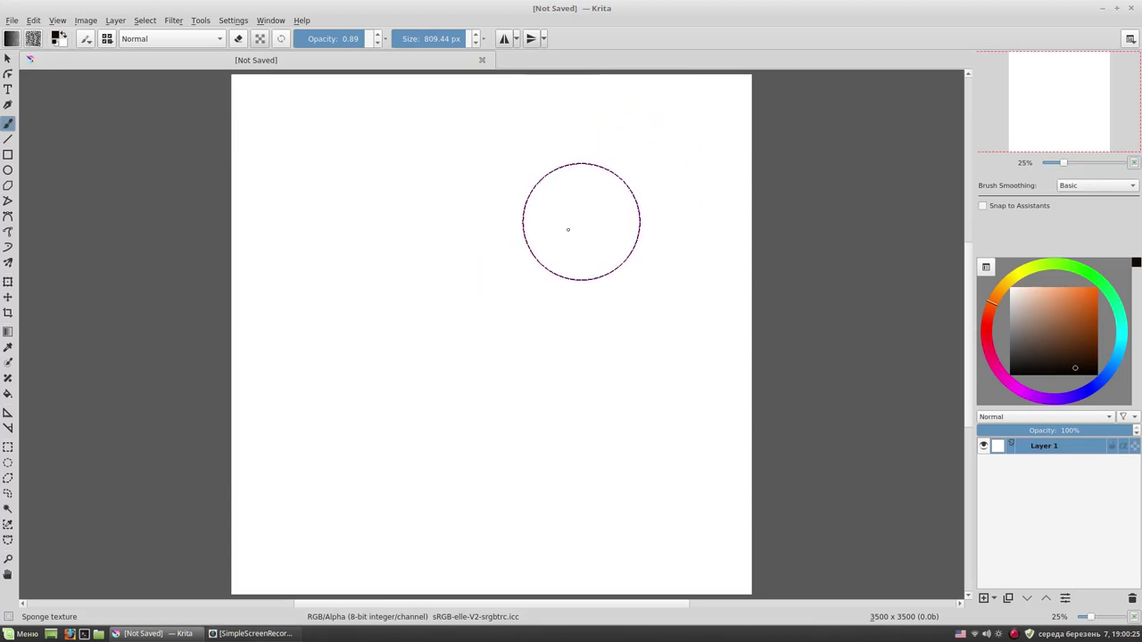
- Flood-fill the blank canvas with flat grey and add a new empty sketch layer
left_click(8, 394)
left_click(728, 307)
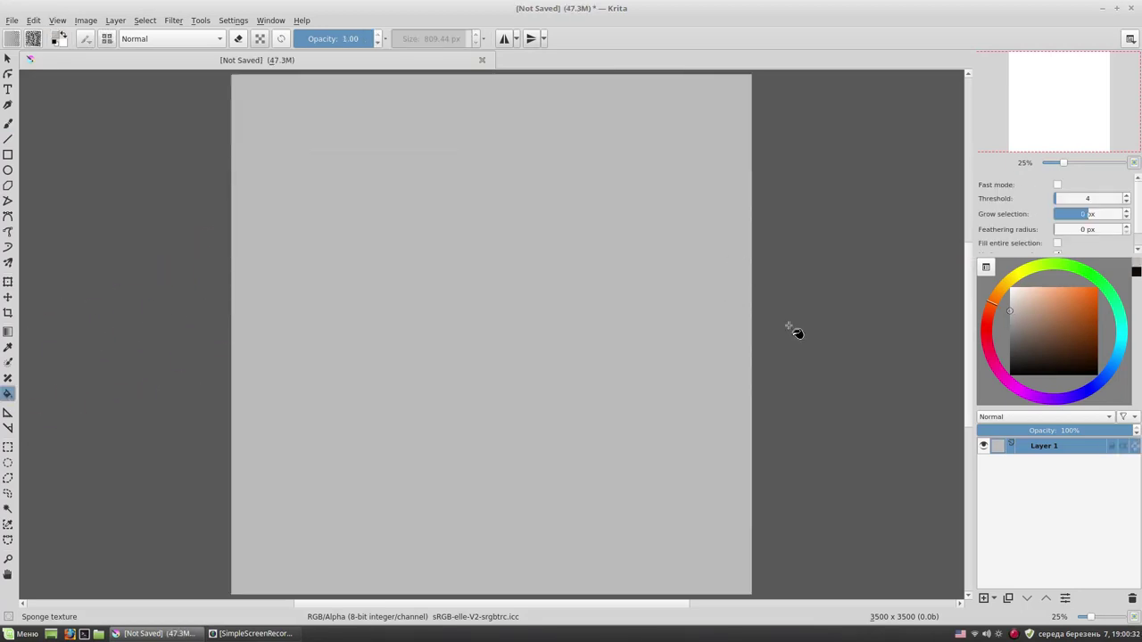
key("Insert")
key("b")
- Pick a dark brown from the quick palette and draw a faint first sketch stroke
right_click(506, 221)
left_click(1051, 339)
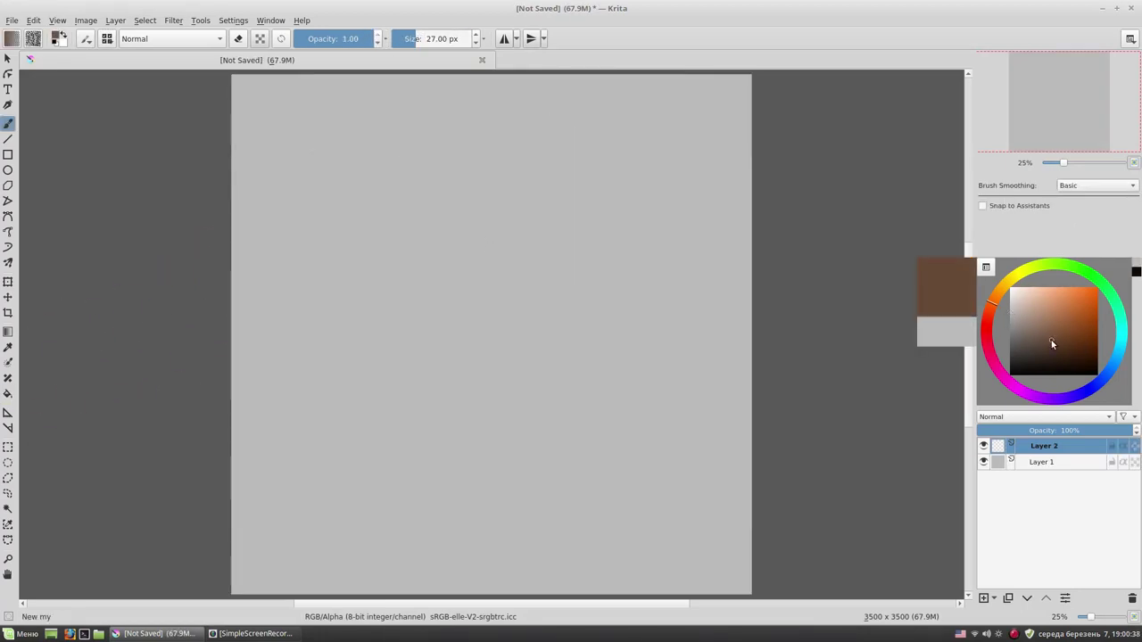
left_click_drag(465, 165, 548, 245)
key("k")
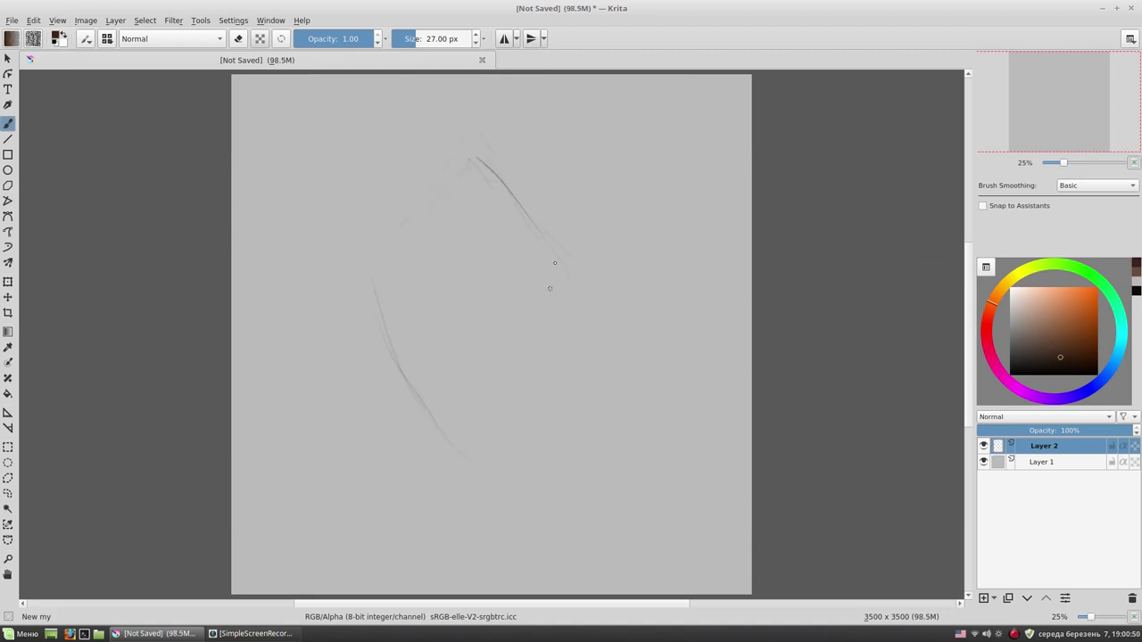
- Sketch the house's left curve, right wall and the snail's body curve, undo a stray stroke, and add Layer 3
left_click_drag(435, 303, 486, 410)
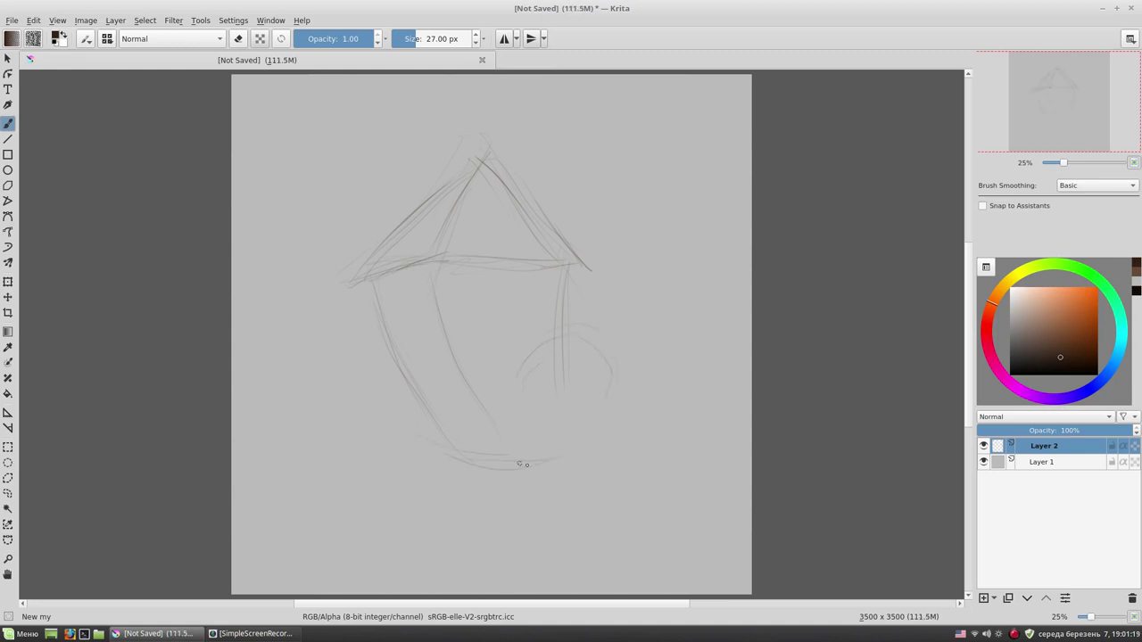
left_click_drag(450, 448, 531, 369)
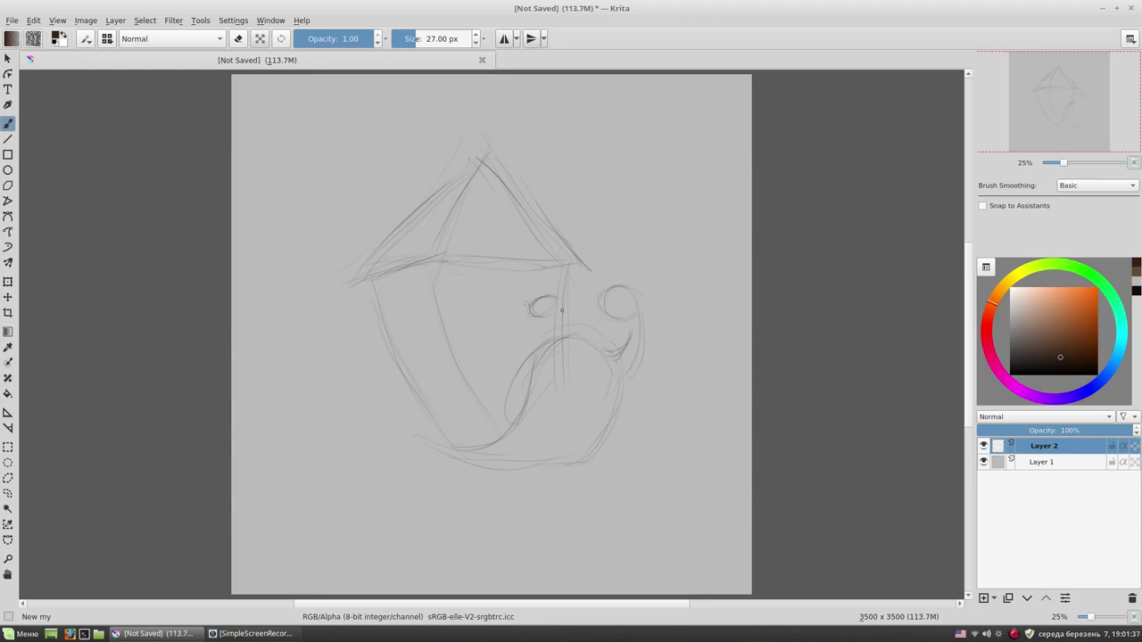
mouse_move(564, 269)
left_mouse_down()
mouse_move(564, 328)
mouse_move(550, 306)
left_mouse_up()
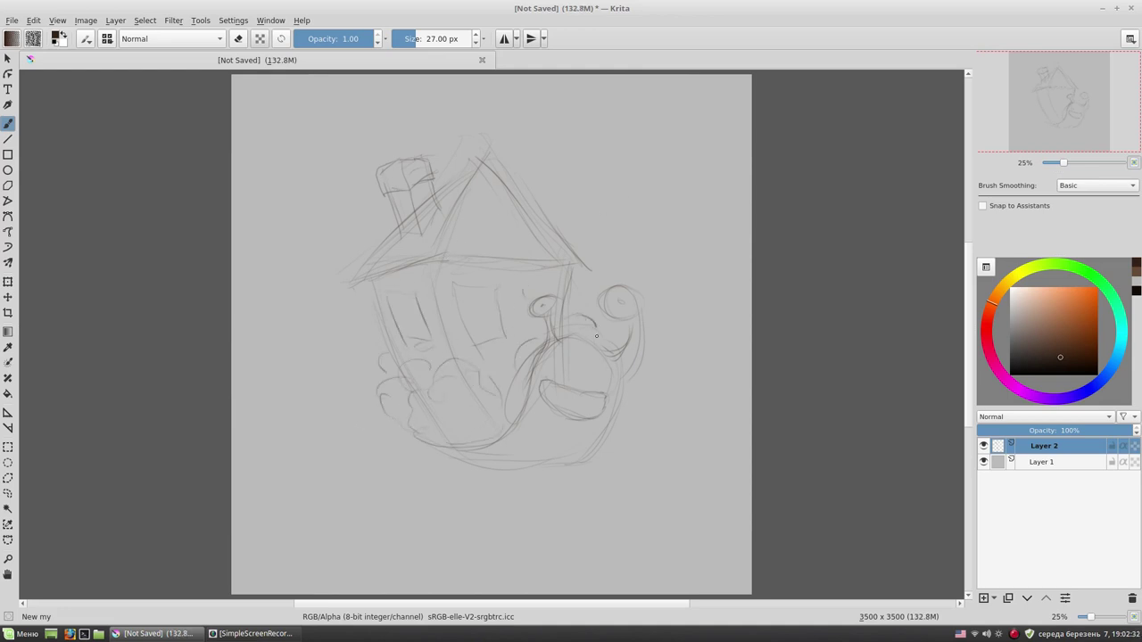
key("ctrl+z")
key("ctrl+z")
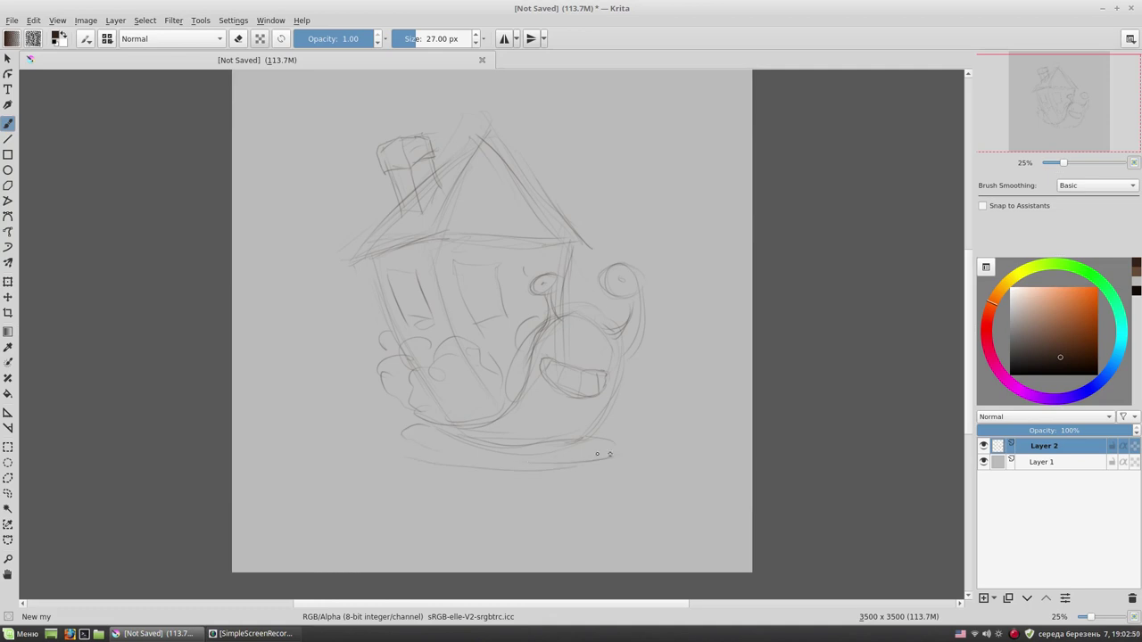
key("Insert")
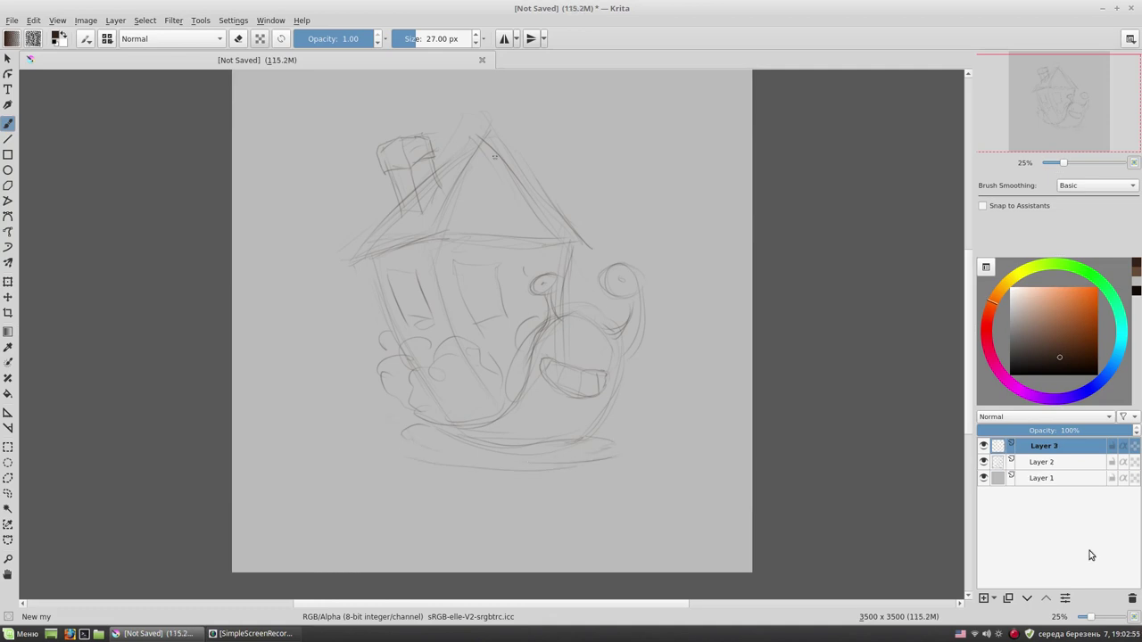
- Move Layer 3 beneath the sketch, enlarge the brush, and paint the roof brown
key("ctrl+Page_Down")
right_click(493, 105)
left_click_drag(473, 217, 553, 169)
left_click(1064, 333)
mouse_move(446, 221)
left_mouse_down()
mouse_move(482, 159)
mouse_move(553, 241)
mouse_move(490, 165)
mouse_move(353, 254)
left_mouse_up()
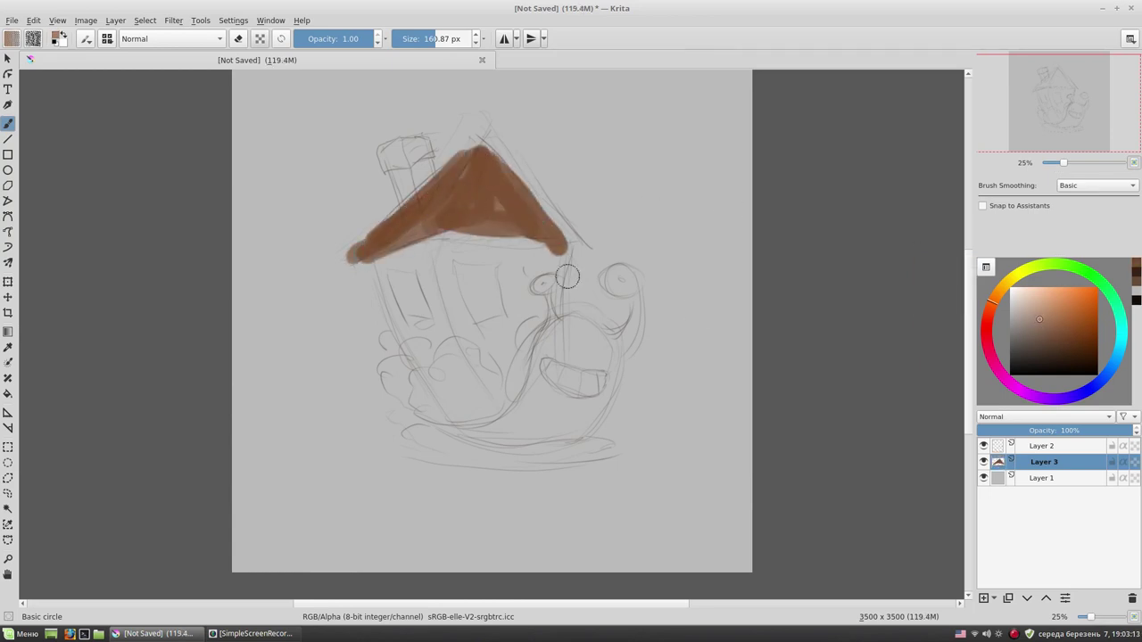
- Paint the chimney light brown and fill the house body pale pink under the roof
left_click(562, 272, "ctrl")
mouse_move(406, 154)
left_mouse_down()
mouse_move(397, 206)
mouse_move(414, 140)
mouse_move(379, 153)
mouse_move(410, 150)
left_mouse_up()
left_click(1018, 313)
mouse_move(442, 251)
left_mouse_down()
mouse_move(481, 282)
mouse_move(499, 241)
mouse_move(536, 303)
left_mouse_up()
left_click_drag(444, 240, 562, 243)
mouse_move(393, 263)
left_mouse_down()
mouse_move(445, 237)
mouse_move(441, 393)
mouse_move(459, 379)
mouse_move(415, 255)
mouse_move(446, 357)
mouse_move(428, 365)
mouse_move(393, 339)
left_mouse_up()
- Darken the roof's left side, extend the chimney over the roof, and add a light beige wall-top band
left_click(1016, 331)
left_click(1066, 348)
mouse_move(481, 156)
left_mouse_down()
mouse_move(430, 227)
mouse_move(357, 254)
left_mouse_up()
left_click(430, 181, "ctrl")
left_click(412, 212, "ctrl")
left_click_drag(416, 204, 392, 147)
left_click(442, 252, "ctrl")
left_click_drag(429, 241, 555, 244)
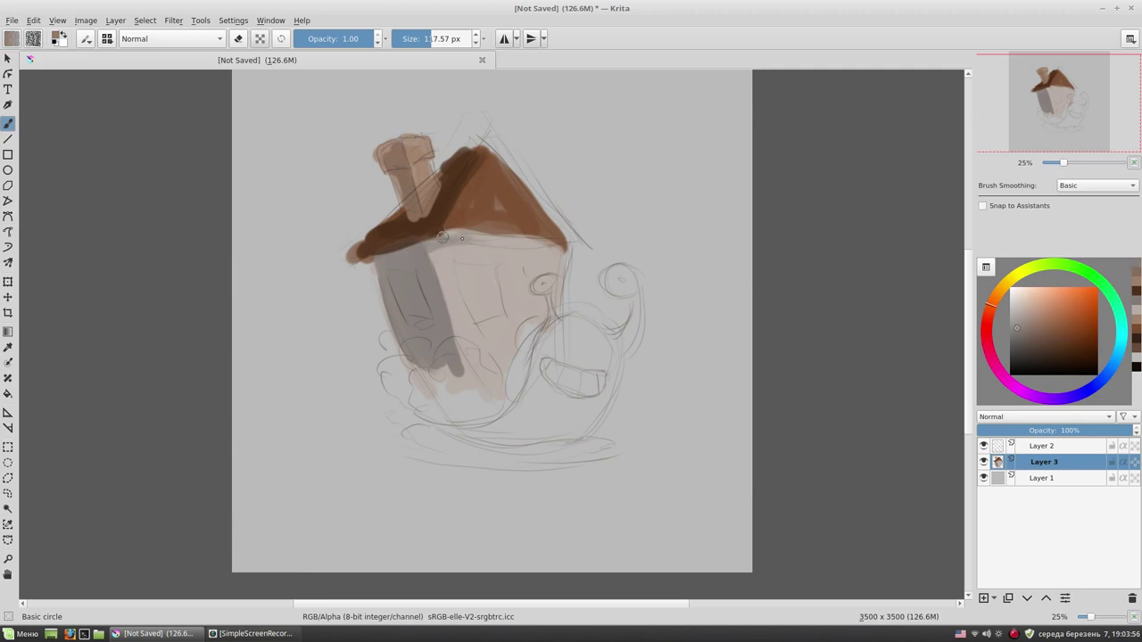
- Fill the snail's head, body and both eye stalks with peach
left_click(1031, 306)
mouse_move(572, 327)
left_mouse_down()
mouse_move(562, 379)
mouse_move(571, 419)
mouse_move(437, 428)
left_mouse_up()
left_click_drag(535, 392, 517, 410)
mouse_move(613, 269)
left_mouse_down()
mouse_move(631, 294)
mouse_move(621, 352)
left_mouse_up()
mouse_move(538, 281)
left_mouse_down()
mouse_move(546, 303)
mouse_move(516, 392)
left_mouse_up()
- Paint a yellow-green bush at the house's base and a grey ground shadow under the snail
left_click(1034, 266)
left_click(1042, 319)
mouse_move(468, 355)
left_mouse_down()
mouse_move(466, 406)
mouse_move(392, 348)
mouse_move(464, 419)
mouse_move(500, 419)
left_mouse_up()
right_click(555, 199)
right_click(564, 272)
left_click(589, 207)
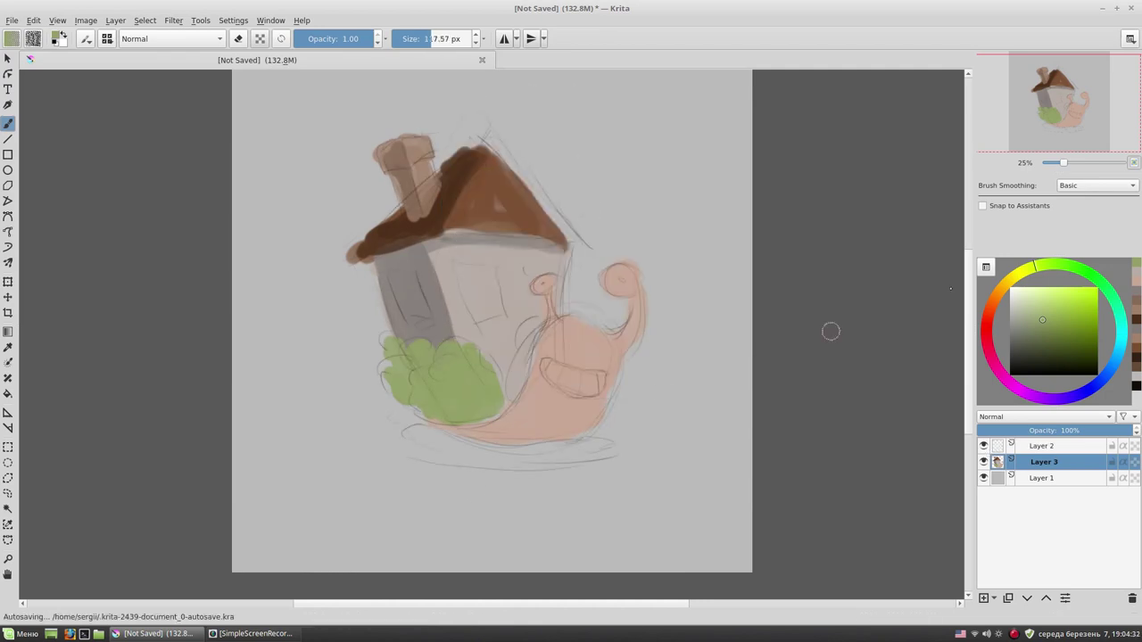
mouse_move(416, 438)
left_mouse_down()
mouse_move(481, 457)
mouse_move(498, 447)
left_mouse_up()
right_click(559, 203)
left_click(525, 137)
scroll(589, 392, "up", 1)
- Shade the snail's lower body with brown strokes
left_click(564, 321, "ctrl")
left_click_drag(518, 312, 524, 417)
key("bracketleft")
key("bracketleft")
key("bracketleft")
mouse_move(535, 352)
left_mouse_down()
mouse_move(544, 435)
mouse_move(502, 406)
mouse_move(535, 445)
mouse_move(597, 410)
mouse_move(624, 375)
left_mouse_up()
left_click(589, 412, "ctrl")
left_click_drag(499, 446, 566, 436)
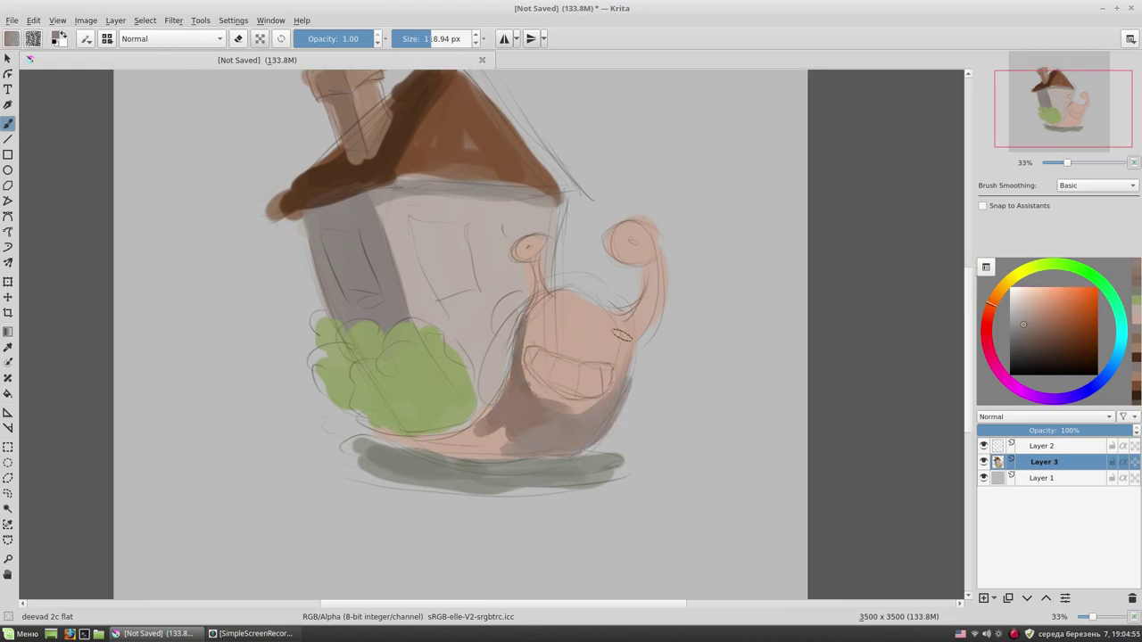
key("bracketright")
key("bracketright")
key("bracketright")
- Paint cream teeth and white eyes with dark lids, plus a light cheek patch
left_click(1018, 296)
mouse_move(553, 381)
left_mouse_down()
mouse_move(535, 359)
mouse_move(608, 371)
left_mouse_up()
left_click_drag(636, 235, 627, 251)
left_click_drag(535, 241, 524, 252)
left_click(648, 280, "ctrl")
key("bracketleft")
mouse_move(640, 230)
left_mouse_down()
mouse_move(619, 234)
mouse_move(635, 224)
mouse_move(625, 219)
left_mouse_up()
left_click_drag(536, 234, 516, 246)
left_click_drag(552, 310, 598, 332)
key("bracketright")
- With the sketch hidden, add a brown tail, a dark line beside the left eye, and cheek shading
left_click(983, 445)
left_click(529, 349, "ctrl")
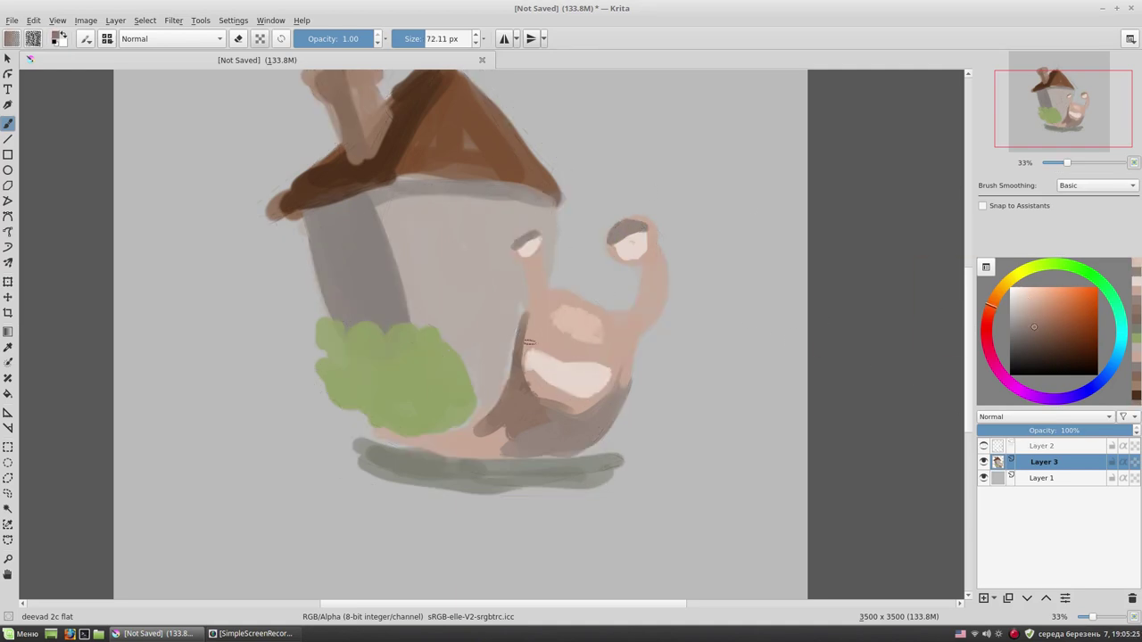
key("bracketleft")
left_click_drag(421, 437, 508, 362)
left_click_drag(523, 269, 516, 252)
mouse_move(535, 307)
left_mouse_down()
mouse_move(525, 356)
mouse_move(535, 349)
mouse_move(562, 397)
mouse_move(548, 406)
left_mouse_up()
left_click(586, 343, "ctrl")
left_click(573, 329, "ctrl")
left_click(544, 419, "ctrl")
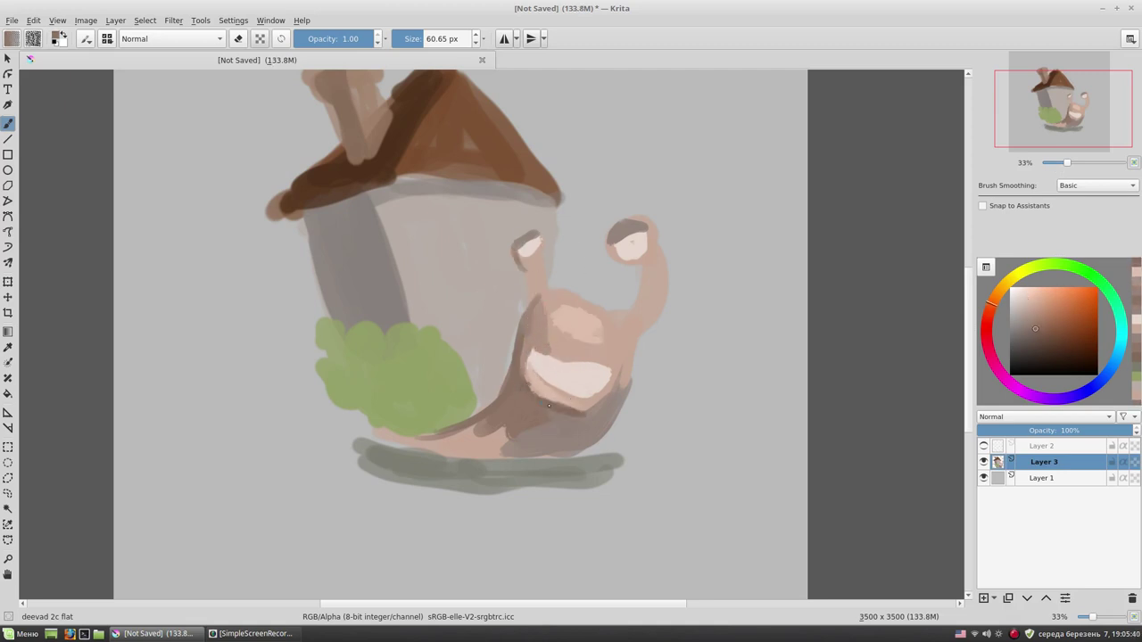
- Add light scattered texture along the lower body using the vb2DF - Scatter Small brush
right_click(586, 349)
left_click(652, 409)
left_click(588, 331, "ctrl")
left_click_drag(535, 429, 570, 437)
right_click(642, 336)
left_click(592, 256)
left_click(983, 446)
- Darken the eye stalk's right edge and paint a dark stroke down the snail's right side
left_click(571, 365, "ctrl")
left_click_drag(657, 259, 638, 325)
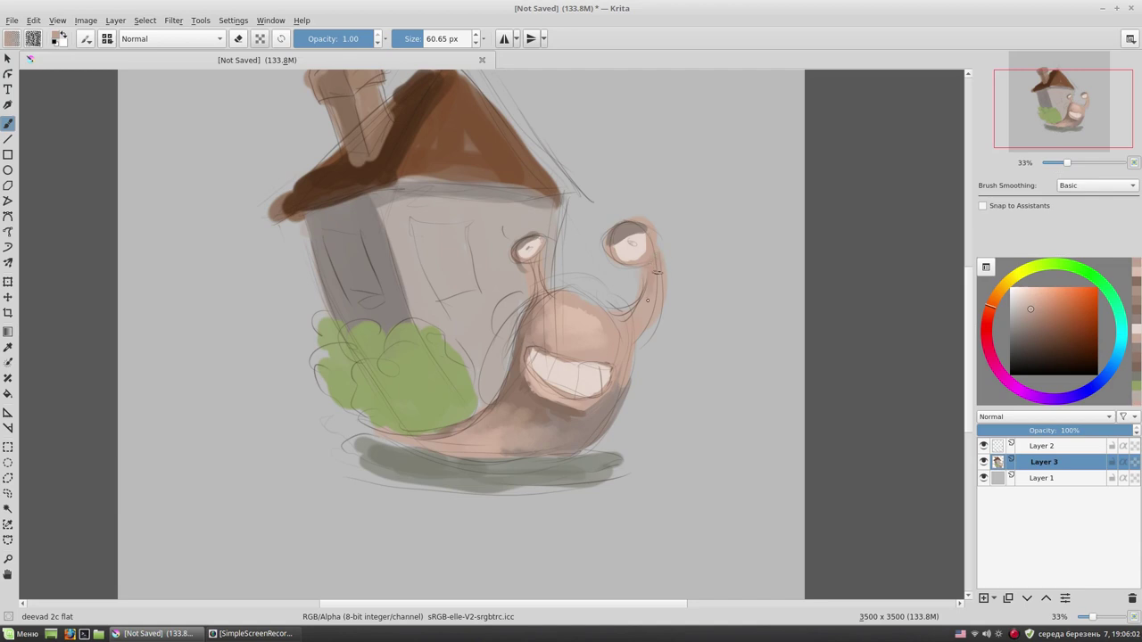
left_click(657, 243, "ctrl")
left_click_drag(654, 262, 624, 374)
left_click(618, 385, "ctrl")
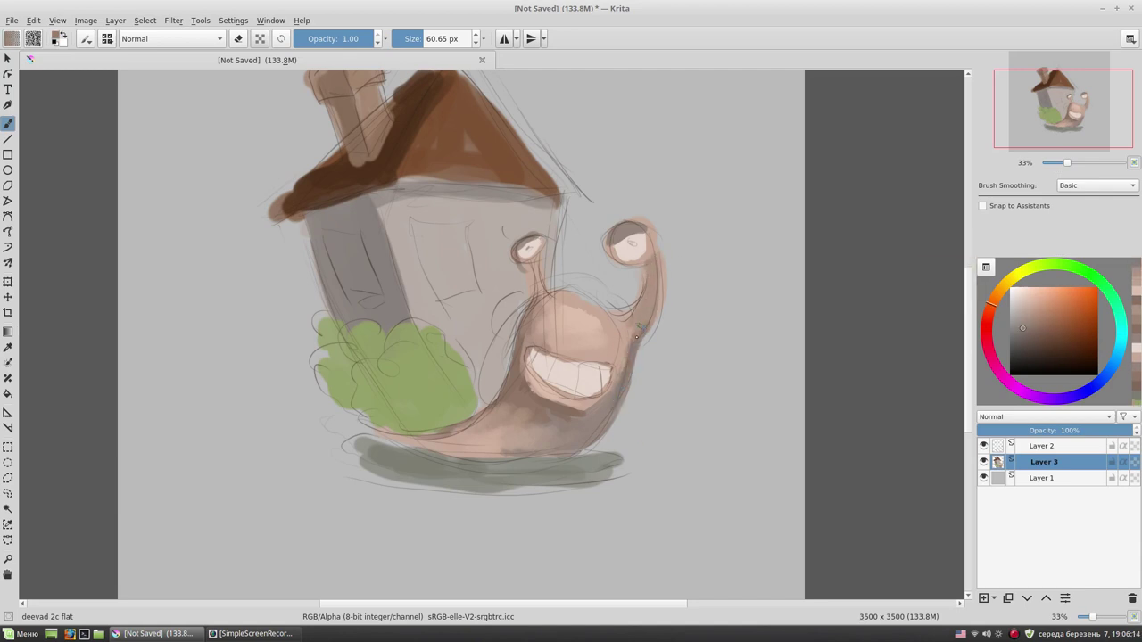
left_click_drag(671, 304, 718, 368)
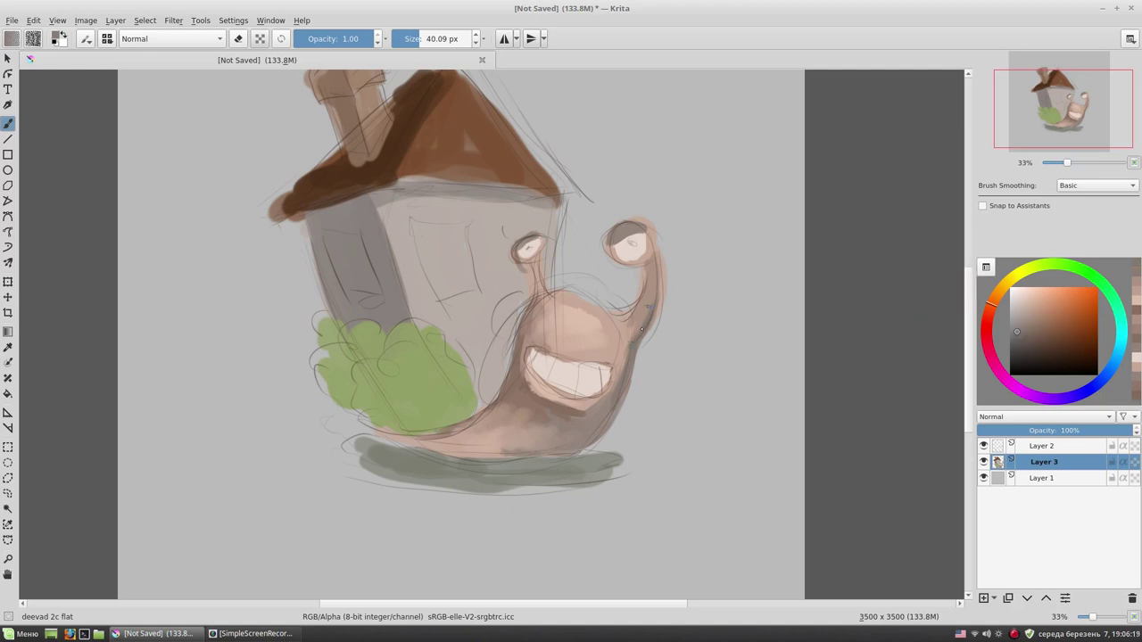
left_click_drag(631, 339, 611, 425)
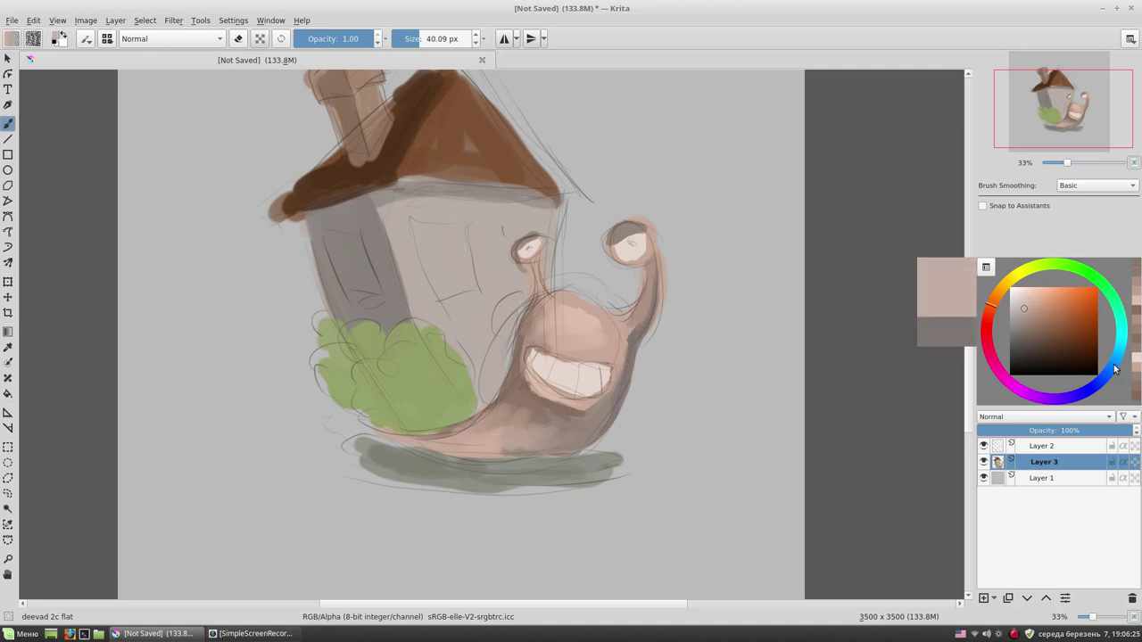
- Add a pale blue rim along the snail's right edge and brighten its teeth near-white
left_click(627, 382, "ctrl")
left_click_drag(657, 286, 627, 388)
left_click(631, 241, "ctrl")
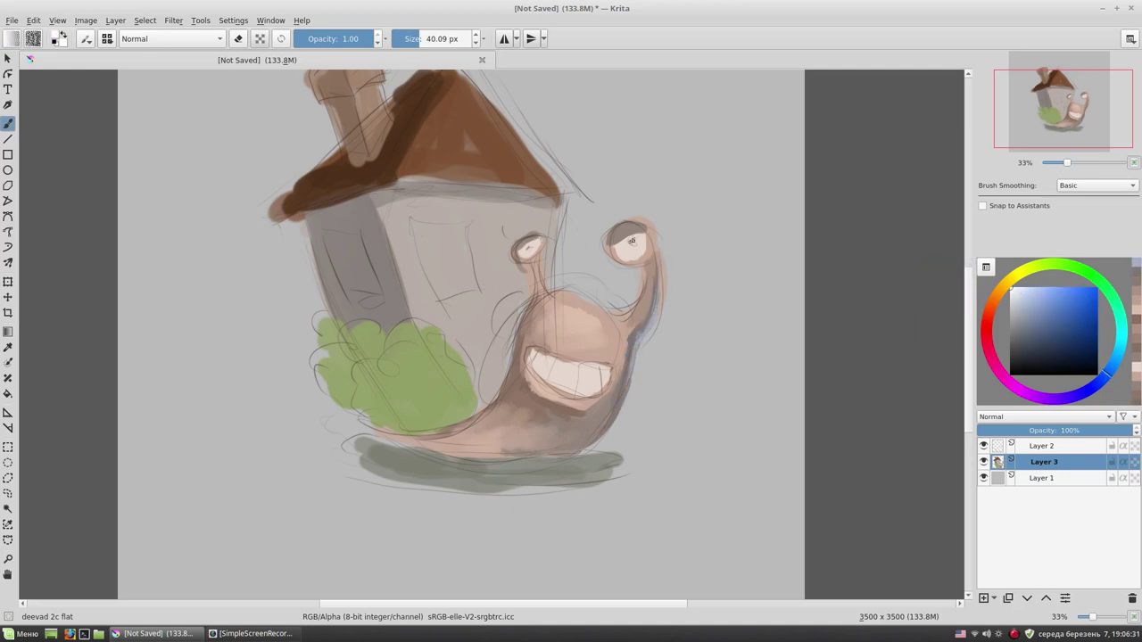
left_click_drag(571, 364, 561, 376)
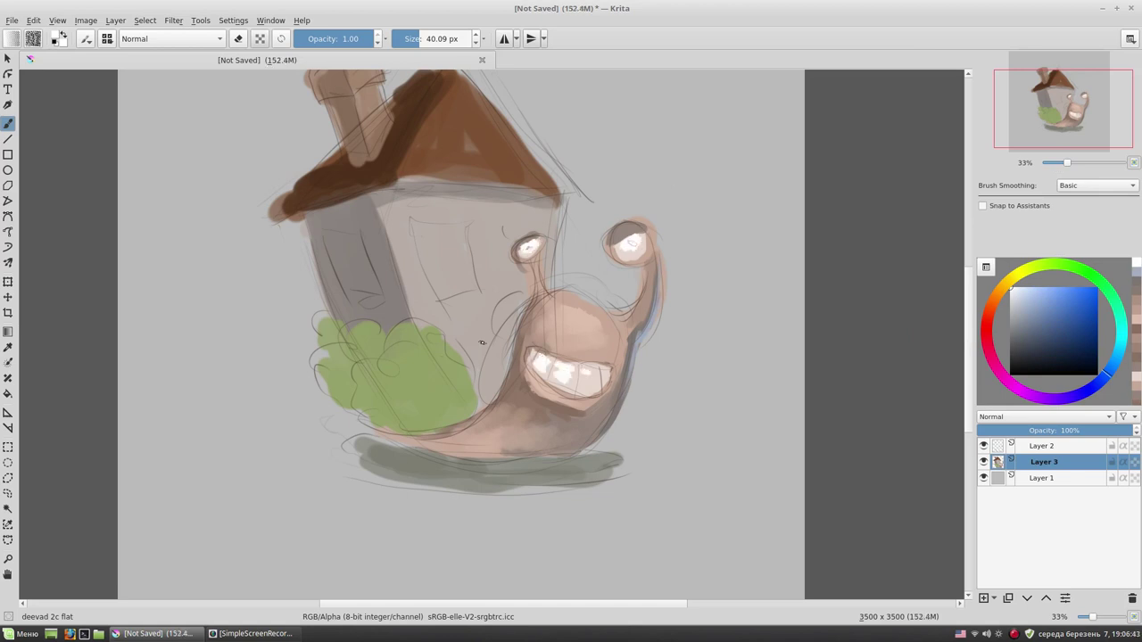
left_click_drag(482, 342, 505, 369)
left_click(539, 313, "ctrl")
mouse_move(539, 313)
left_mouse_down()
mouse_move(551, 301)
mouse_move(519, 320)
mouse_move(532, 316)
mouse_move(514, 392)
left_mouse_up()
key("l")
key("bracketleft")
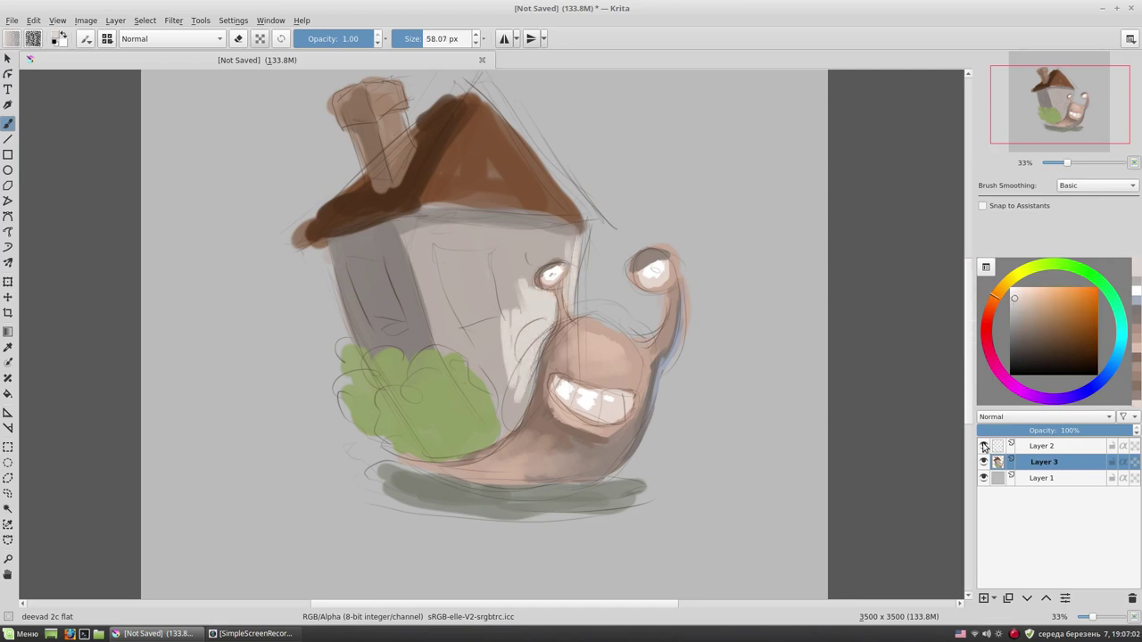
- Try the My wet brush, then return to the flat brush with sketch lines visible
left_click(983, 446)
left_click(519, 375, "ctrl")
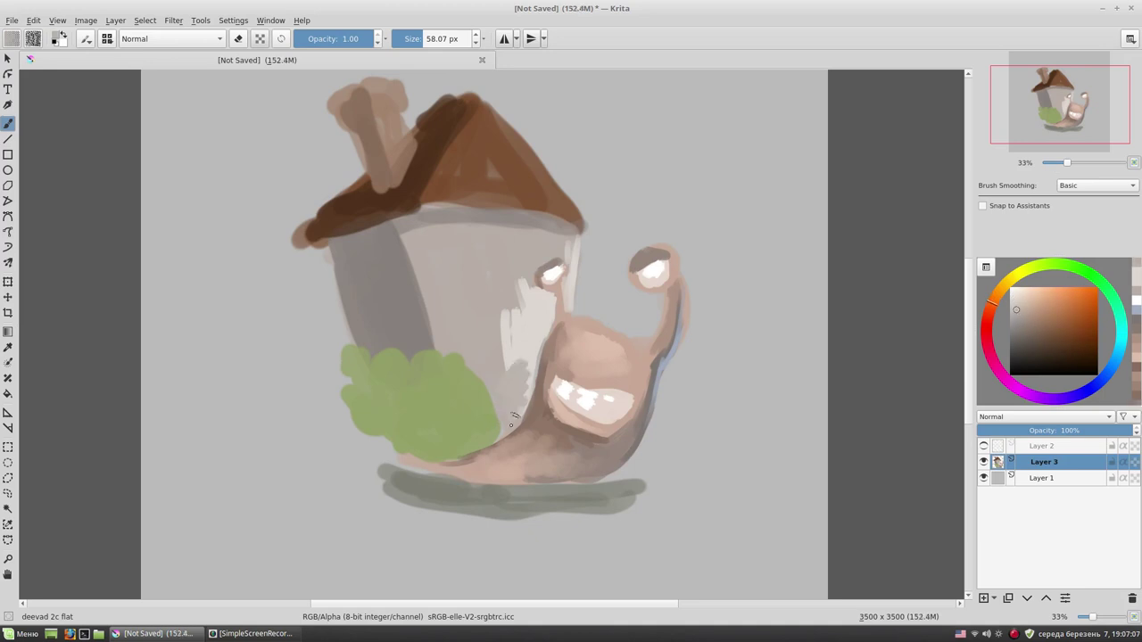
right_click(522, 400)
left_click(525, 326)
right_click(600, 245)
key("slash")
left_click(984, 446)
- Paint a grey window on the house wall with darker edges and a light frame bar
left_click(437, 292, "ctrl")
mouse_move(441, 252)
left_mouse_down()
mouse_move(454, 321)
mouse_move(499, 317)
left_mouse_up()
mouse_move(486, 249)
left_mouse_down()
mouse_move(460, 252)
mouse_move(492, 300)
left_mouse_up()
left_click(1025, 341)
left_click_drag(487, 250, 496, 321)
left_click_drag(487, 253, 444, 253)
key("bracketleft")
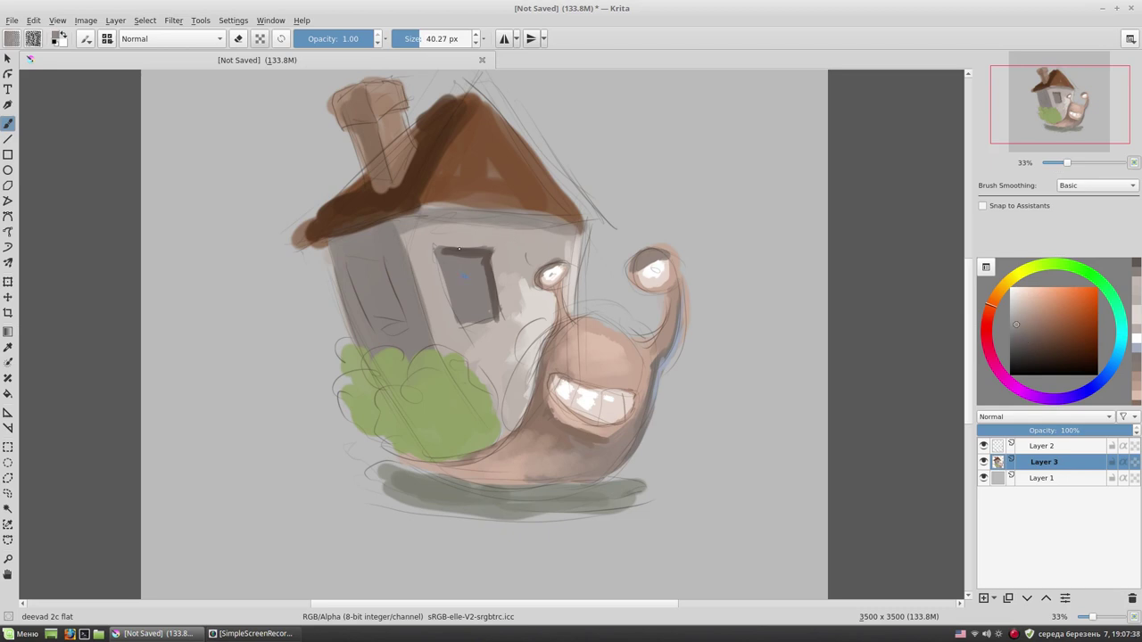
left_click(467, 253, "ctrl")
left_click_drag(467, 252, 475, 301)
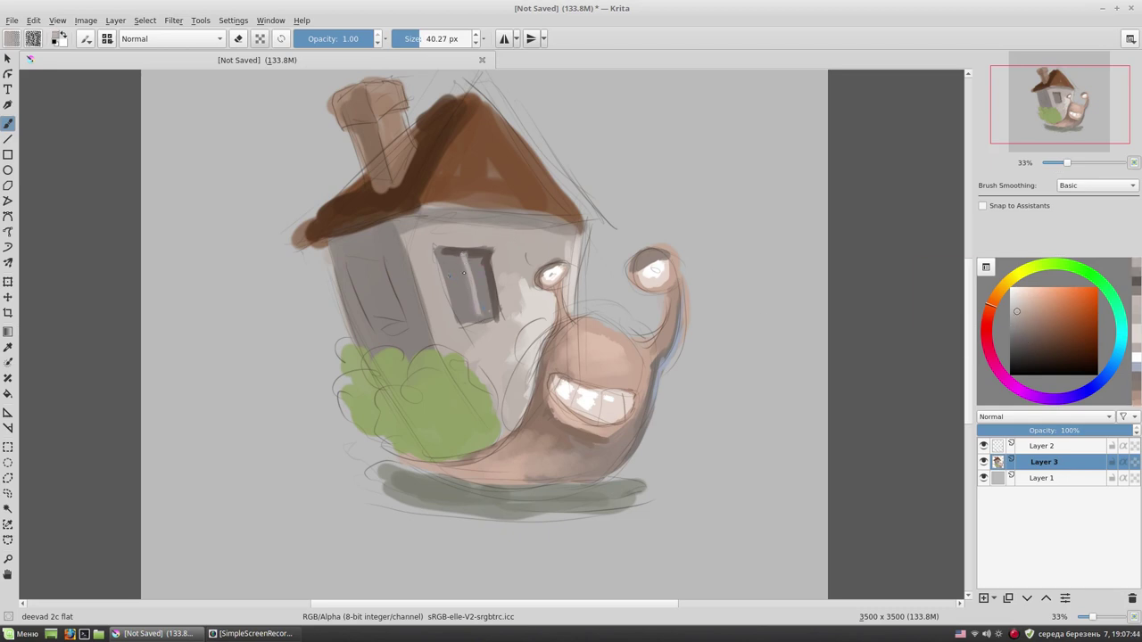
- Paint a dark line under the roof and shade the house's left wall corner
left_click(491, 245, "ctrl")
mouse_move(584, 214)
left_mouse_down()
mouse_move(335, 237)
mouse_move(483, 215)
left_mouse_up()
left_click(1025, 353)
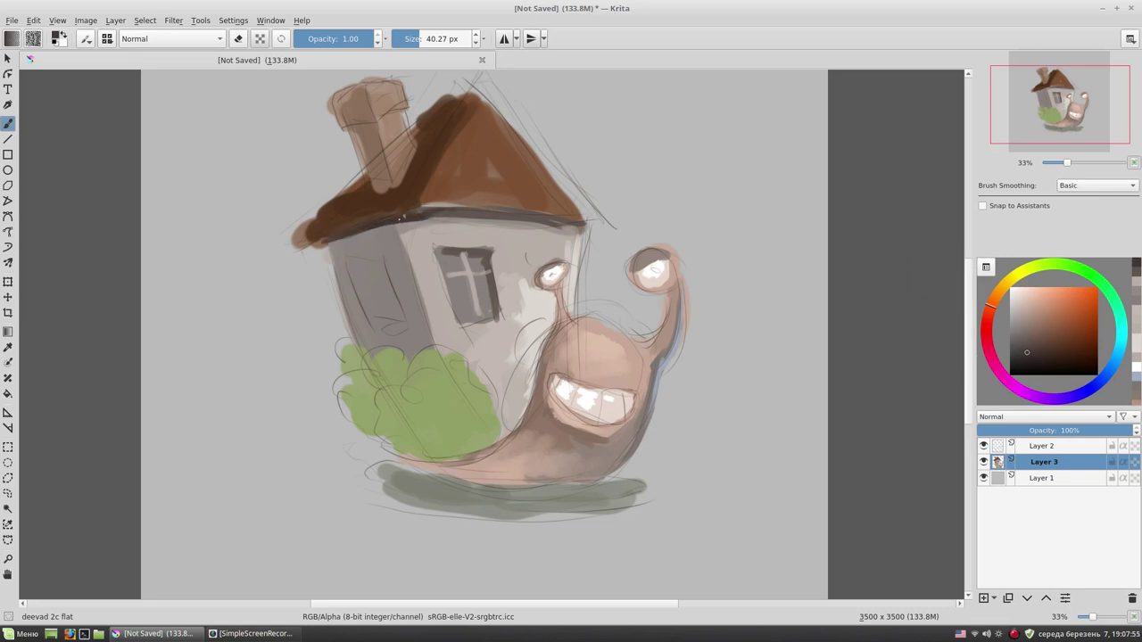
key("bracketright")
key("bracketright")
left_click_drag(409, 223, 403, 278)
left_click(398, 231, "ctrl")
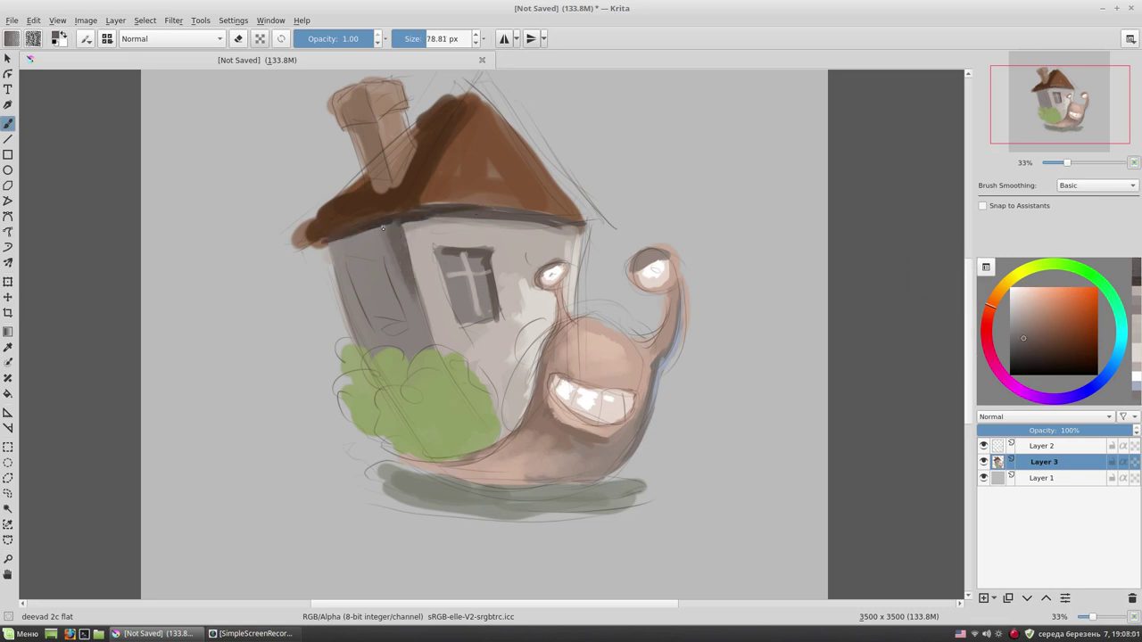
left_click_drag(398, 227, 389, 308)
- Tint the left wall blue-grey
left_click(1017, 323)
left_click(1109, 375)
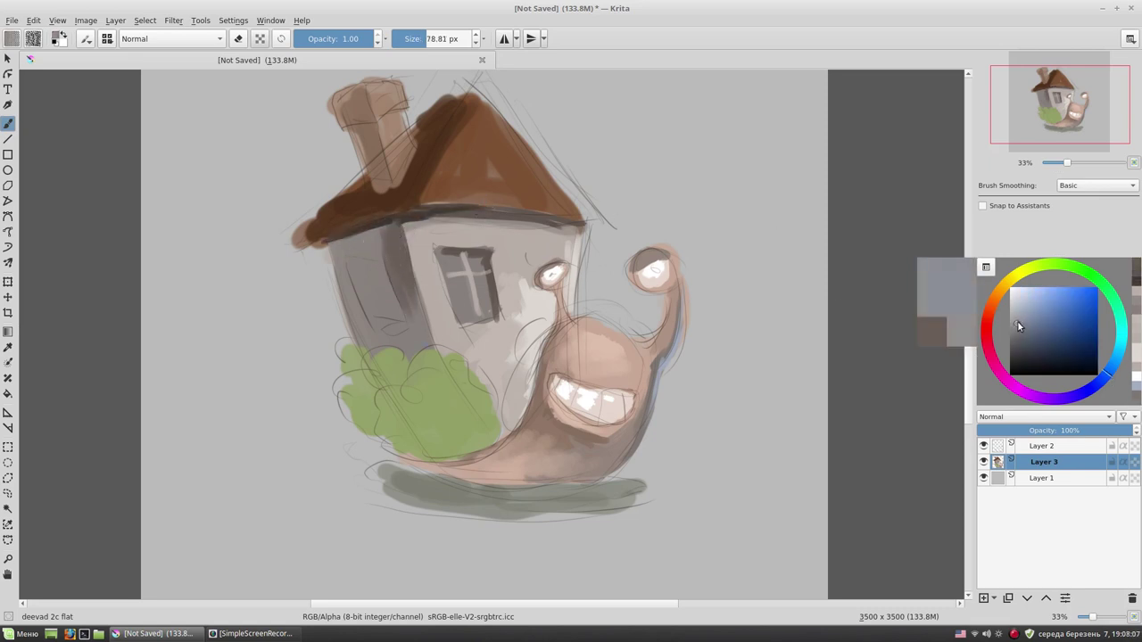
mouse_move(355, 309)
left_mouse_down()
mouse_move(341, 250)
mouse_move(379, 254)
left_mouse_up()
left_click(393, 231, "ctrl")
left_click(344, 247, "ctrl")
- Paint a dark cross-paned window on the left wall and orange accents on the roof
left_click(379, 241, "ctrl")
left_click(473, 237, "ctrl")
mouse_move(385, 259)
left_mouse_down()
mouse_move(375, 312)
mouse_move(361, 282)
mouse_move(400, 314)
left_mouse_up()
key("[")
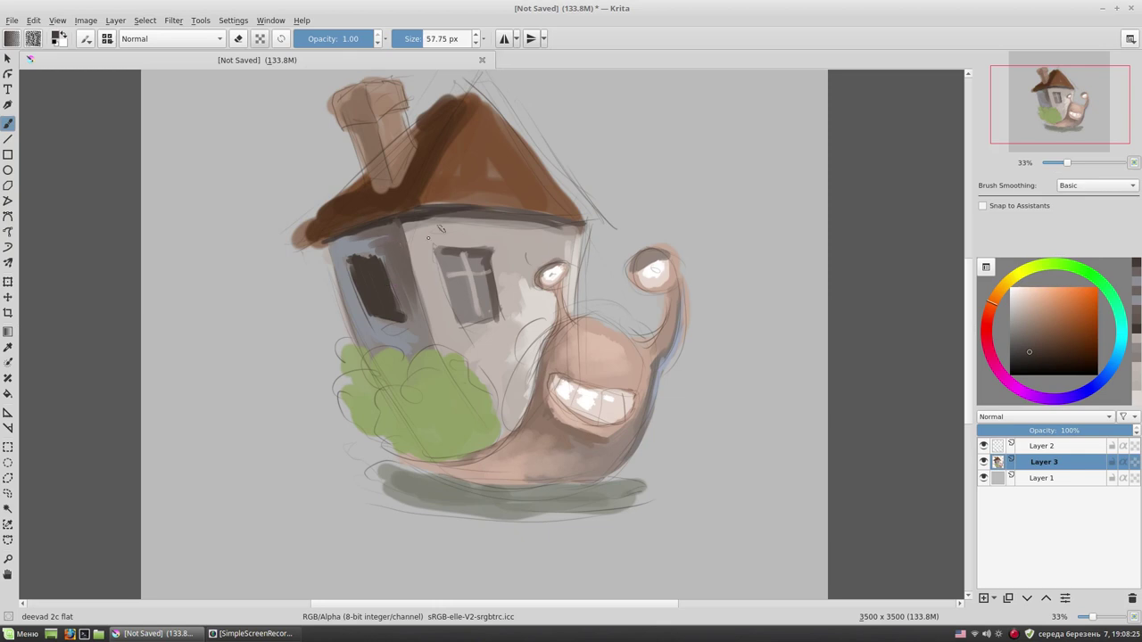
left_click(348, 254, "ctrl")
key("[")
mouse_move(369, 262)
left_mouse_down()
mouse_move(378, 307)
mouse_move(390, 282)
mouse_move(380, 297)
left_mouse_up()
left_click(406, 215, "ctrl")
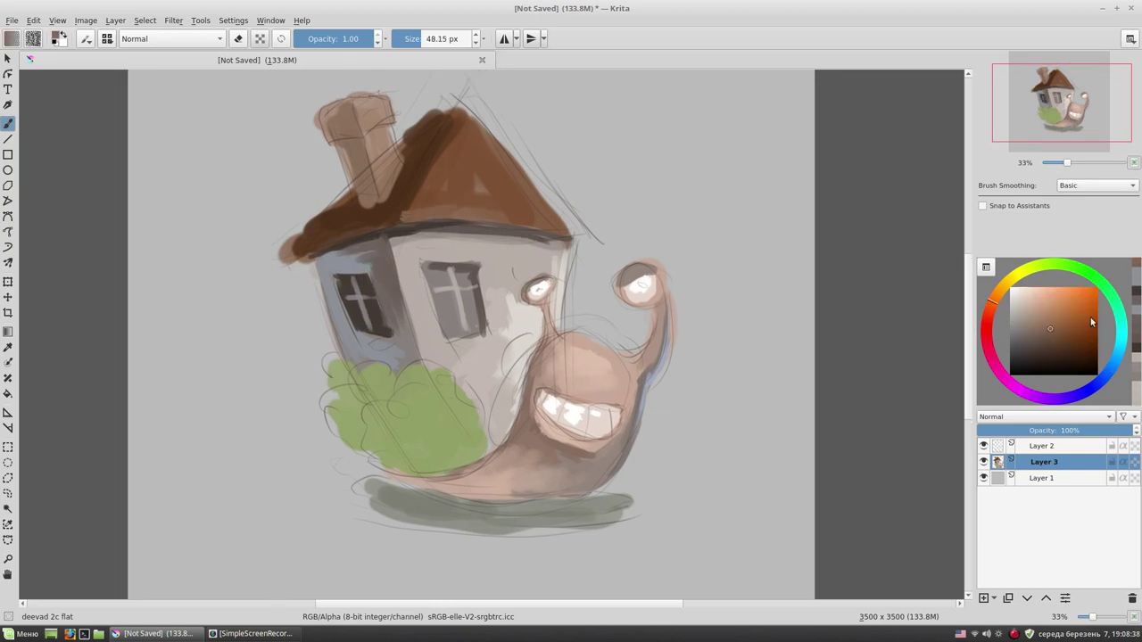
mouse_move(446, 142)
left_mouse_down()
mouse_move(399, 227)
mouse_move(451, 203)
left_mouse_up()
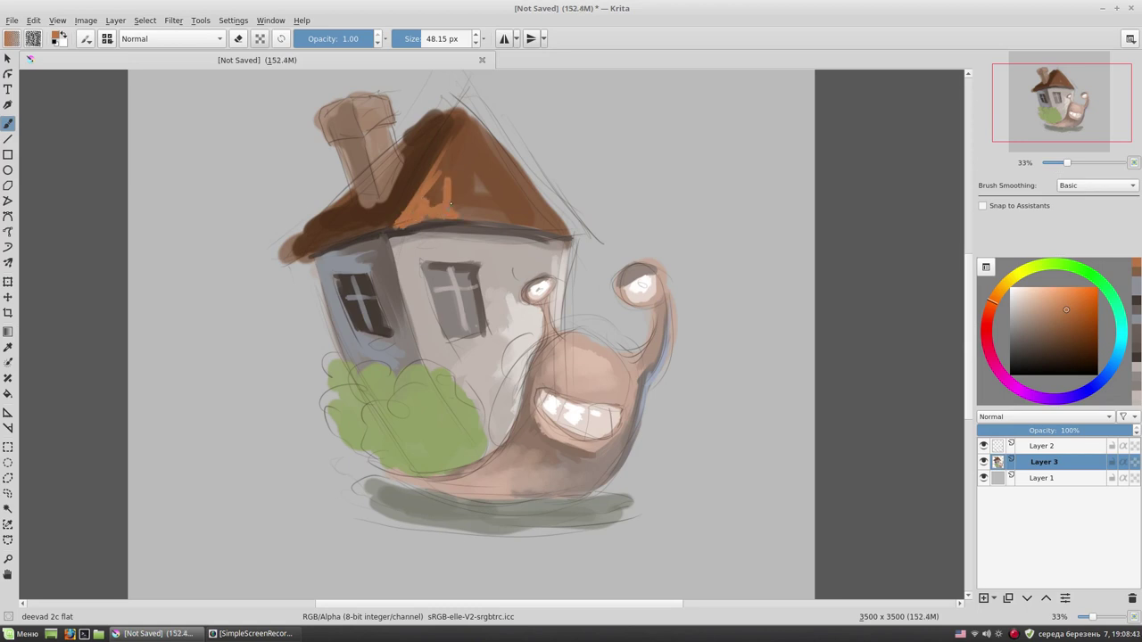
- Repaint the roof's right slope and top with dark brown and orange strokes using a larger brush
key("]")
key("]")
left_click(473, 133, "ctrl")
left_click_drag(460, 106, 584, 232)
left_click(471, 169, "ctrl")
left_click_drag(513, 158, 584, 233)
left_click_drag(453, 108, 466, 145)
- Hide the sketch layer and shade the edge between the house and the snail with a lighter colour
left_click(983, 445)
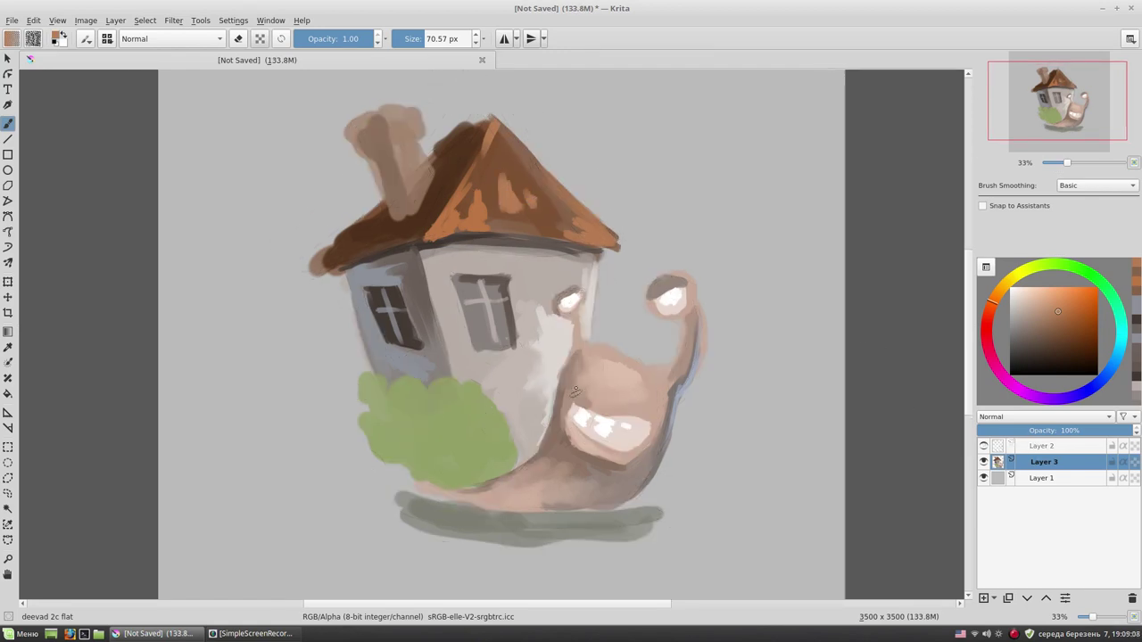
key("bracketleft")
left_click(562, 346, "ctrl")
left_click_drag(571, 350, 553, 412)
mouse_move(576, 305)
left_mouse_down()
mouse_move(576, 350)
mouse_move(576, 330)
left_mouse_up()
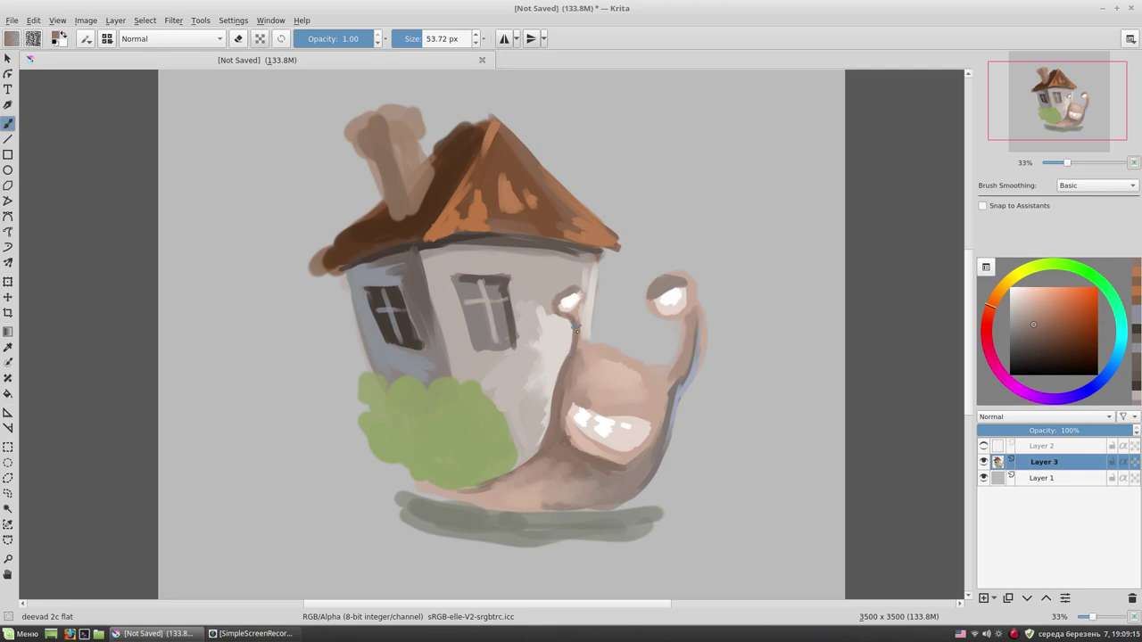
- Darken the snail's head edge, erase-trim the eye stalk's right edge, and show the sketch layer again
left_click(656, 370, "ctrl")
left_click_drag(637, 365, 667, 384)
key("e")
left_click_drag(699, 314, 687, 397)
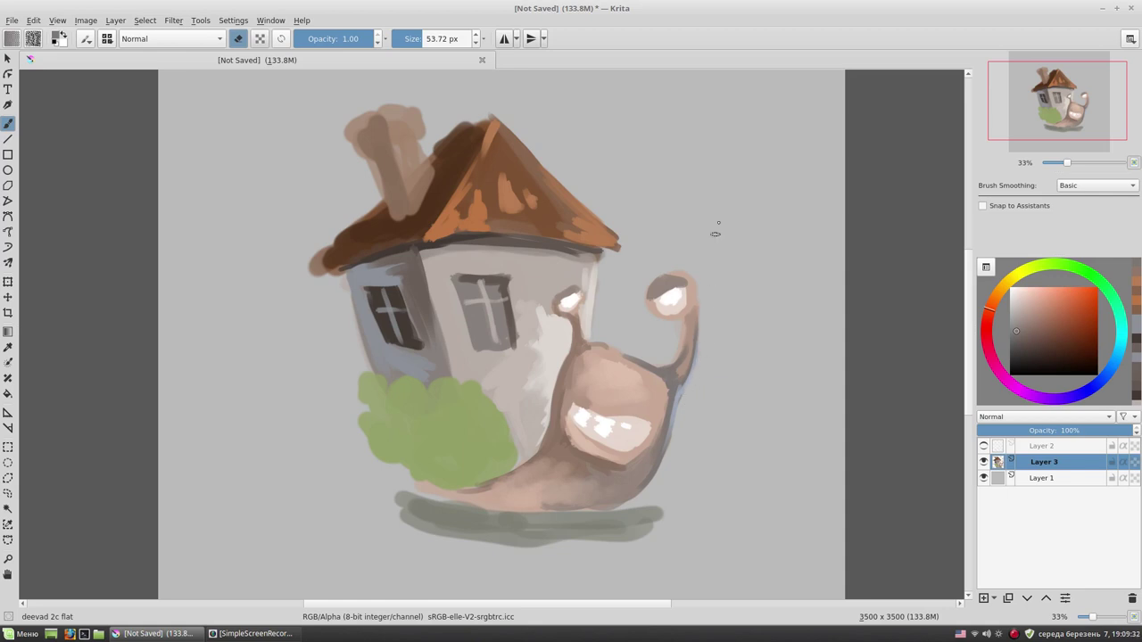
key("e")
key("e")
key("e")
left_click(682, 360, "ctrl")
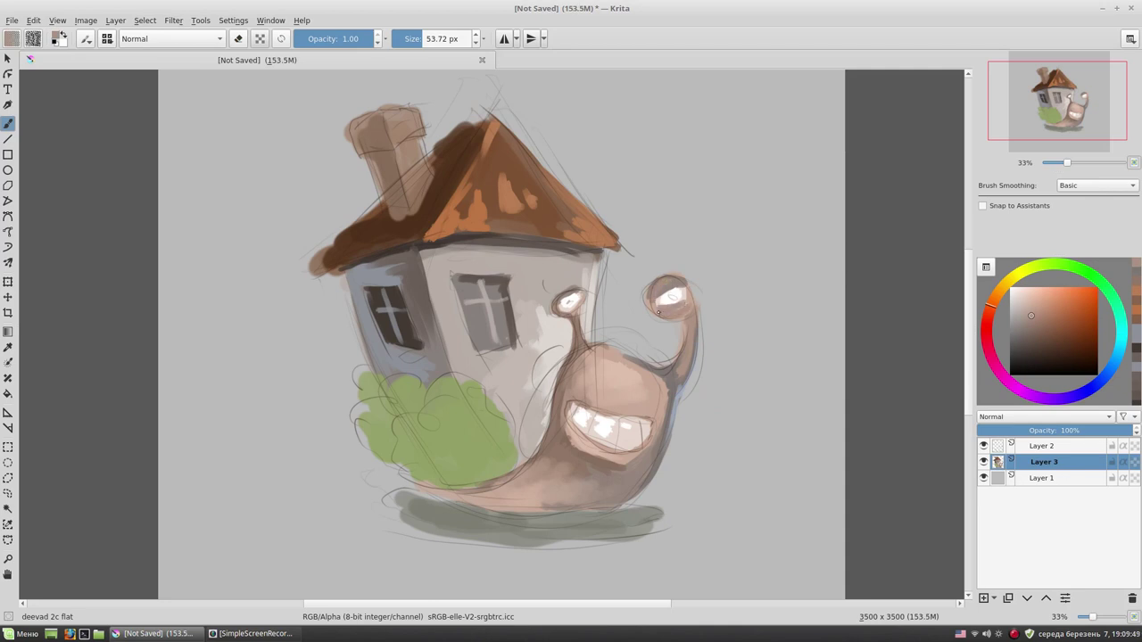
left_click(983, 445)
scroll(678, 321, "up", 1)
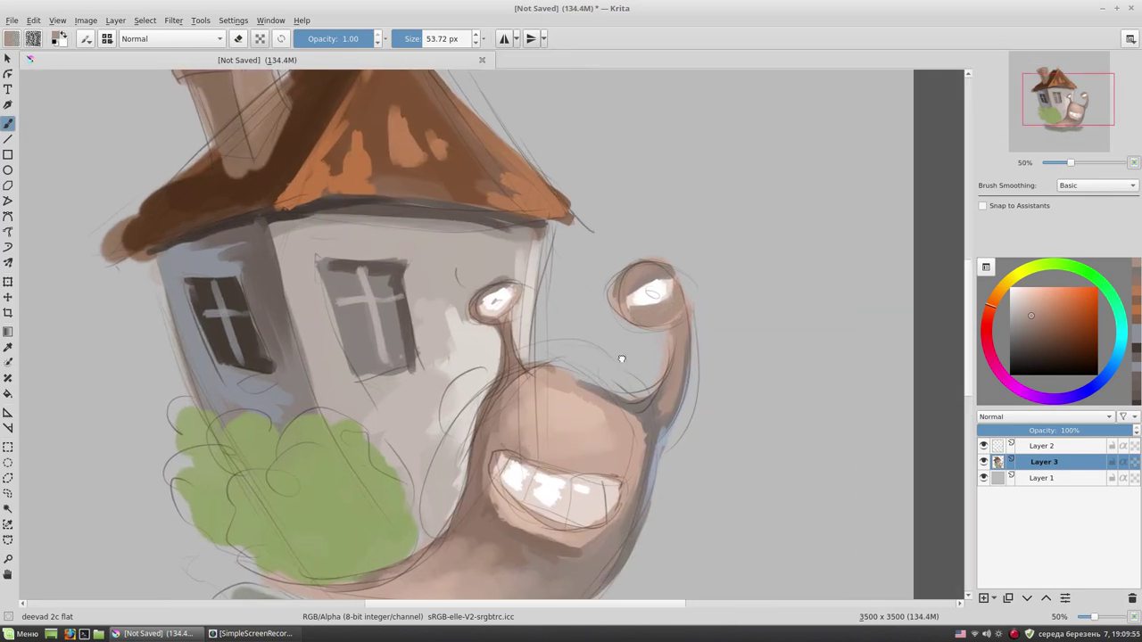
- Shade a dark eyelid across the top of the snail's right eye
key("bracketleft")
left_click(678, 281, "ctrl")
left_click_drag(676, 275, 633, 287)
left_click(1023, 346)
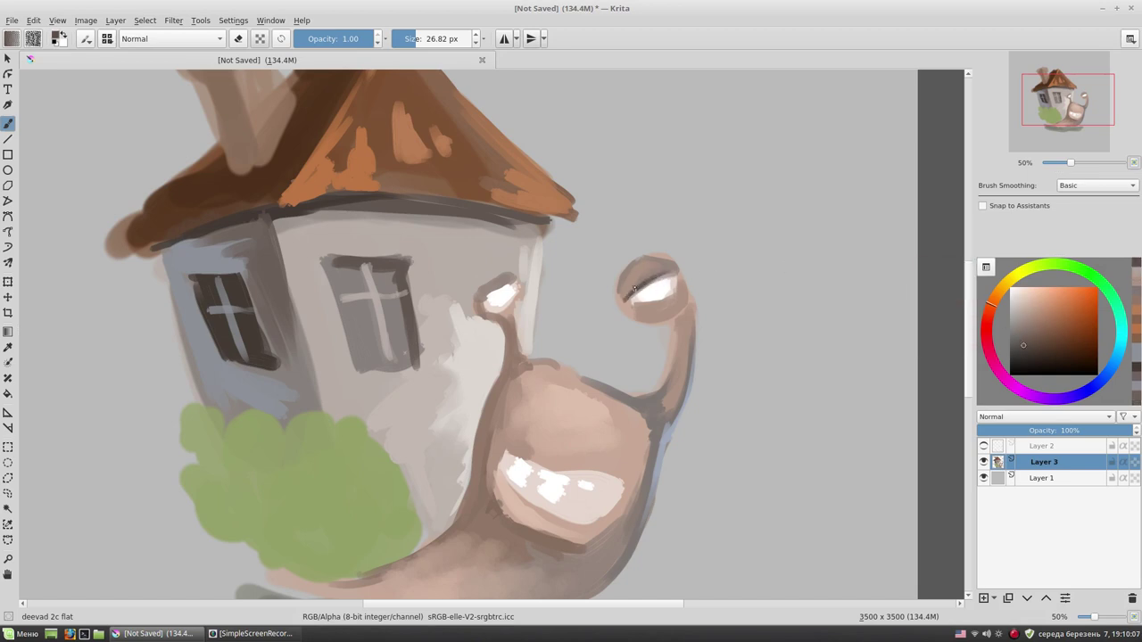
left_click(644, 291, "ctrl")
left_click(1030, 296)
key("bracketleft")
- Paint a light peach line along the right eye's lower eyelid with a fine brush
left_click(1045, 285)
left_click(663, 294, "ctrl")
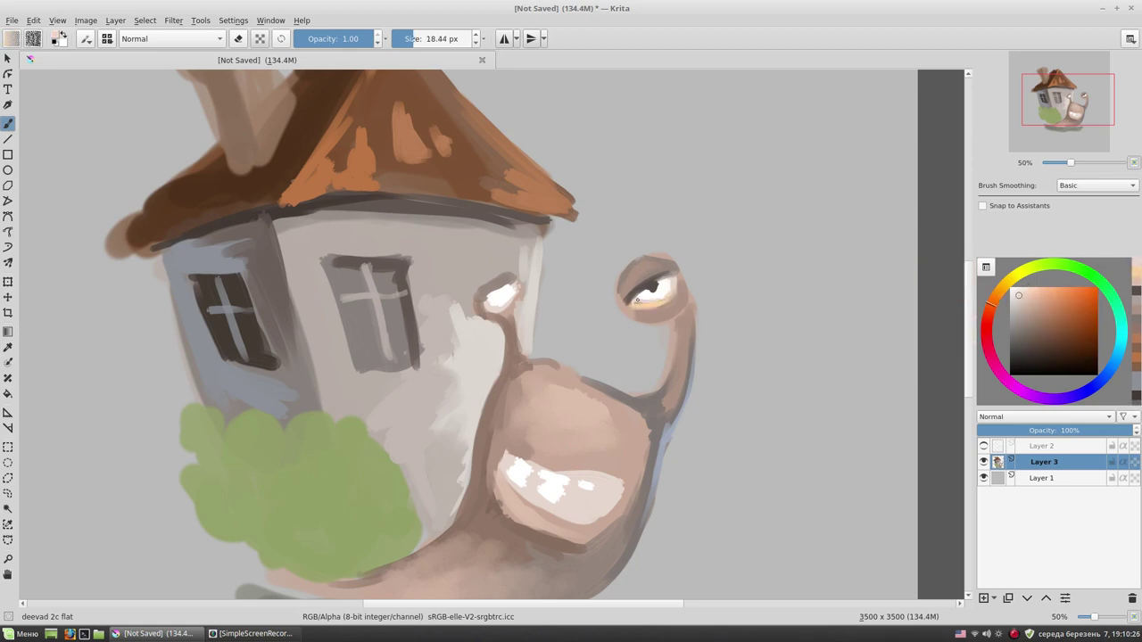
left_click(665, 292, "ctrl")
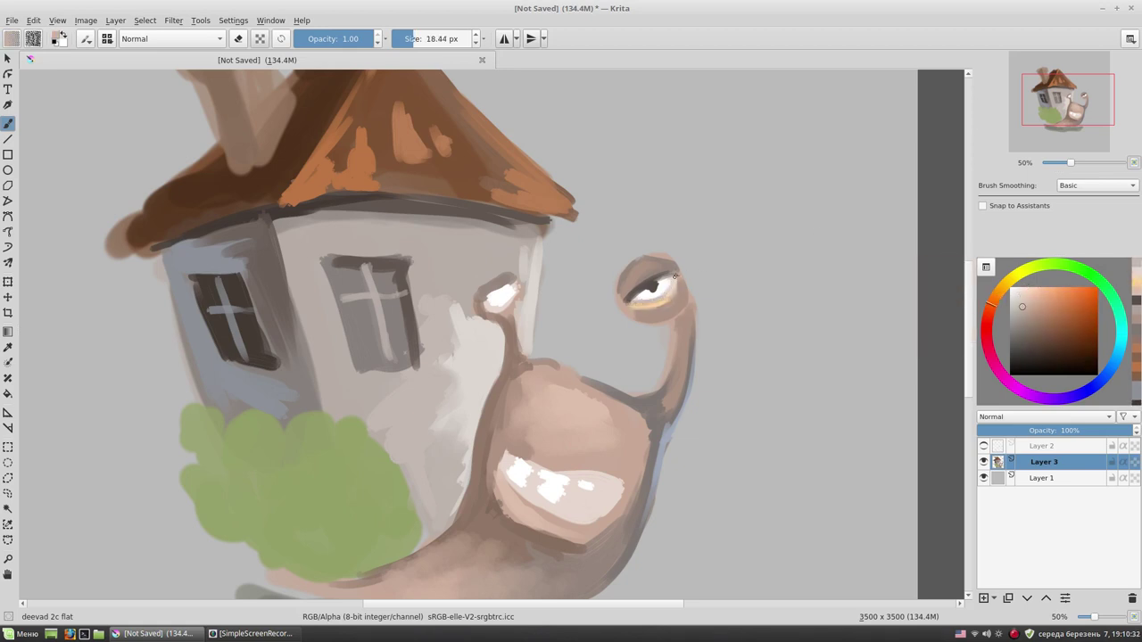
left_click_drag(701, 280, 713, 280)
scroll(674, 305, "up", 2)
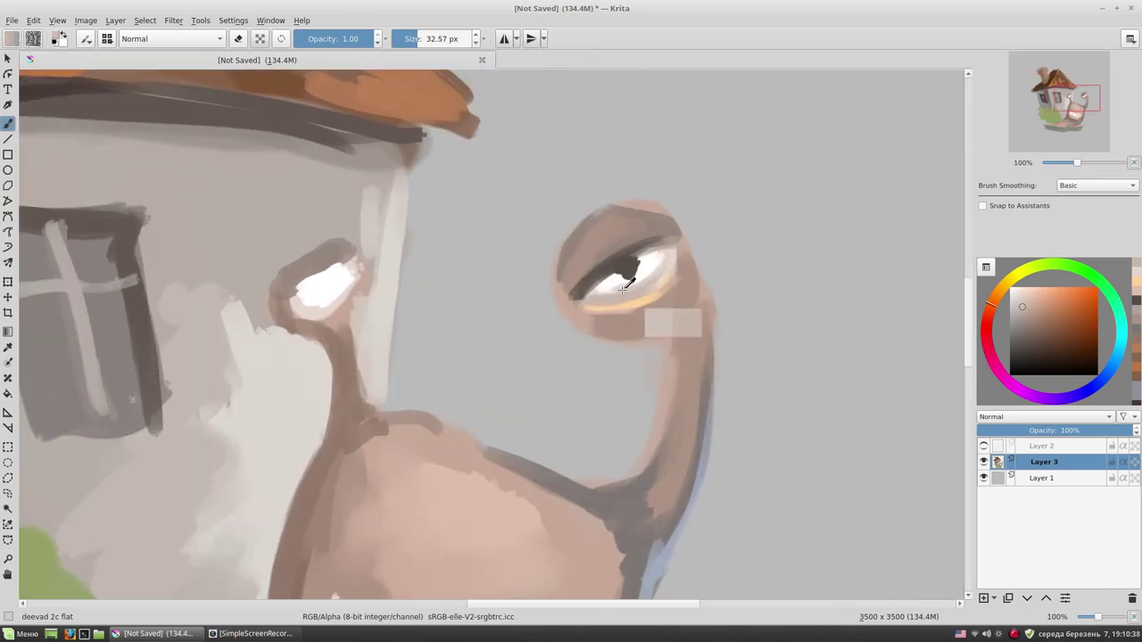
key("bracketleft")
key("bracketleft")
left_click(657, 316, "ctrl")
key("bracketleft")
key("bracketleft")
key("bracketleft")
left_click_drag(611, 309, 658, 300)
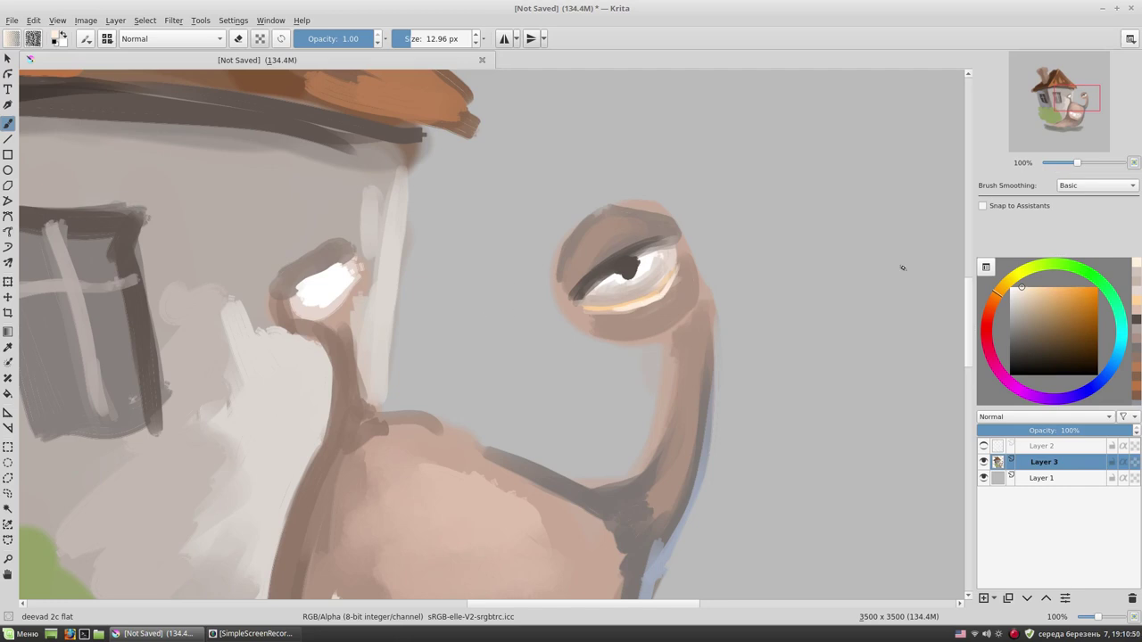
- Paint dark eyebrows above the right and left eyes with a 36 px brush
scroll(624, 248, "down", 2)
key("bracketright")
key("bracketright")
key("bracketright")
left_click(625, 256, "ctrl")
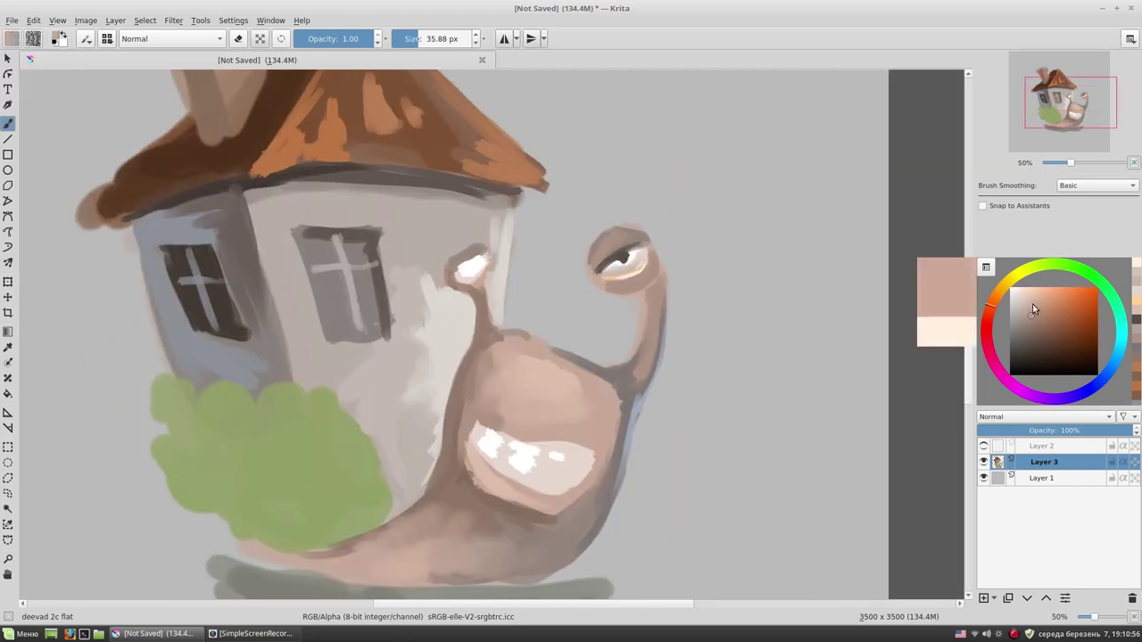
left_click(1034, 302)
left_click(614, 260, "ctrl")
left_click_drag(589, 217, 611, 211)
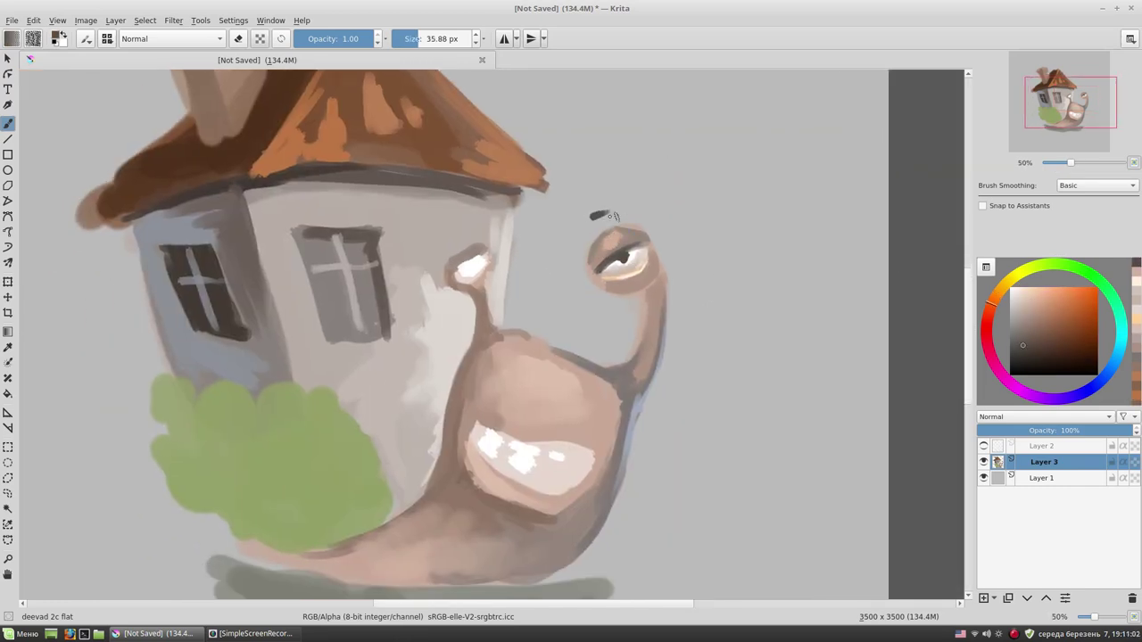
mouse_move(446, 245)
left_mouse_down()
mouse_move(459, 235)
mouse_move(456, 269)
left_mouse_up()
- Add a light stroke under the left eye with a 19 px brush
key("bracketleft")
key("bracketleft")
left_click(480, 253, "ctrl")
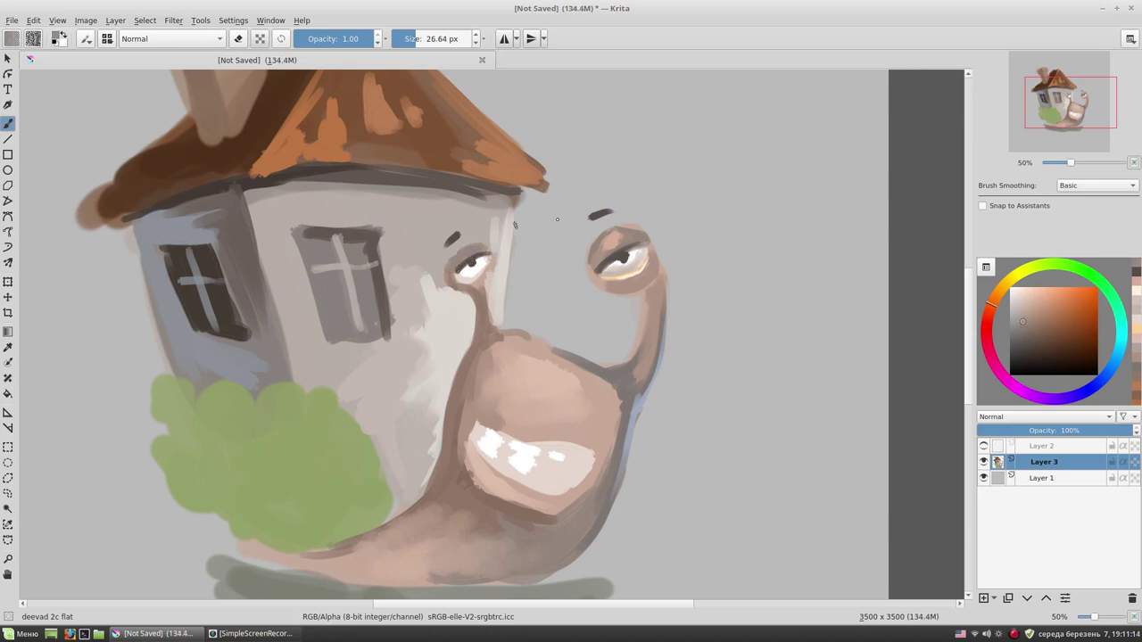
left_click(459, 259, "ctrl")
key("bracketleft")
key("bracketleft")
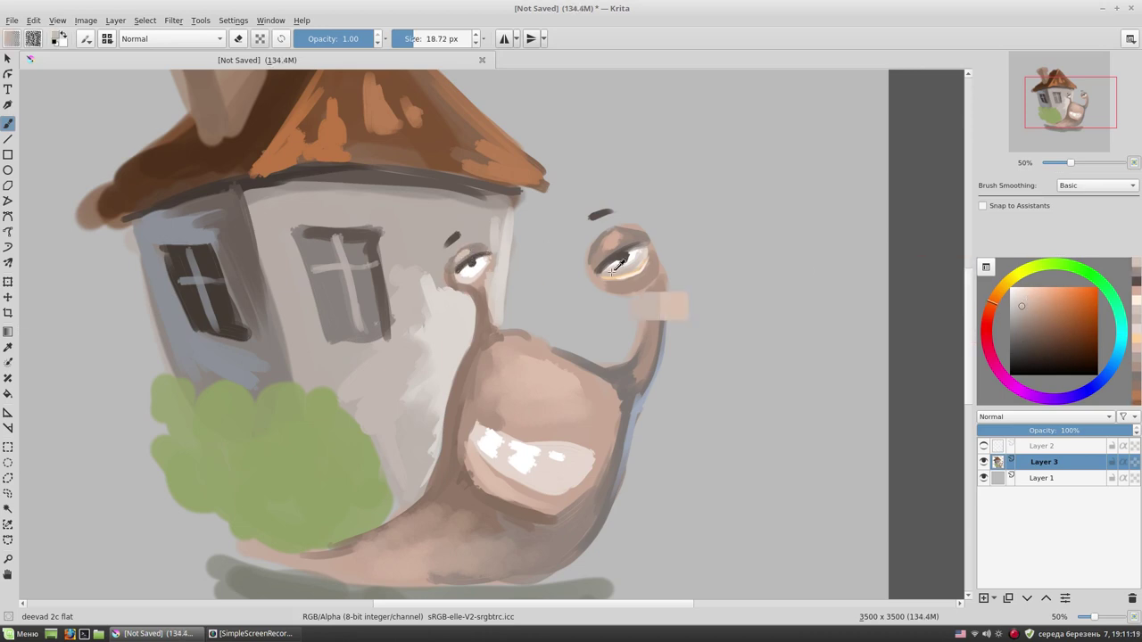
left_click(482, 265, "ctrl")
left_click(1020, 287)
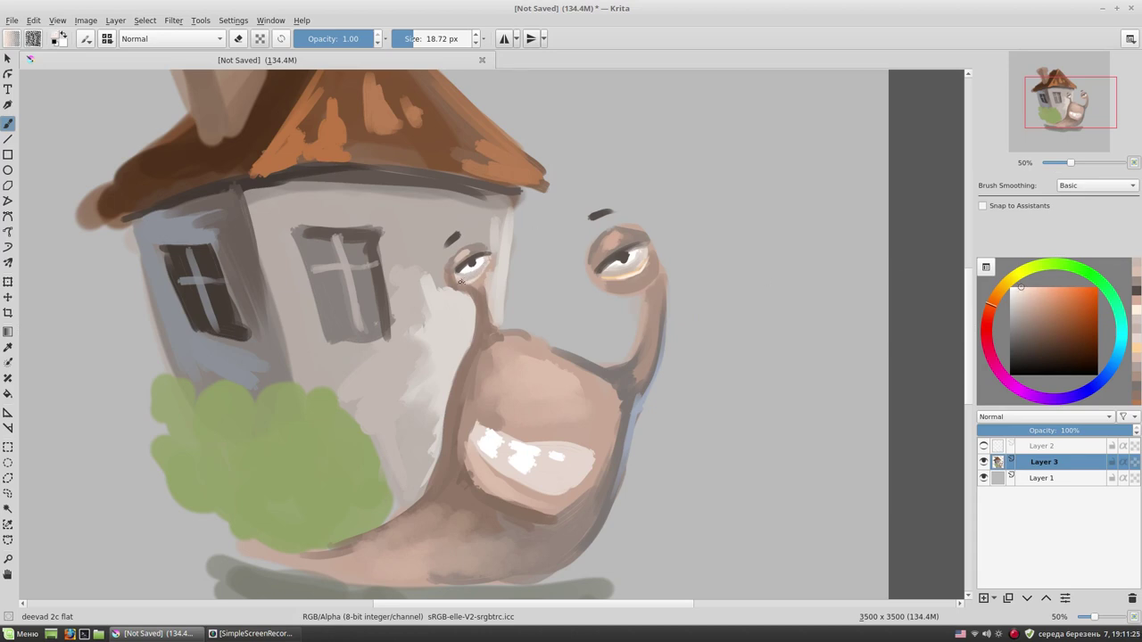
left_click_drag(482, 273, 470, 286)
- Lighten the wall beside the left eye and near the snail's nose
key("bracketright")
key("bracketright")
key("bracketright")
left_click(513, 319, "ctrl")
key("bracketleft")
left_click(464, 269, "ctrl")
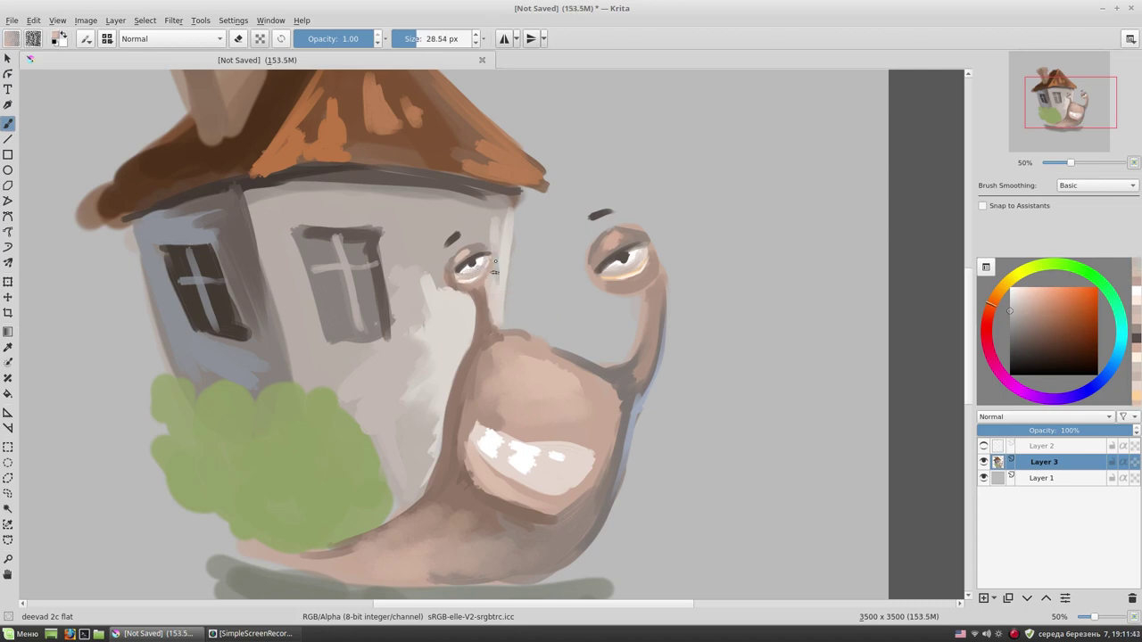
left_click(496, 241, "ctrl")
left_click_drag(496, 246, 496, 282)
left_click_drag(1015, 297, 1011, 292)
left_click_drag(505, 233, 505, 301)
- Brighten the wall band under the roof's lower edge with light strokes
left_click_drag(506, 214, 495, 326)
left_click_drag(495, 268, 504, 225)
left_click_drag(611, 329, 633, 273)
mouse_move(531, 147)
left_mouse_down()
mouse_move(487, 133)
mouse_move(538, 183)
mouse_move(439, 148)
mouse_move(521, 192)
mouse_move(512, 227)
left_mouse_up()
left_click(488, 152, "ctrl")
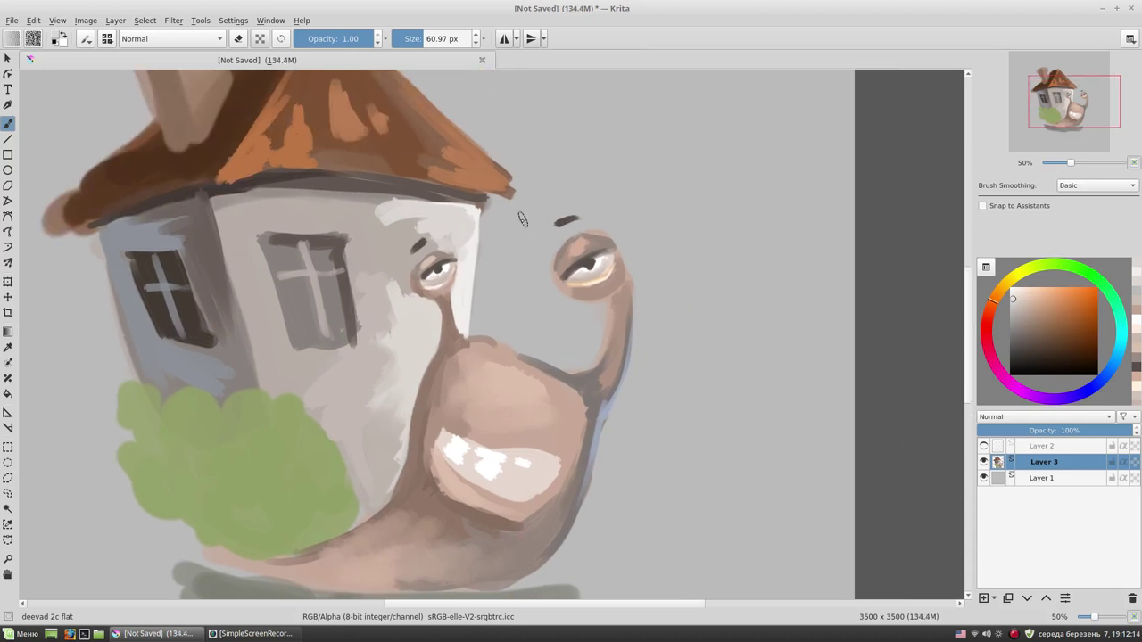
- Paint dark brown lines along the roof's lower edge and down the house's front corner
key("e")
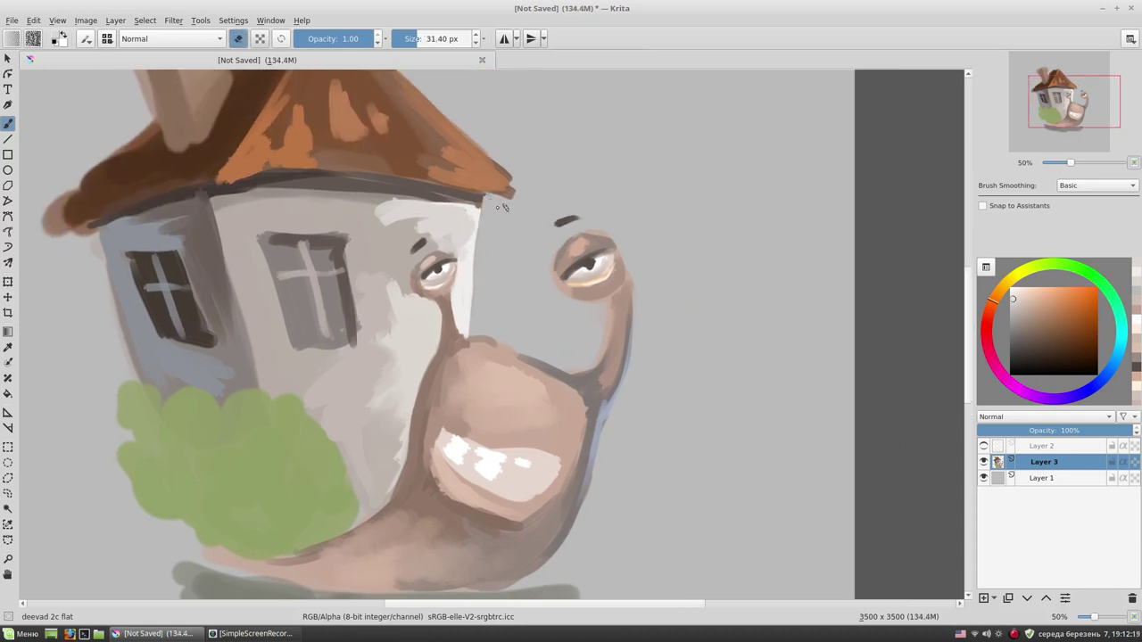
left_click_drag(589, 219, 668, 284)
key("e")
left_click_drag(375, 243, 587, 262)
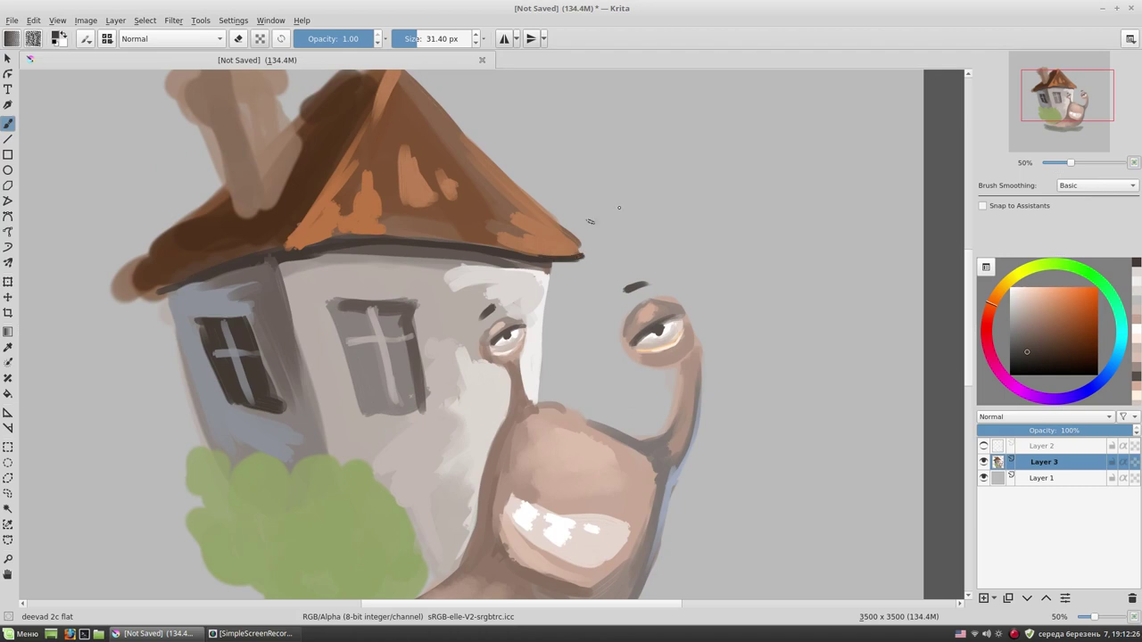
left_click_drag(393, 251, 478, 223)
left_click_drag(373, 230, 389, 327)
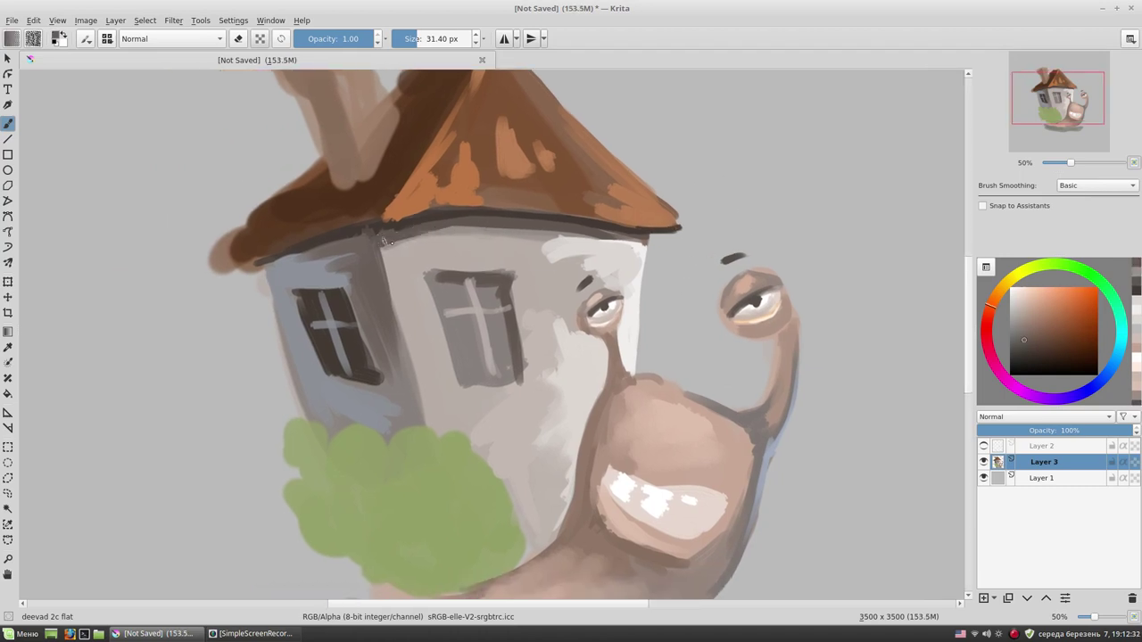
- Paint light tan and muted brown strokes across the roof with a 62 px brush
left_click_drag(731, 175, 669, 246)
left_click(1050, 307)
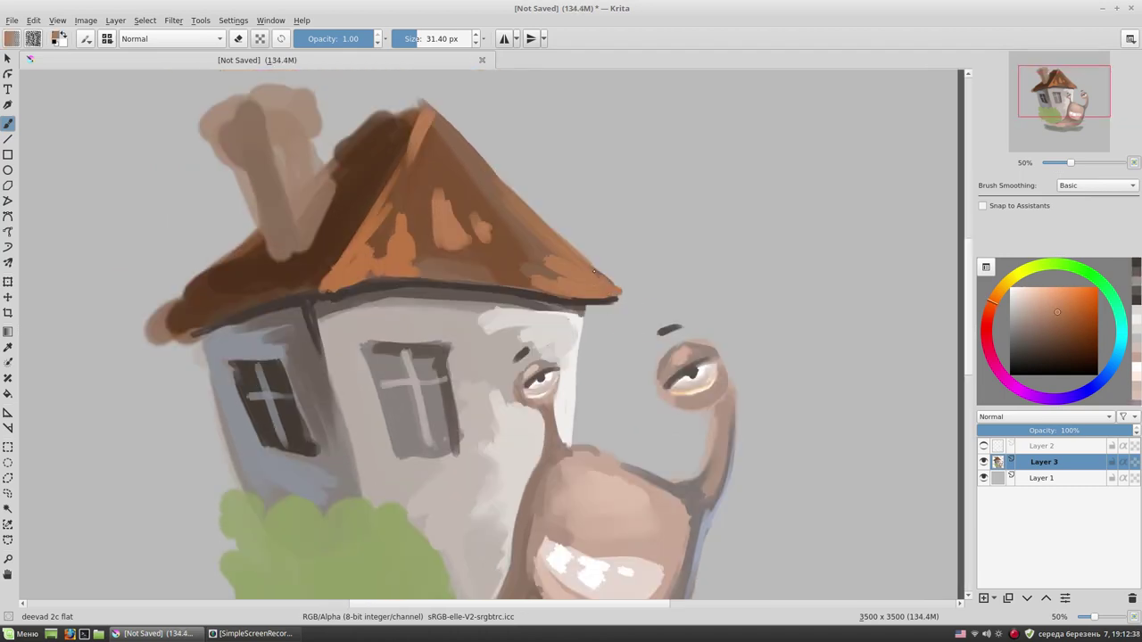
left_click_drag(520, 202, 618, 291)
left_click_drag(428, 258, 473, 245)
left_click(472, 249, "ctrl")
left_click_drag(460, 192, 420, 248)
left_click_drag(593, 214, 576, 273)
- Add lighter brown roof strokes, a bright orange stroke down the peak, and darken the left ridge
left_click(544, 236, "ctrl")
left_click_drag(540, 234, 533, 268)
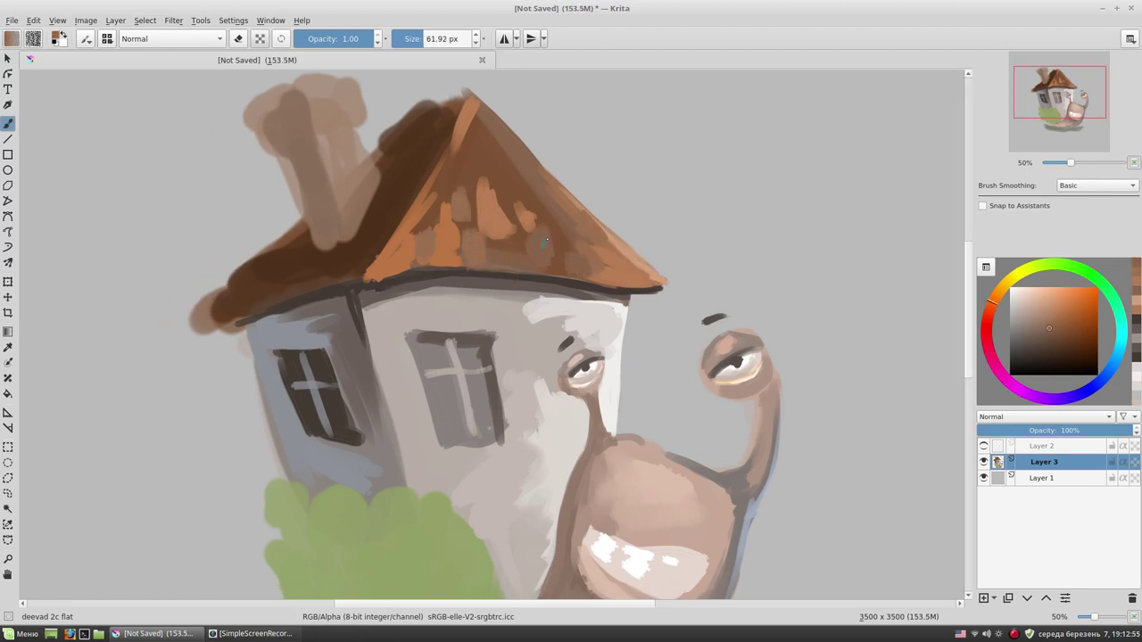
left_click_drag(471, 100, 458, 167)
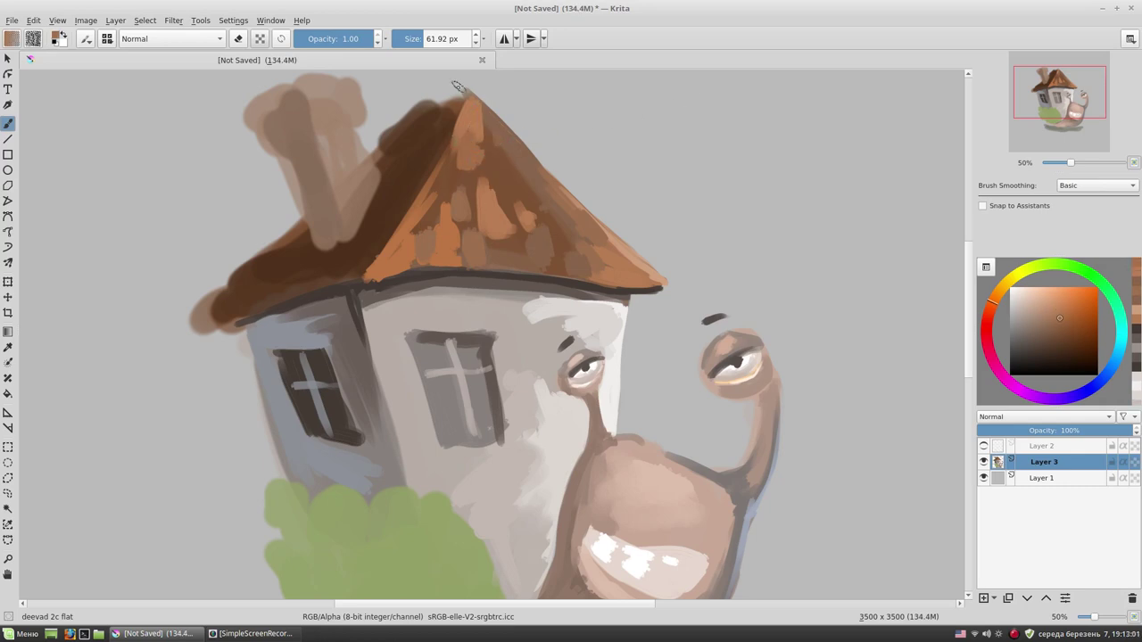
left_click(436, 115, "ctrl")
mouse_move(467, 91)
left_mouse_down()
mouse_move(419, 105)
mouse_move(375, 154)
left_mouse_up()
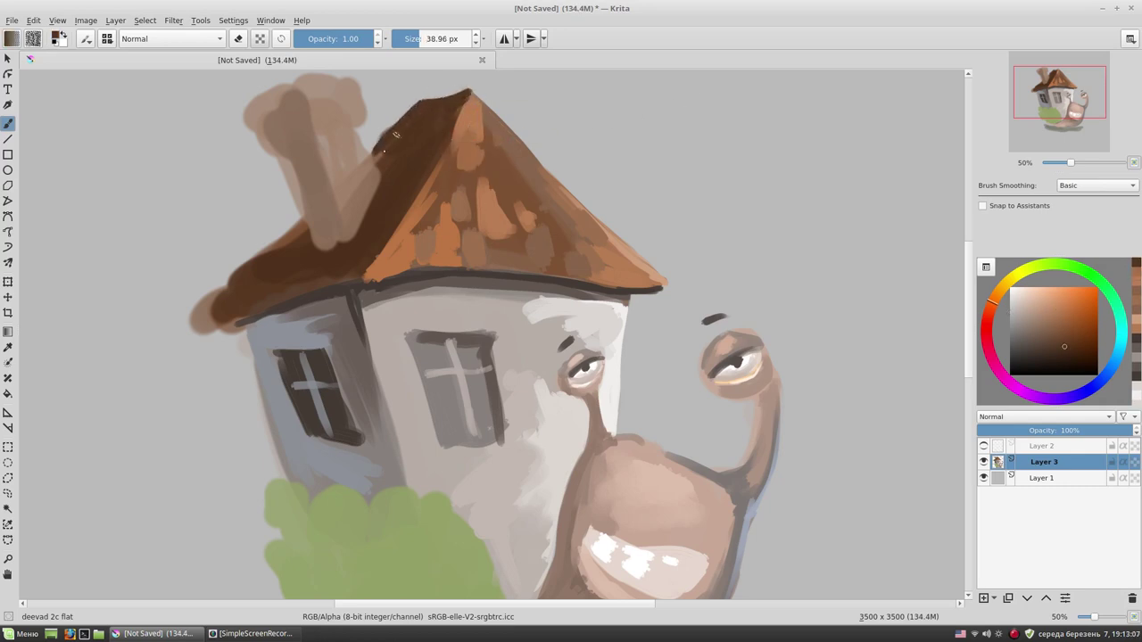
- Paint a light beige stroke down the chimney and darker strokes on its top with a 30 px brush
key("bracketleft")
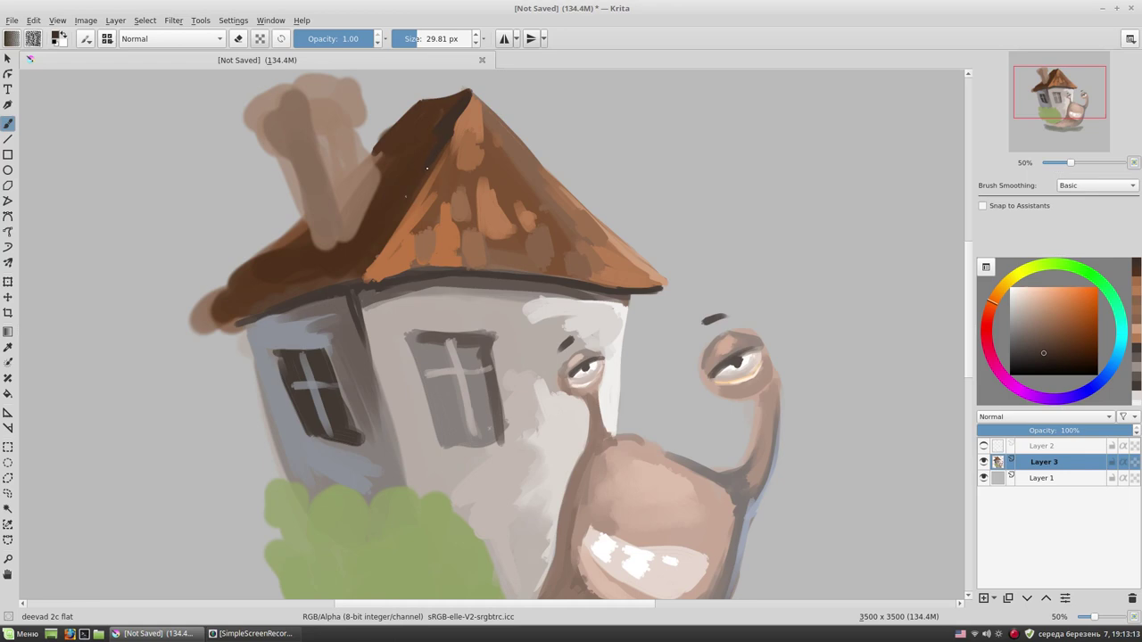
left_click(348, 185, "ctrl")
mouse_move(325, 134)
left_mouse_down()
mouse_move(346, 197)
mouse_move(364, 133)
mouse_move(347, 239)
left_mouse_up()
left_click(330, 130, "ctrl")
mouse_move(330, 130)
left_mouse_down()
mouse_move(360, 125)
mouse_move(365, 159)
left_mouse_up()
- Repaint the chimney top and touch up its lower-left edge in reddish tones
mouse_move(338, 107)
left_mouse_down()
mouse_move(354, 139)
mouse_move(321, 152)
left_mouse_up()
left_click(267, 134, "ctrl")
left_click_drag(259, 125, 295, 147)
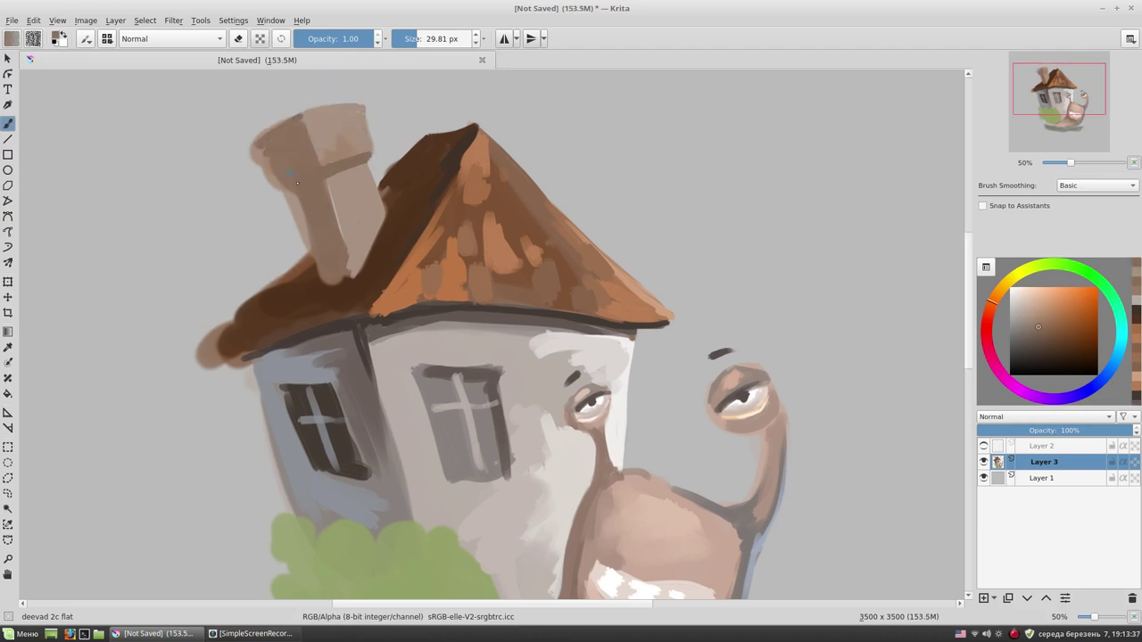
left_click(988, 320)
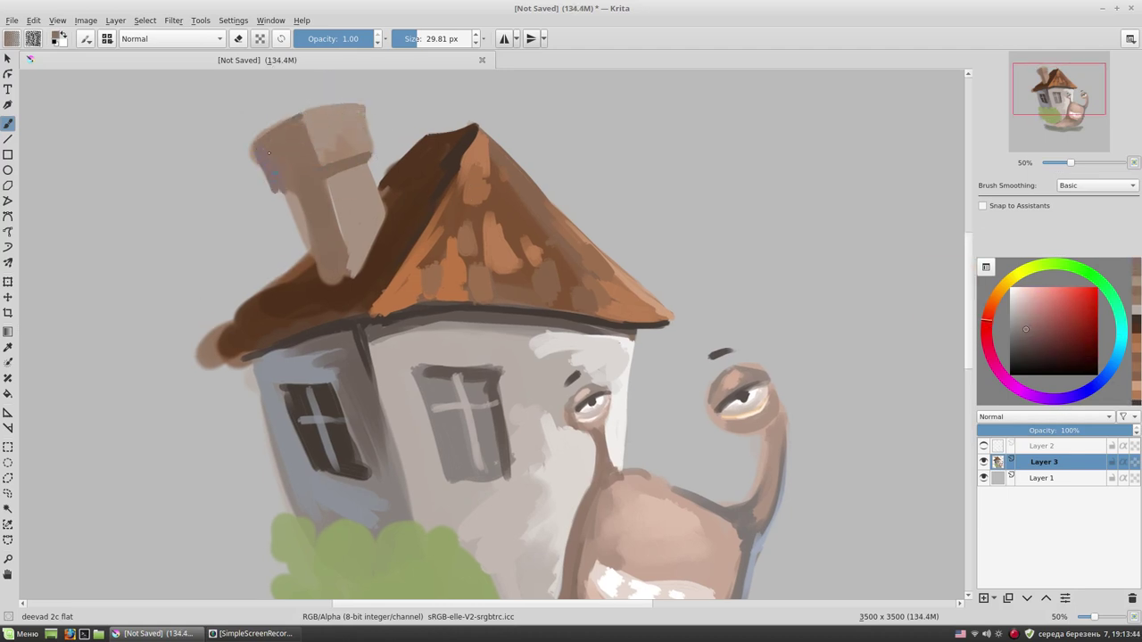
left_click_drag(301, 227, 293, 198)
- Darken the chimney's top edge and front face in orange-brown, then highlight them with light beige
left_click(329, 280, "ctrl")
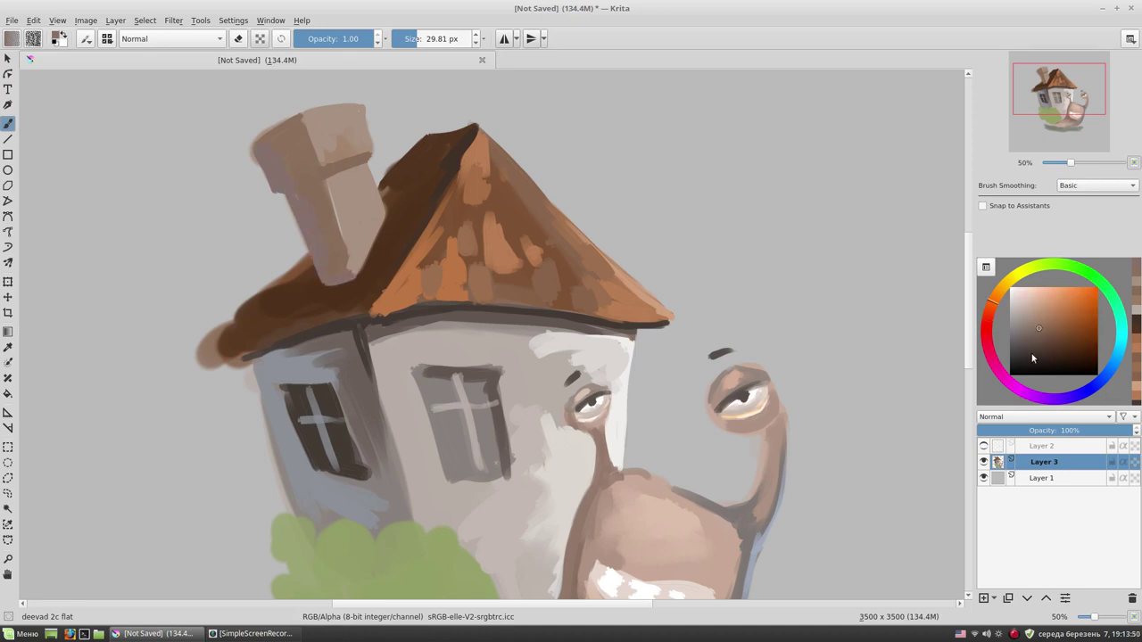
left_click_drag(357, 162, 277, 189)
left_click(321, 175, "ctrl")
left_click_drag(332, 230, 298, 186)
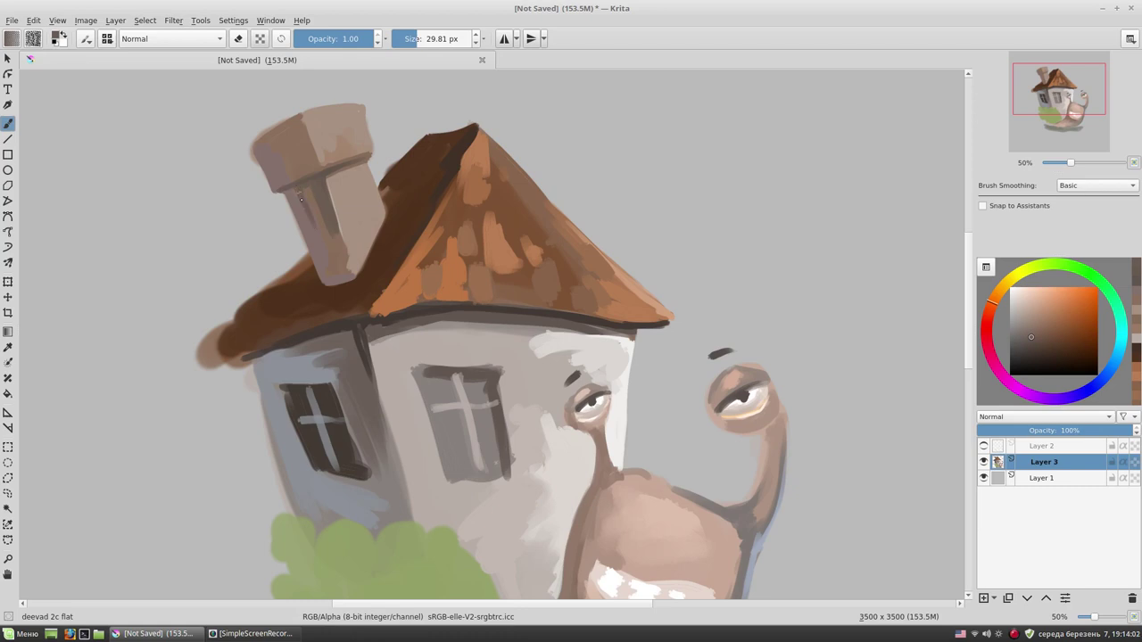
left_click(374, 233, "ctrl")
left_click_drag(350, 207, 323, 160)
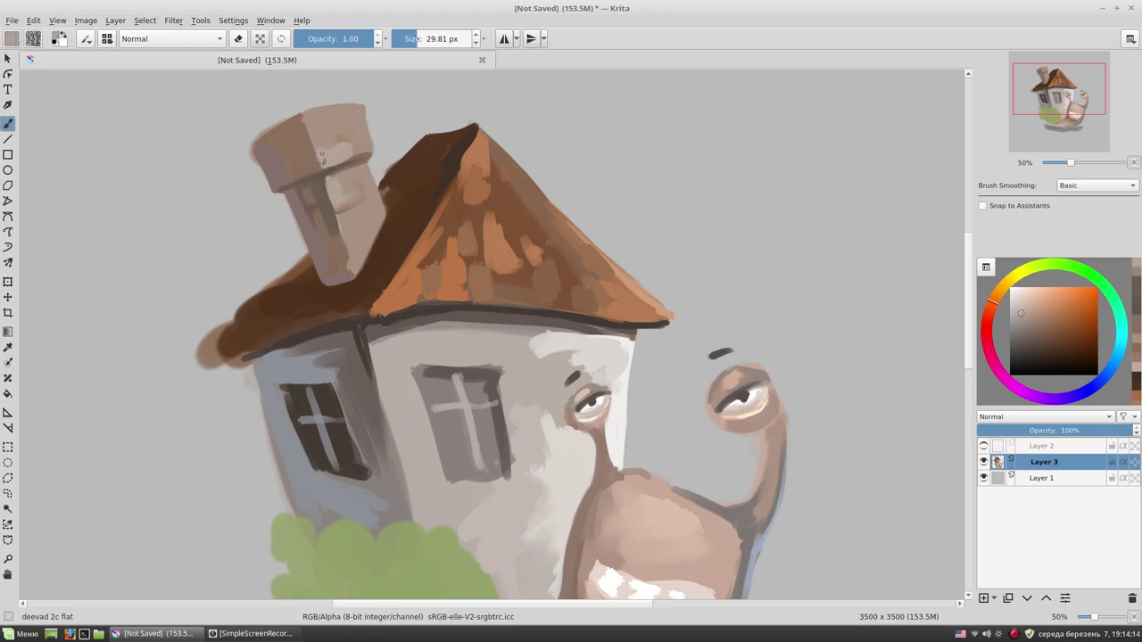
left_click_drag(327, 113, 361, 113)
left_click(347, 258, "ctrl")
- Erase the roof's fuzzy lower-left overhang and clean up the chimney's top outline
key("e")
left_click_drag(285, 275, 192, 358)
left_click_drag(312, 108, 253, 143)
key("e")
- Paint pale strokes on the house face using a colour sampled from the wall
left_click_drag(404, 281, 381, 206)
left_click(535, 281, "ctrl")
left_click_drag(496, 284, 526, 288)
- Brighten the house wall beside, above and left of the front window with sampled light colours
left_click(522, 339, "ctrl")
mouse_move(489, 330)
left_mouse_down()
mouse_move(528, 334)
mouse_move(500, 330)
left_mouse_up()
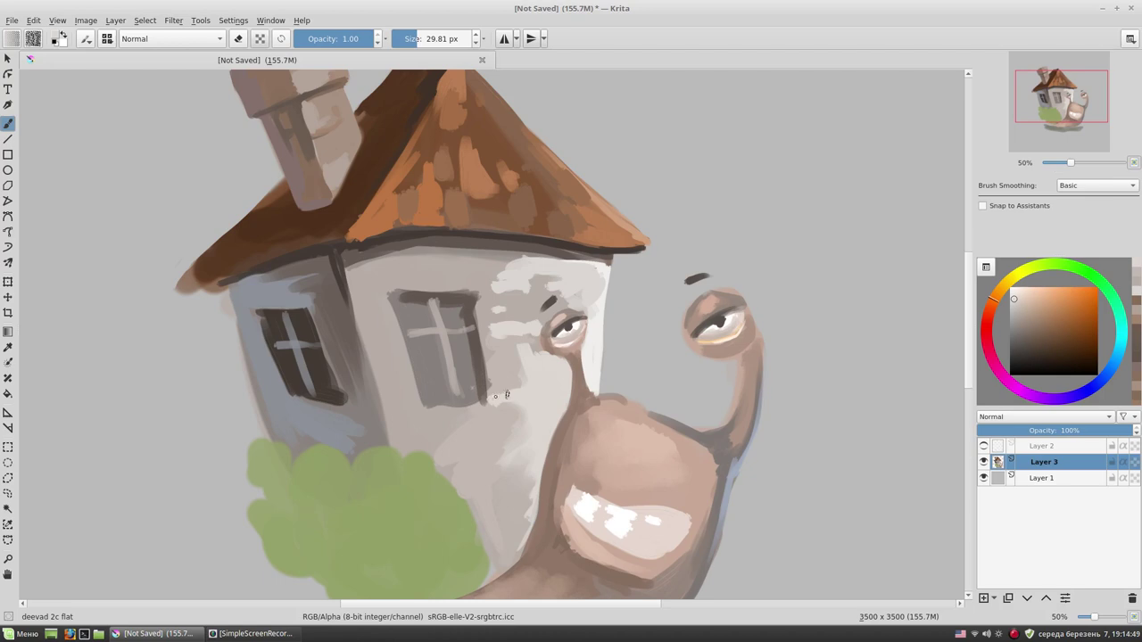
left_click(548, 320, "ctrl")
mouse_move(392, 283)
left_mouse_down()
mouse_move(487, 282)
mouse_move(475, 285)
left_mouse_up()
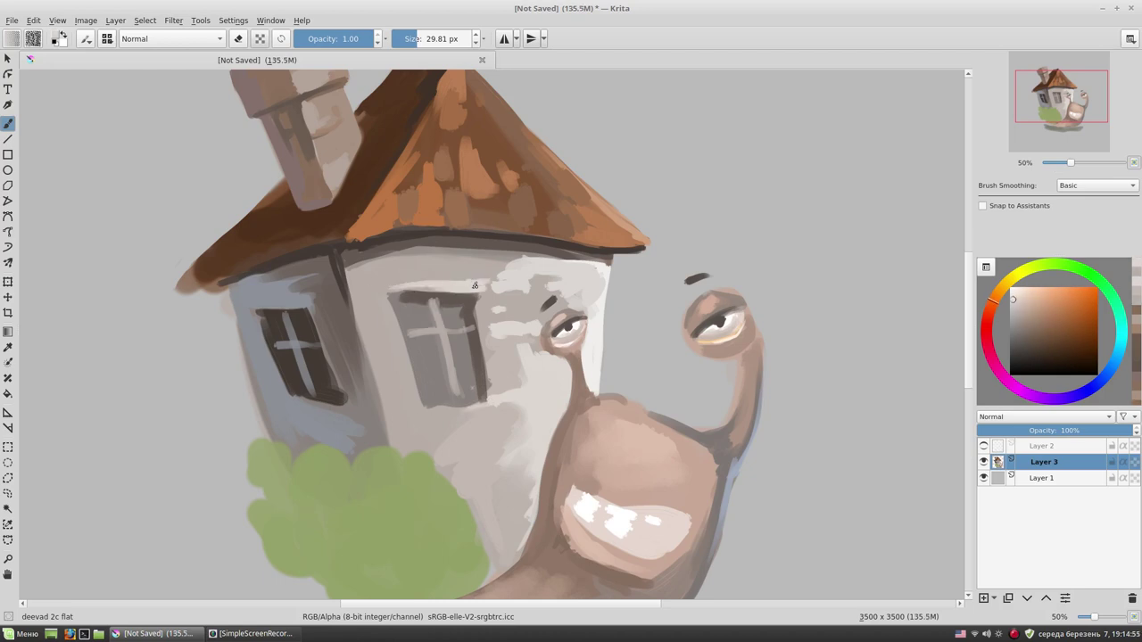
left_click_drag(549, 361, 580, 281)
left_click_drag(397, 246, 437, 355)
left_click(421, 317, "ctrl")
left_click_drag(416, 305, 438, 295)
- Darken the window's left and right edges with a bluish dark grey-brown
left_click(438, 295, "ctrl")
key("bracketleft")
left_click(1020, 348)
left_click(1113, 371)
left_click_drag(450, 303, 422, 211)
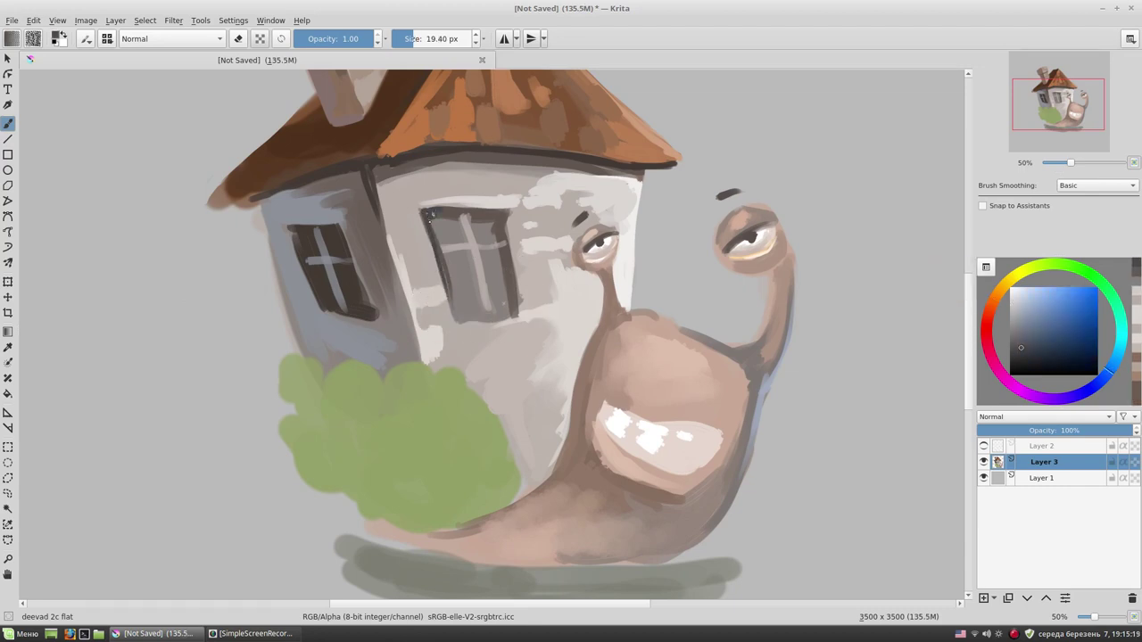
left_click_drag(515, 290, 509, 214)
- Paint a thick orange sill along the bottom of the window
left_click(641, 182, "ctrl")
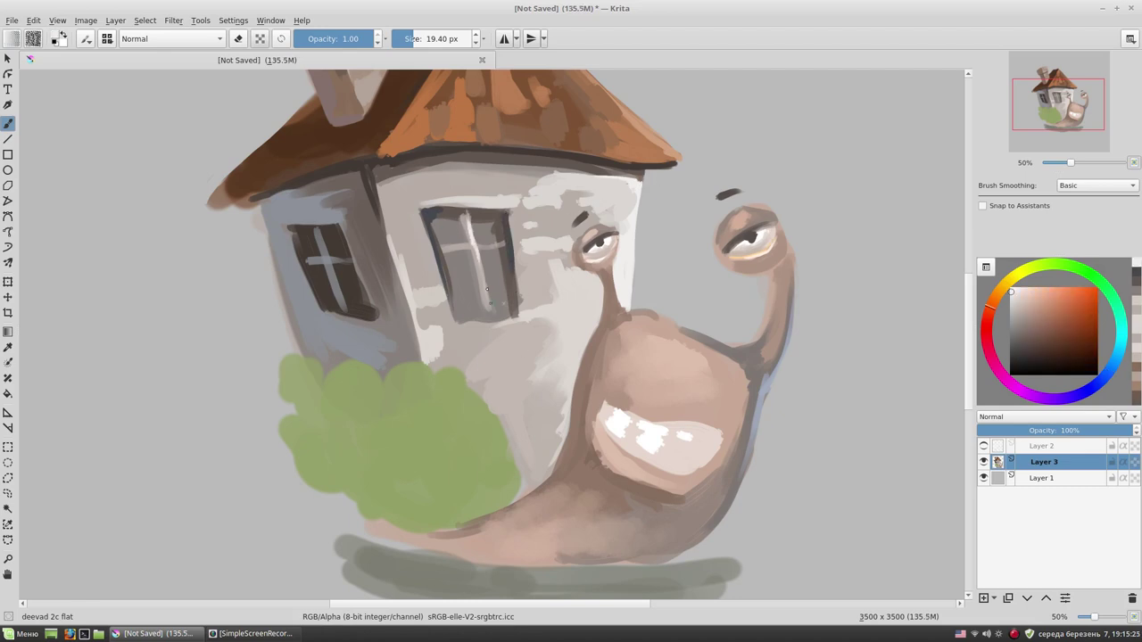
key("bracketright")
left_click_drag(460, 321, 522, 314)
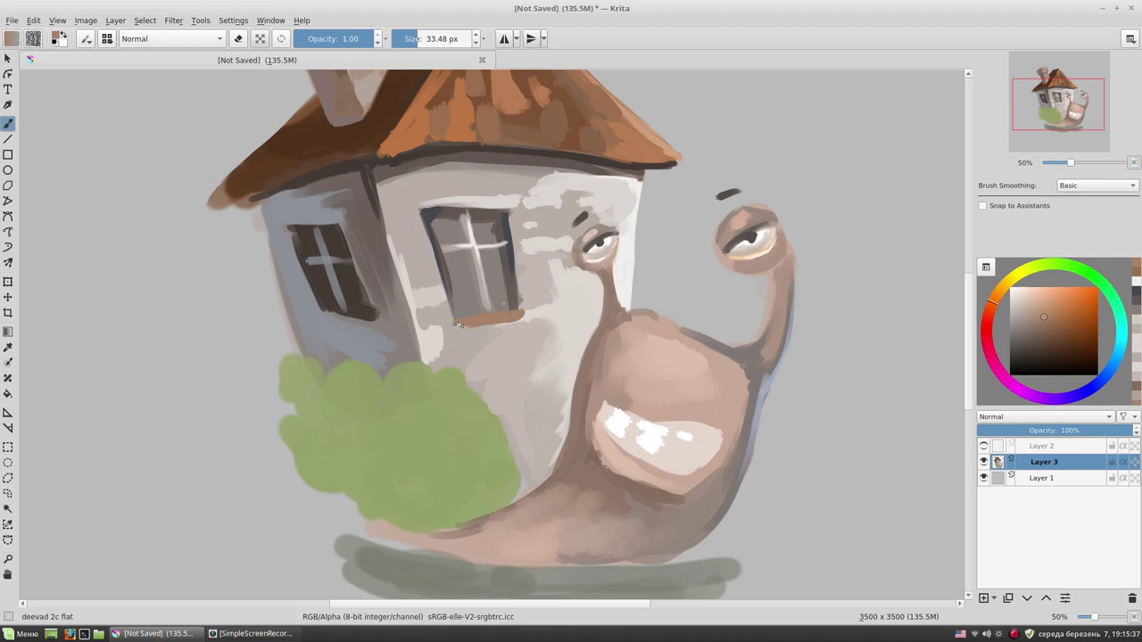
mouse_move(676, 368)
left_mouse_down()
mouse_move(664, 392)
mouse_move(636, 339)
left_mouse_up()
- Erase stray dark paint along the eye stalk's right edge and touch up the stalk and eye outline
key("e")
left_click_drag(752, 312, 709, 247)
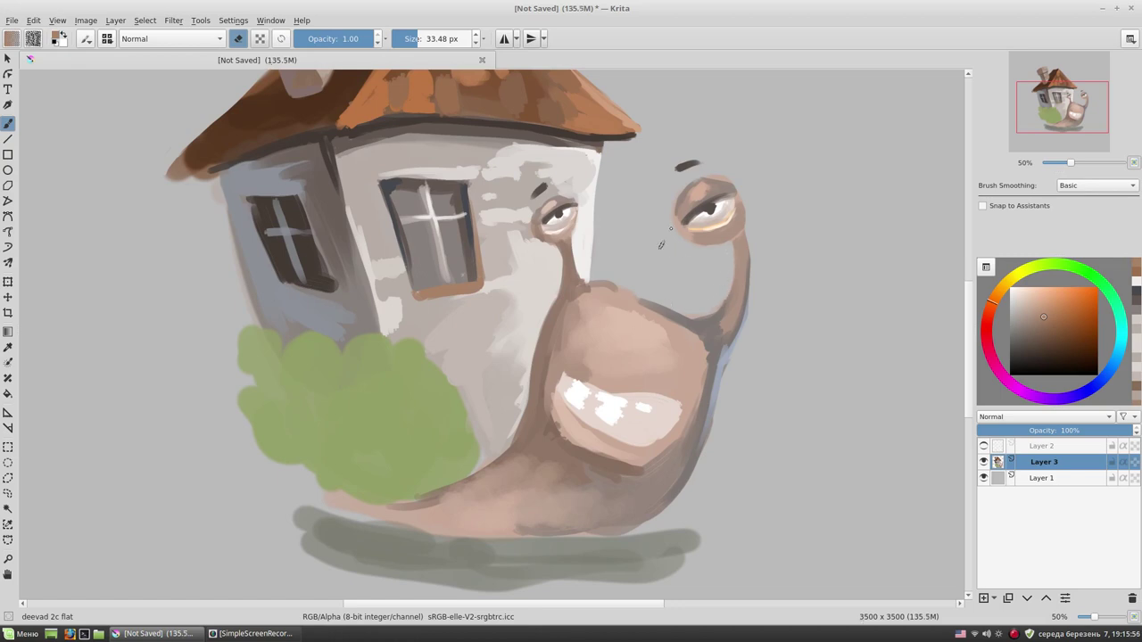
key("e")
left_click(750, 238, "ctrl")
left_click_drag(741, 232, 740, 251)
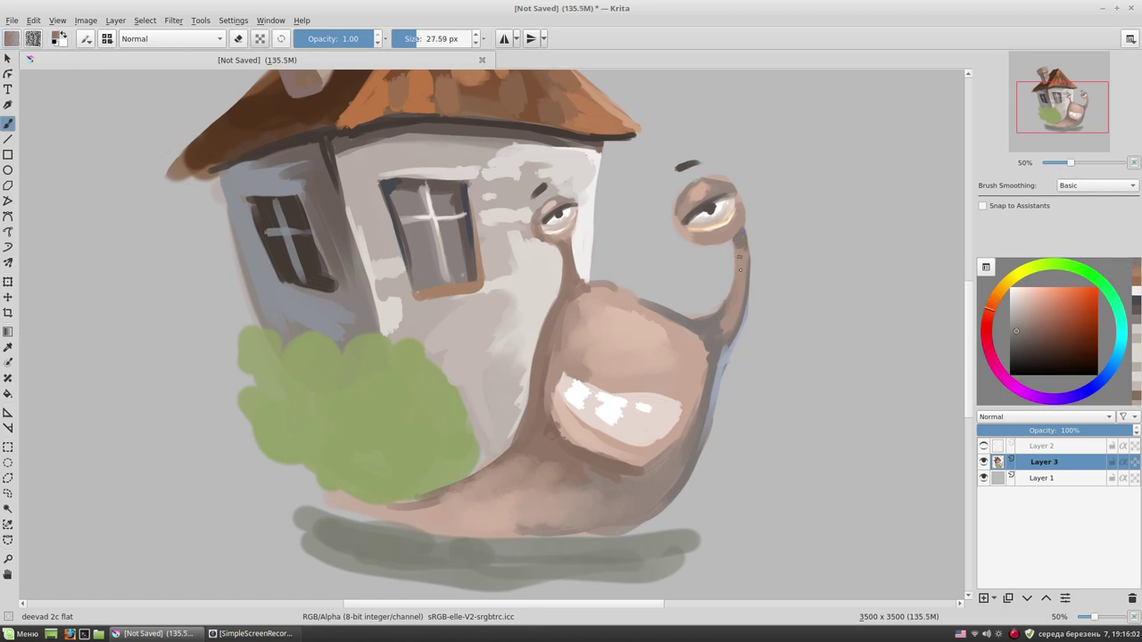
left_click(744, 259, "ctrl")
left_click(727, 198, "ctrl")
left_click_drag(698, 178, 721, 183)
mouse_move(707, 235)
left_mouse_down()
mouse_move(713, 244)
mouse_move(721, 219)
left_mouse_up()
scroll(748, 211, "up", 1)
- Paint a dark grey curve along the top of the snail's mouth with the deevad 2c flat brush
right_click(748, 211)
left_click(704, 214)
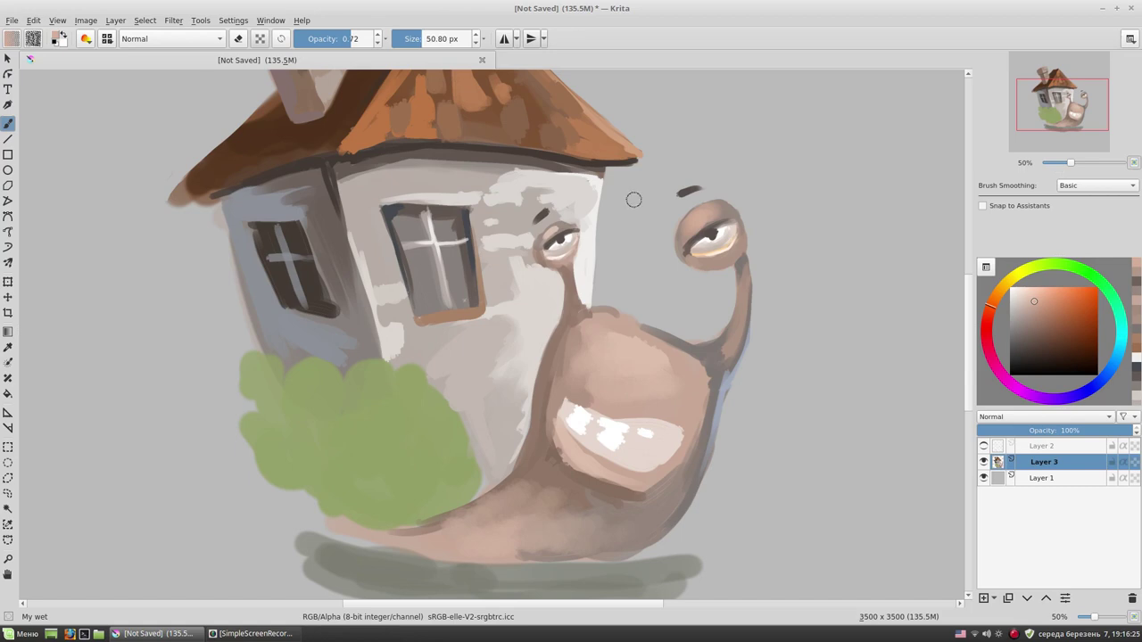
left_click_drag(551, 305, 539, 333)
right_click(607, 200)
left_click(607, 125)
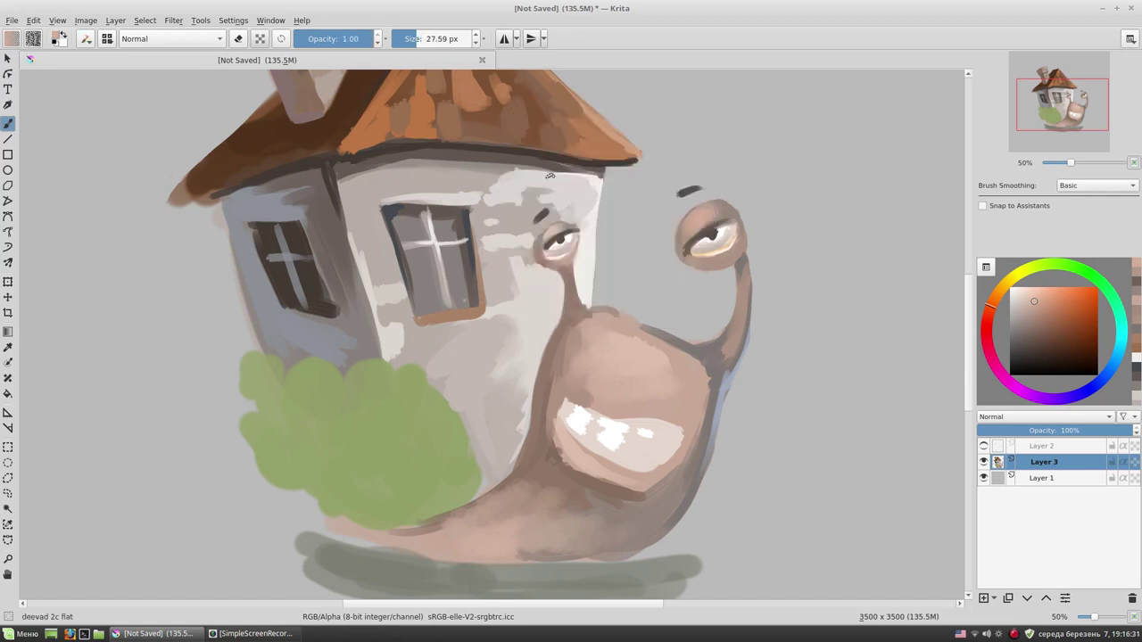
scroll(735, 332, "down", 2)
scroll(735, 332, "up", 1)
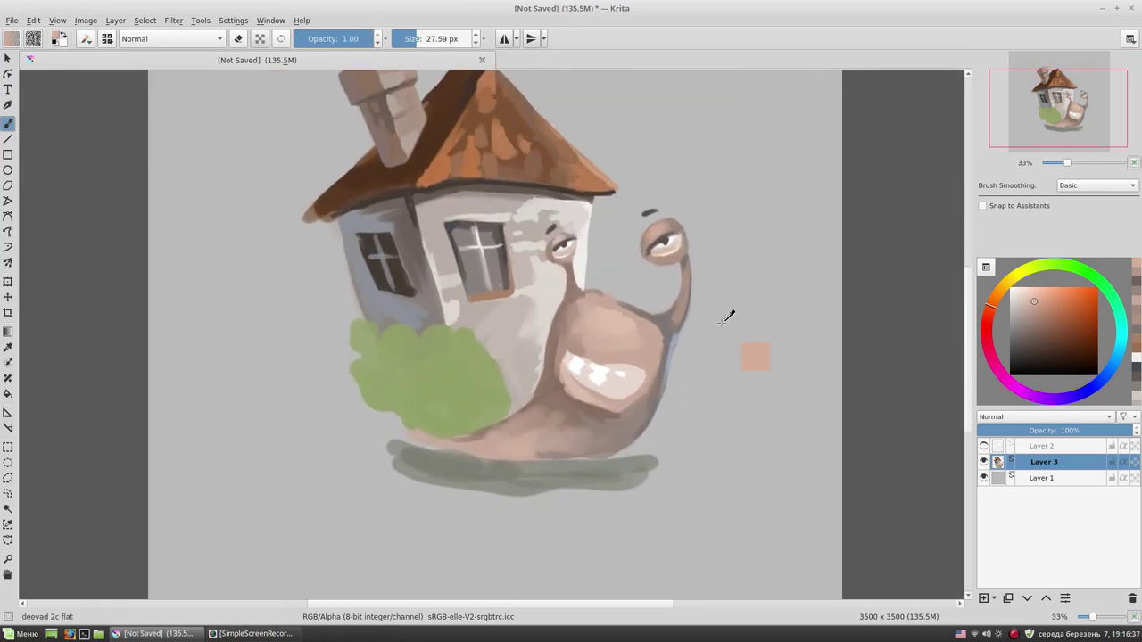
scroll(632, 384, "up", 1)
left_click(602, 280, "ctrl")
left_click_drag(532, 340, 644, 365)
- Lighten the teeth and darken their lower edge with a smaller brush
key("[")
key("[")
left_click(1022, 305)
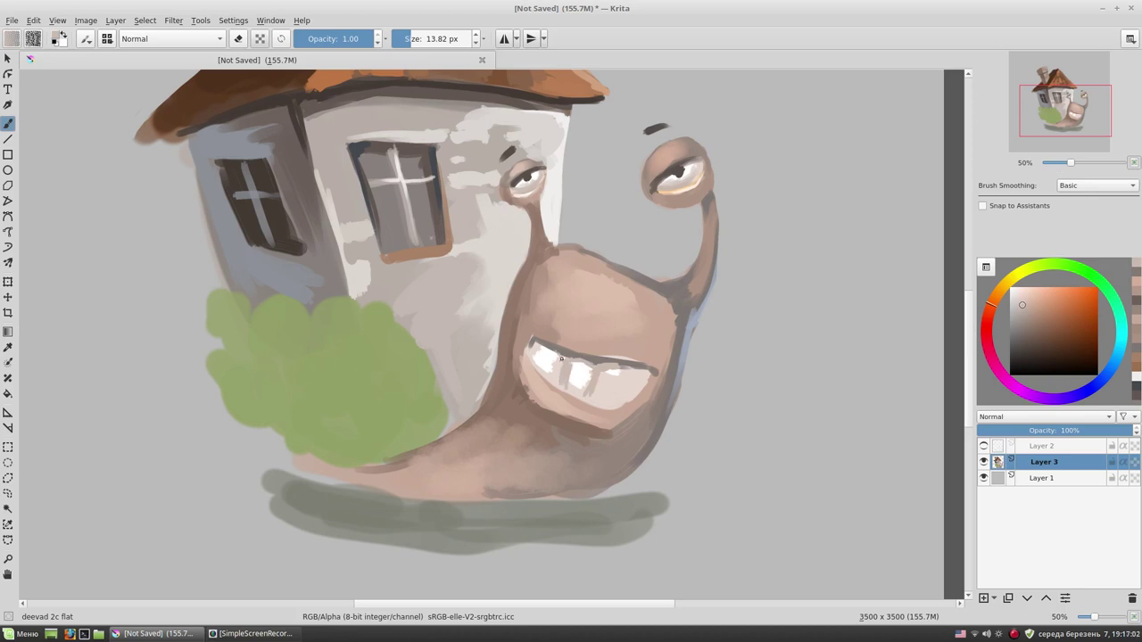
left_click_drag(550, 351, 598, 417)
left_click(1038, 322)
key("[")
key("[")
key("ctrl+z")
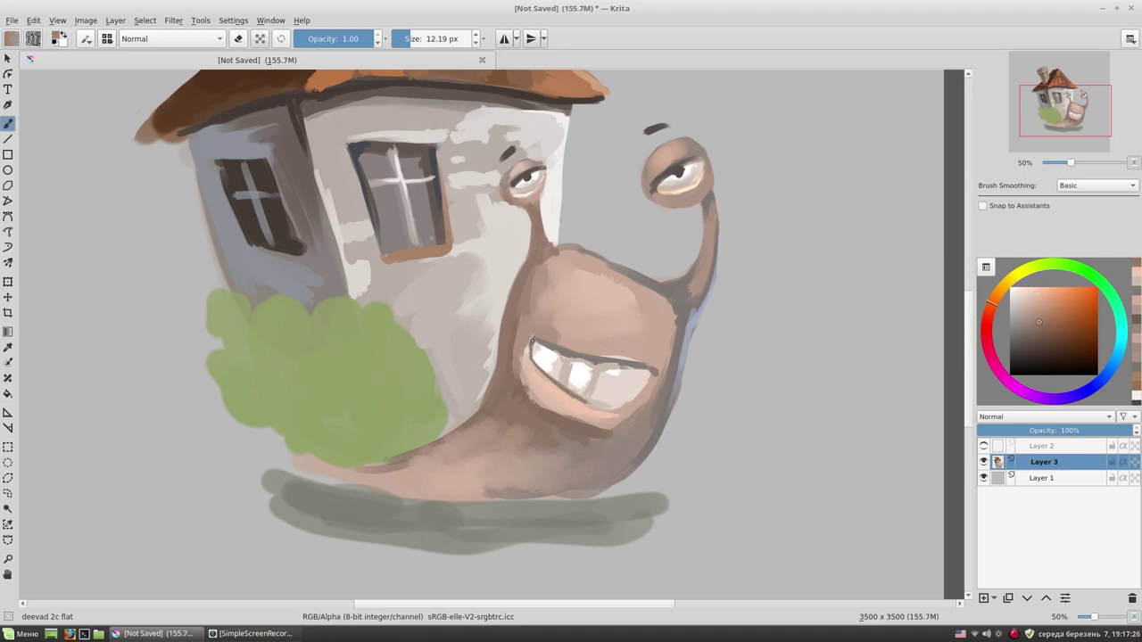
key("bracketright")
mouse_move(616, 408)
left_mouse_down()
mouse_move(653, 378)
mouse_move(612, 401)
mouse_move(636, 375)
left_mouse_up()
- Sample near-white, greyish brown, salmon, pale pink and darker brown tones around the teeth
key("x")
key("bracketright")
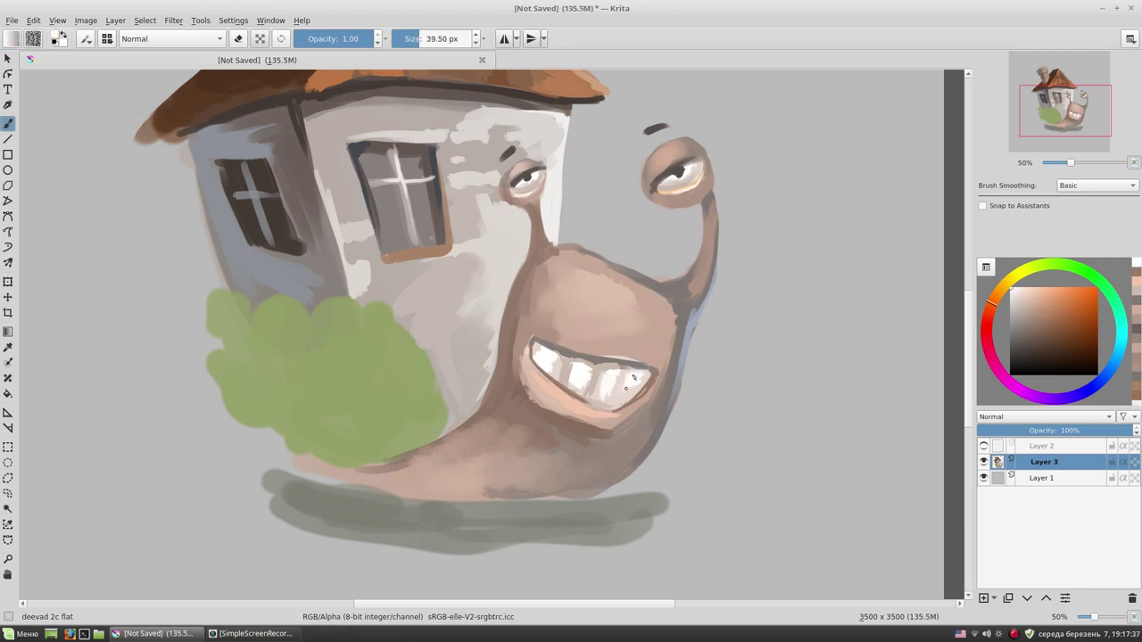
left_click(634, 385, "ctrl")
key("bracketleft")
key("bracketleft")
left_click(564, 362, "ctrl")
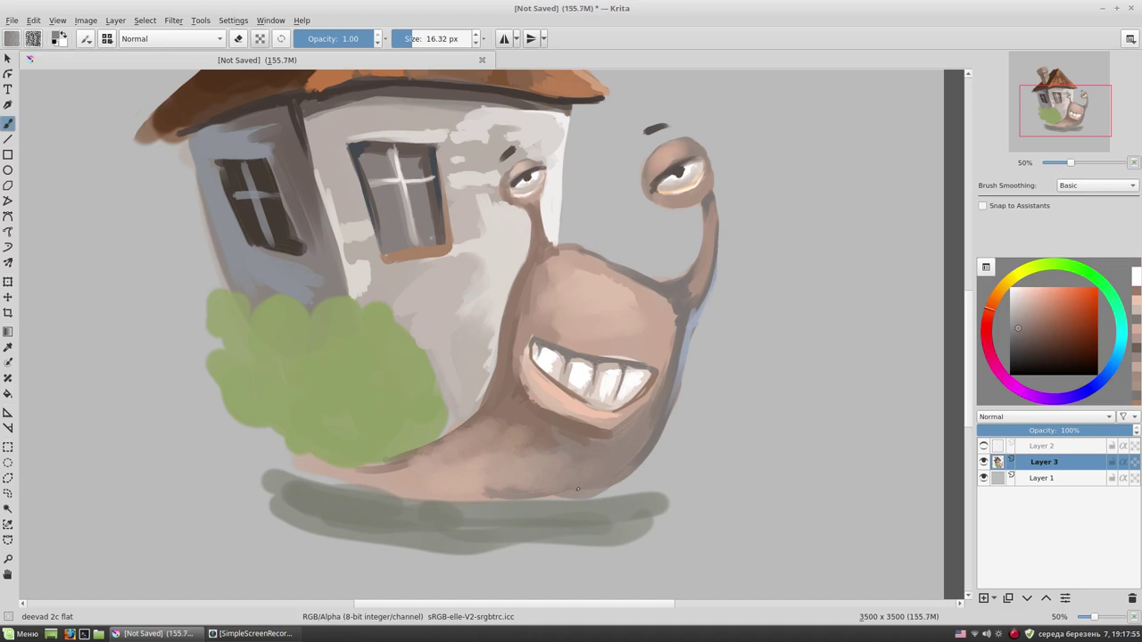
left_click(594, 406, "ctrl")
left_click(572, 406, "ctrl")
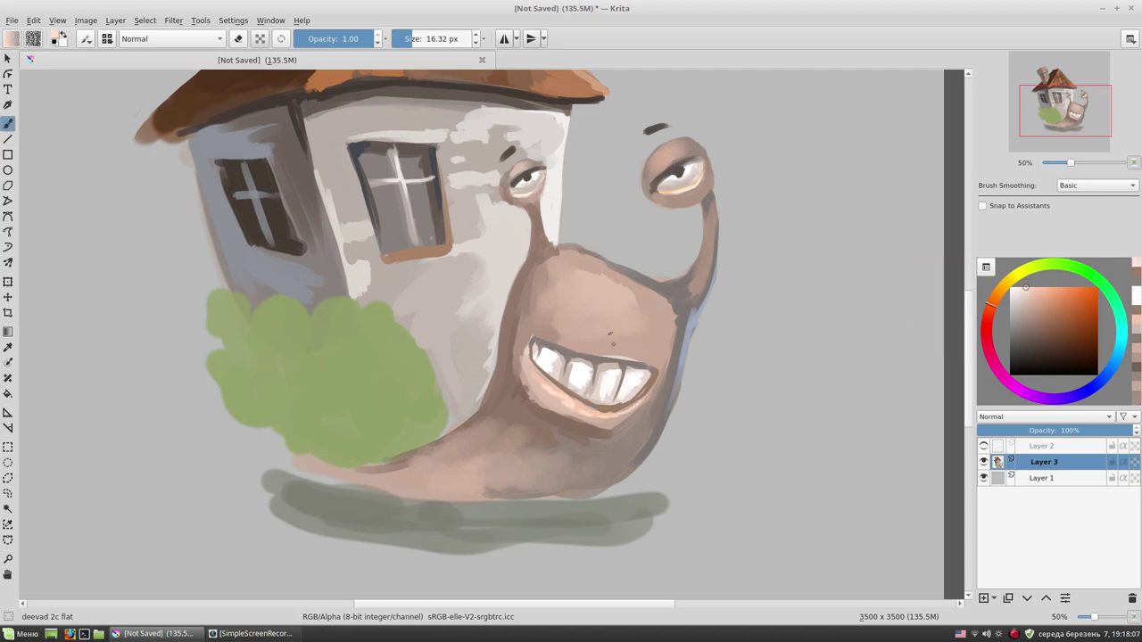
left_click(525, 388, "ctrl")
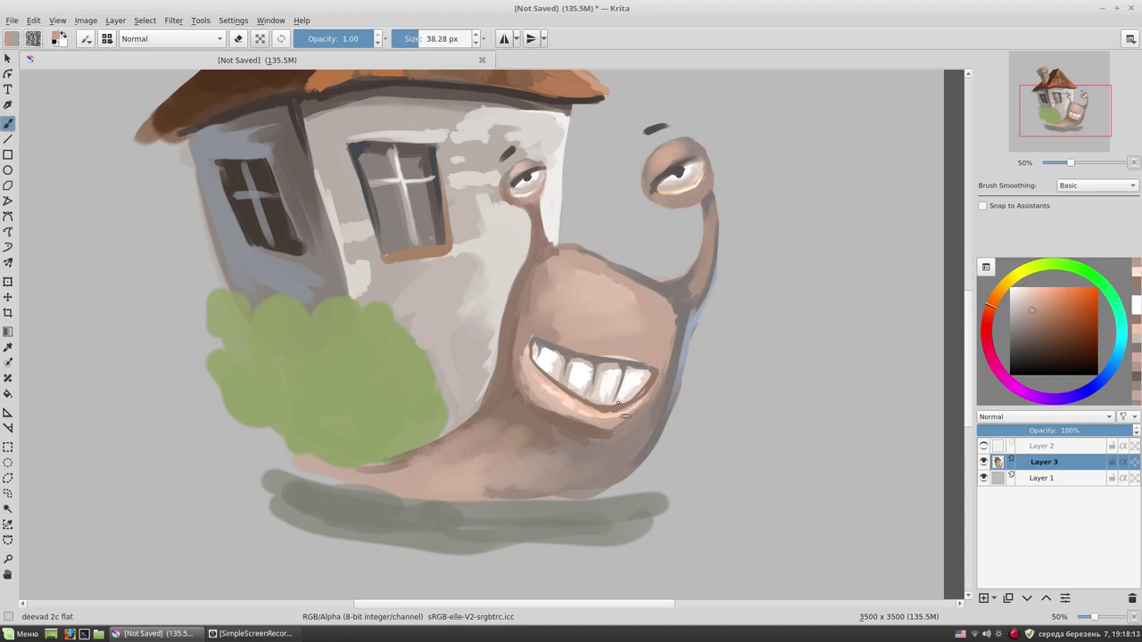
left_click(581, 349, "ctrl")
- Darken the upper edge of the teeth with a smaller brush and darker colour
left_click_drag(648, 265, 661, 273)
left_click(601, 389, "ctrl")
left_click_drag(669, 365, 658, 366)
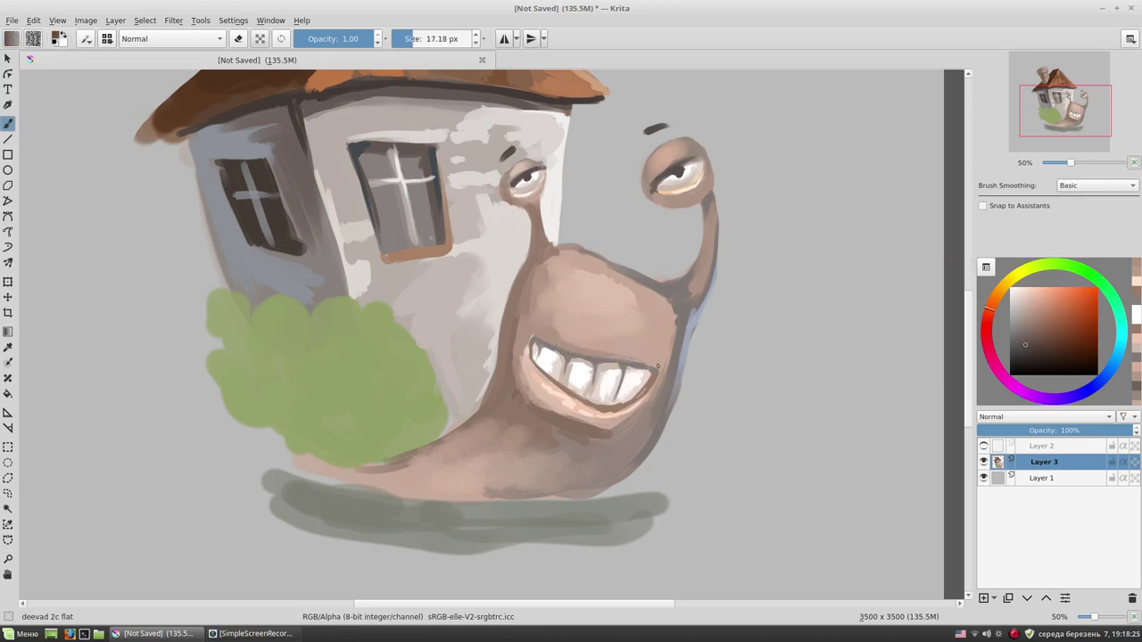
left_click_drag(552, 346, 630, 368)
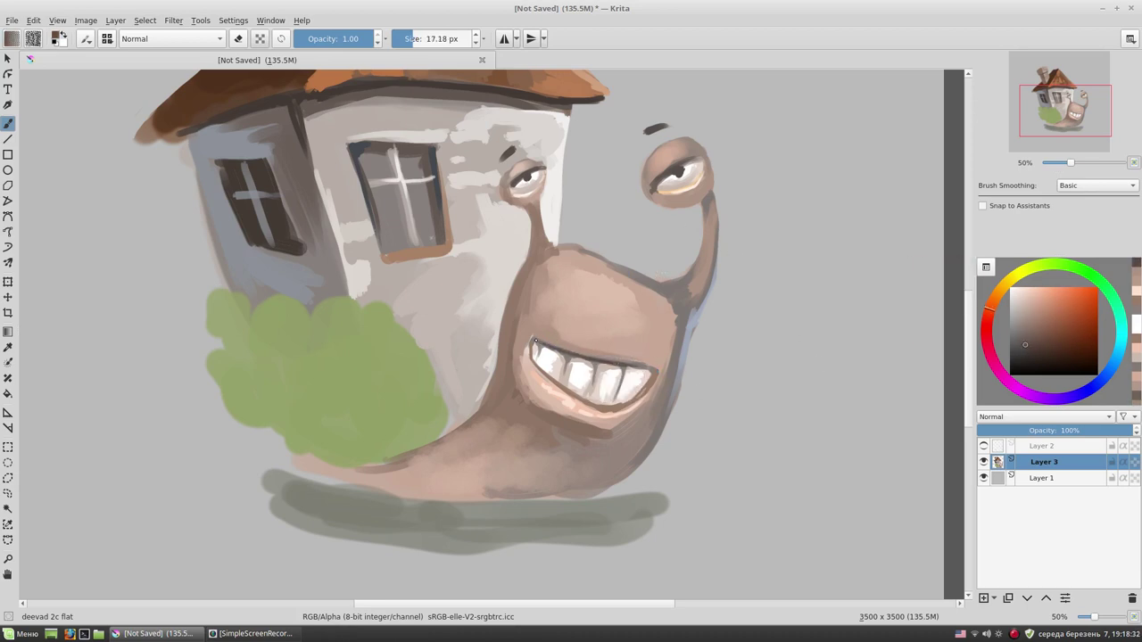
- Paint a light pink highlight on the snail's forehead
left_click_drag(694, 290, 724, 291)
left_click(657, 318, "ctrl")
mouse_move(573, 269)
left_mouse_down()
mouse_move(616, 281)
mouse_move(561, 263)
mouse_move(571, 294)
left_mouse_up()
- Switch from Scatter Small back to a smaller deevad 2c flat brush
right_click(651, 282)
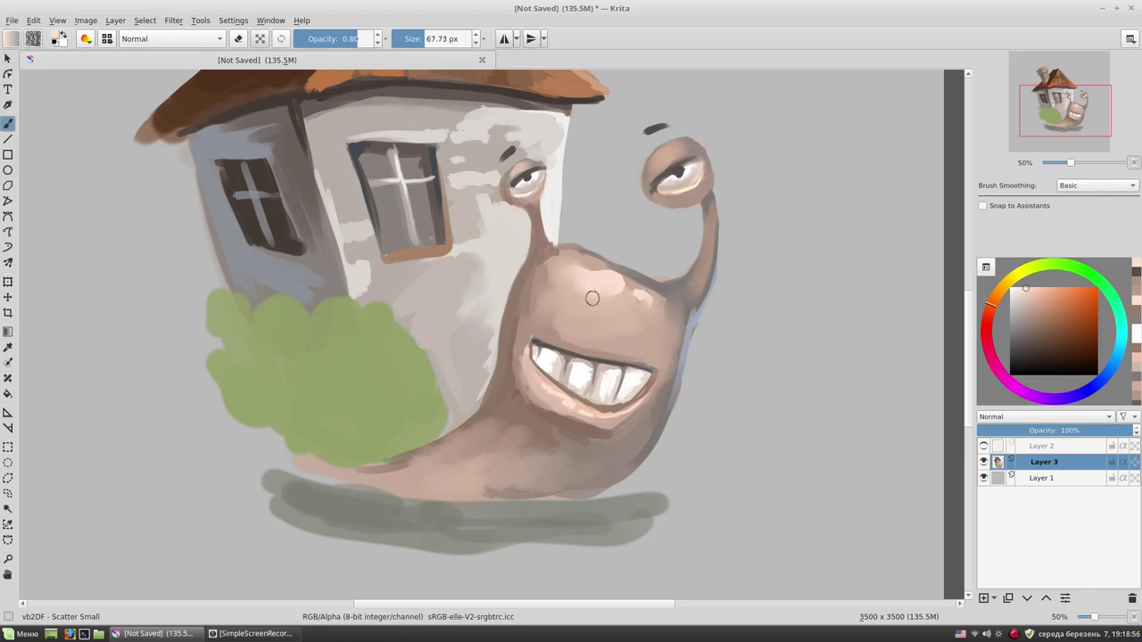
right_click(680, 242)
left_click(631, 217)
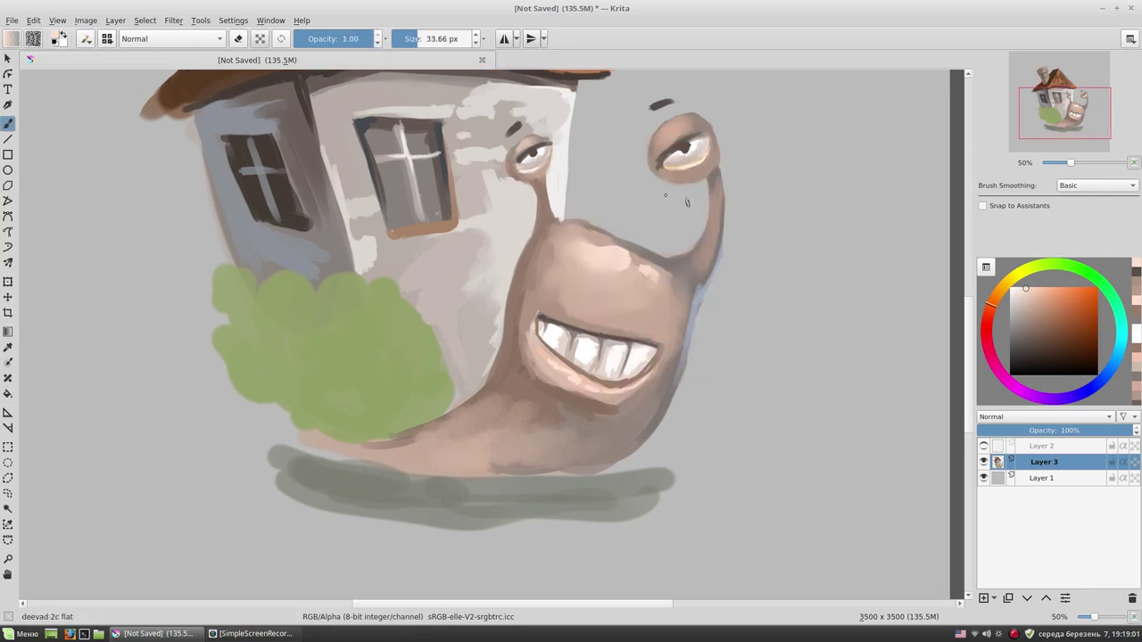
left_click_drag(583, 206, 546, 165)
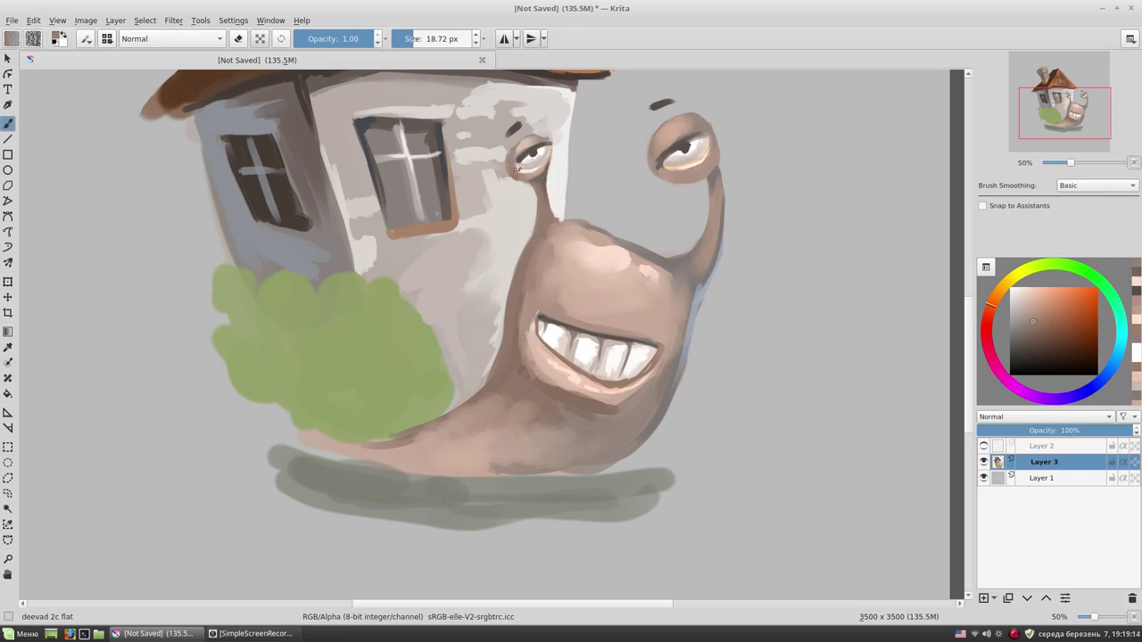
left_click_drag(743, 153, 756, 216)
- Sample skin tones around the snail's eyes and head while panning the view
left_click(1027, 347)
key("e")
left_click_drag(757, 187, 805, 173)
key("e")
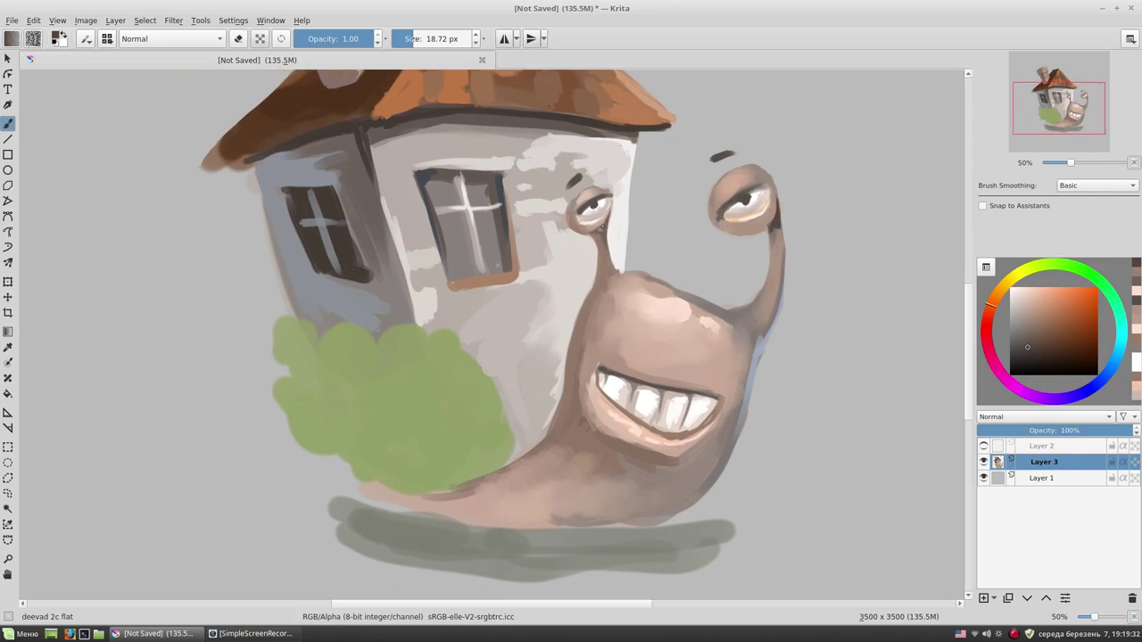
left_click(746, 184, "ctrl")
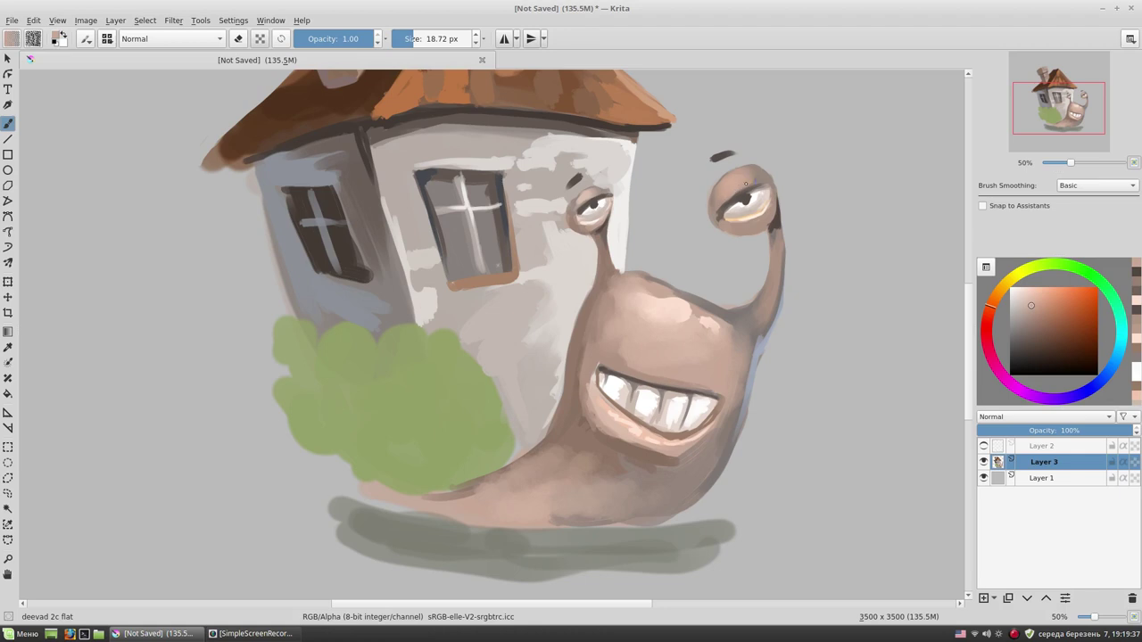
left_click(738, 186, "ctrl")
left_click(579, 197, "ctrl")
left_click_drag(678, 234, 658, 196)
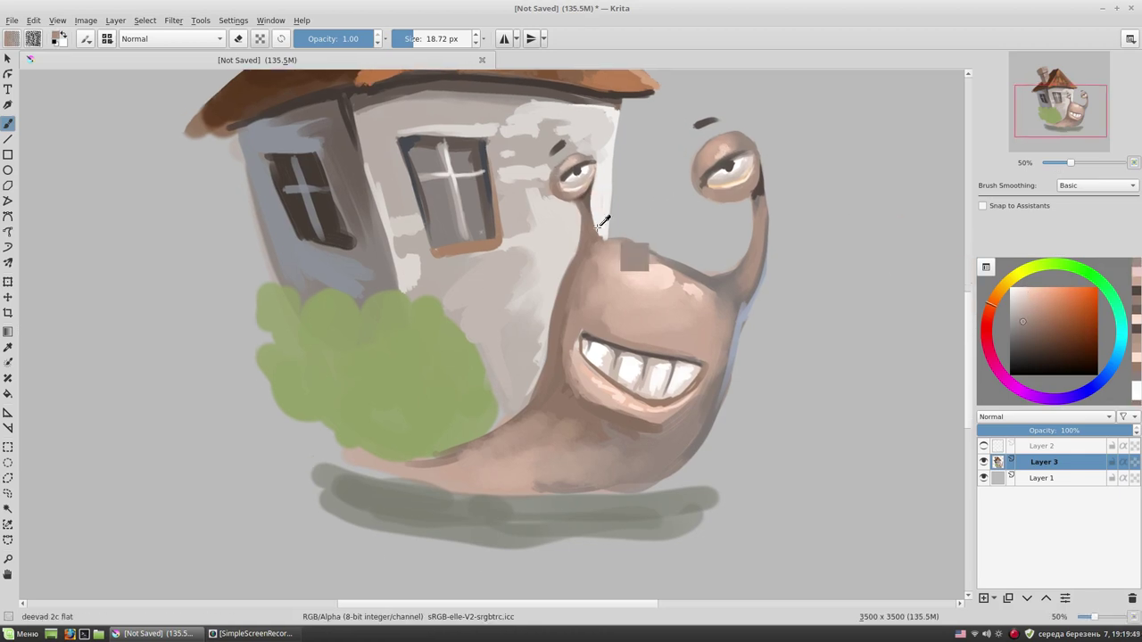
left_click(634, 270, "ctrl")
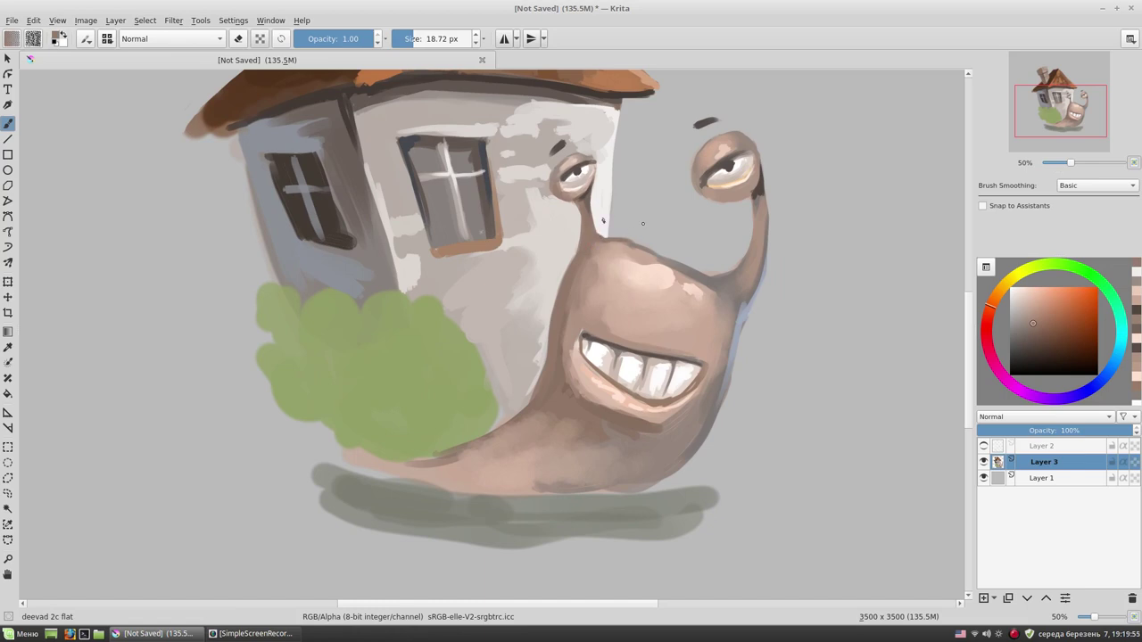
left_click_drag(578, 261, 612, 248)
left_click(735, 416, "ctrl")
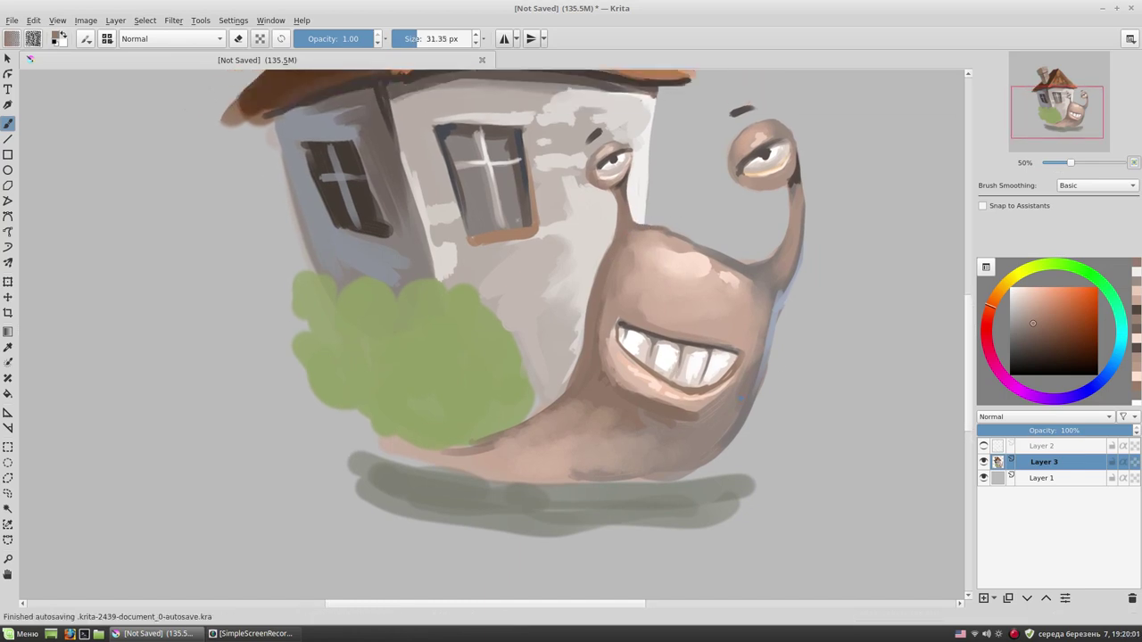
- Paint a glossy highlight on top of the snail's head with the deevad 2c flat brush
right_click(769, 366)
left_click(705, 426)
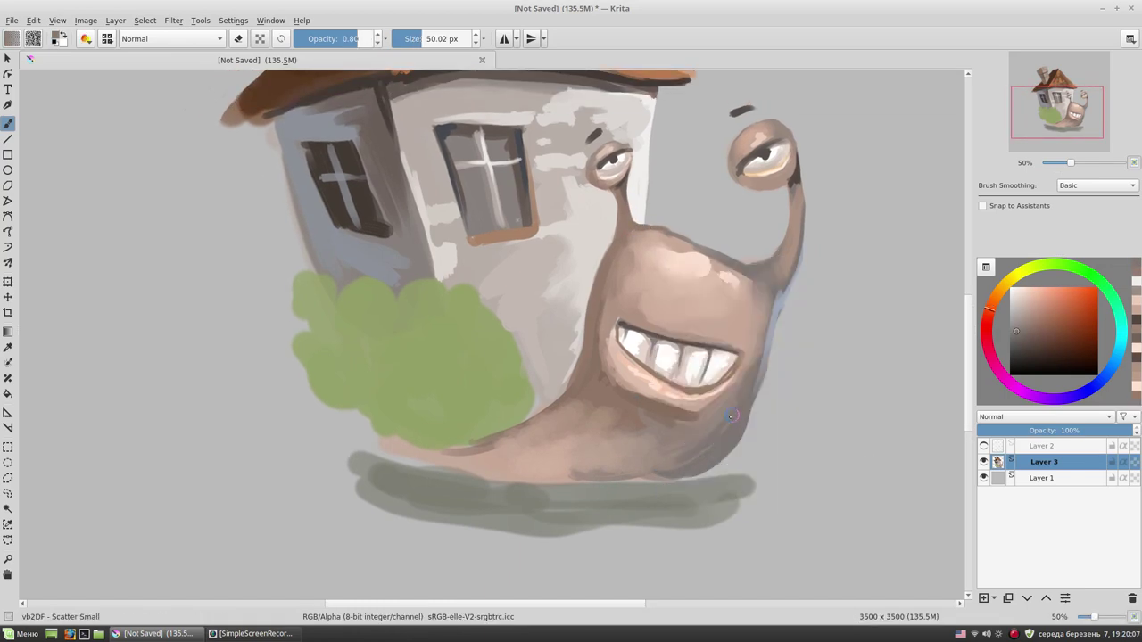
left_click_drag(598, 419, 601, 389)
right_click(688, 306)
left_click(644, 267)
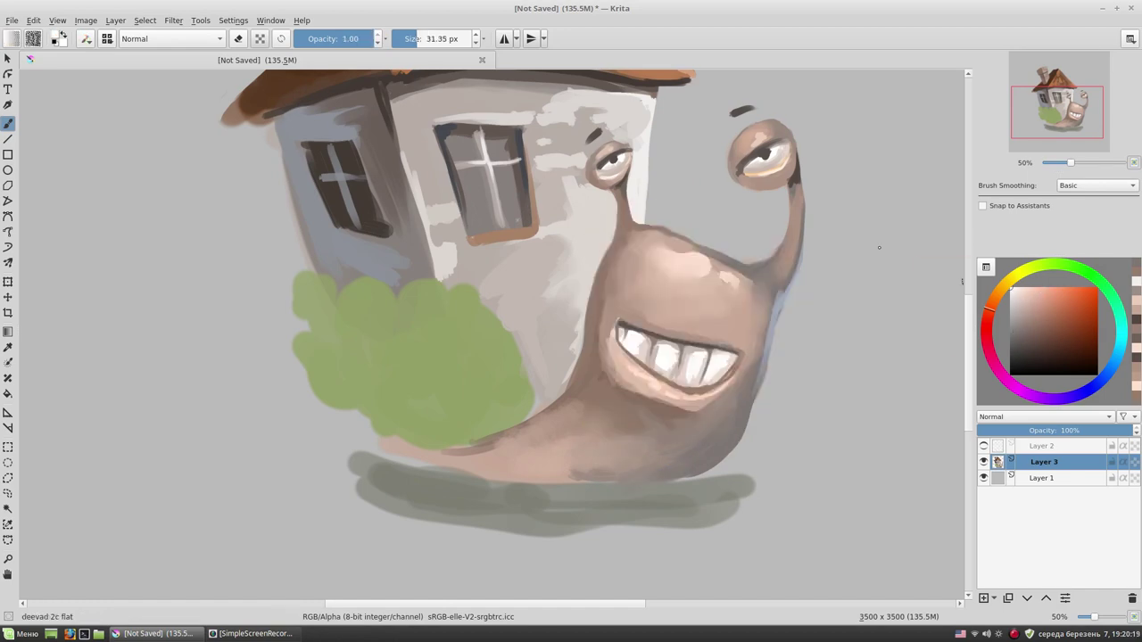
left_click_drag(678, 264, 710, 258)
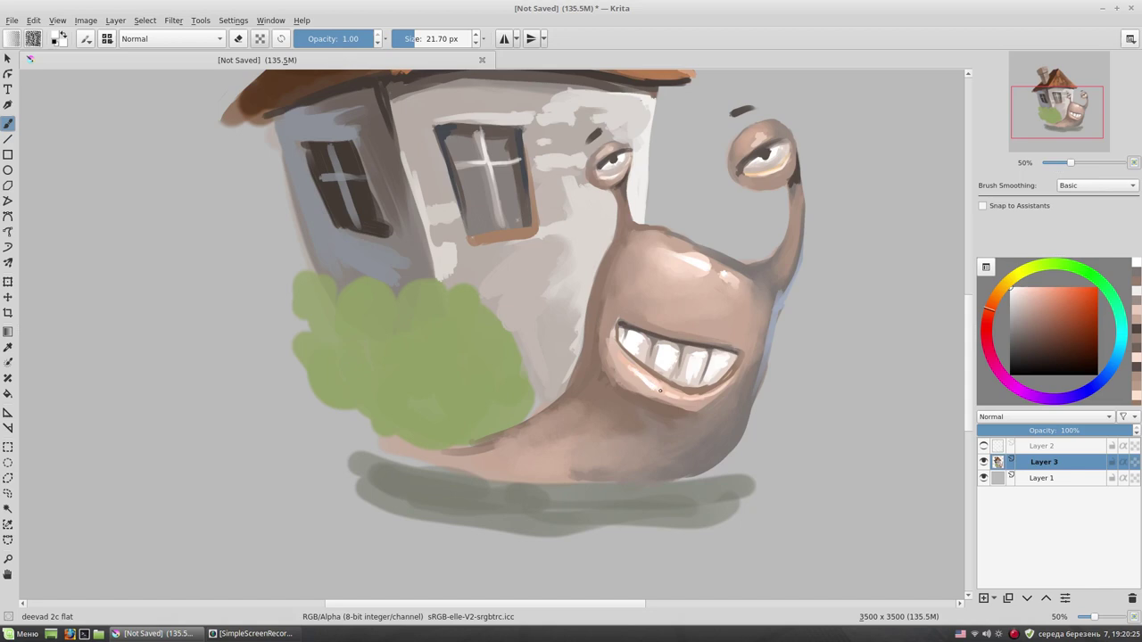
- Sample bluish grey and muted brown tones from the snail's neck, then zoom out
scroll(857, 311, "down", 2)
scroll(857, 304, "down", 3)
scroll(856, 295, "up", 5)
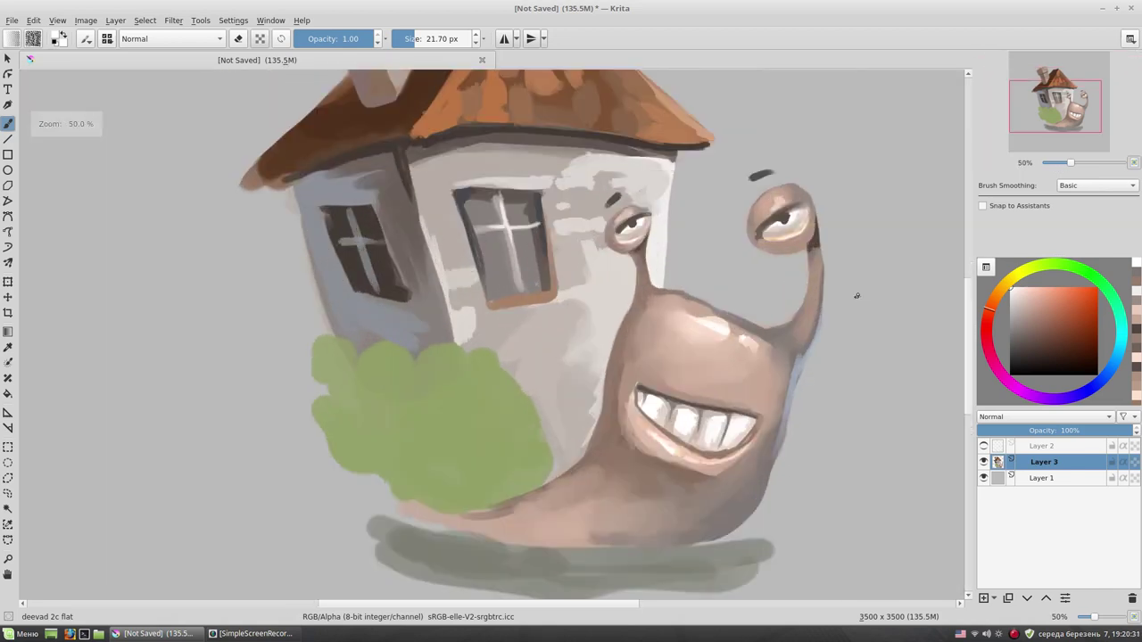
left_click_drag(857, 295, 776, 273)
left_click(719, 339, "ctrl")
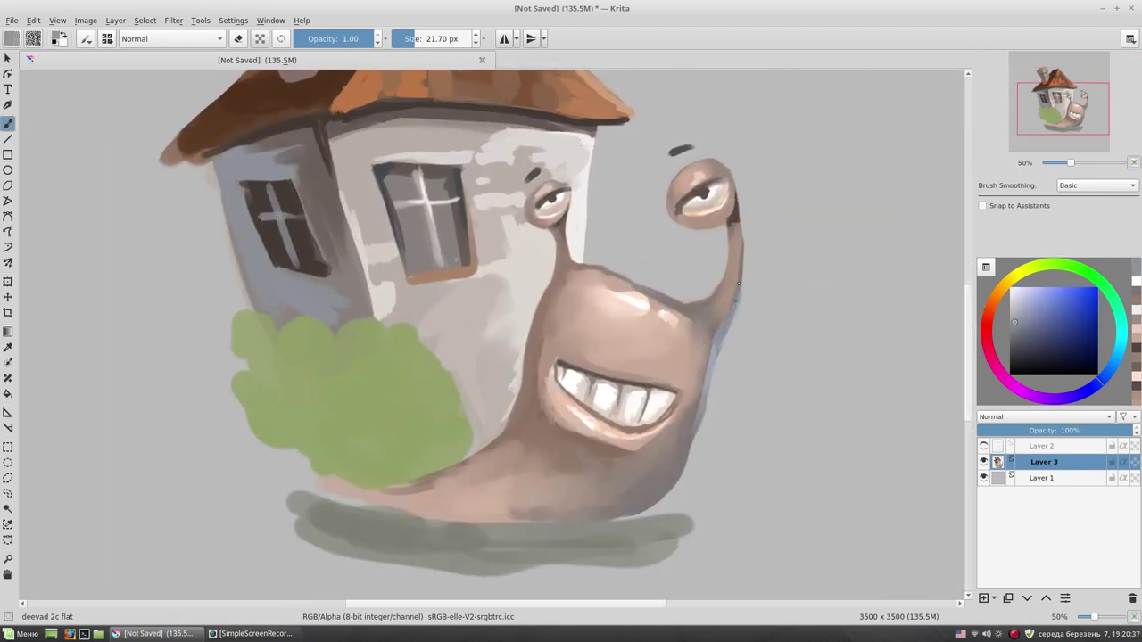
left_click(730, 308, "ctrl")
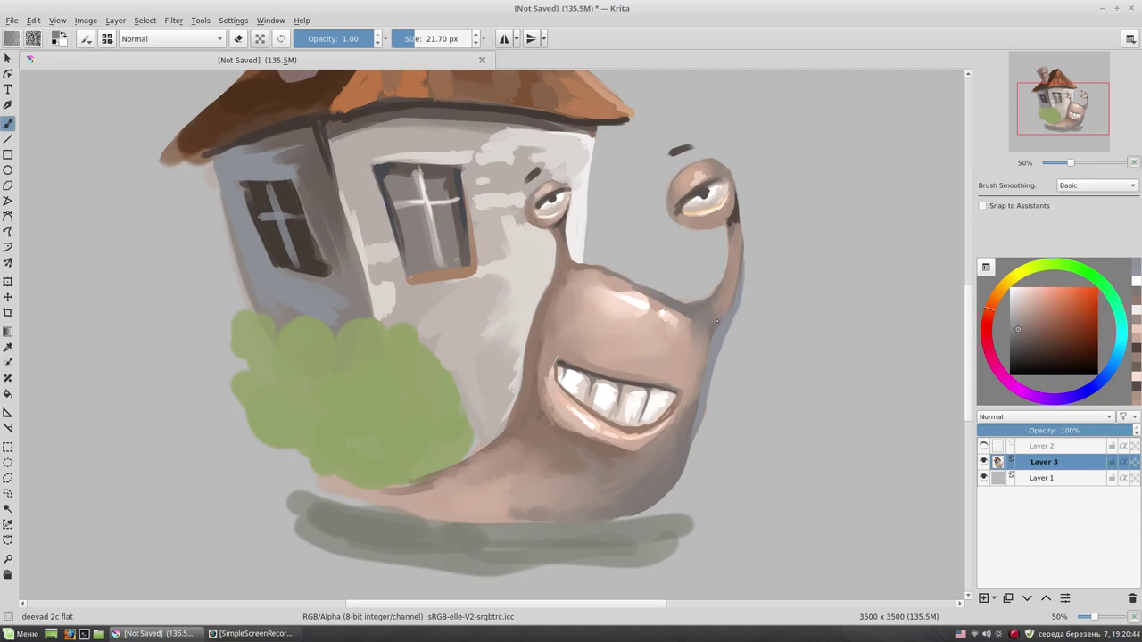
left_click_drag(628, 419, 644, 451)
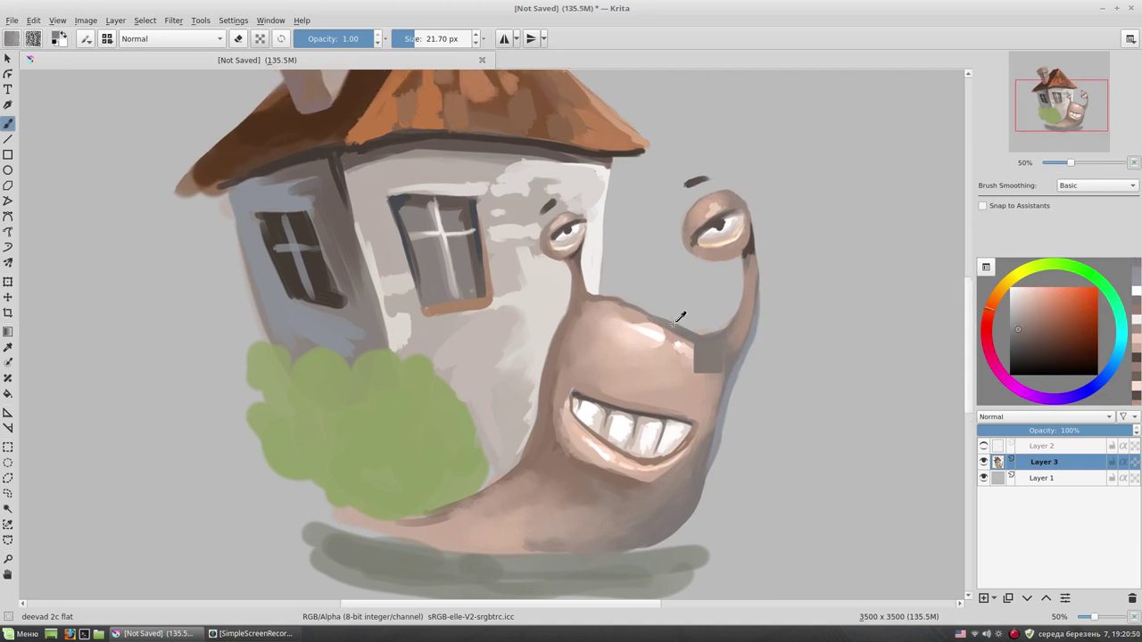
left_click(631, 305, "ctrl")
scroll(763, 391, "down", 2)
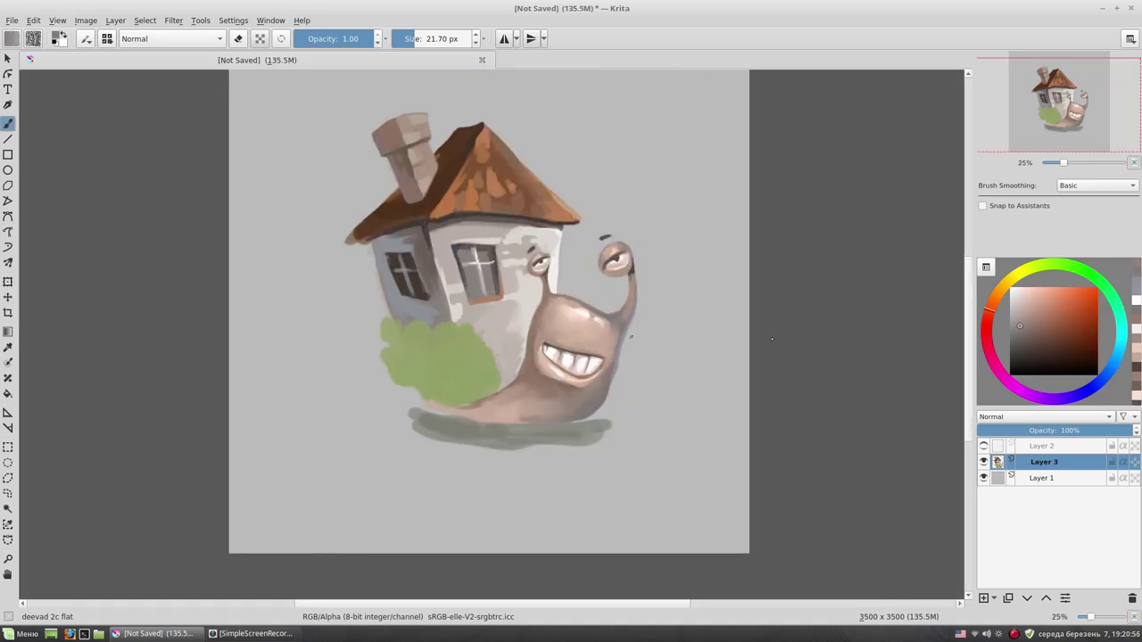
- Paint a broad dark shadow under the snail's body and darken its underside outline
scroll(725, 413, "up", 2)
mouse_move(624, 480)
left_mouse_down()
mouse_move(504, 450)
mouse_move(486, 473)
left_mouse_up()
mouse_move(384, 446)
left_mouse_down()
mouse_move(339, 448)
mouse_move(490, 459)
left_mouse_up()
left_click_drag(410, 466, 572, 486)
left_click_drag(491, 487, 590, 486)
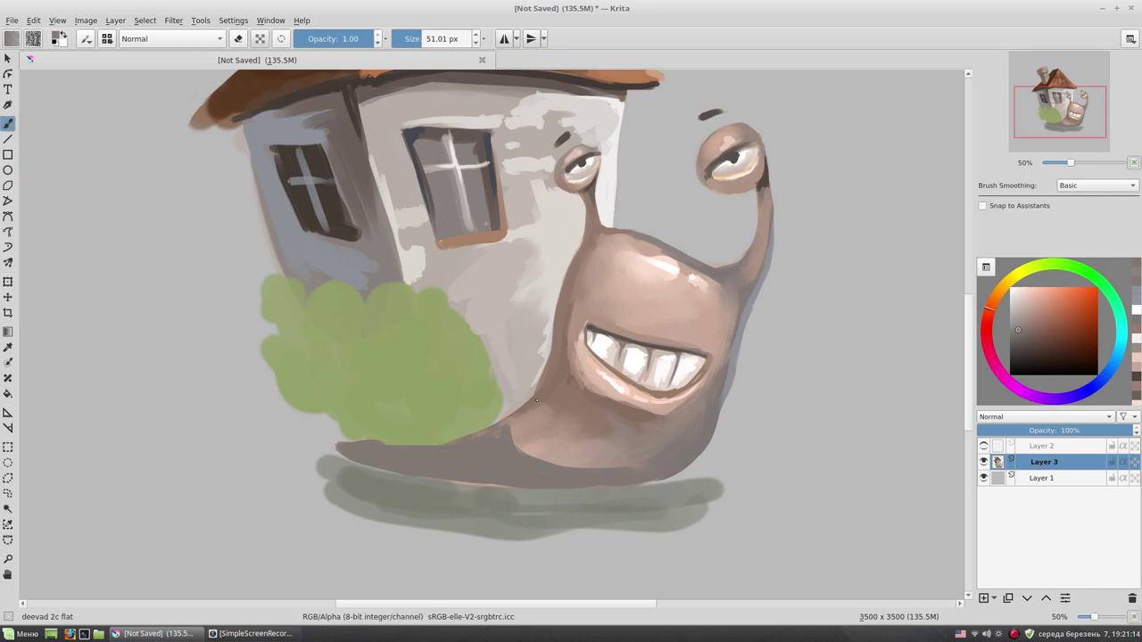
left_click(549, 453, "ctrl")
left_click_drag(361, 463, 607, 489)
left_click_drag(517, 487, 668, 484)
left_click_drag(357, 456, 665, 486)
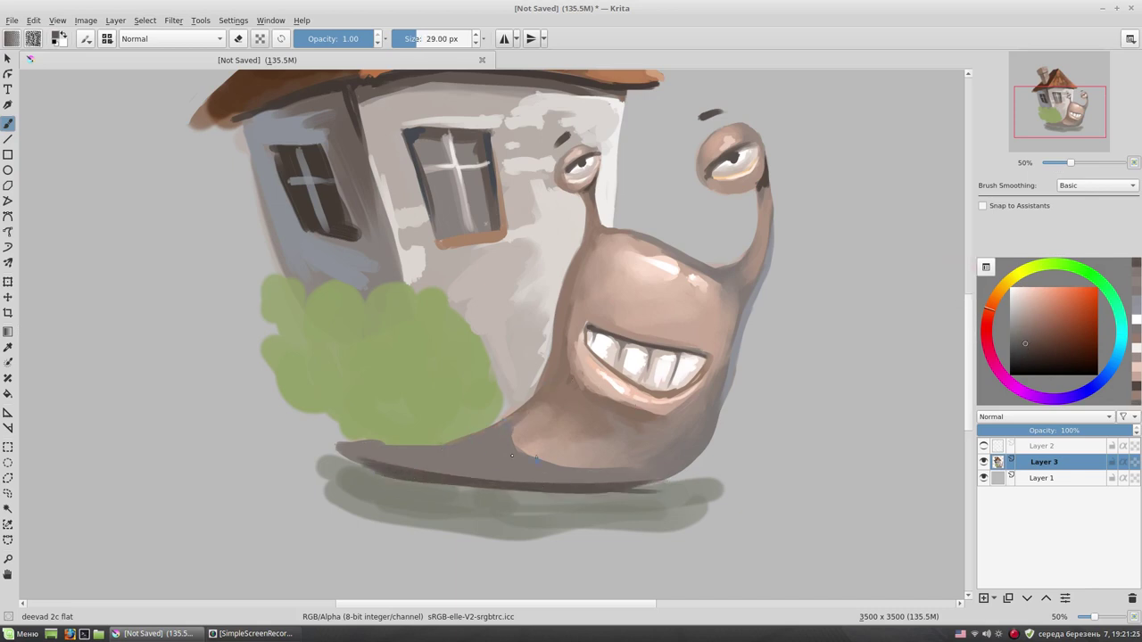
- Add textured dark strokes along the belly with a smaller Scatter Small brush
right_click(516, 443)
left_click(435, 431)
key("bracketleft")
left_click_drag(406, 465, 559, 466)
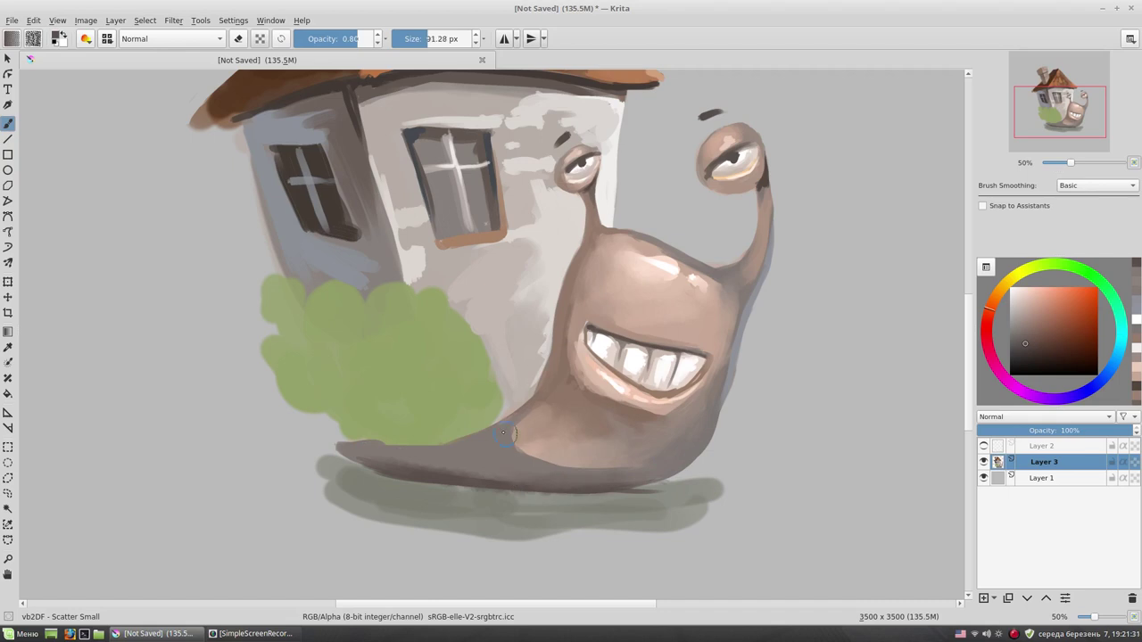
left_click_drag(502, 433, 589, 468)
right_click(660, 347)
left_click(598, 323)
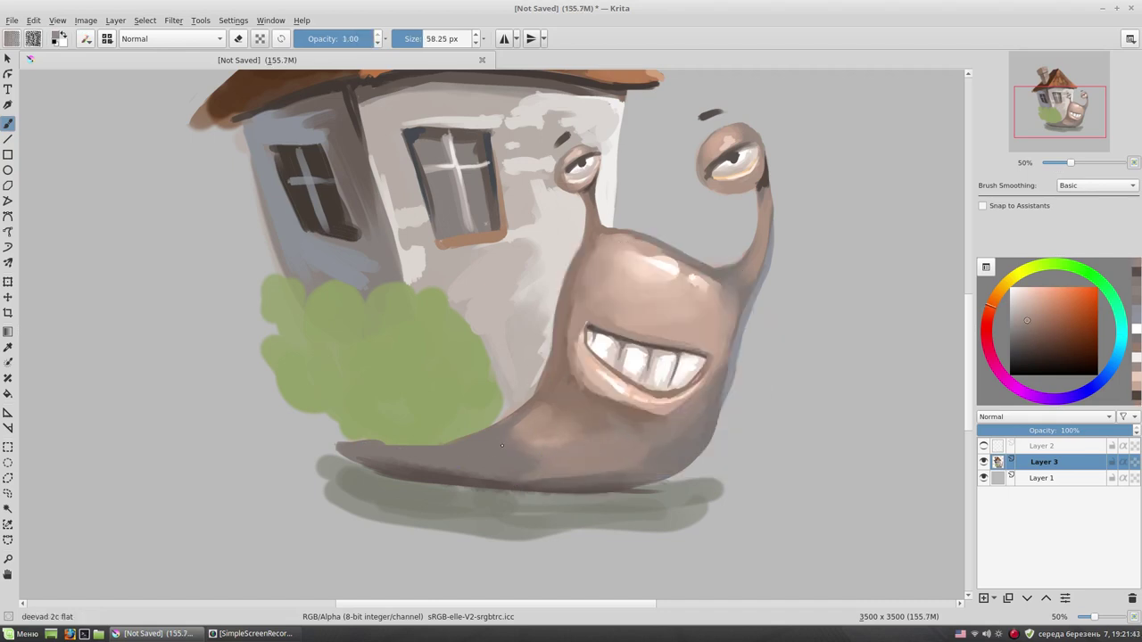
- Add faint shadow and light strokes beneath the snail with a finer deevad 2c flat brush
left_click(548, 428, "ctrl")
left_click_drag(548, 433, 622, 393)
right_click(590, 378)
left_click(564, 344)
right_click(617, 383)
left_click(544, 268)
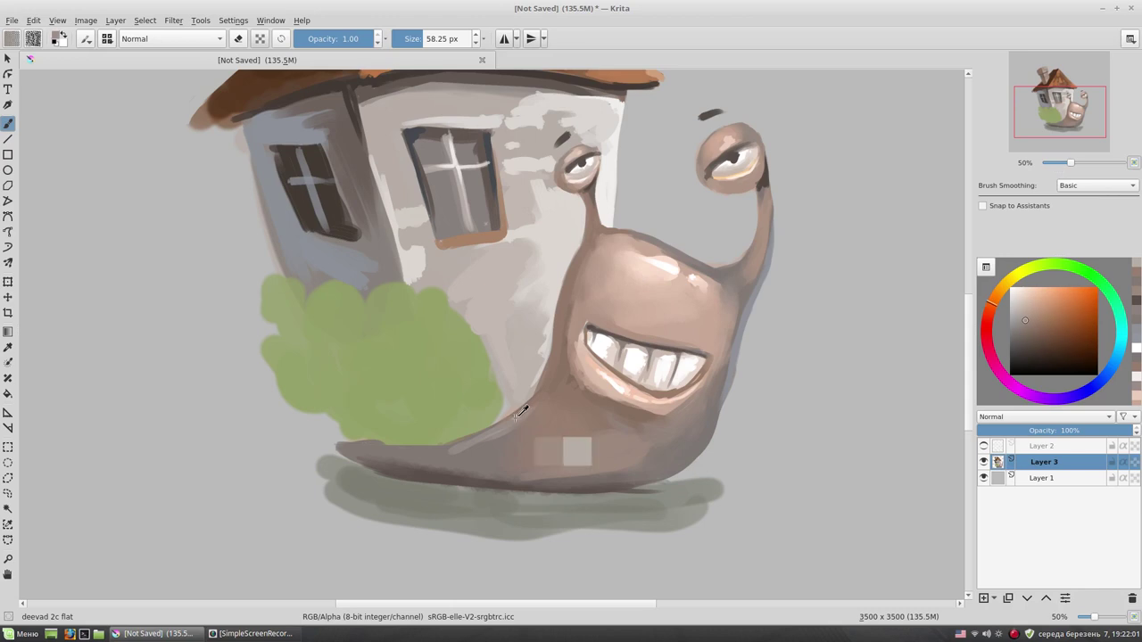
left_click_drag(516, 437, 433, 450)
mouse_move(655, 266)
left_mouse_down()
mouse_move(655, 303)
mouse_move(682, 310)
left_mouse_up()
left_click_drag(481, 441, 484, 473)
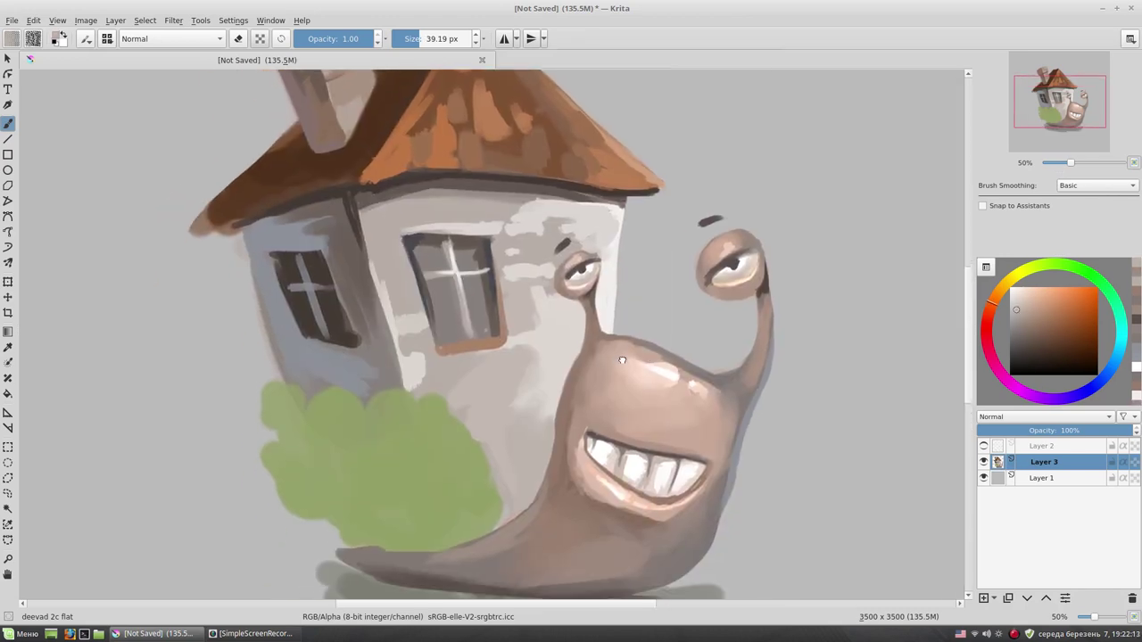
- Lighten the snail's head beside the house wall
left_click(513, 402, "ctrl")
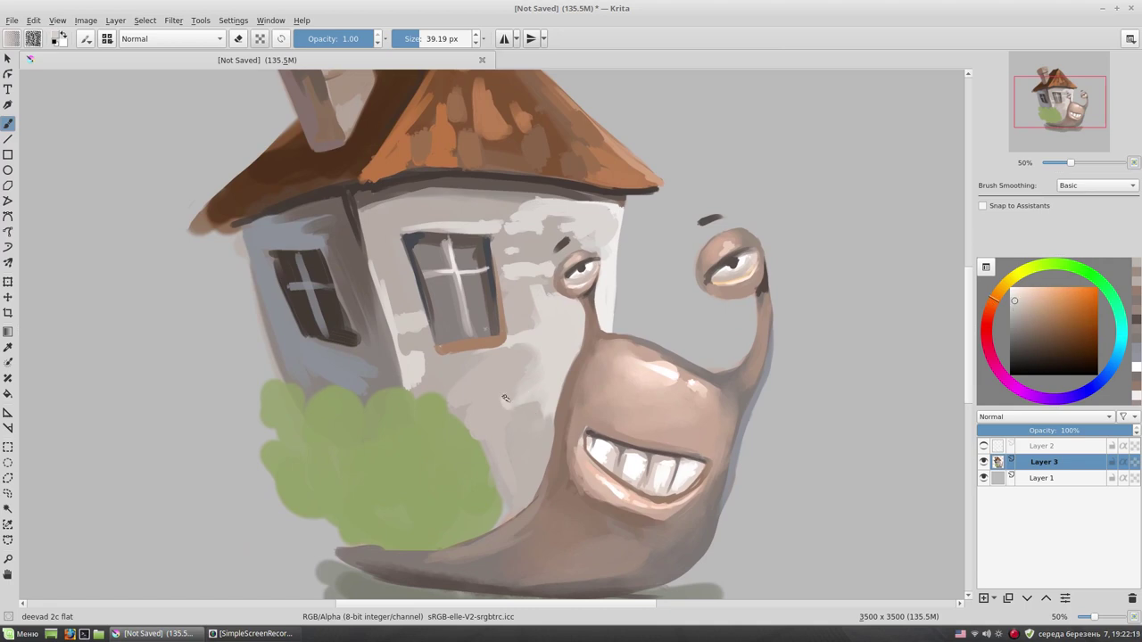
left_click_drag(504, 406, 522, 393)
mouse_move(535, 433)
left_mouse_down()
mouse_move(510, 451)
mouse_move(468, 437)
mouse_move(383, 294)
left_mouse_up()
- Darken the roof's upper-left edge with a sampled roof shade
left_click(373, 276, "ctrl")
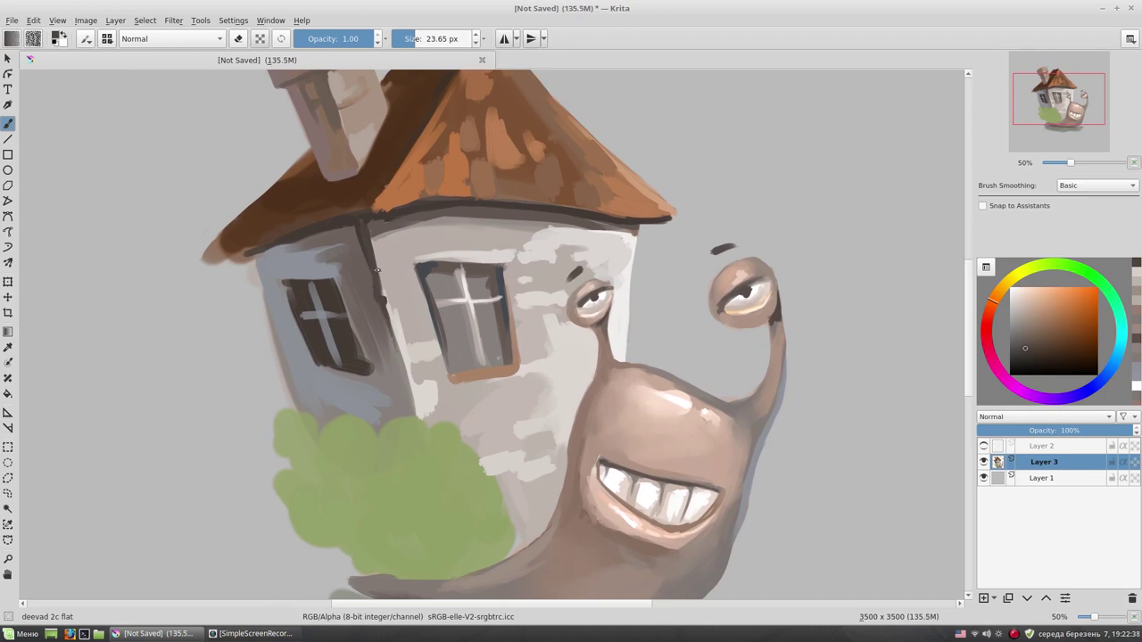
left_click(398, 179, "ctrl")
left_click(361, 214, "ctrl")
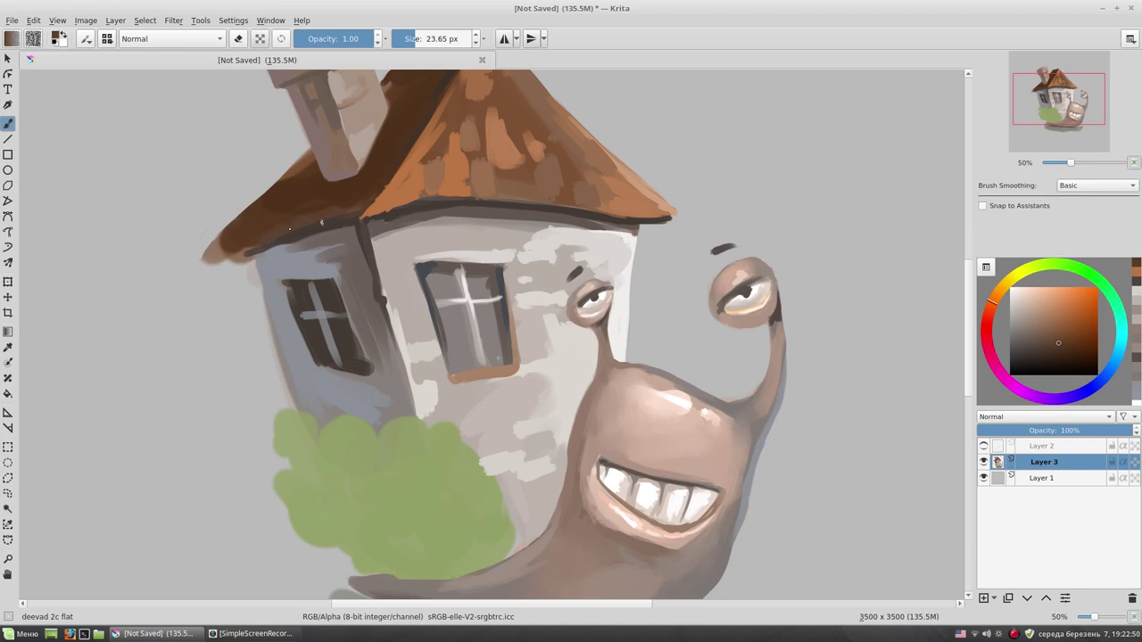
left_click(374, 178, "ctrl")
mouse_move(283, 222)
left_mouse_down()
mouse_move(335, 271)
mouse_move(260, 293)
mouse_move(300, 298)
left_mouse_up()
left_click(357, 266, "ctrl")
- Erase stray paint along the house wall's left edge
key("e")
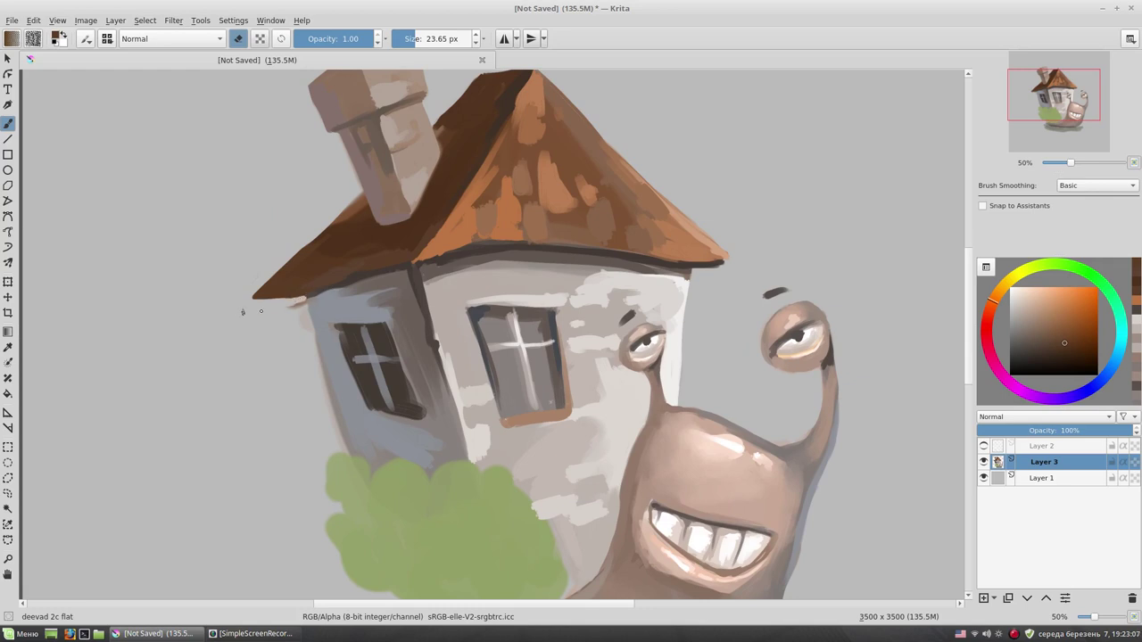
left_click_drag(316, 344, 347, 446)
left_click_drag(332, 408, 349, 456)
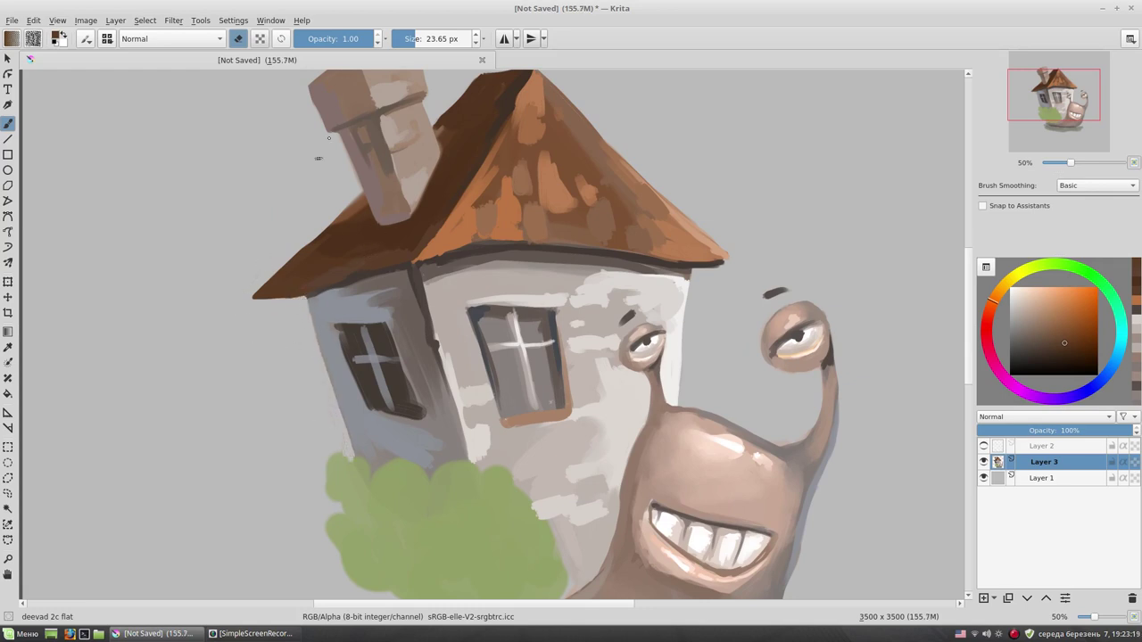
key("e")
- Paint orange along the roof eave with an enlarged brush
left_click(351, 209, "ctrl")
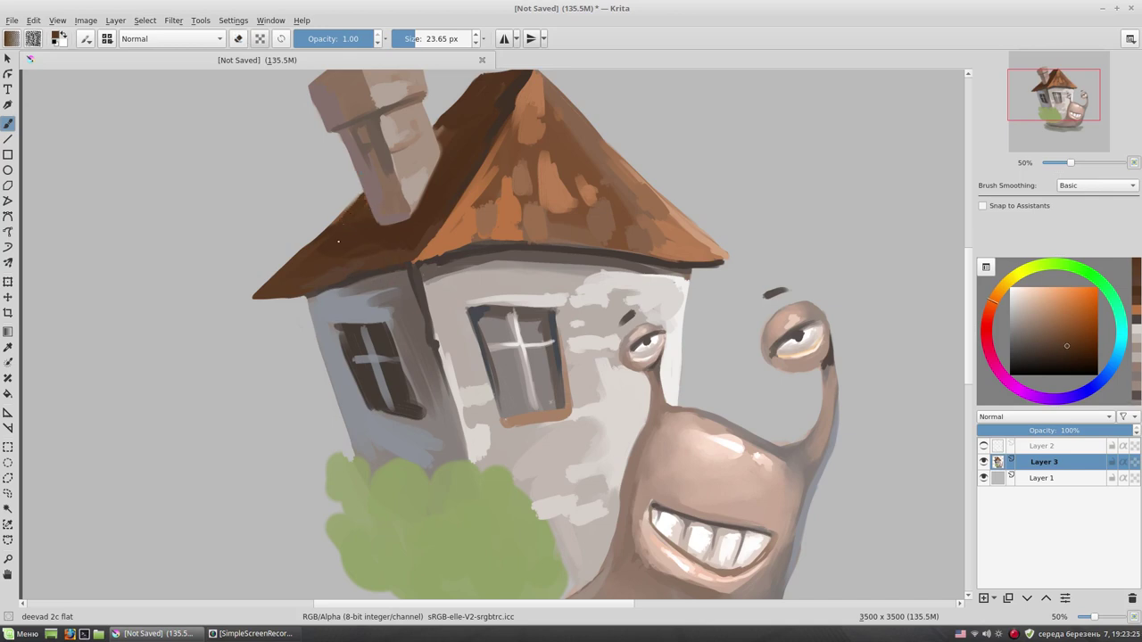
left_click(358, 234, "ctrl")
left_click(372, 209, "ctrl")
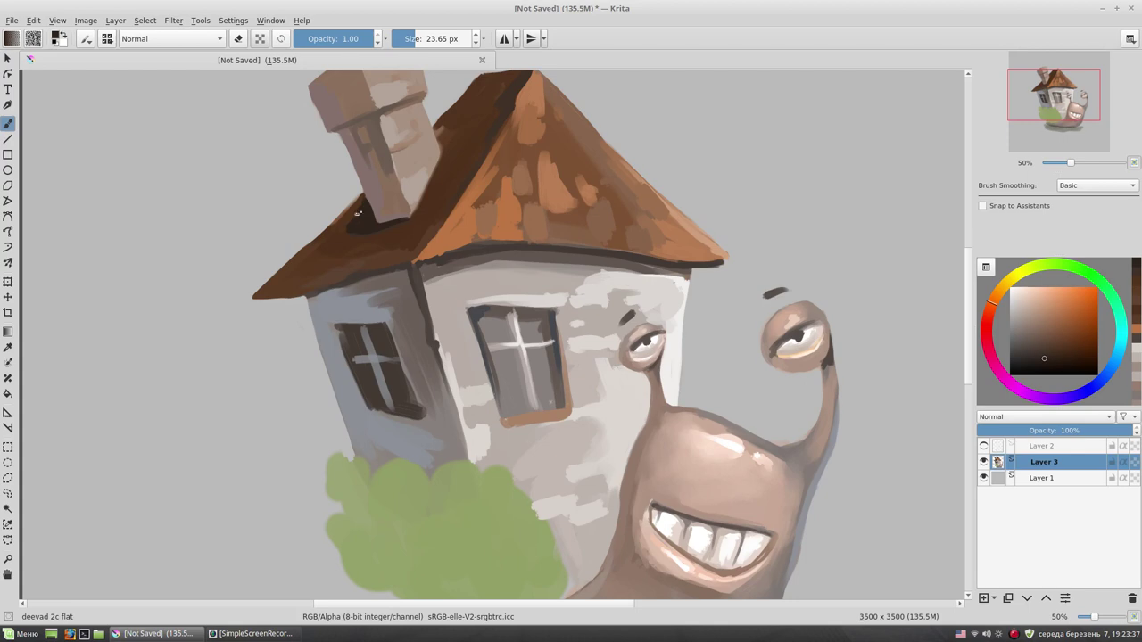
left_click(357, 213, "ctrl")
mouse_move(357, 214)
left_mouse_down()
mouse_move(362, 205)
mouse_move(352, 314)
mouse_move(341, 237)
left_mouse_up()
left_click(353, 314, "ctrl")
left_click(1036, 344)
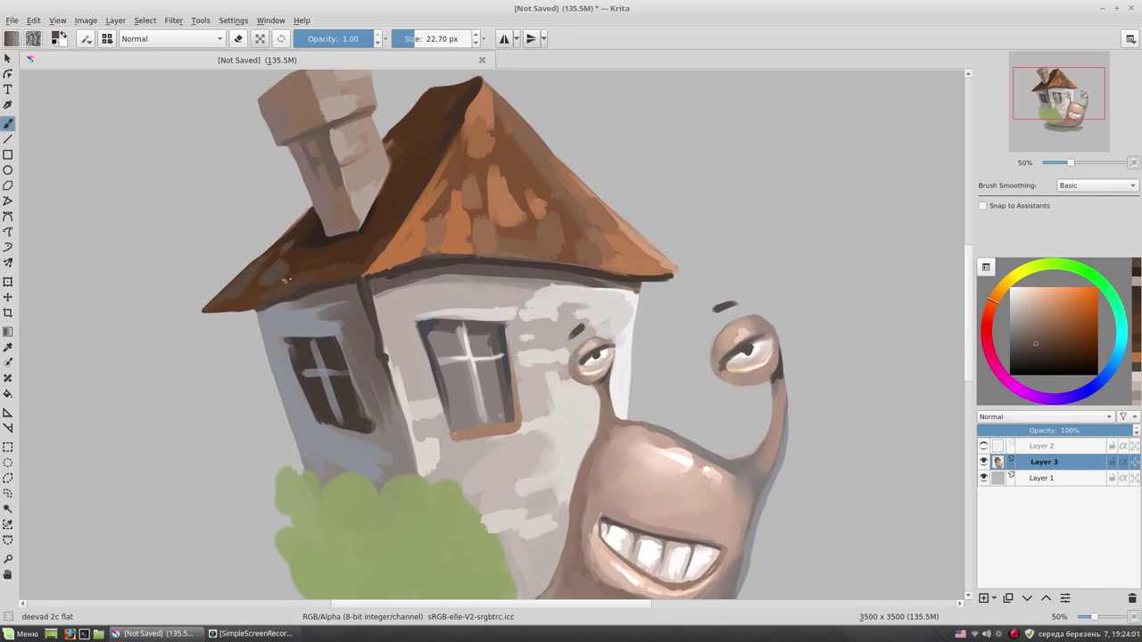
left_click(374, 272, "ctrl")
left_click_drag(370, 268, 458, 255)
- Sample lighter orange and dark brown tones from the roof eave
left_click(431, 246, "ctrl")
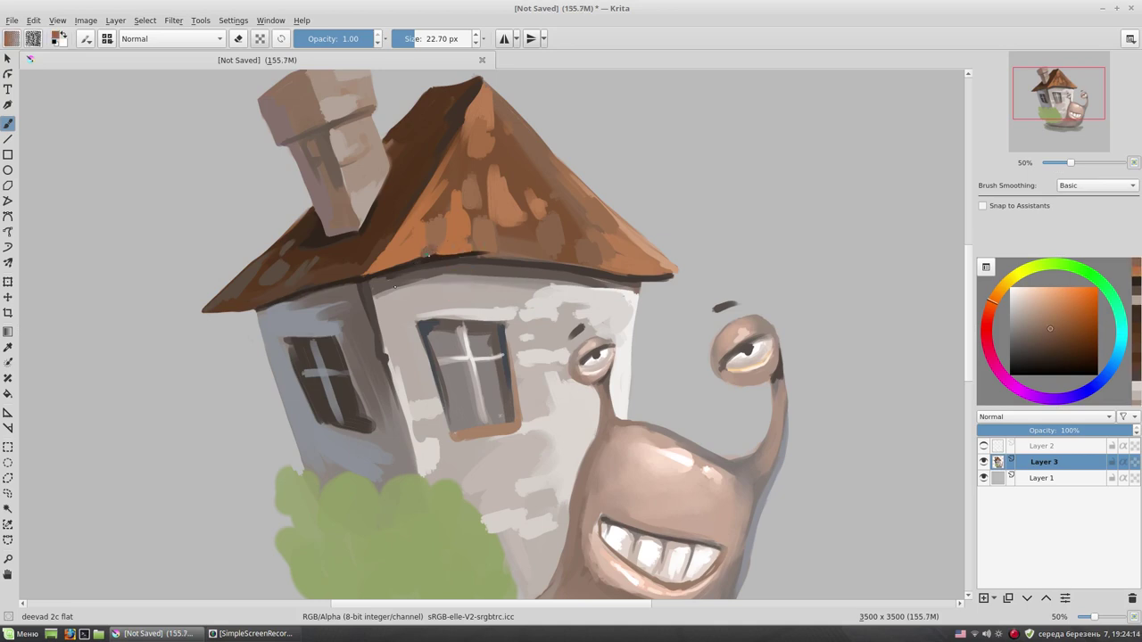
left_click(458, 258, "ctrl")
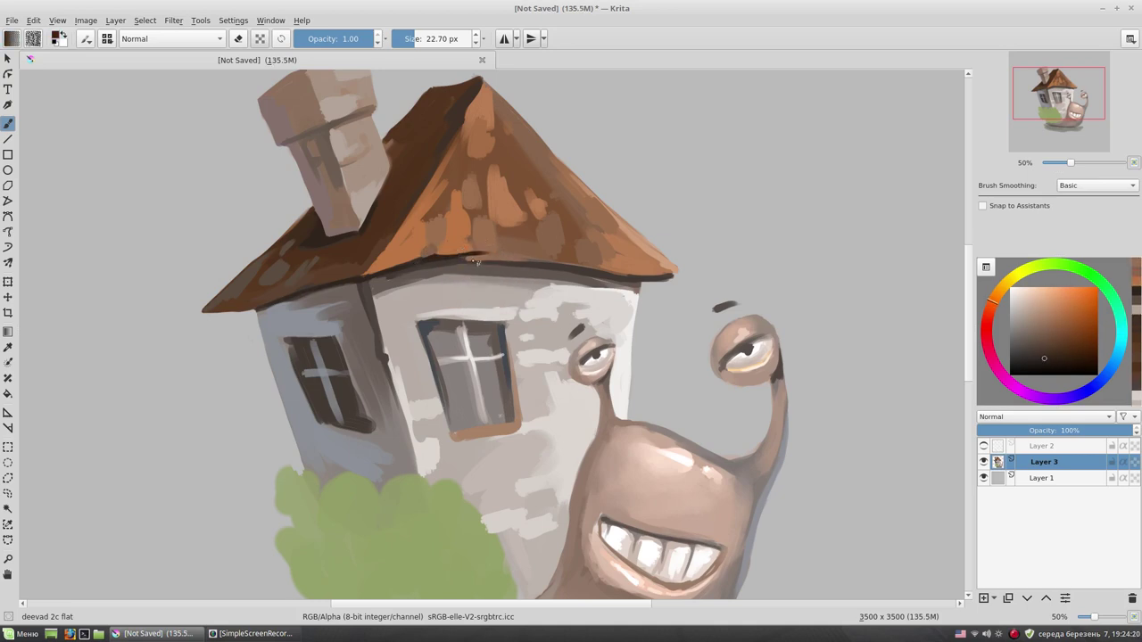
scroll(667, 321, "up", 1)
left_click(419, 234, "ctrl")
scroll(573, 344, "up", 2)
scroll(573, 343, "down", 5)
- Sample blue-grey wall tones and undo stray dabs on the house wall
left_click(327, 246, "ctrl")
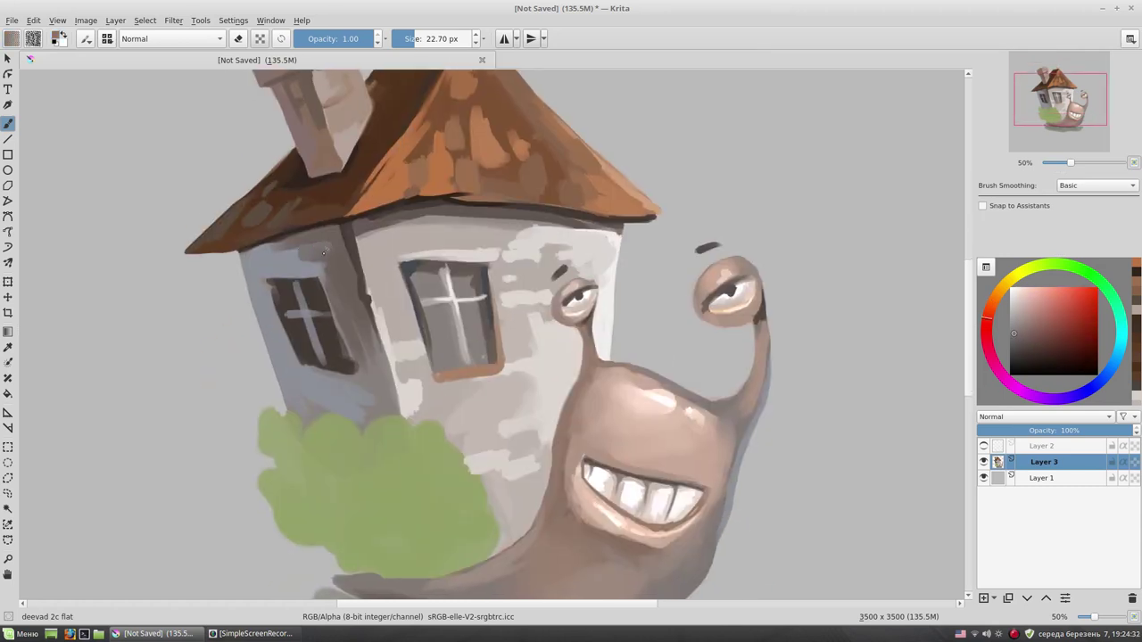
left_click(310, 279, "ctrl")
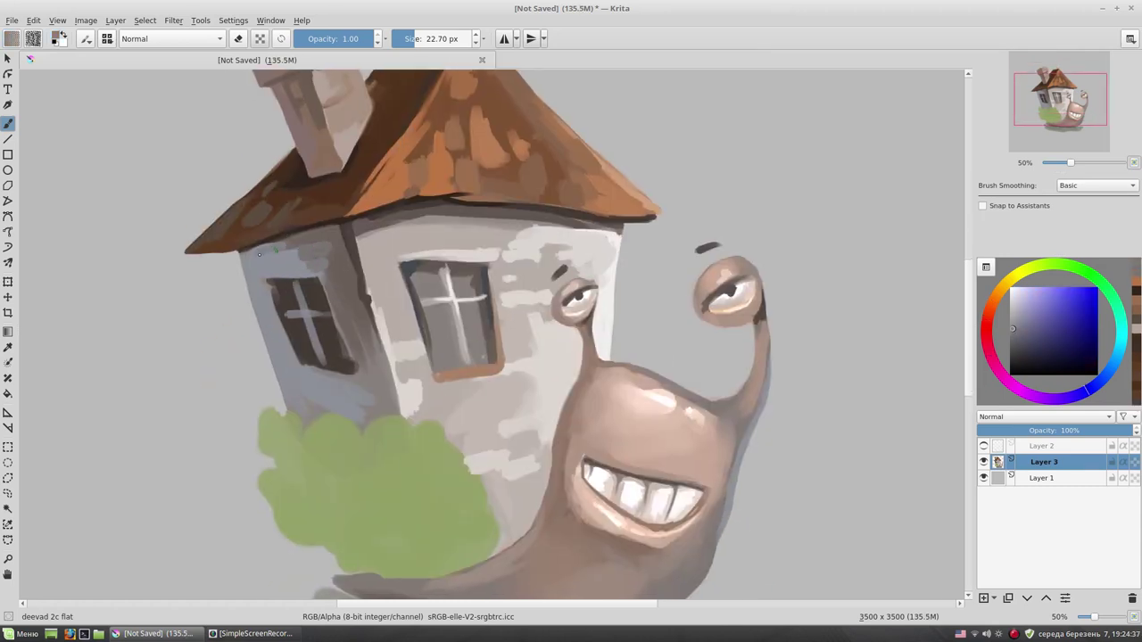
left_click(302, 340, "ctrl")
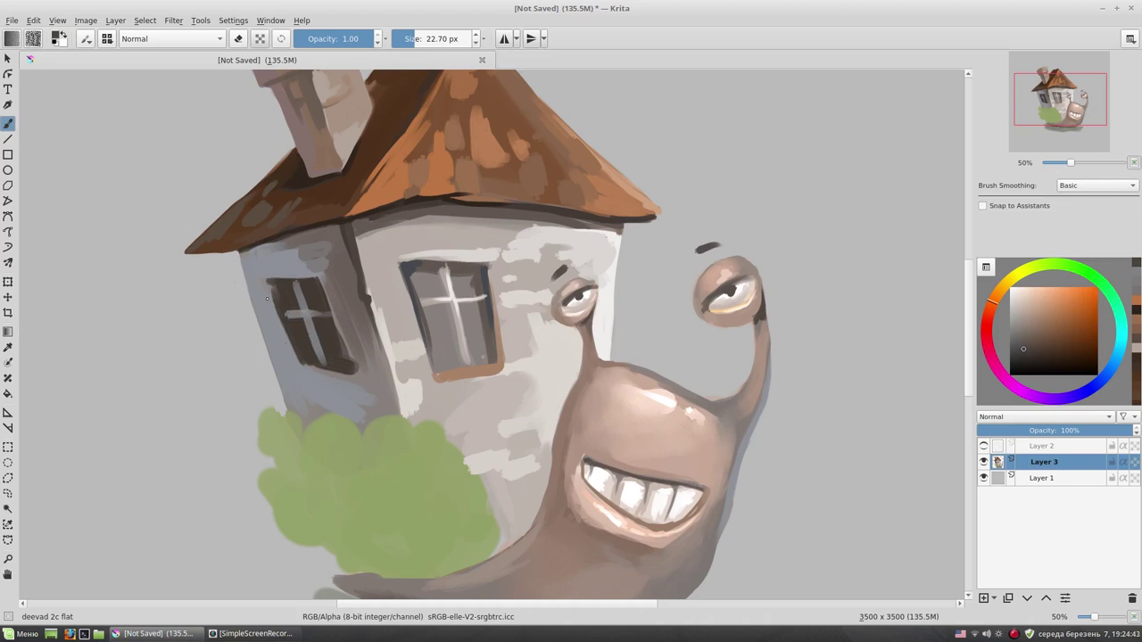
left_click(281, 252, "ctrl")
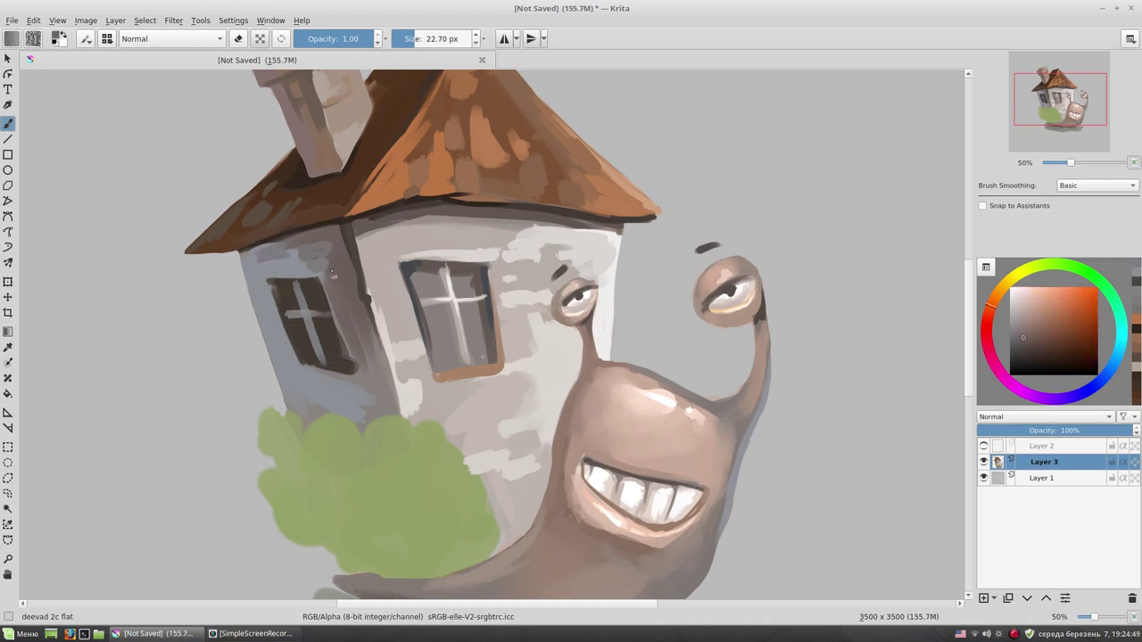
left_click_drag(362, 253, 410, 254)
key("ctrl+z")
- Repaint the left window frame with dark reddish-brown edges and a light bluish-grey bar
left_click_drag(330, 284, 343, 363)
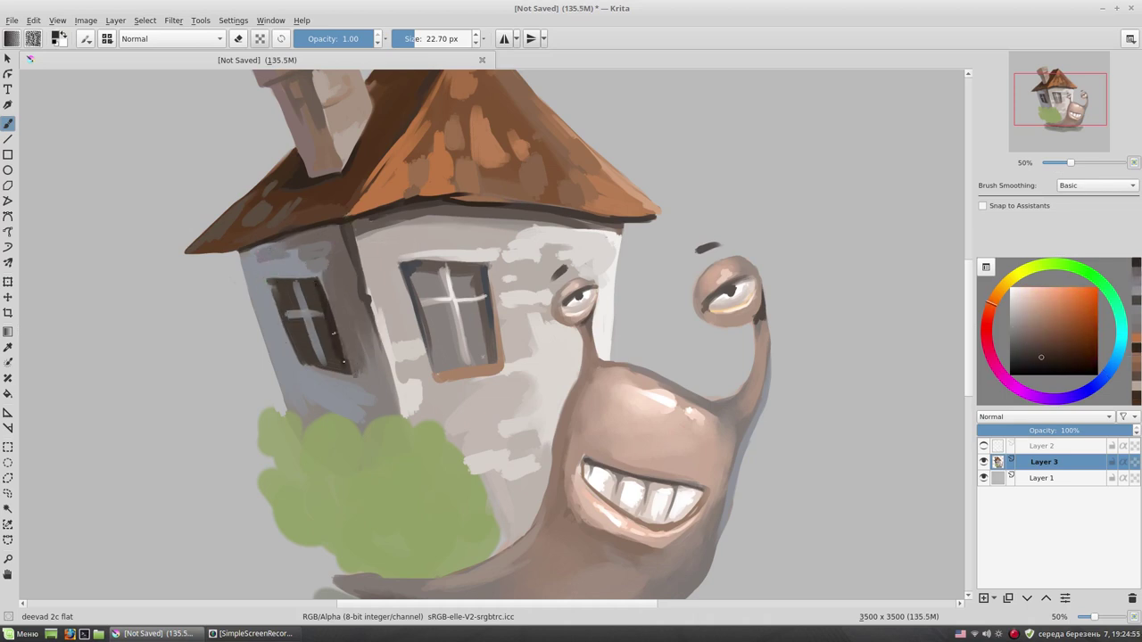
left_click(346, 294, "ctrl")
left_click_drag(272, 284, 290, 356)
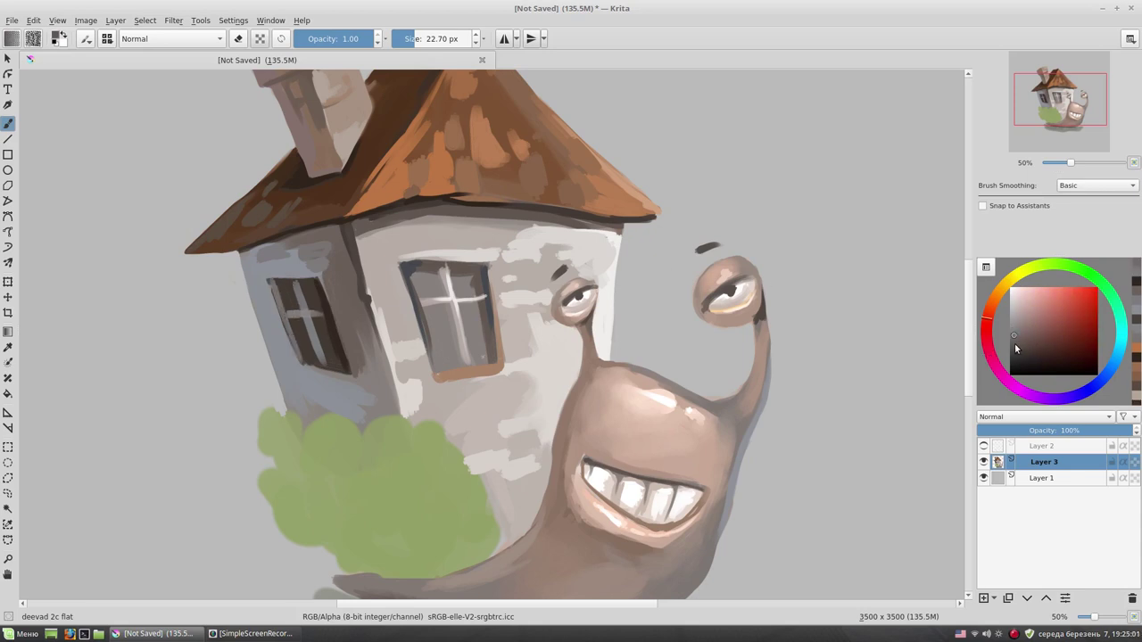
left_click(303, 312, "ctrl")
left_click_drag(285, 314, 330, 314)
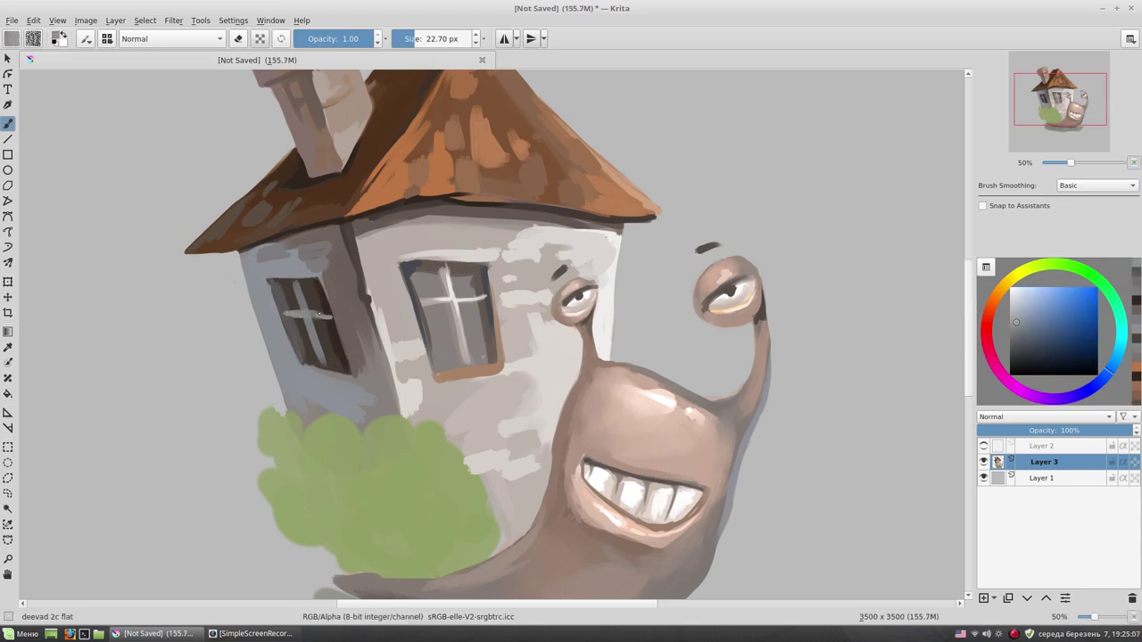
key("minus")
key("minus")
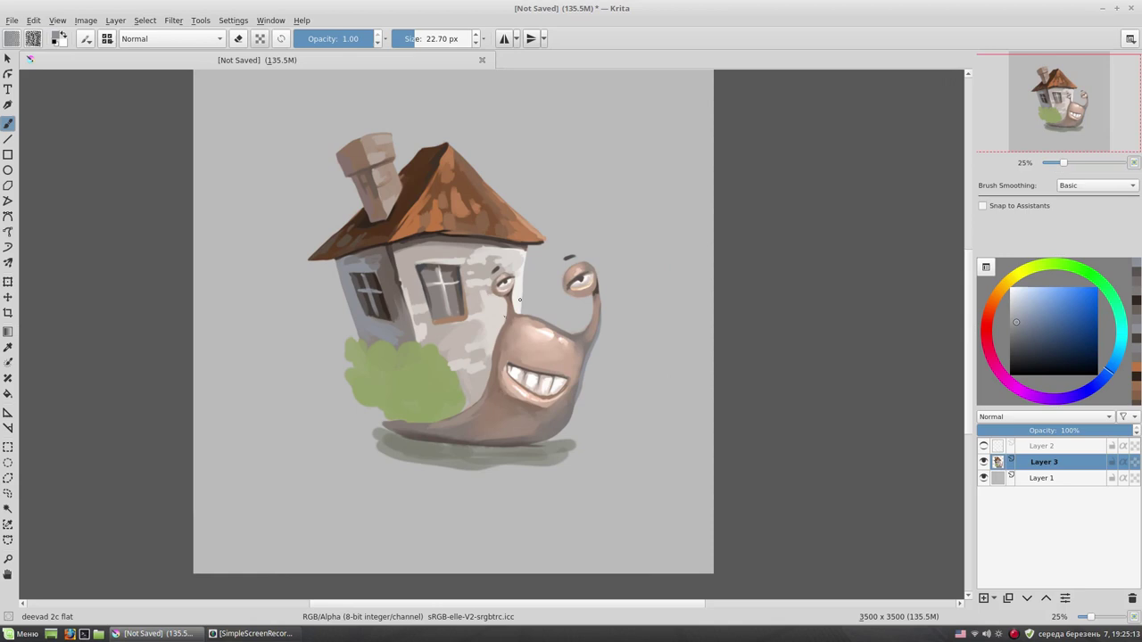
- Paint an orange stroke beside the snail's mouth and darken the lower edge of the teeth
key("plus")
key("plus")
left_click(462, 305, "ctrl")
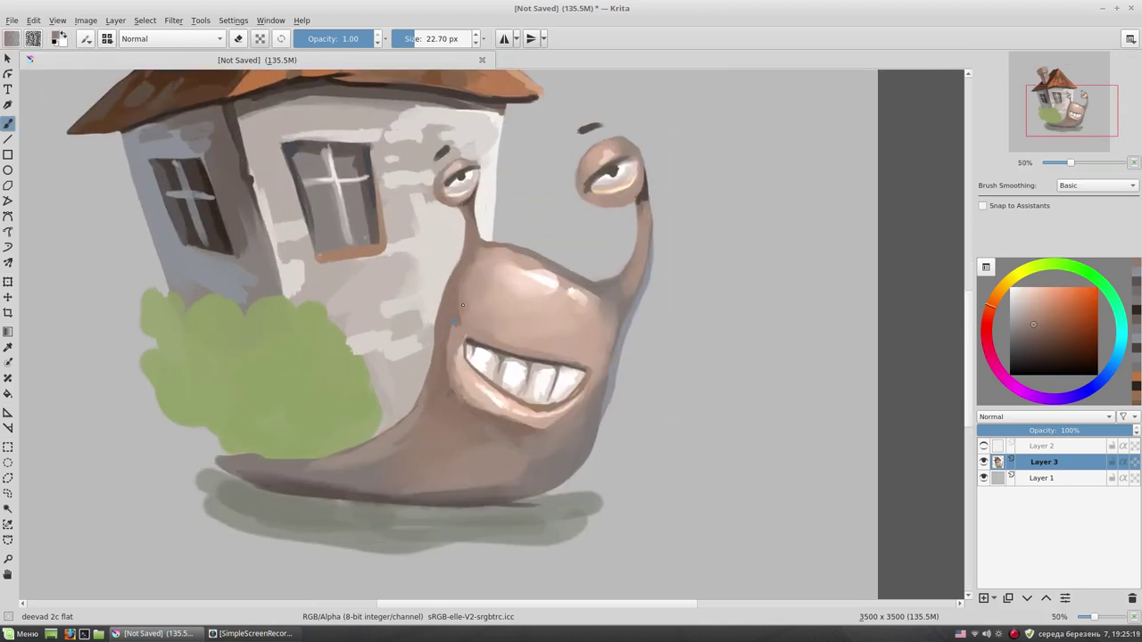
left_click(1054, 311)
left_click_drag(452, 280, 448, 322)
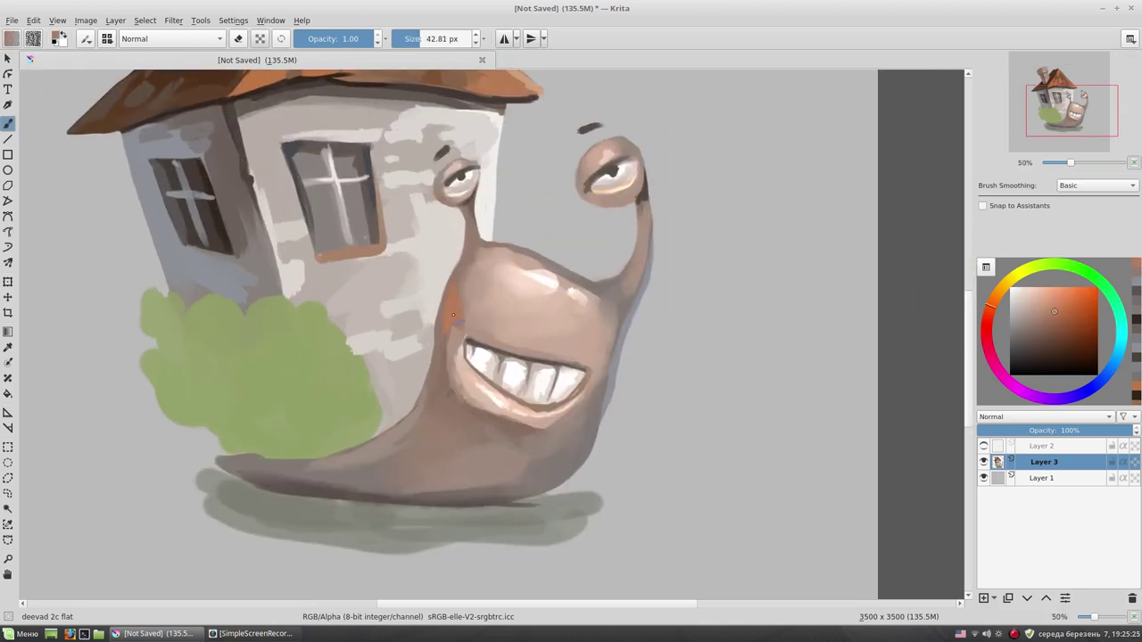
left_click(536, 381, "ctrl")
left_click_drag(472, 366, 536, 408)
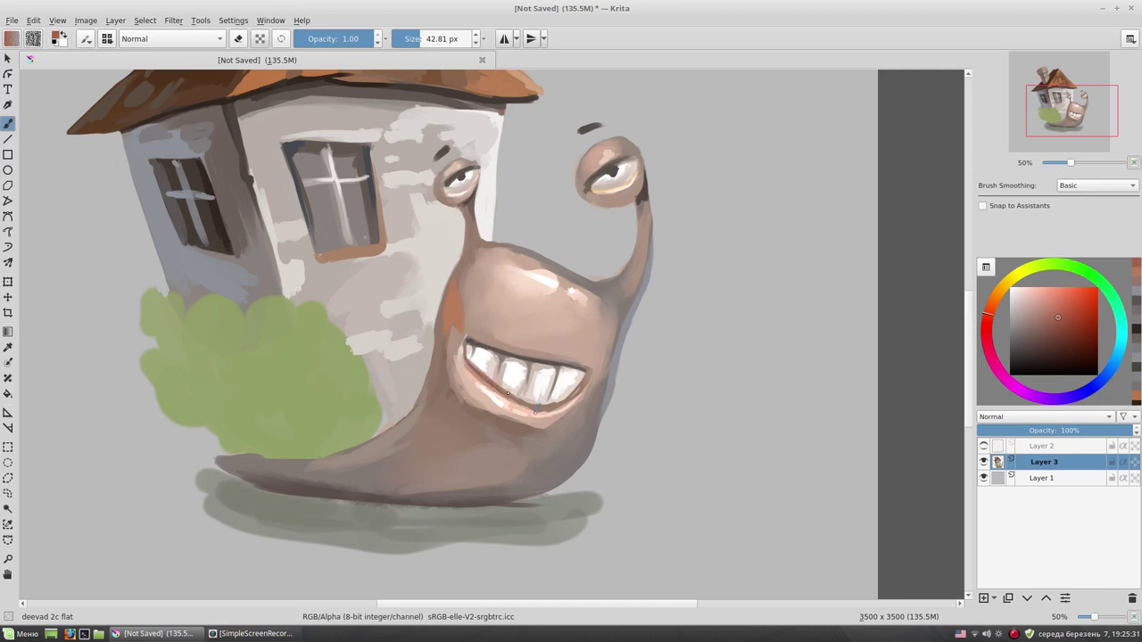
left_click_drag(461, 376, 518, 415)
left_click(547, 422, "ctrl")
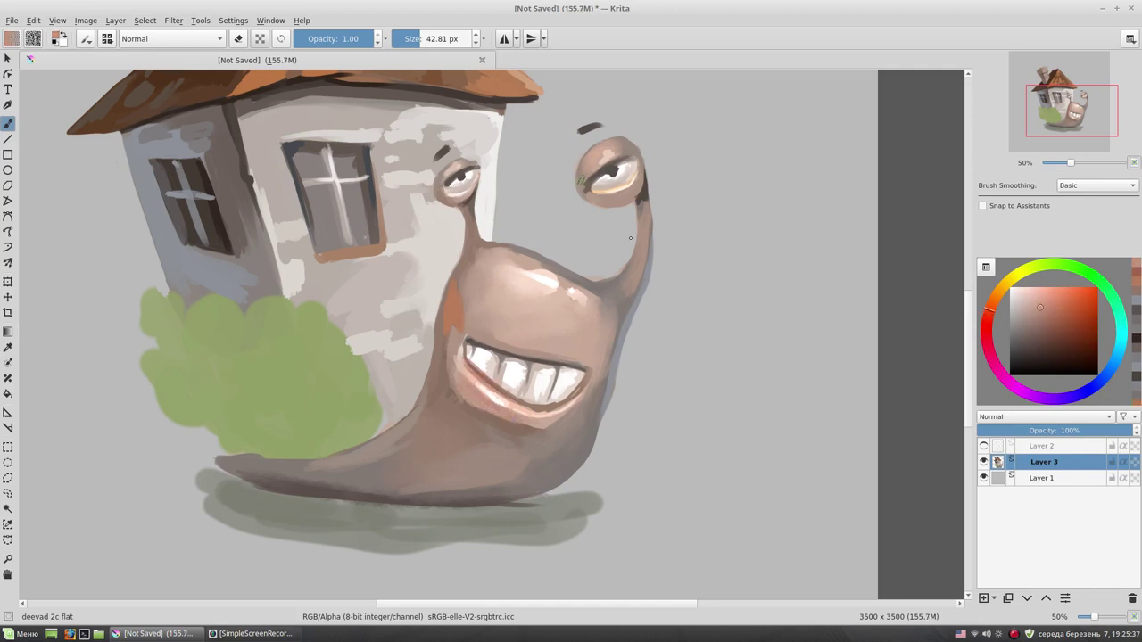
- Recentre the snail, darken the smile's left edge and add small strokes on the neck edge
left_click(478, 243, "ctrl")
left_click_drag(489, 250, 552, 243)
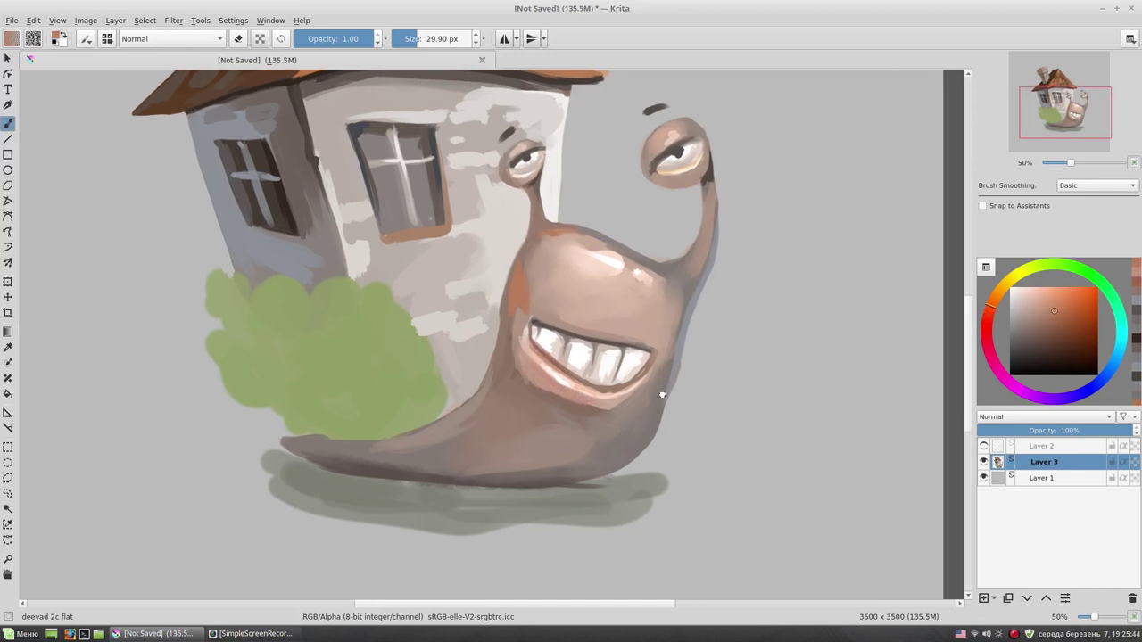
left_click(517, 274, "ctrl")
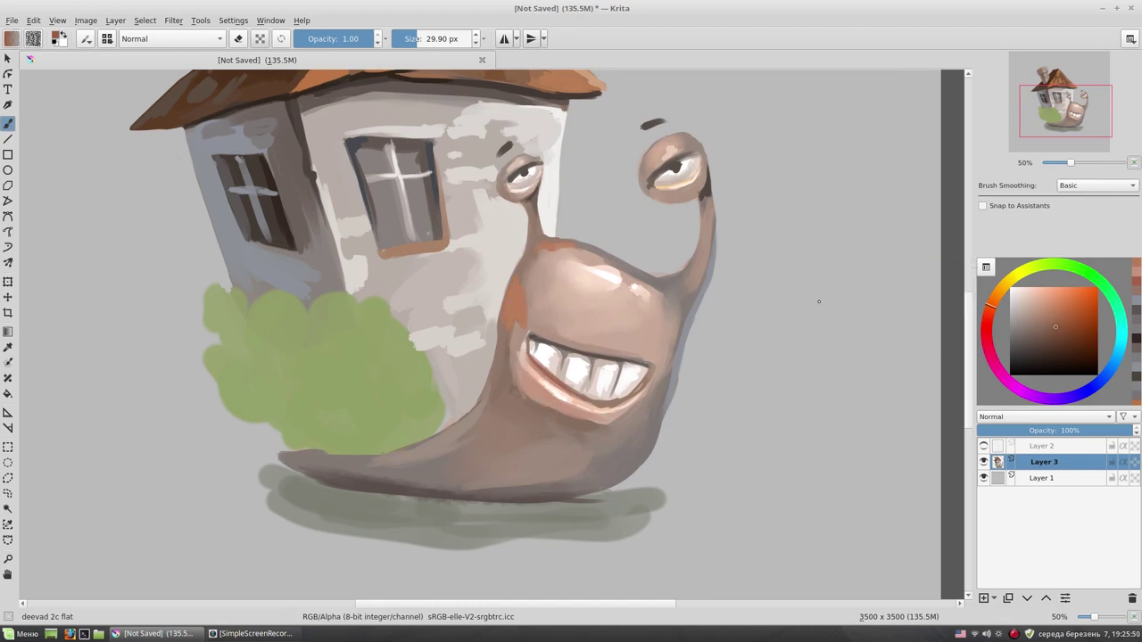
left_click_drag(514, 375, 505, 326)
left_click(687, 295, "ctrl")
left_click_drag(679, 309, 668, 355)
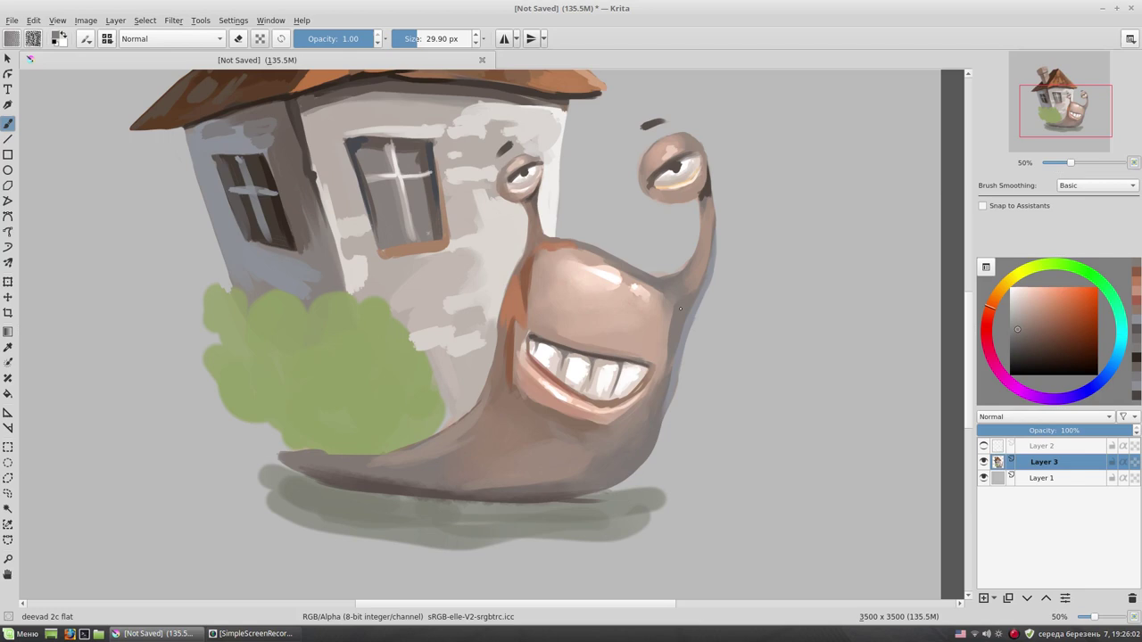
- With a ~20 px brush, paint a dark brown line along the snail's lower lip
left_click(692, 287, "ctrl")
key("bracketleft")
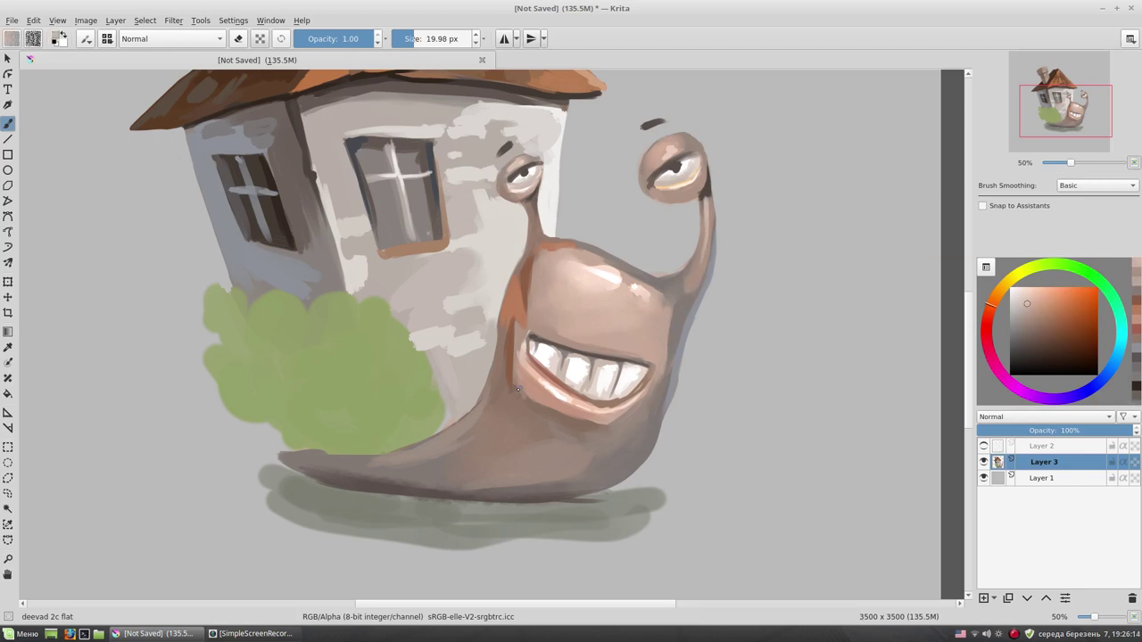
scroll(560, 372, "down", 1)
left_click(532, 373, "ctrl")
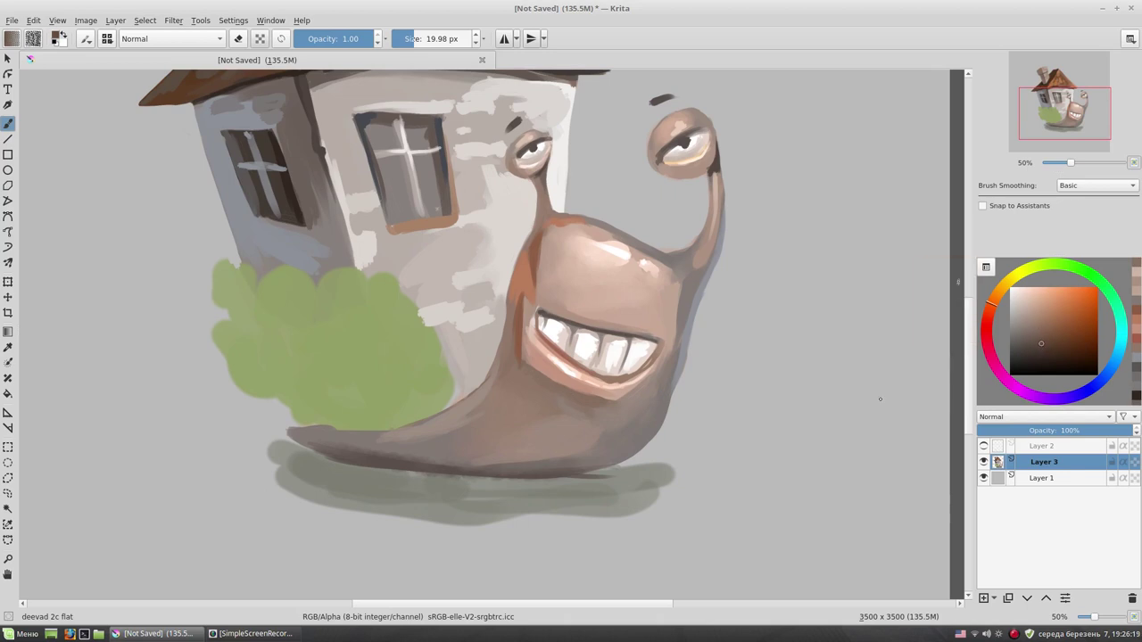
left_click_drag(578, 395, 599, 402)
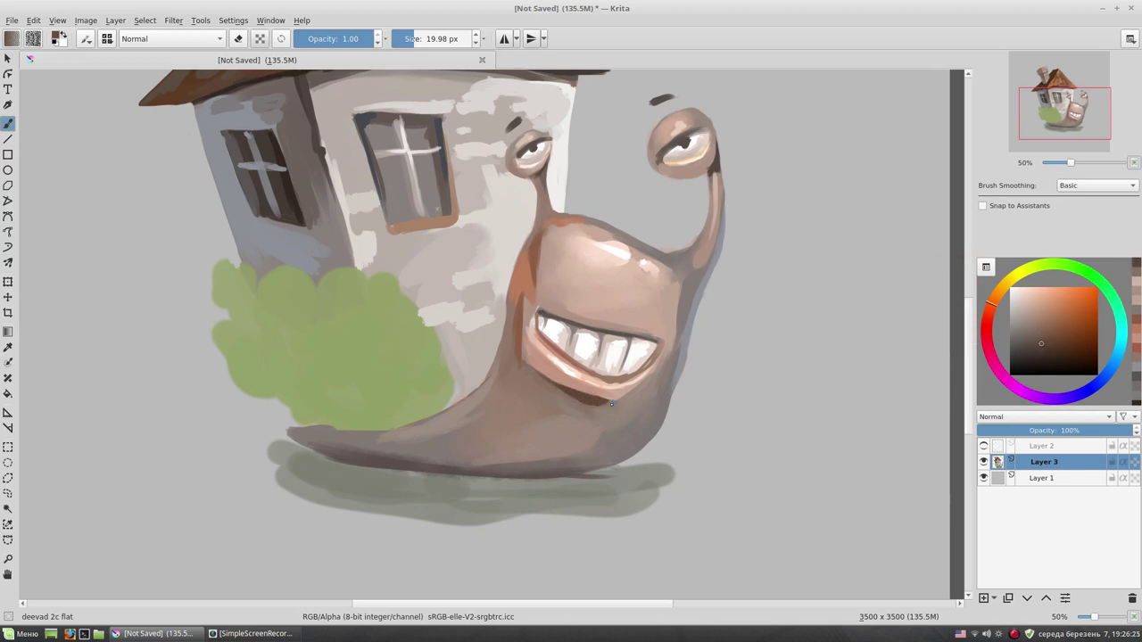
- Sample skin and orange tones, shrink the brush to ~10 px, and pick near-black from the mouth corner
scroll(714, 219, "down", 1)
scroll(705, 285, "down", 2)
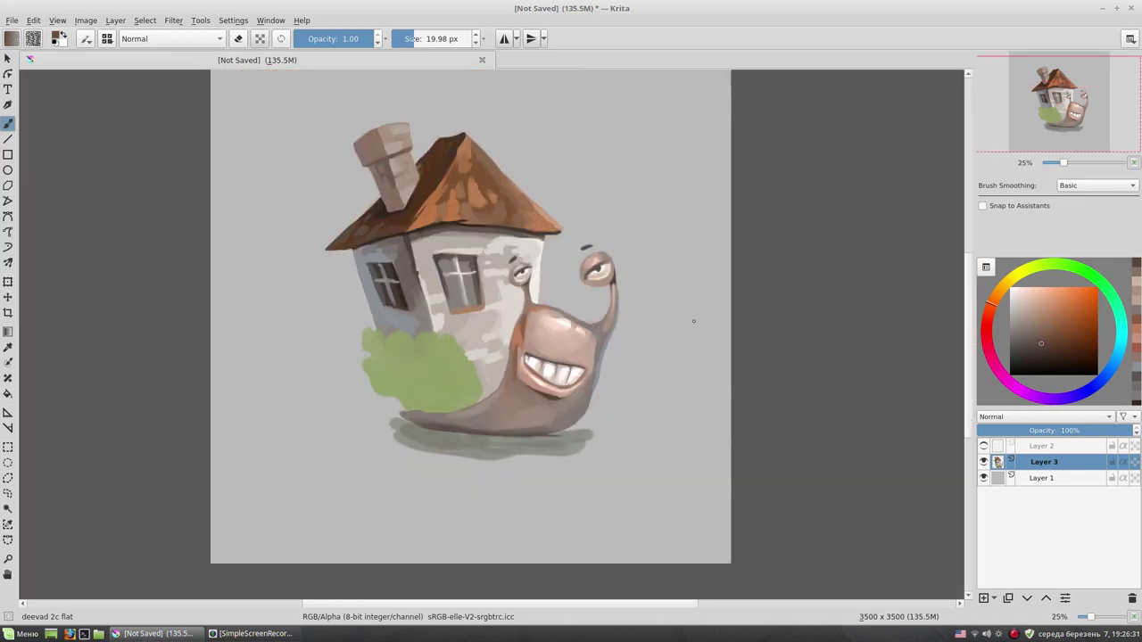
scroll(625, 330, "up", 1)
scroll(553, 325, "up", 1)
scroll(526, 322, "up", 1)
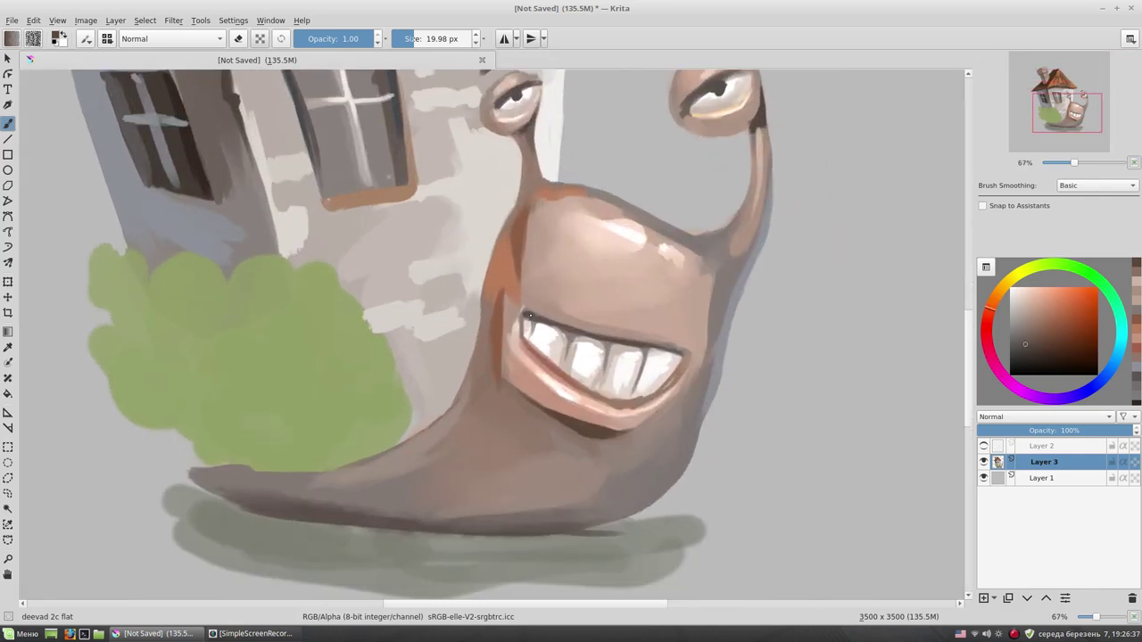
left_click(523, 312, "ctrl")
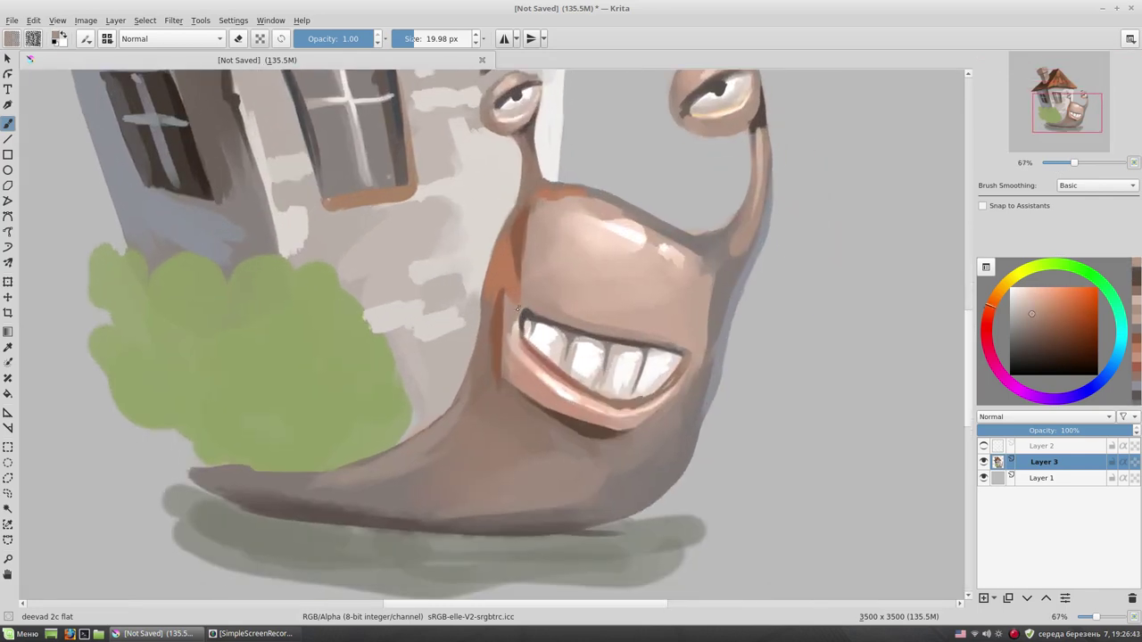
left_click(517, 323, "ctrl")
left_click(523, 305, "ctrl")
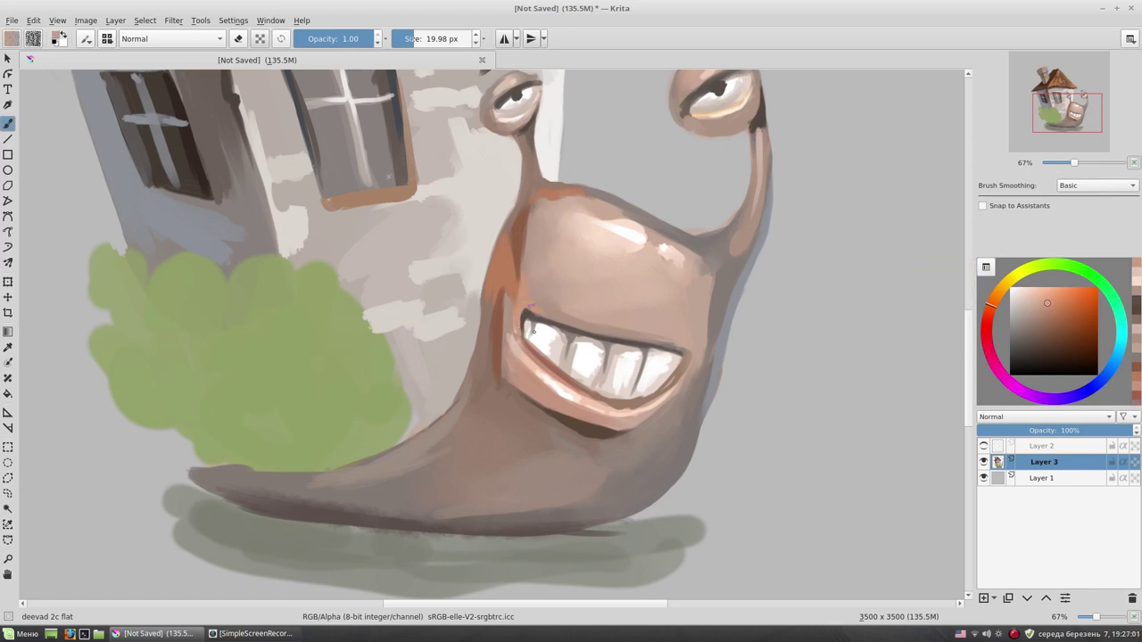
left_click(525, 337, "ctrl")
key("bracketleft")
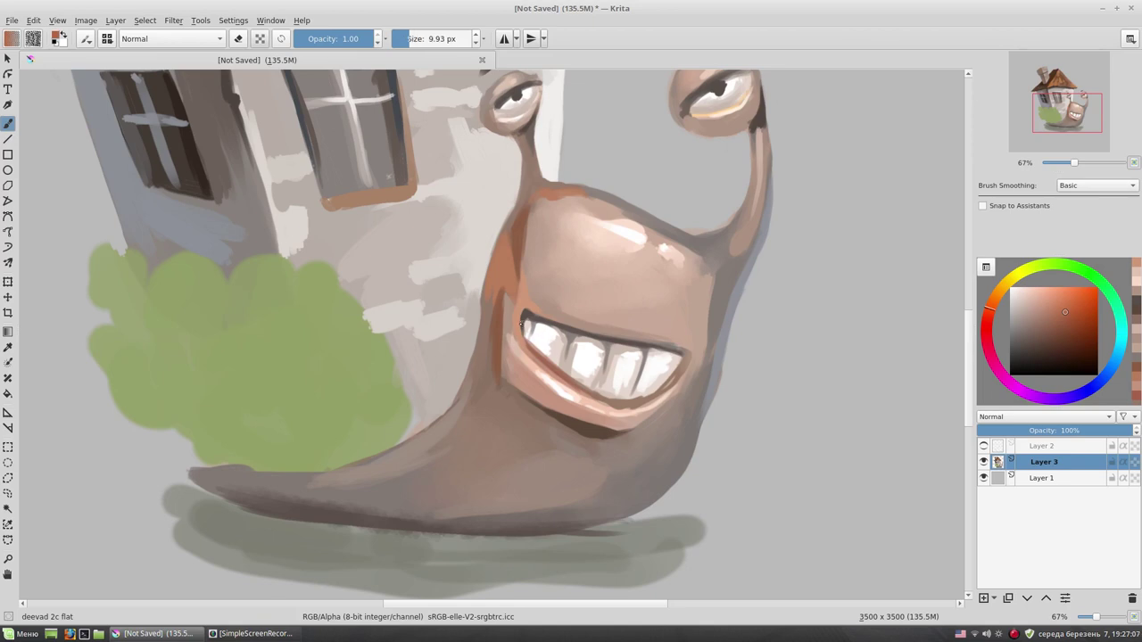
left_click(526, 317, "ctrl")
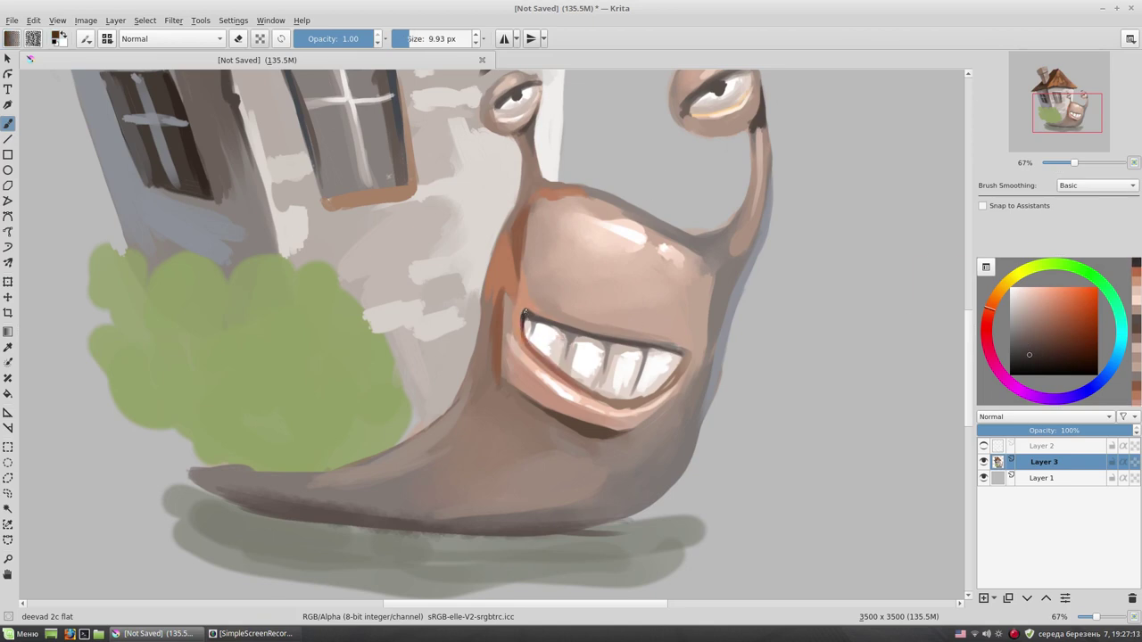
- Check the whole house, then paint a dark brown stroke along the snail's neck edge
key("minus")
key("bracketright")
key("minus")
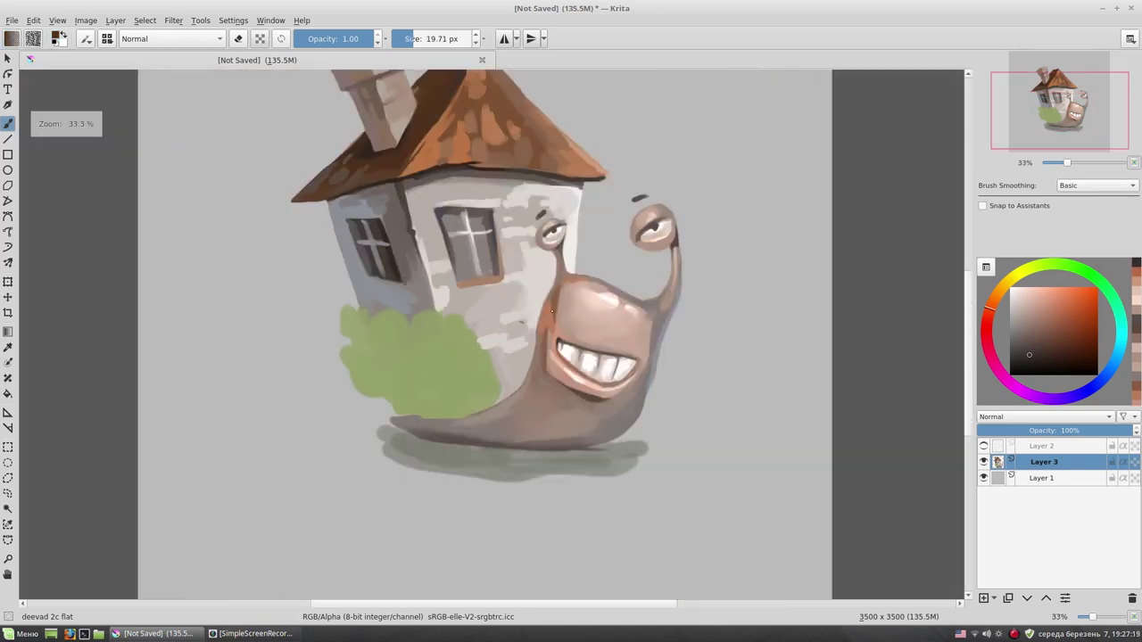
key("plus")
key("plus")
left_click(1054, 312)
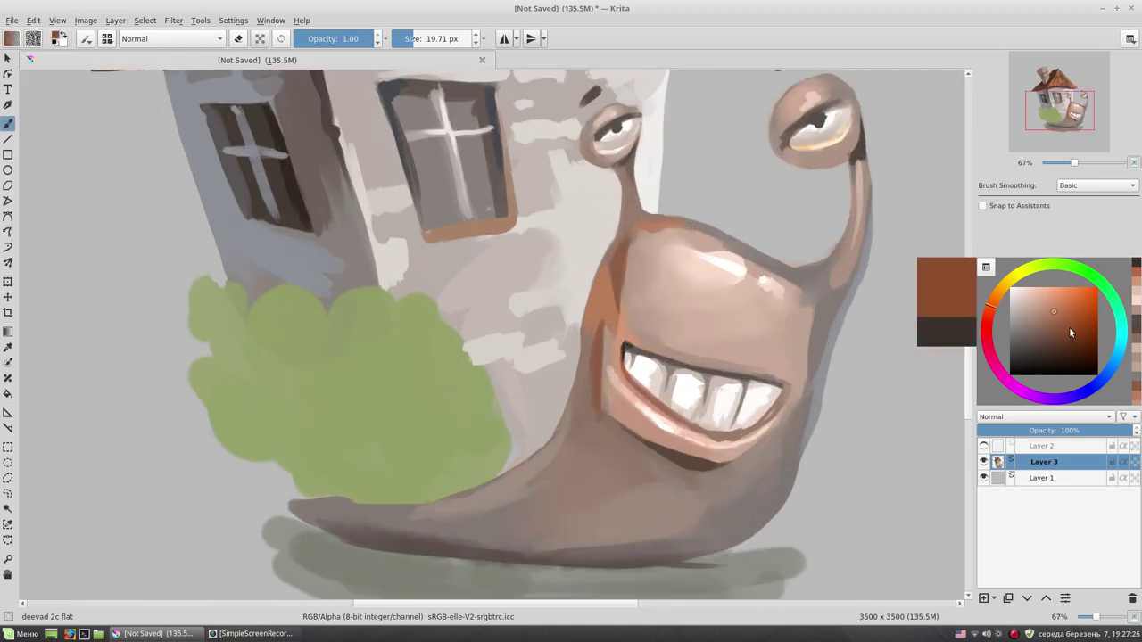
left_click_drag(618, 230, 591, 298)
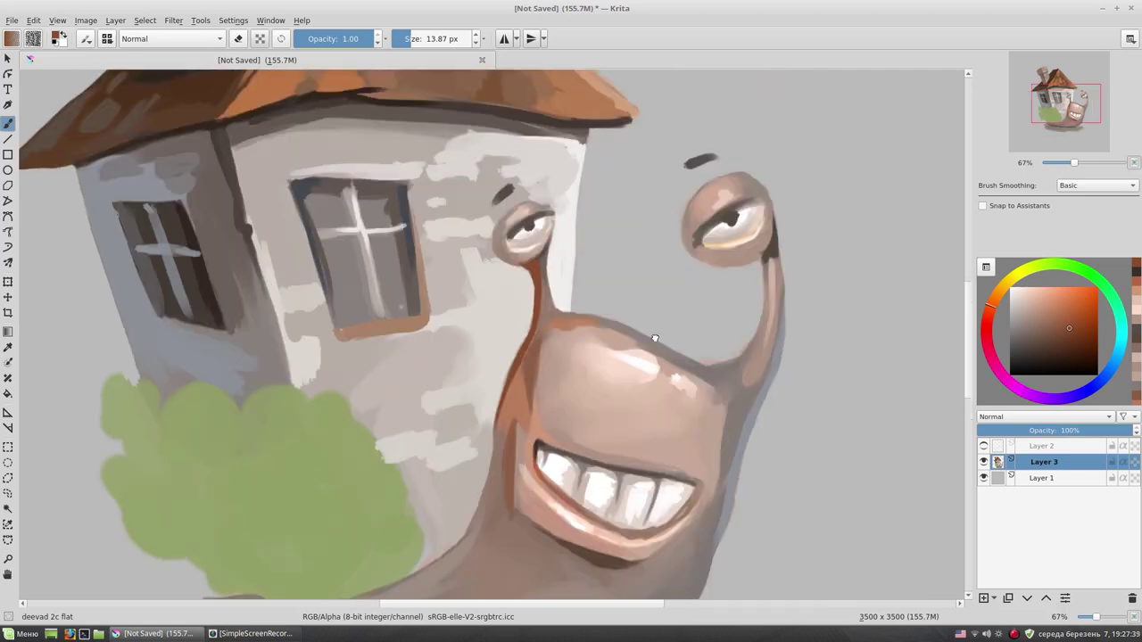
- Frame the snail's face and sample the tooth white and lighter and darker warm tones
left_click_drag(615, 164, 521, 315)
left_click(522, 314, "ctrl")
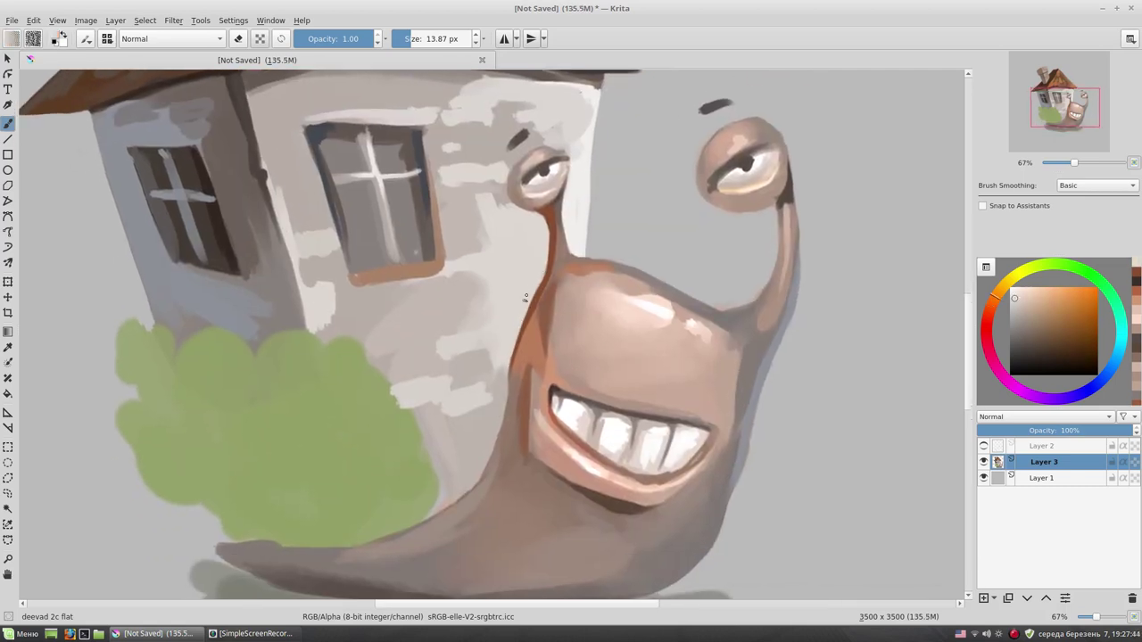
scroll(678, 299, "down", 3)
scroll(688, 303, "up", 3)
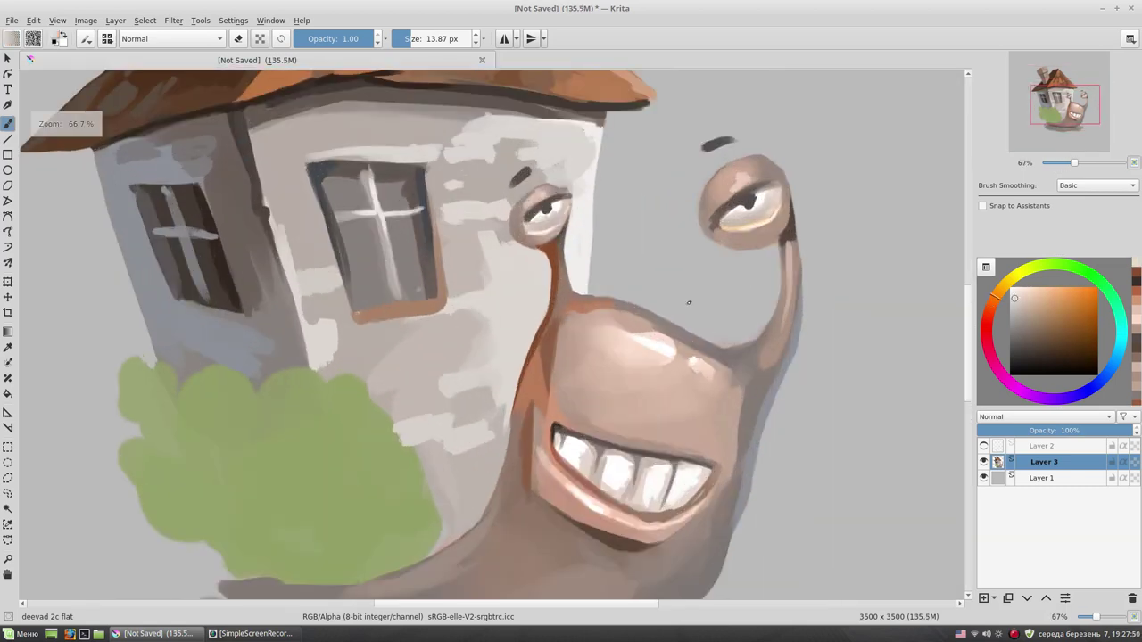
left_click(687, 302, "ctrl")
mouse_move(688, 302)
left_mouse_down()
mouse_move(717, 277)
mouse_move(775, 272)
left_mouse_up()
left_click(602, 372, "ctrl")
left_click(606, 374, "ctrl")
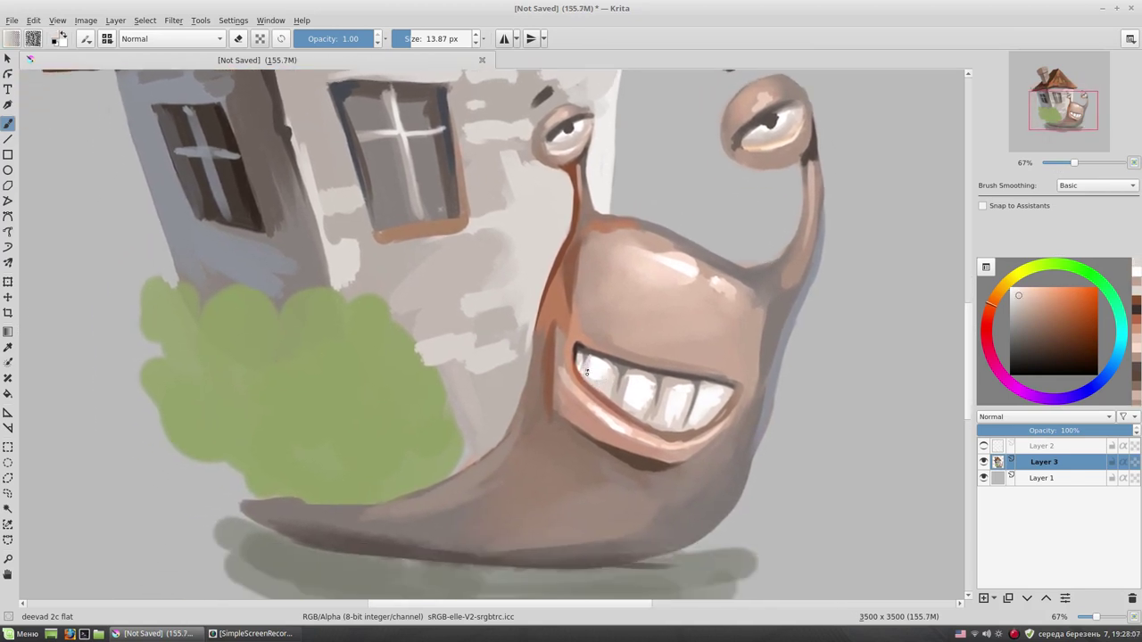
left_click(615, 393, "ctrl")
left_click(610, 392, "ctrl")
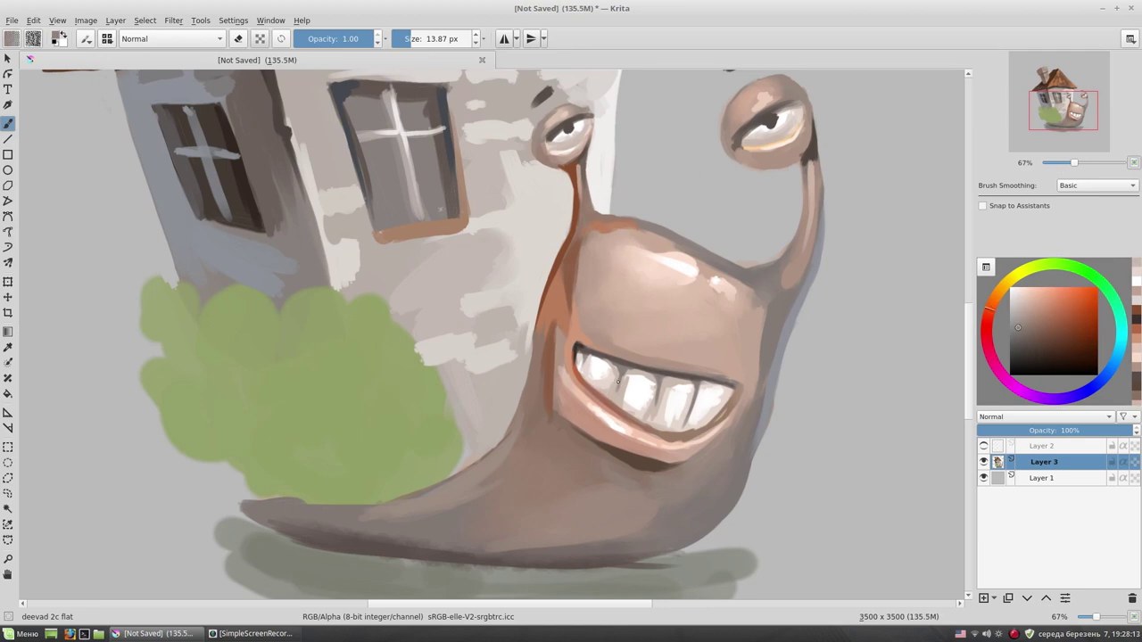
- Pick darker and light tooth tones at the teeth's edge with a ~12 px brush
mouse_move(623, 411)
left_mouse_down()
mouse_move(521, 366)
mouse_move(552, 376)
left_mouse_up()
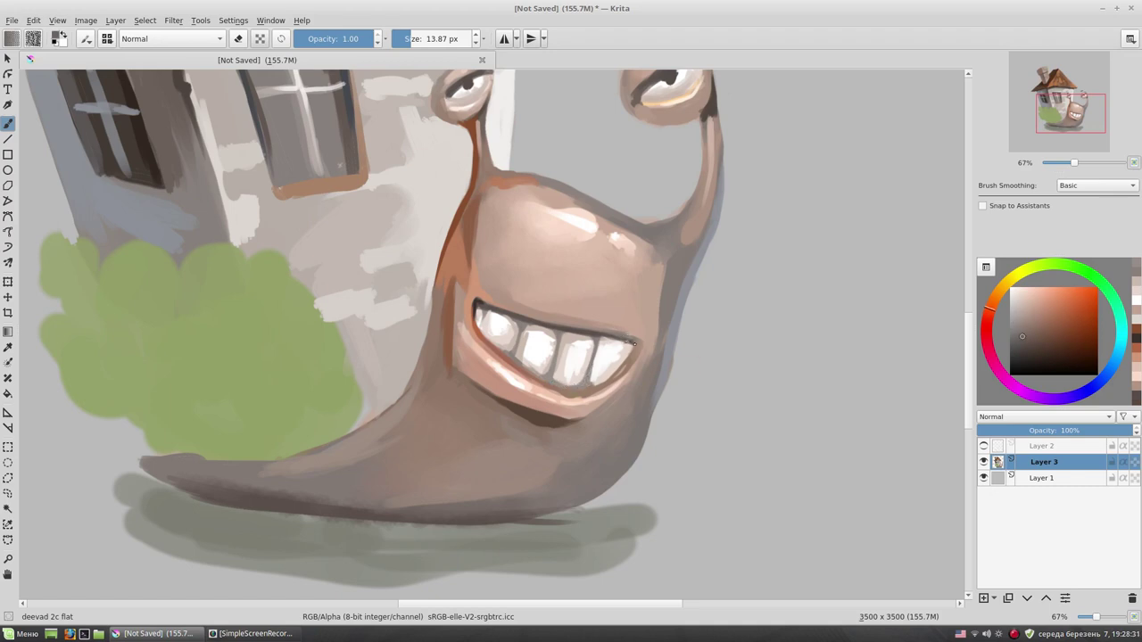
left_click(630, 352, "ctrl")
left_click(553, 339, "ctrl")
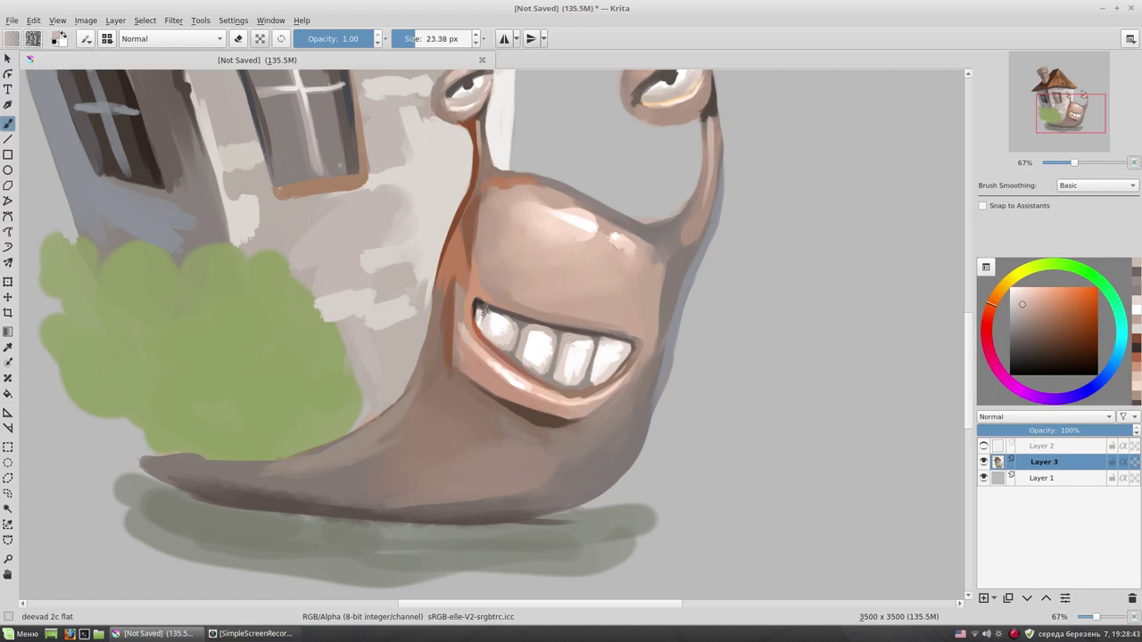
key("bracketleft")
key("bracketleft")
key("bracketleft")
left_click(500, 311, "ctrl")
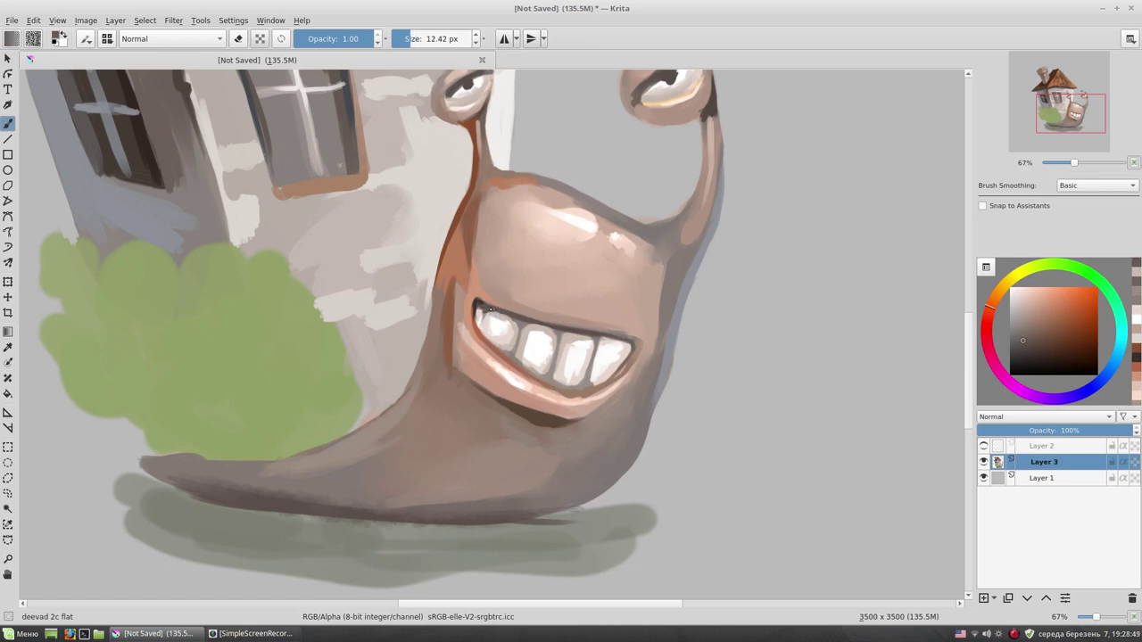
scroll(598, 417, "down", 3)
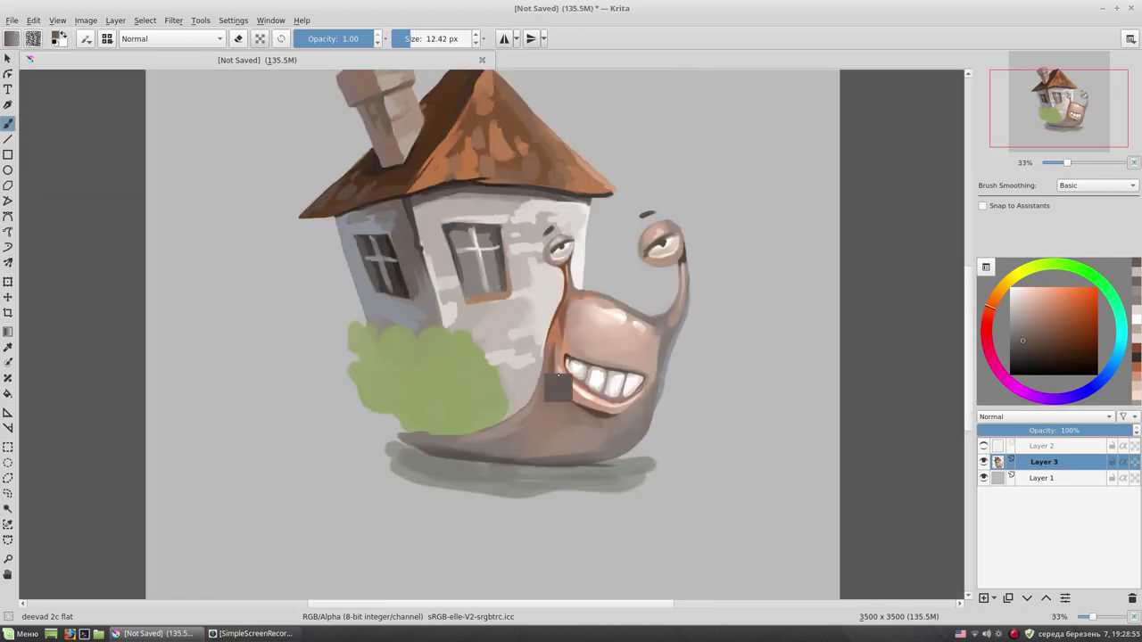
- With a larger brush, paint dark green leaves across the lower bush
scroll(535, 357, "up", 1)
key("bracketright")
key("bracketright")
key("bracketright")
left_click(1027, 266)
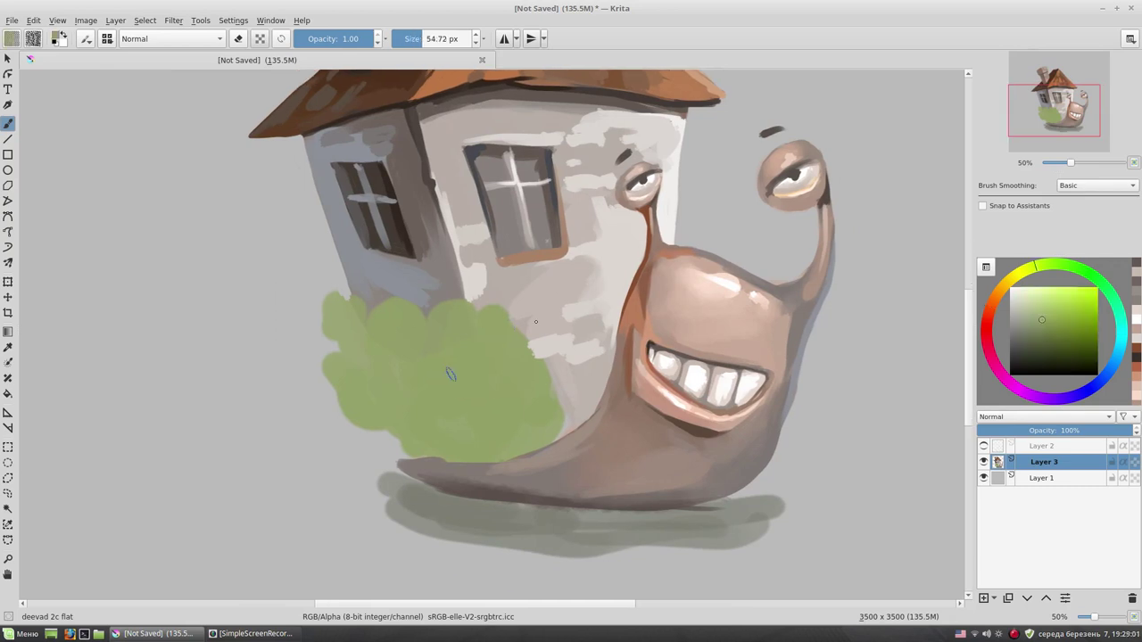
mouse_move(384, 377)
left_mouse_down()
mouse_move(374, 419)
mouse_move(437, 415)
mouse_move(477, 460)
left_mouse_up()
mouse_move(406, 450)
left_mouse_down()
mouse_move(473, 455)
mouse_move(539, 423)
left_mouse_up()
mouse_move(439, 433)
left_mouse_down()
mouse_move(375, 450)
mouse_move(424, 388)
mouse_move(450, 432)
left_mouse_up()
mouse_move(459, 451)
left_mouse_down()
mouse_move(509, 419)
mouse_move(553, 422)
left_mouse_up()
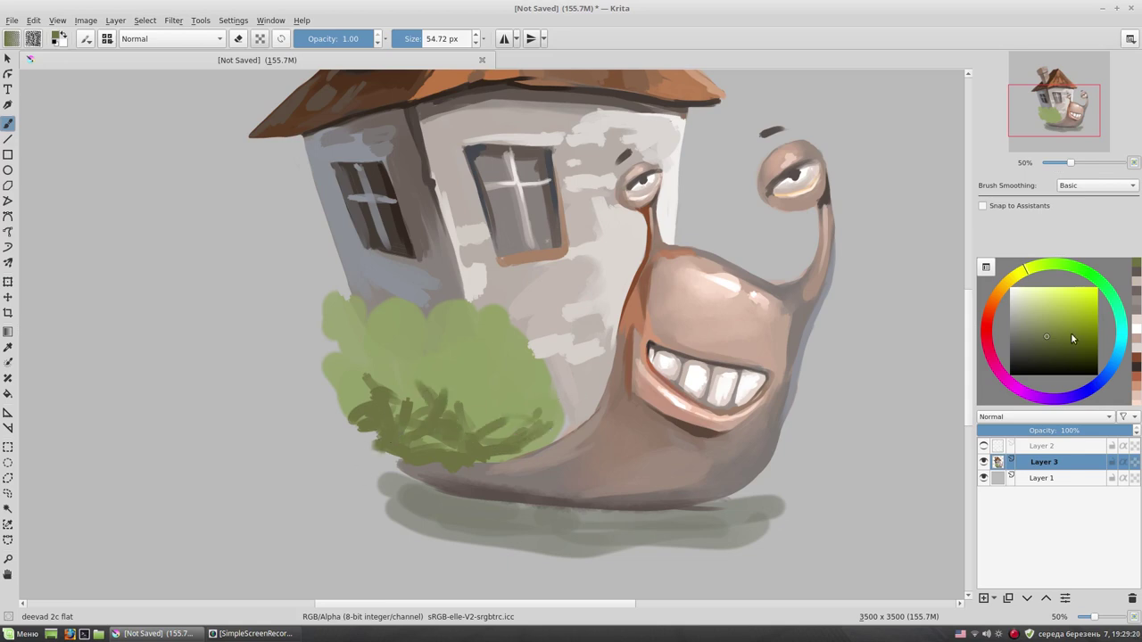
- Add teal-green leaves on the lower bush and dark brown branches along its bottom edge
left_click_drag(1121, 349, 1077, 267)
left_click(1027, 339)
mouse_move(462, 408)
left_mouse_down()
mouse_move(482, 433)
mouse_move(526, 435)
mouse_move(489, 462)
left_mouse_up()
left_click(473, 480, "ctrl")
mouse_move(553, 441)
left_mouse_down()
mouse_move(464, 475)
mouse_move(427, 467)
left_mouse_up()
- Add light yellow-green highlights on the upper bush, then choose orange and peach accents with a ~40 px brush
left_click(477, 360, "ctrl")
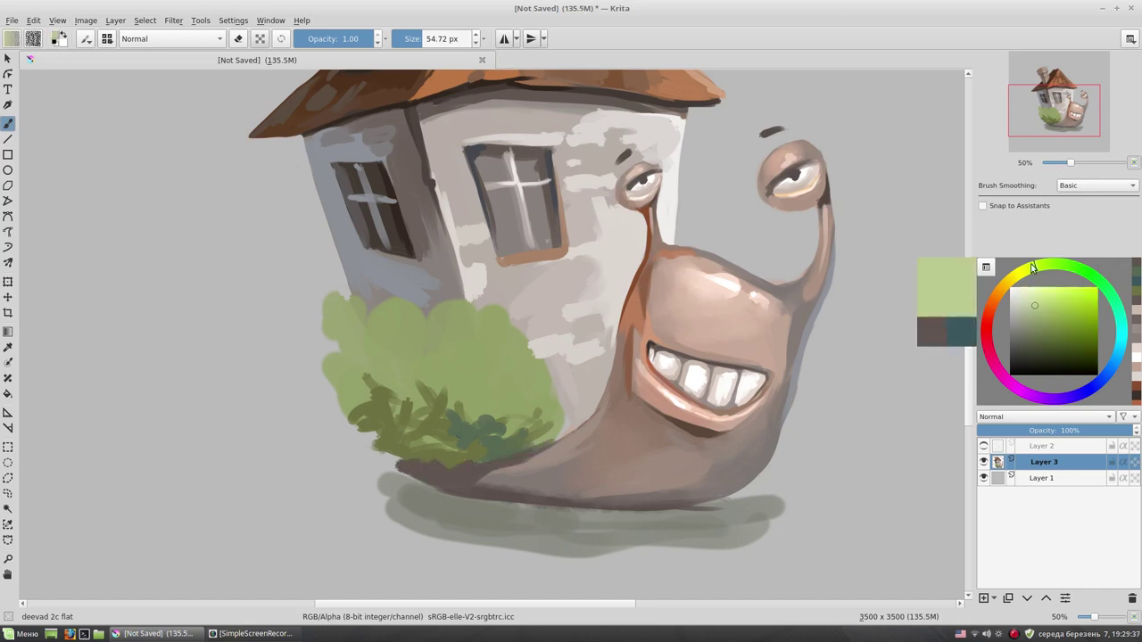
mouse_move(412, 357)
left_mouse_down()
mouse_move(350, 328)
mouse_move(413, 341)
left_mouse_up()
mouse_move(504, 308)
left_mouse_down()
mouse_move(510, 356)
mouse_move(524, 350)
mouse_move(491, 376)
mouse_move(450, 350)
mouse_move(522, 406)
mouse_move(535, 376)
mouse_move(562, 402)
mouse_move(546, 380)
mouse_move(535, 403)
mouse_move(451, 406)
mouse_move(496, 393)
mouse_move(468, 397)
left_mouse_up()
left_click(540, 368, "ctrl")
left_click(1046, 290)
key("bracketleft")
left_click(550, 388, "ctrl")
- Paint dark green at the bush's top-left edge and shadows on the lower bush
left_click(481, 406, "ctrl")
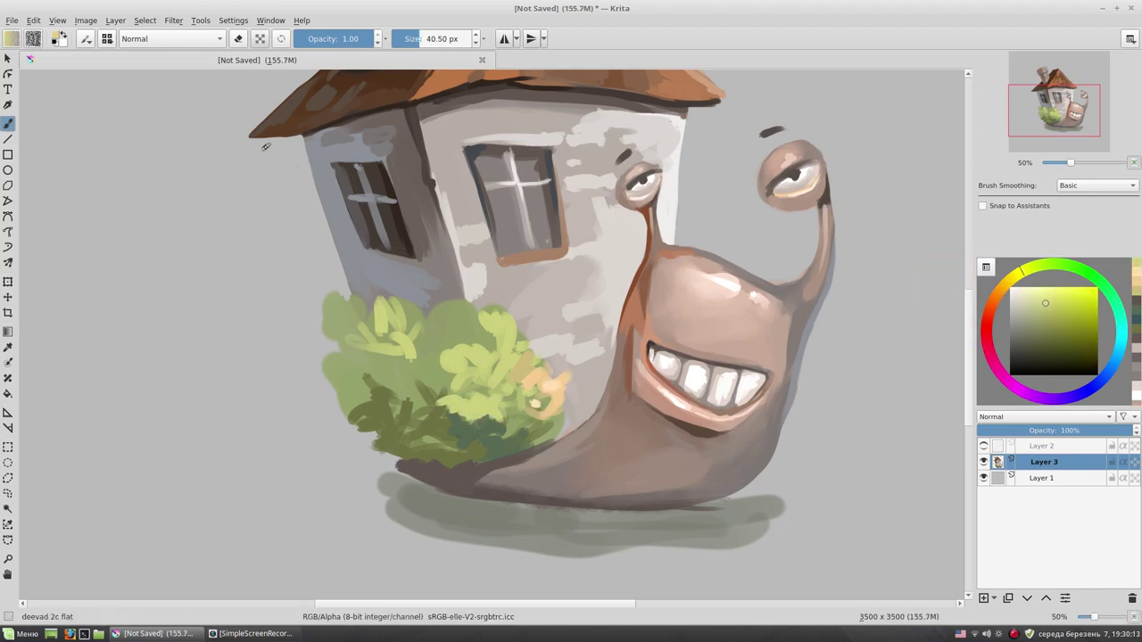
left_click(374, 374, "ctrl")
mouse_move(330, 294)
left_mouse_down()
mouse_move(316, 321)
mouse_move(340, 308)
mouse_move(321, 370)
mouse_move(357, 415)
mouse_move(311, 360)
left_mouse_up()
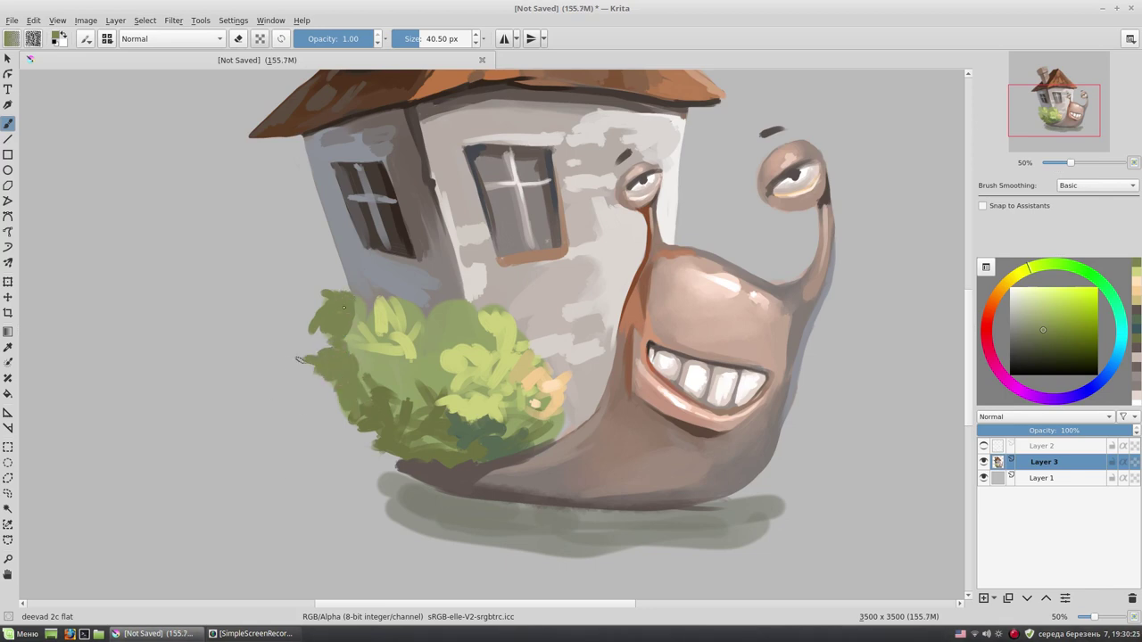
left_click(379, 397, "ctrl")
mouse_move(384, 392)
left_mouse_down()
mouse_move(375, 414)
mouse_move(344, 401)
mouse_move(375, 415)
left_mouse_up()
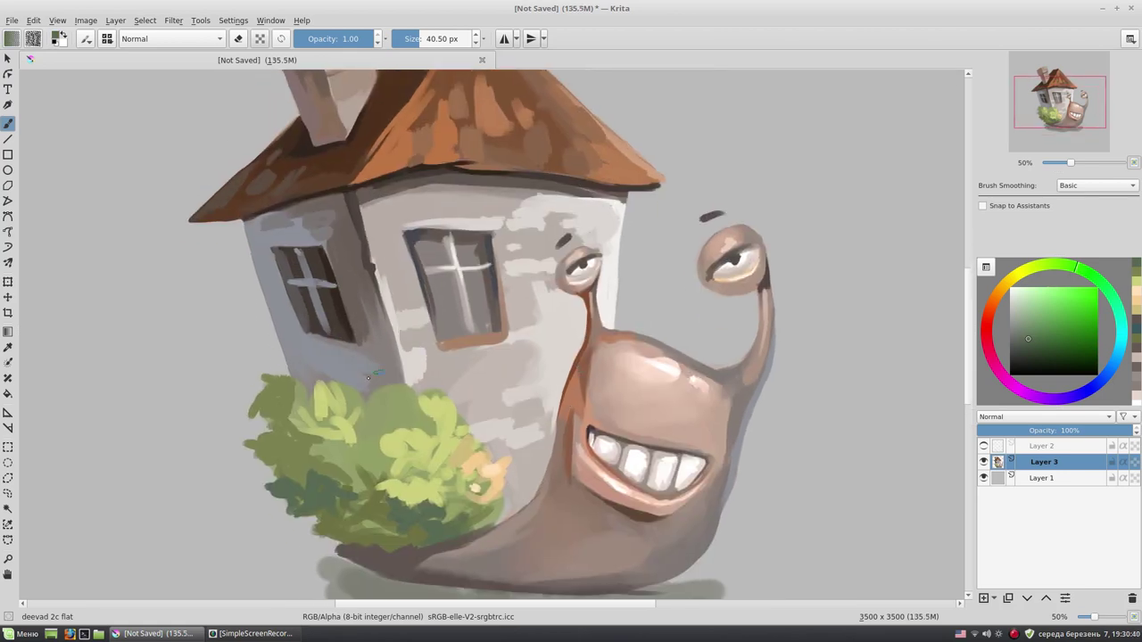
- Add light green leaves up top, dark strokes along the bottom, and yellow-green edge marks
left_click(359, 393, "ctrl")
left_click_drag(359, 395, 322, 394)
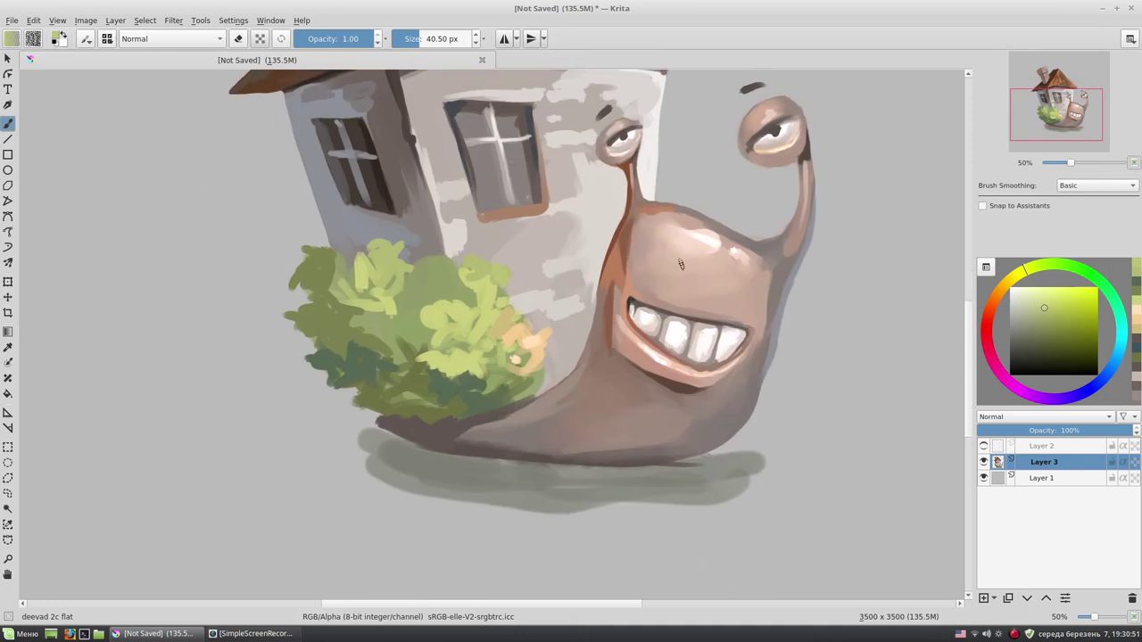
left_click(452, 424, "ctrl")
mouse_move(451, 425)
left_mouse_down()
mouse_move(410, 401)
mouse_move(460, 416)
left_mouse_up()
left_click_drag(1076, 315, 1043, 327)
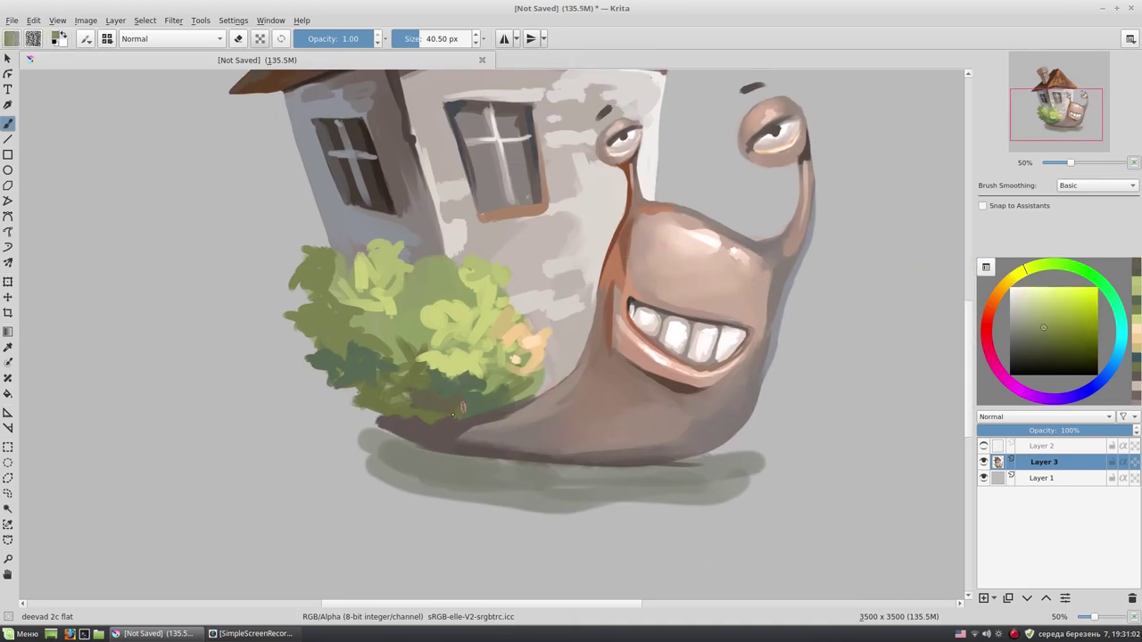
left_click_drag(500, 402, 487, 400)
- Paint pale yellow highlight leaves on the upper part of the bush
left_click_drag(664, 337, 561, 407)
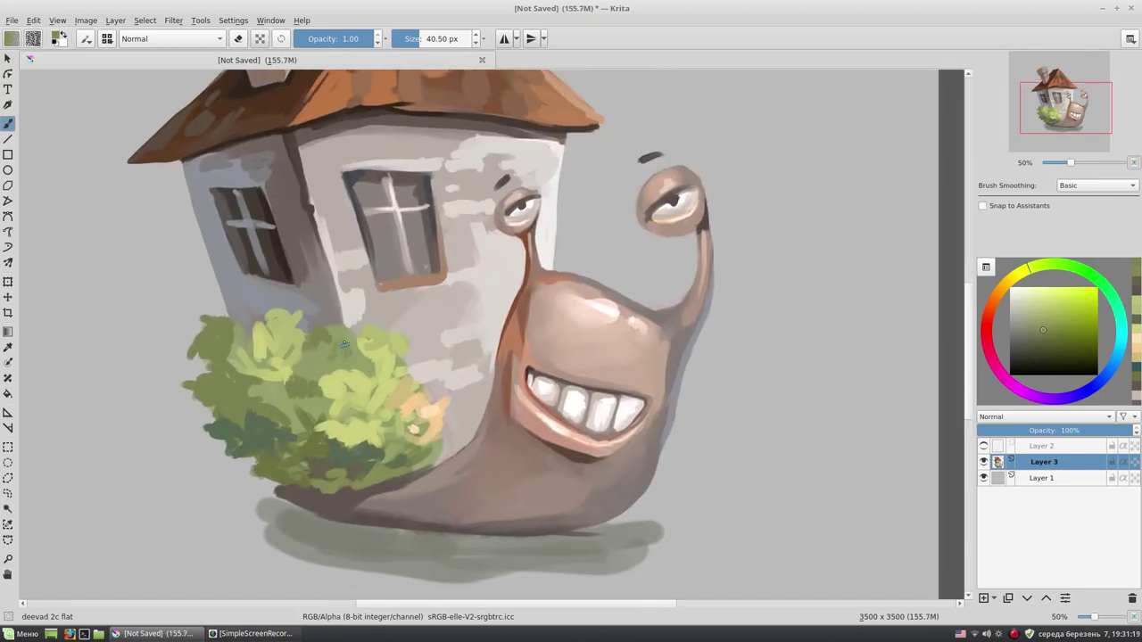
left_click(1007, 279)
left_click_drag(348, 391, 334, 361)
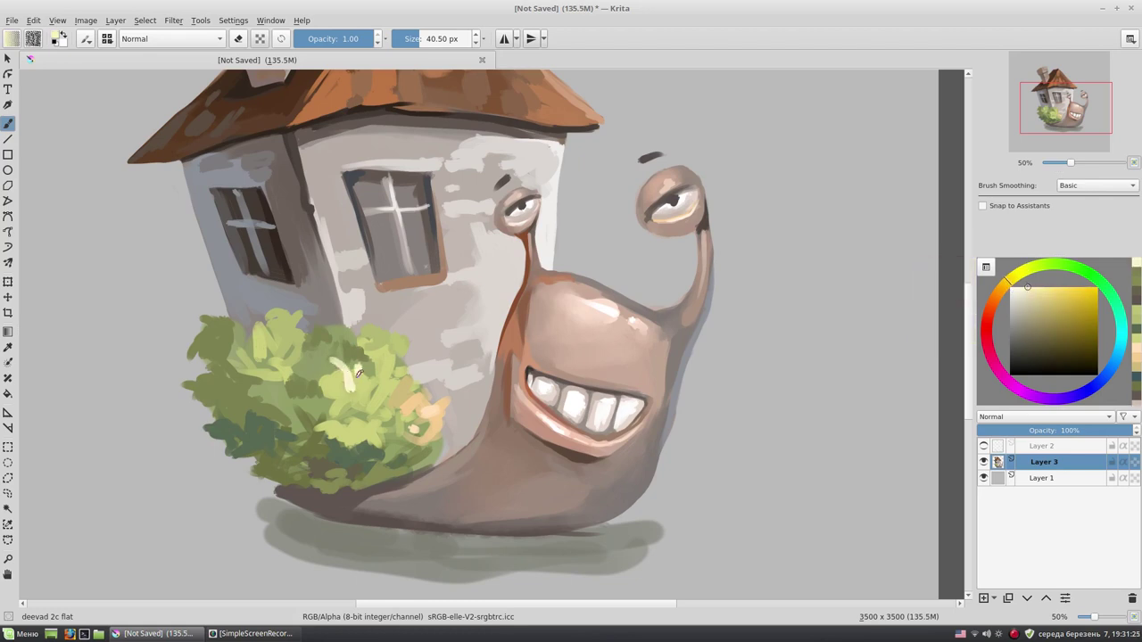
left_click(363, 391, "ctrl")
left_click(344, 364, "ctrl")
mouse_move(342, 386)
left_mouse_down()
mouse_move(357, 362)
mouse_move(382, 368)
left_mouse_up()
left_click(1054, 288)
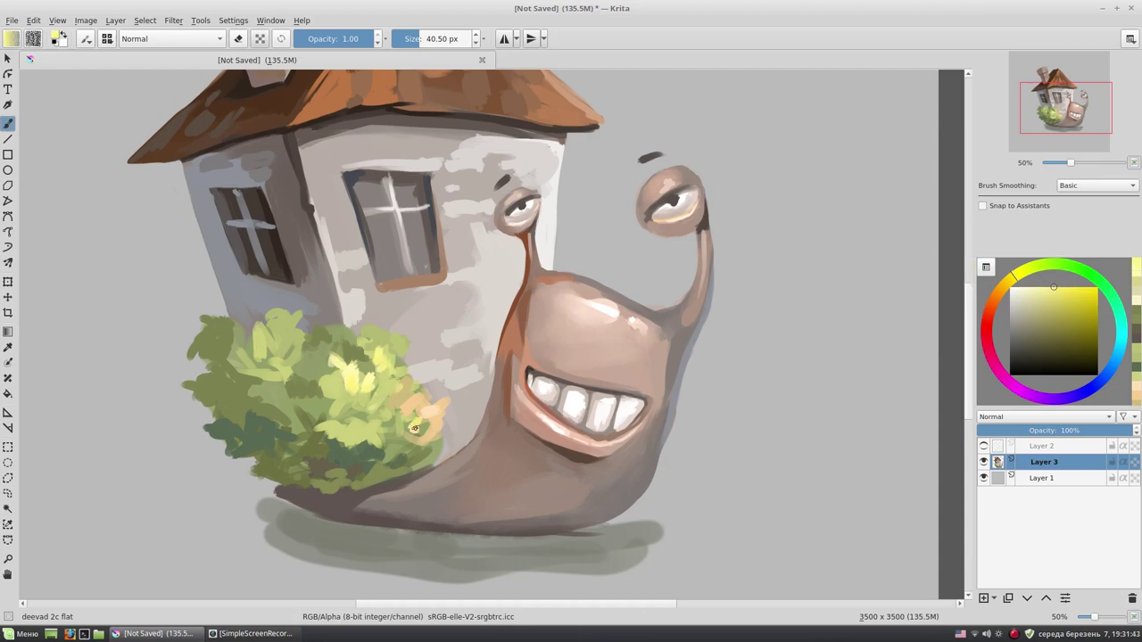
scroll(639, 349, "down", 2)
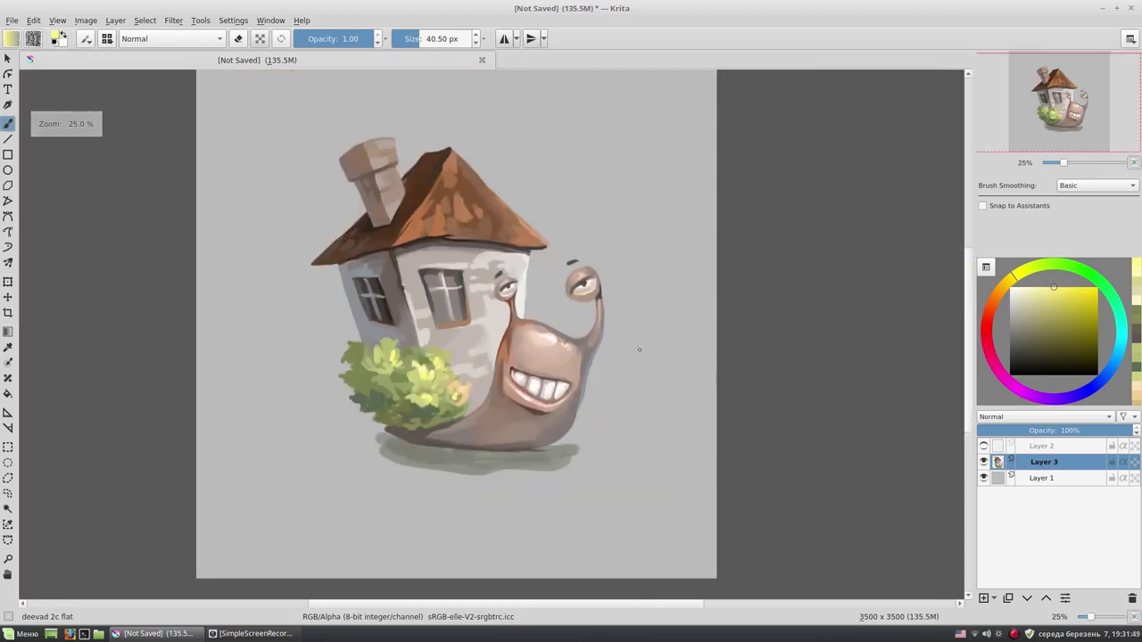
- Smooth the dark outline along the snail's bottom edge with its greyish-brown body colour
scroll(639, 349, "up", 1)
scroll(638, 350, "up", 1)
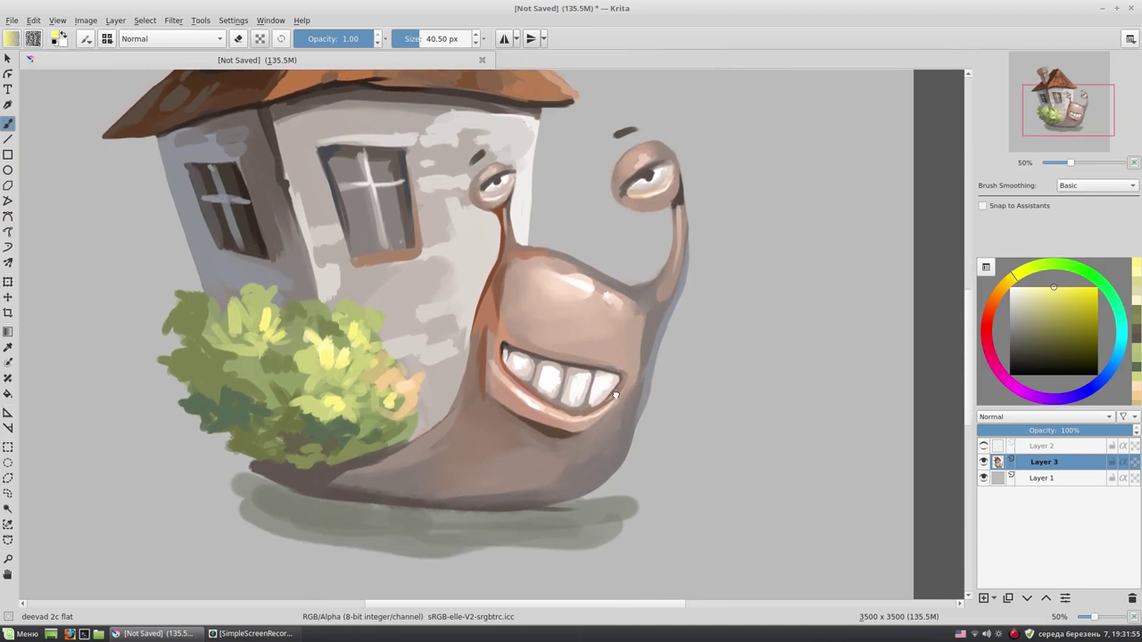
left_click(363, 474, "ctrl")
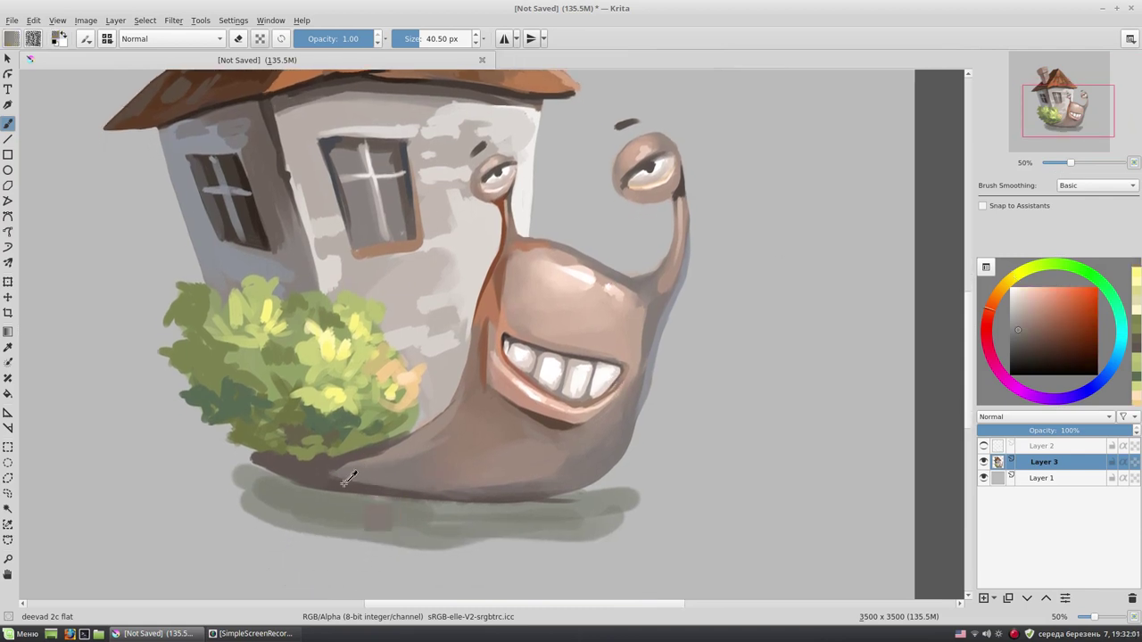
left_click_drag(347, 478, 486, 489)
- In eraser mode, break the shadow's lower edge into horizontal streaks
left_click_drag(641, 476, 652, 421)
left_click(270, 419, "ctrl")
key("e")
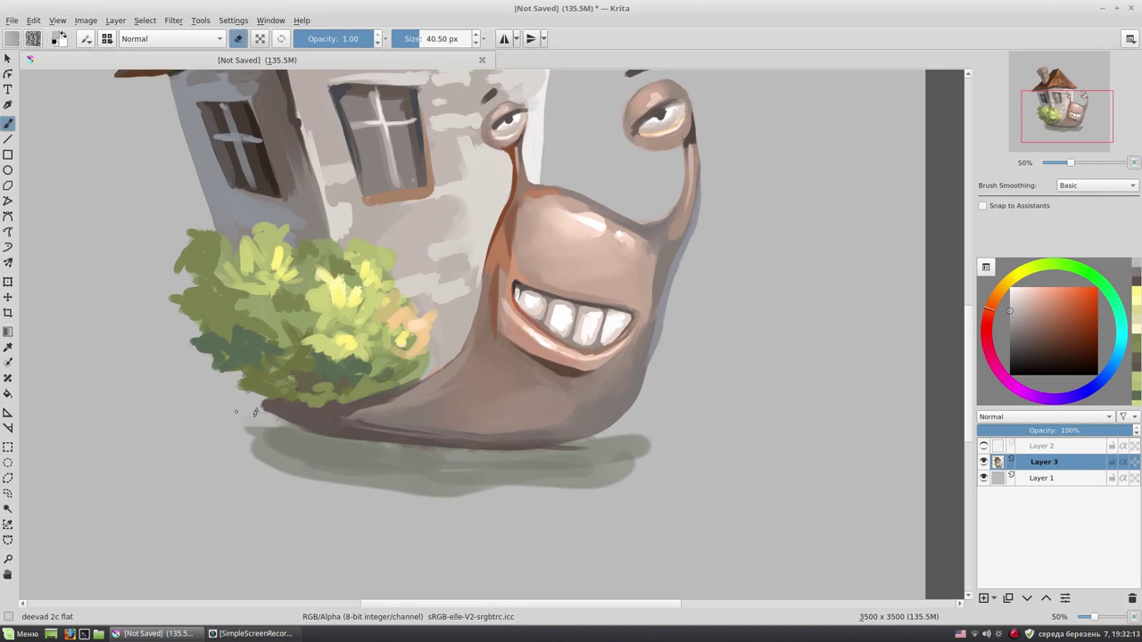
mouse_move(303, 491)
left_mouse_down()
mouse_move(536, 481)
mouse_move(643, 457)
left_mouse_up()
left_click_drag(258, 455, 393, 471)
left_click_drag(304, 464, 623, 492)
scroll(623, 491, "up", 3)
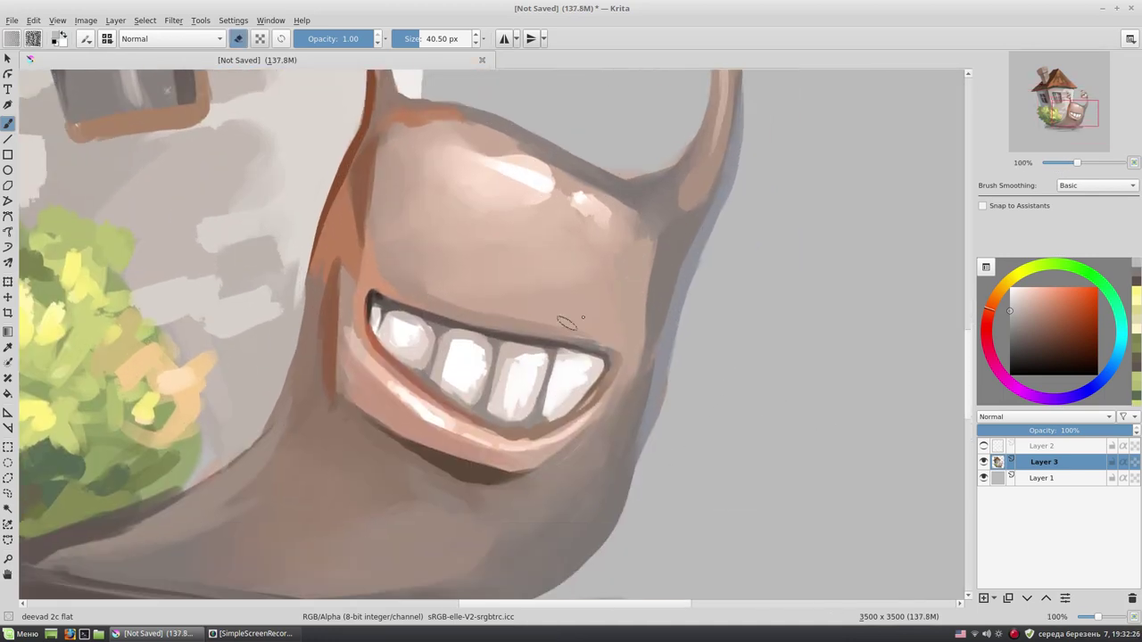
- Darken the upper lip line and brighten the middle and right teeth with the Scatter Small brush
key("e")
left_click(379, 295, "ctrl")
left_click_drag(384, 299, 499, 337)
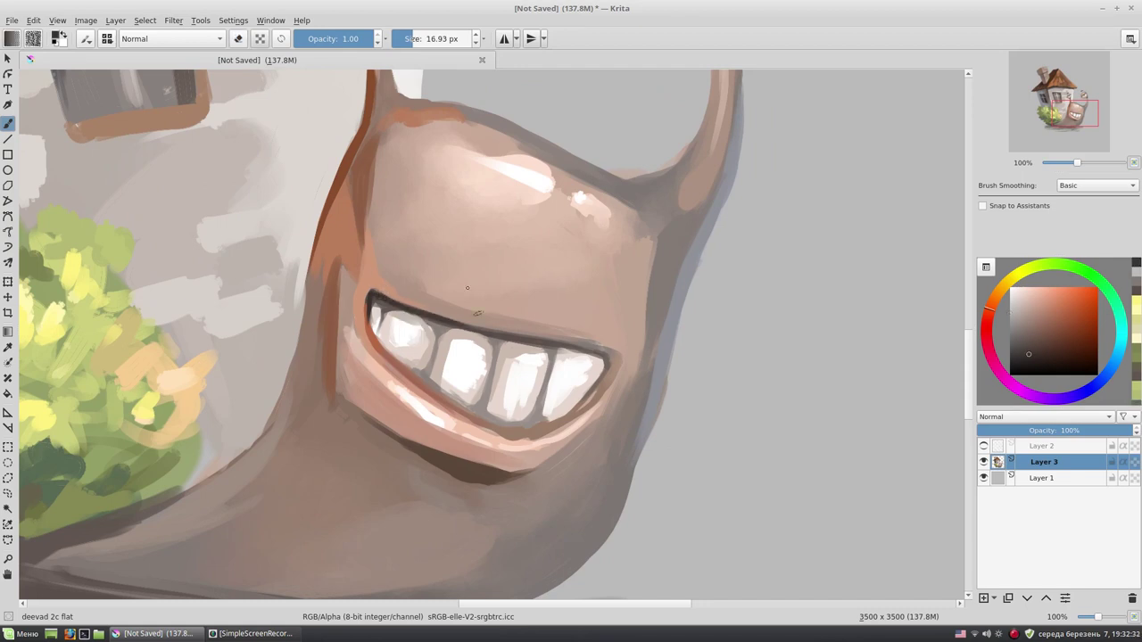
left_click(523, 386, "ctrl")
right_click(497, 330)
left_click(473, 267)
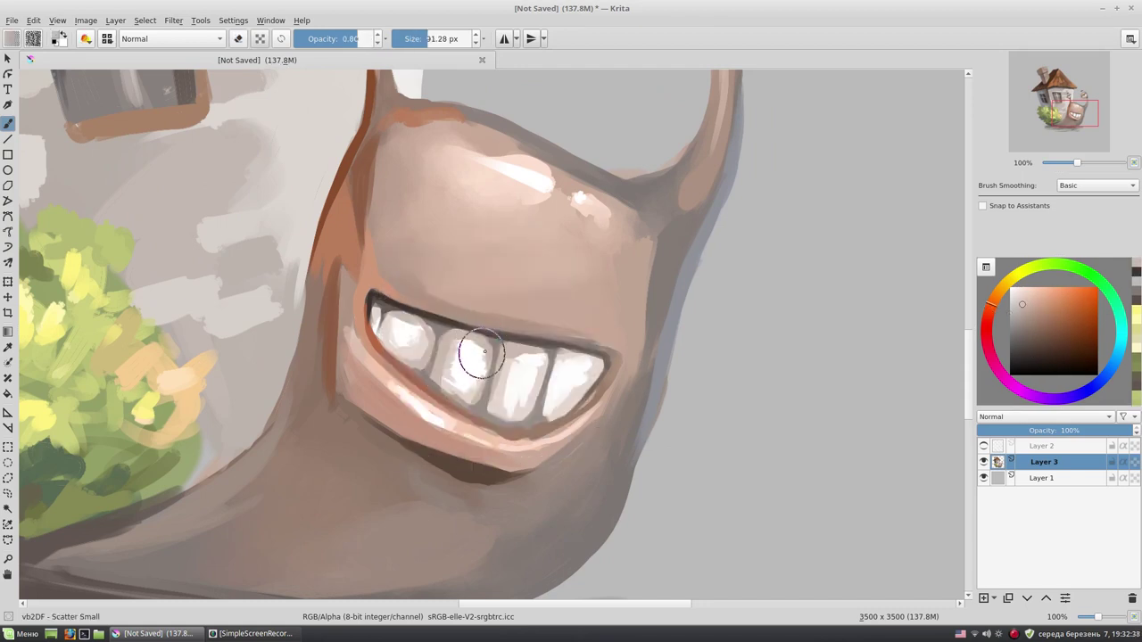
mouse_move(454, 347)
left_mouse_down()
mouse_move(470, 383)
mouse_move(479, 360)
mouse_move(517, 372)
mouse_move(512, 410)
mouse_move(526, 354)
mouse_move(566, 395)
left_mouse_up()
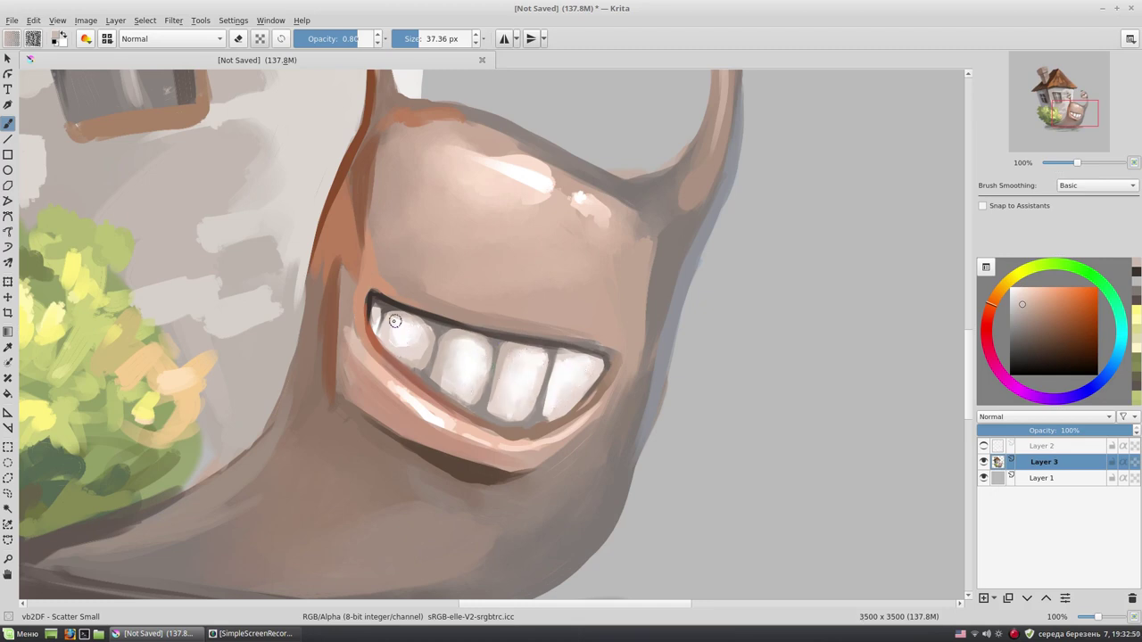
- With the deevad 2c flat brush, darken the gaps between the teeth and the gum line above
right_click(612, 278)
left_click(552, 250)
left_click(435, 318, "ctrl")
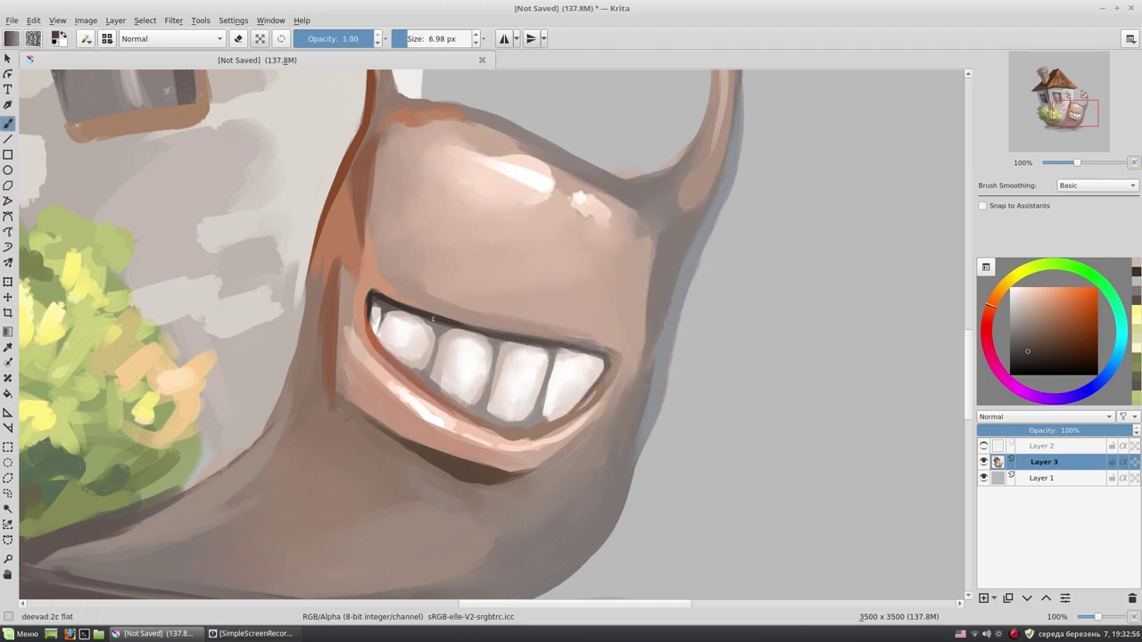
left_click_drag(437, 334, 440, 328)
left_click_drag(375, 306, 385, 306)
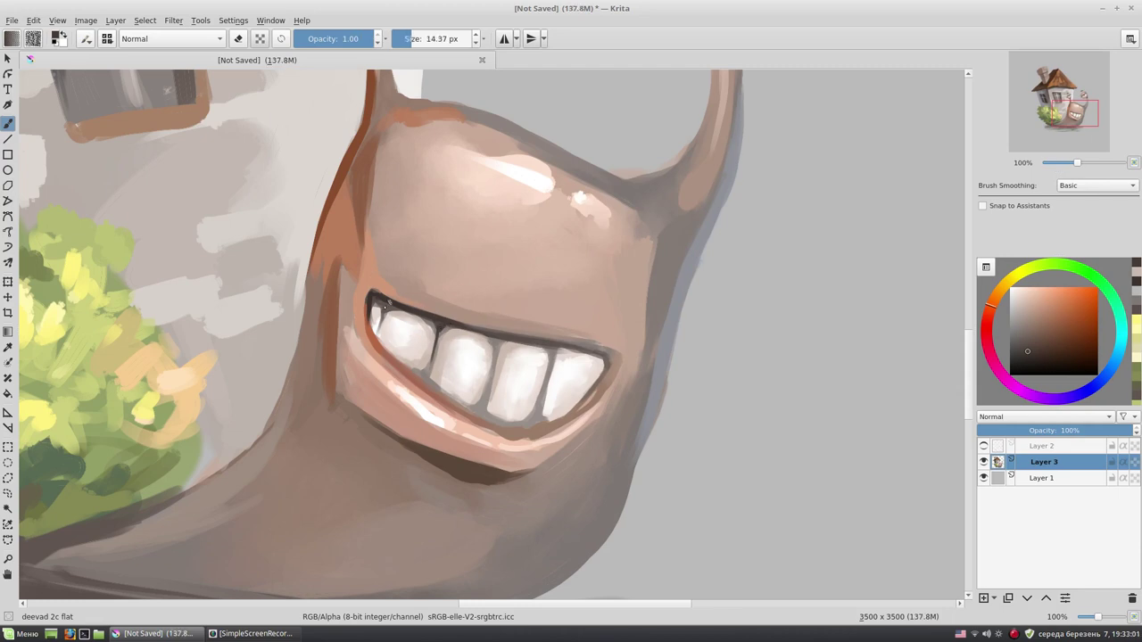
left_click_drag(496, 343, 490, 387)
left_click_drag(553, 351, 545, 387)
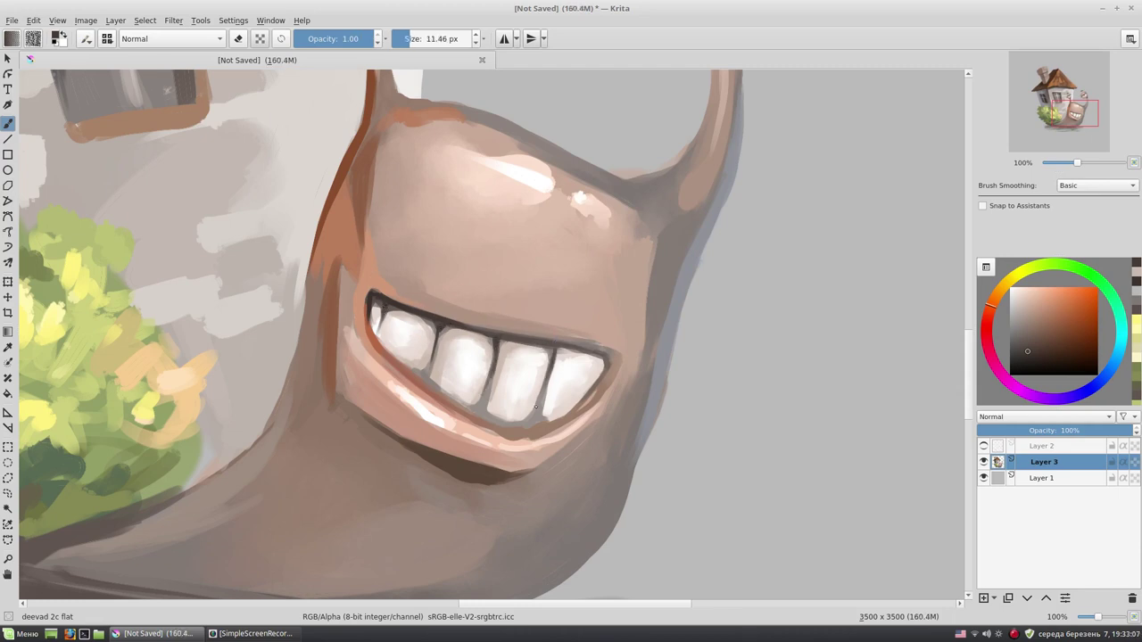
left_click_drag(537, 342, 582, 349)
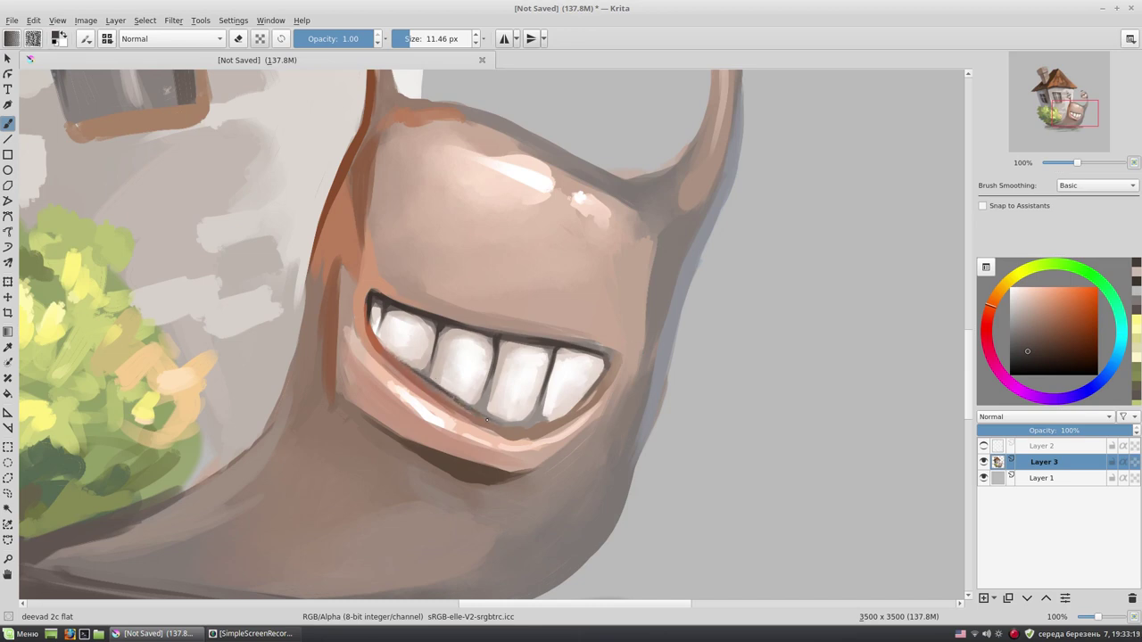
- Paint a reddish-brown line under the teeth and a small white highlight on the lower lip
left_click(455, 388, "ctrl")
left_click(431, 386, "ctrl")
left_click_drag(430, 386, 530, 432)
left_click_drag(465, 345, 423, 373)
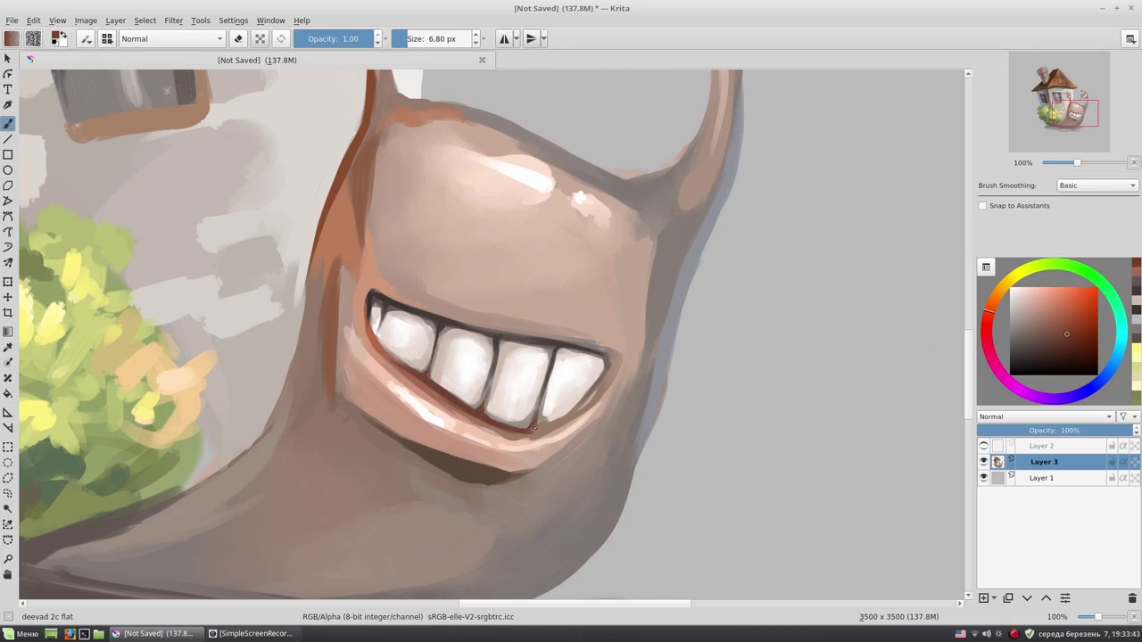
key("x")
left_click(468, 433)
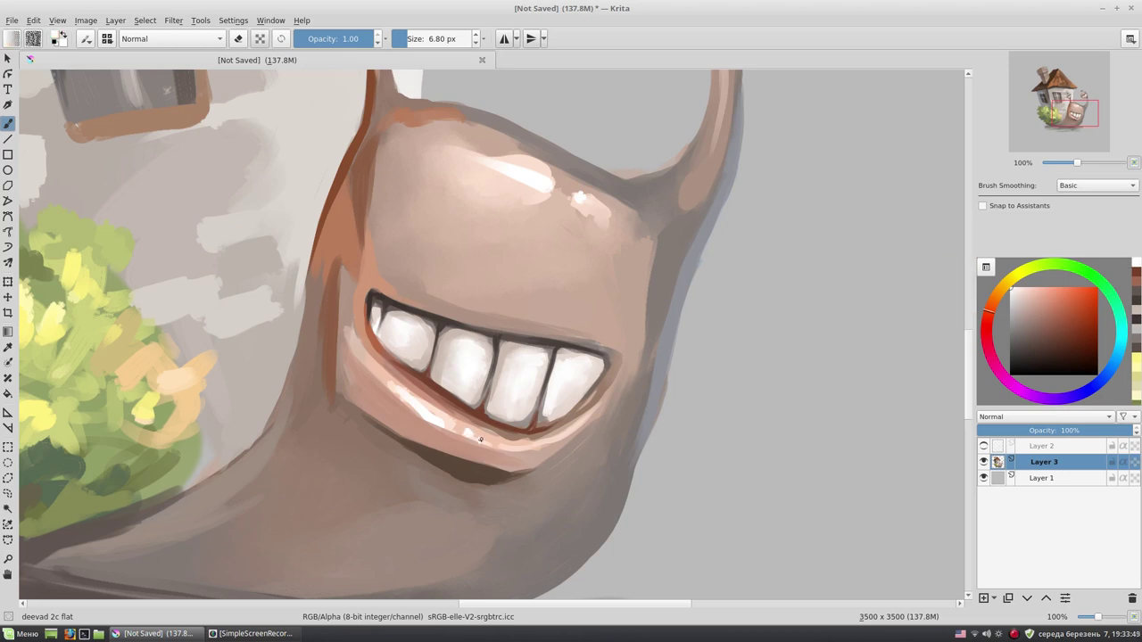
- Paint an orange-brown edge along the top of the teeth with a ~15 px brush
left_click_drag(568, 334, 516, 254)
left_click(516, 254, "ctrl")
left_click(532, 247, "ctrl")
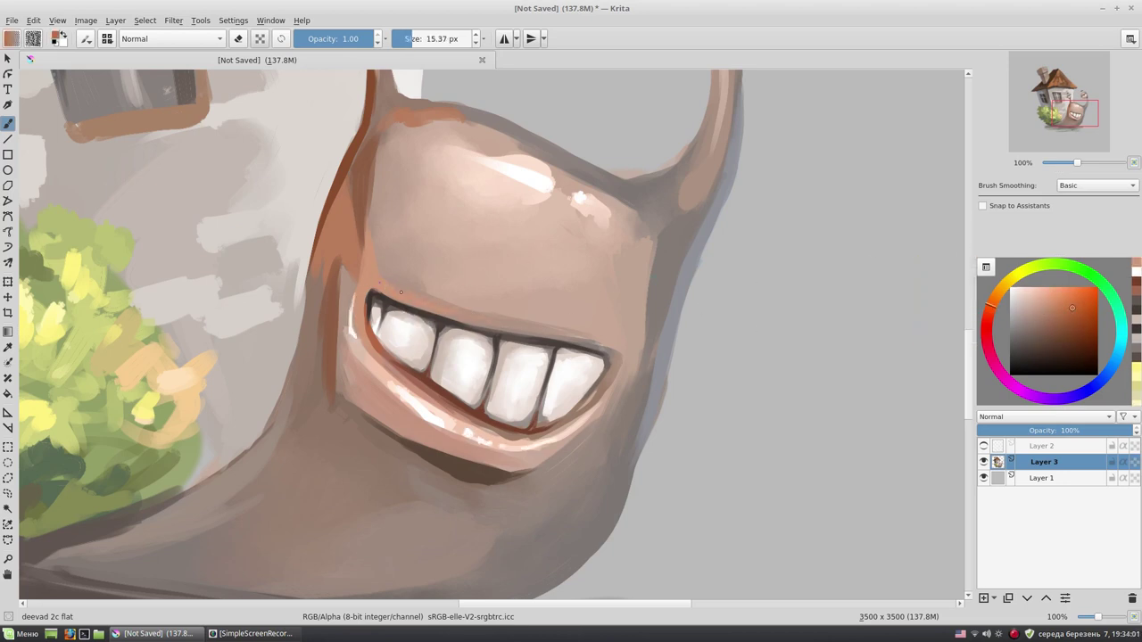
left_click_drag(377, 283, 523, 328)
left_click(561, 283, "ctrl")
left_click_drag(375, 293, 595, 348)
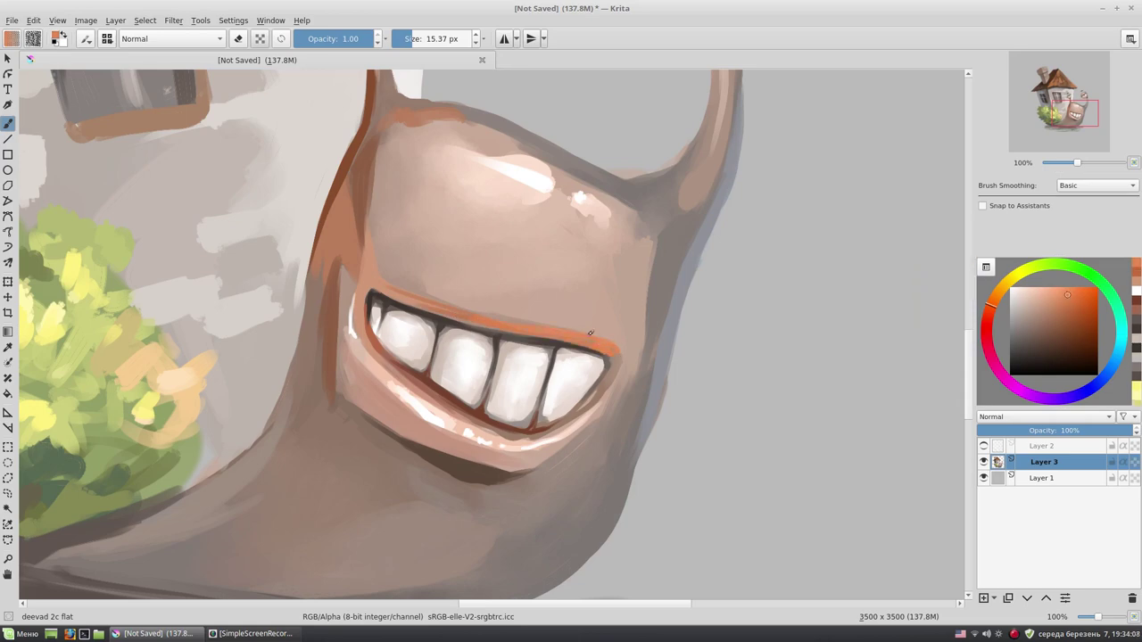
scroll(553, 306, "down", 2)
scroll(761, 461, "up", 1)
scroll(741, 389, "down", 3)
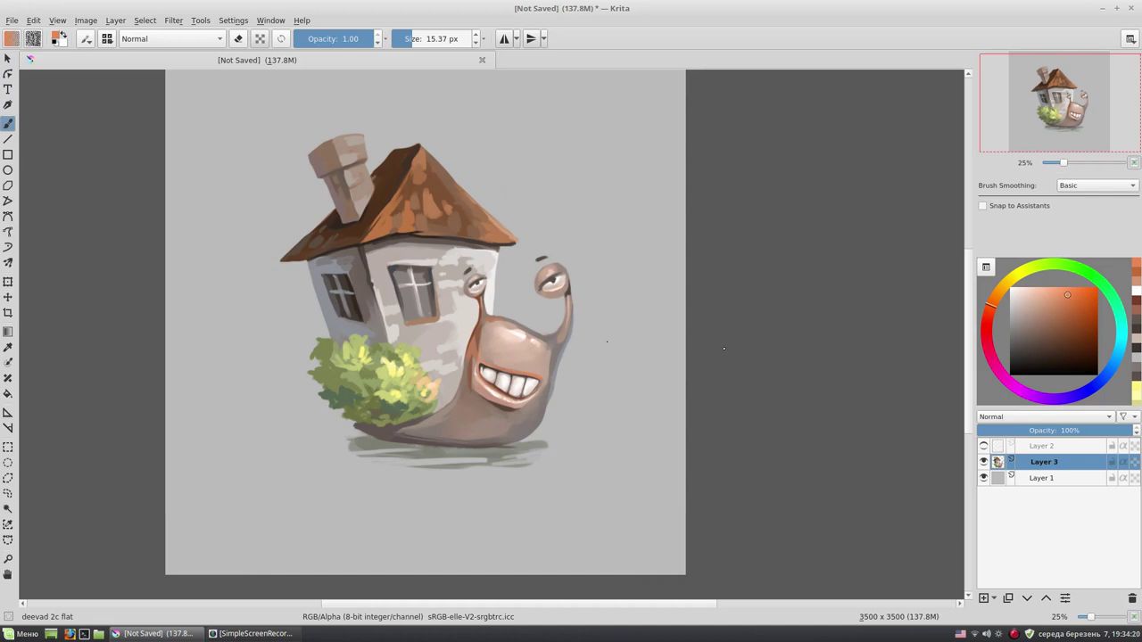
- Darken and blend the right eye's lower outline with a dark brown-grey
scroll(723, 349, "up", 1)
scroll(723, 349, "up", 2)
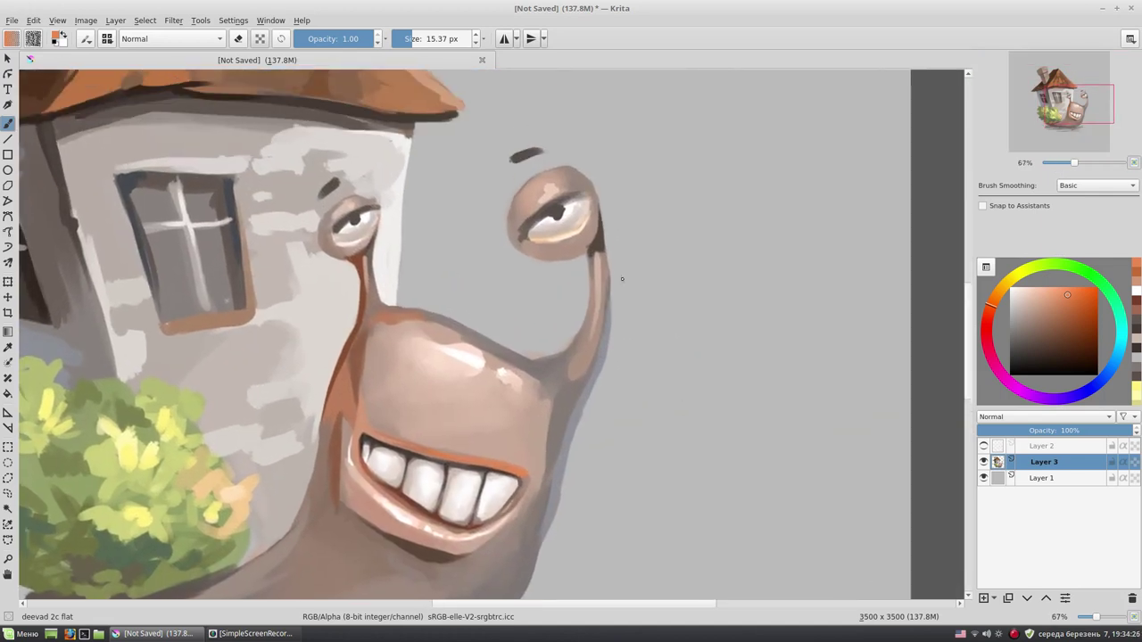
scroll(622, 279, "up", 2)
left_click(678, 308, "ctrl")
left_click(671, 332, "ctrl")
left_click(686, 267, "ctrl")
mouse_move(537, 323)
left_mouse_down()
mouse_move(631, 329)
mouse_move(669, 272)
left_mouse_up()
left_click_drag(615, 322, 671, 270)
mouse_move(499, 287)
left_mouse_down()
mouse_move(591, 332)
mouse_move(596, 321)
left_mouse_up()
mouse_move(529, 304)
left_mouse_down()
mouse_move(612, 321)
mouse_move(655, 280)
left_mouse_up()
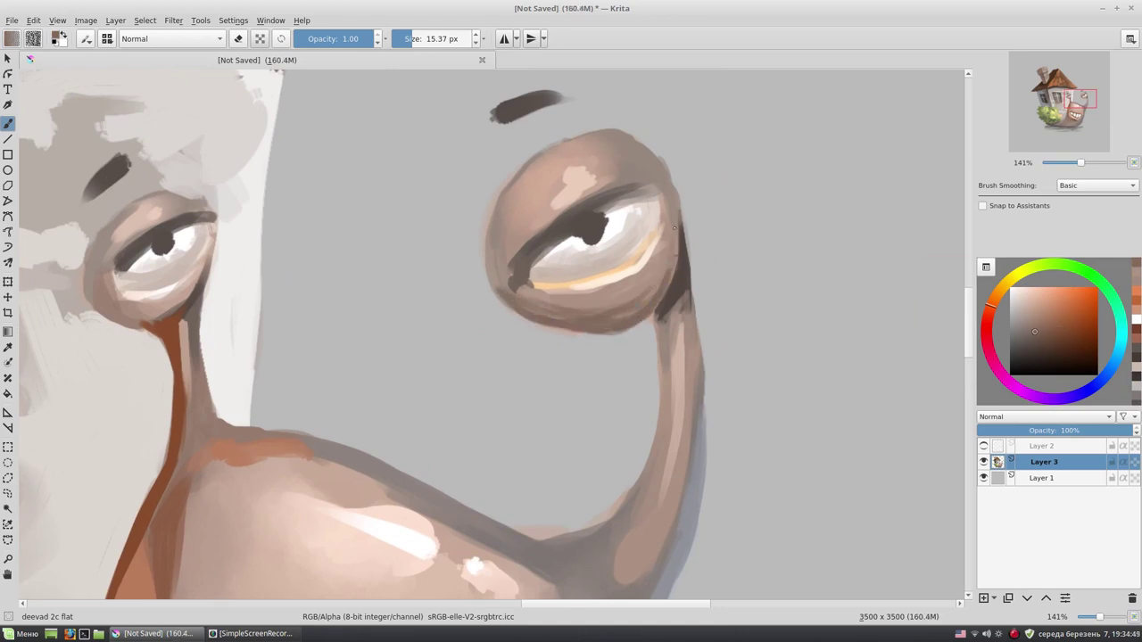
- Darken the right eyelid's lower edge and shade the eye white's right side greyer
key("e")
key("ctrl+z")
key("ctrl+z")
right_click(562, 355)
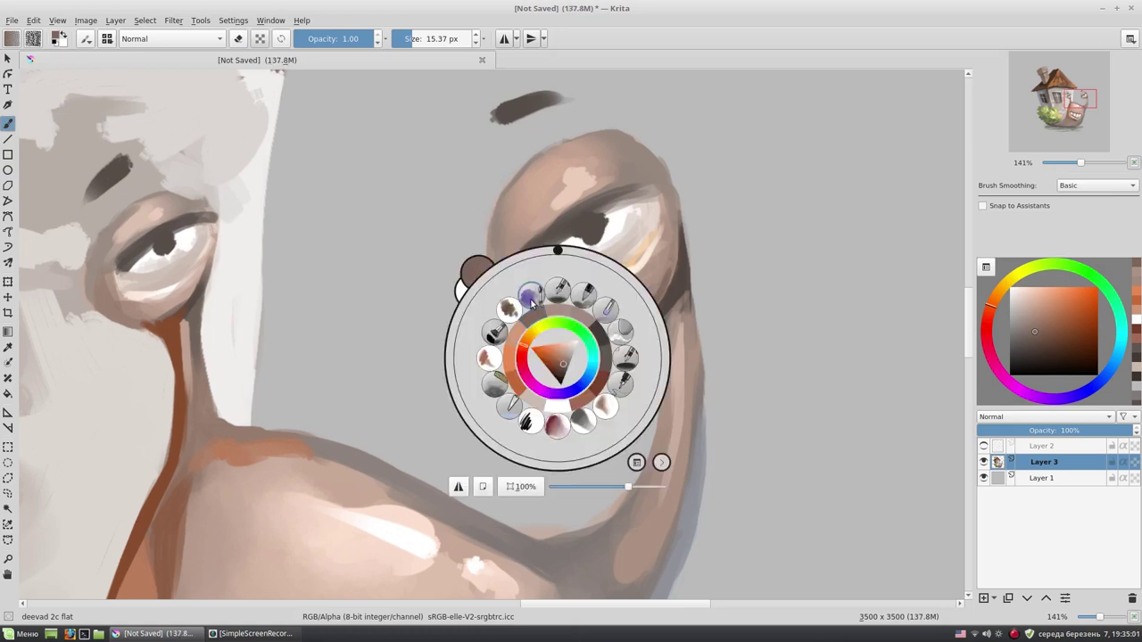
left_click(624, 299)
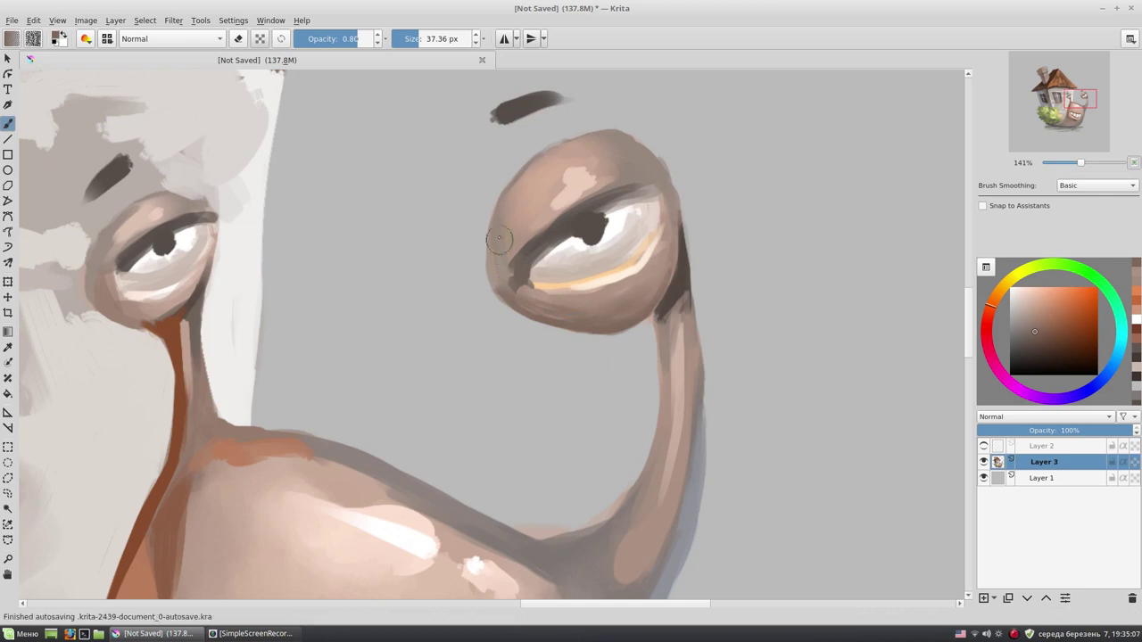
right_click(649, 257)
left_click(539, 274)
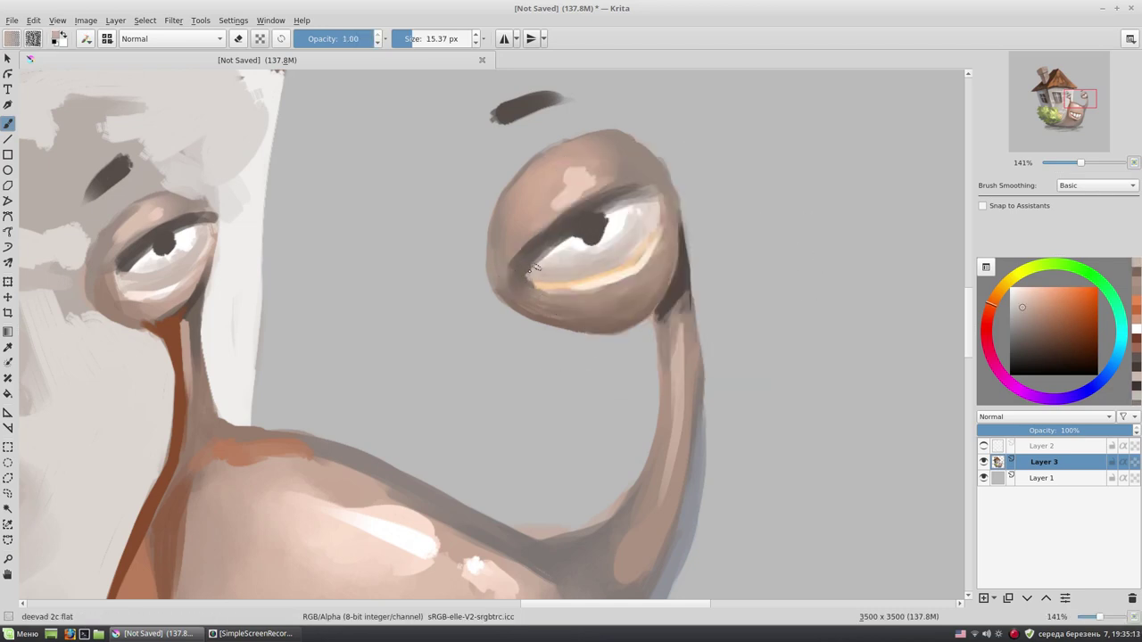
left_click(568, 278, "ctrl")
left_click_drag(525, 281, 571, 278)
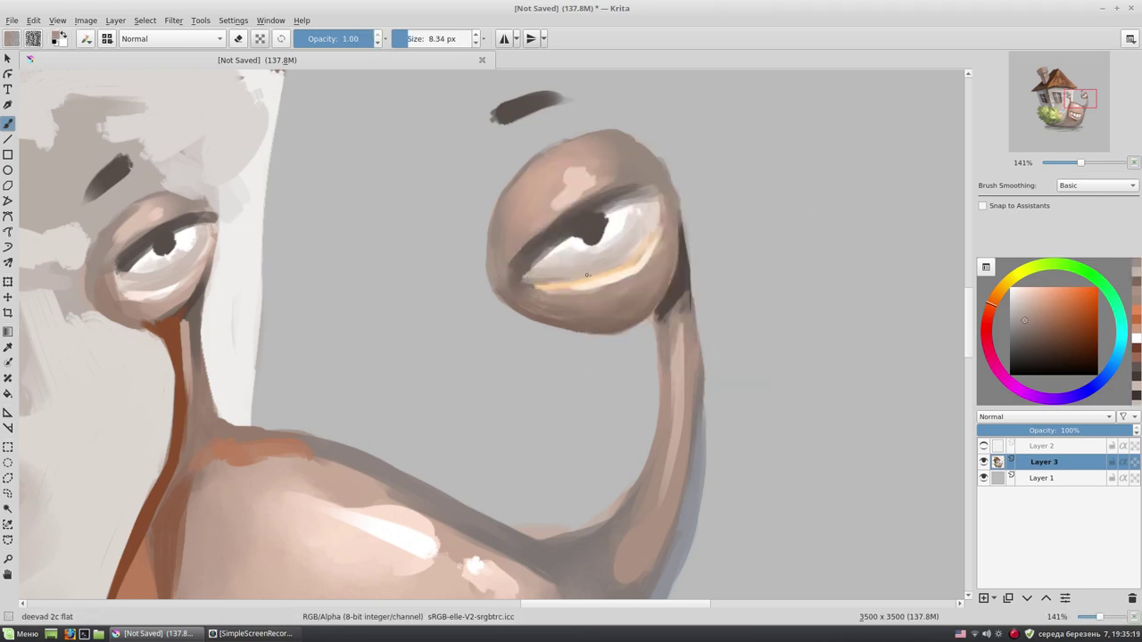
left_click_drag(655, 235, 601, 272)
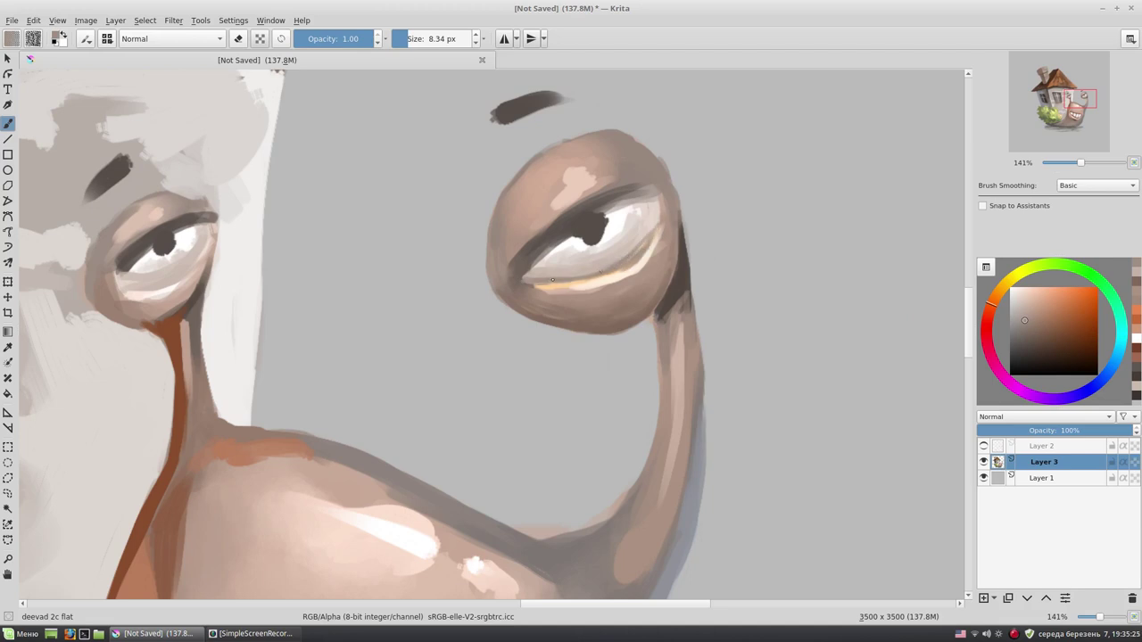
left_click_drag(654, 224, 586, 270)
- Lighten the right side of the eye white and add a light highlight along its rim
right_click(625, 214)
left_click(580, 263)
left_click_drag(642, 230, 624, 214)
right_click(589, 219)
left_click(571, 268)
left_click(545, 287, "ctrl")
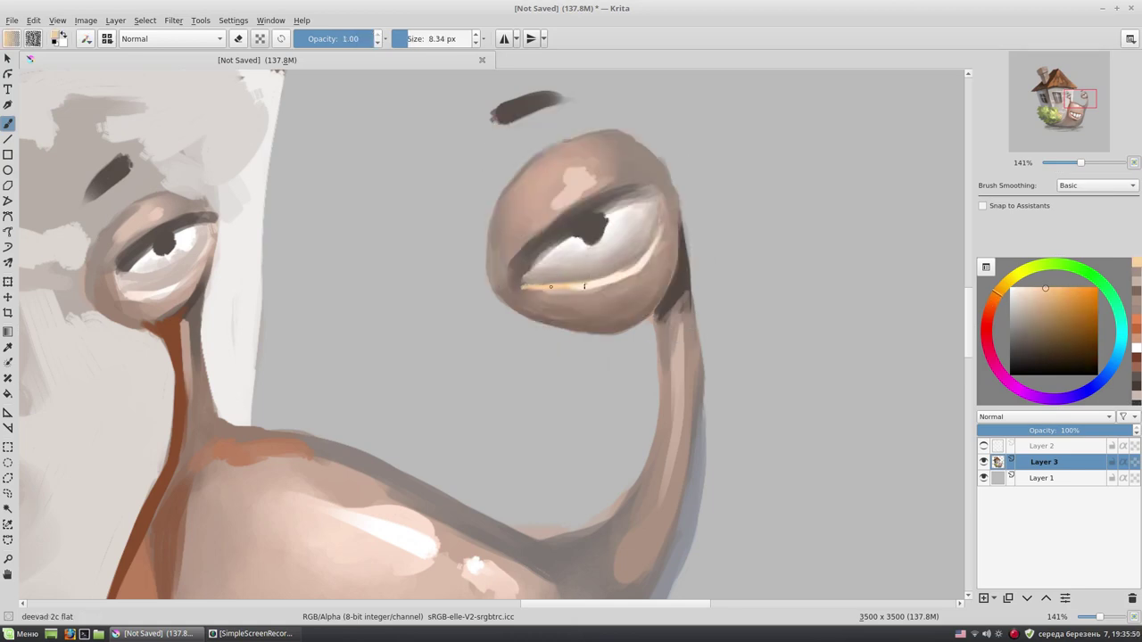
mouse_move(662, 203)
left_mouse_down()
mouse_move(658, 226)
mouse_move(599, 202)
mouse_move(584, 228)
mouse_move(624, 198)
left_mouse_up()
- Darken the pupil and upper eyelid at about 8 px, then add a white pupil highlight
left_click(607, 193, "ctrl")
key("bracketright")
left_click(589, 226, "ctrl")
key("bracketleft")
left_click_drag(535, 254, 594, 205)
left_click(569, 261, "ctrl")
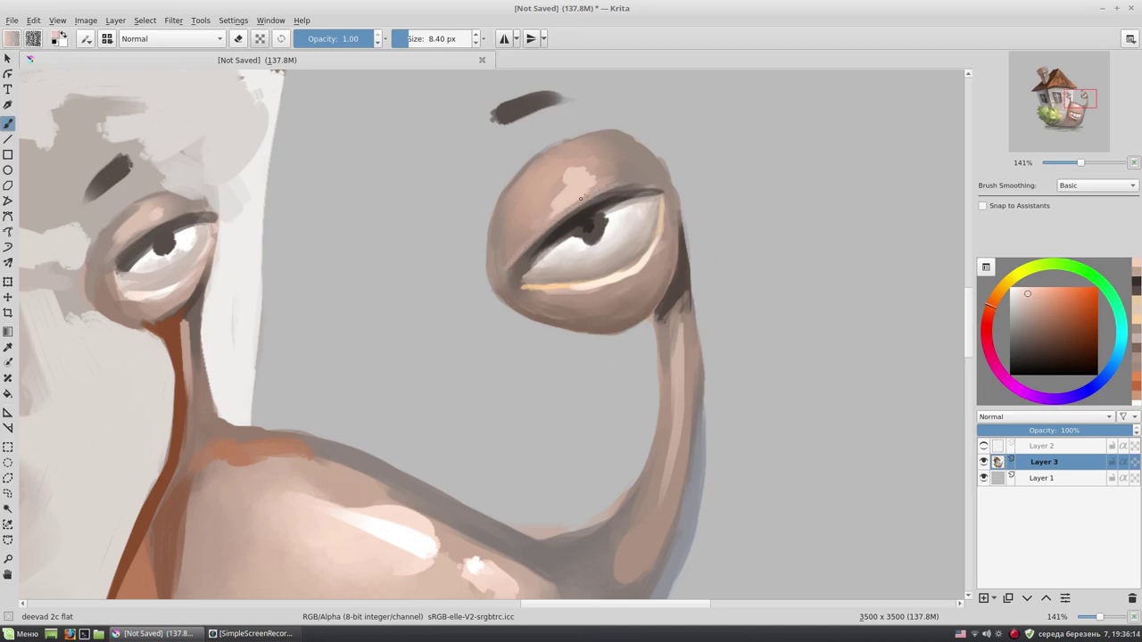
left_click(605, 228, "ctrl")
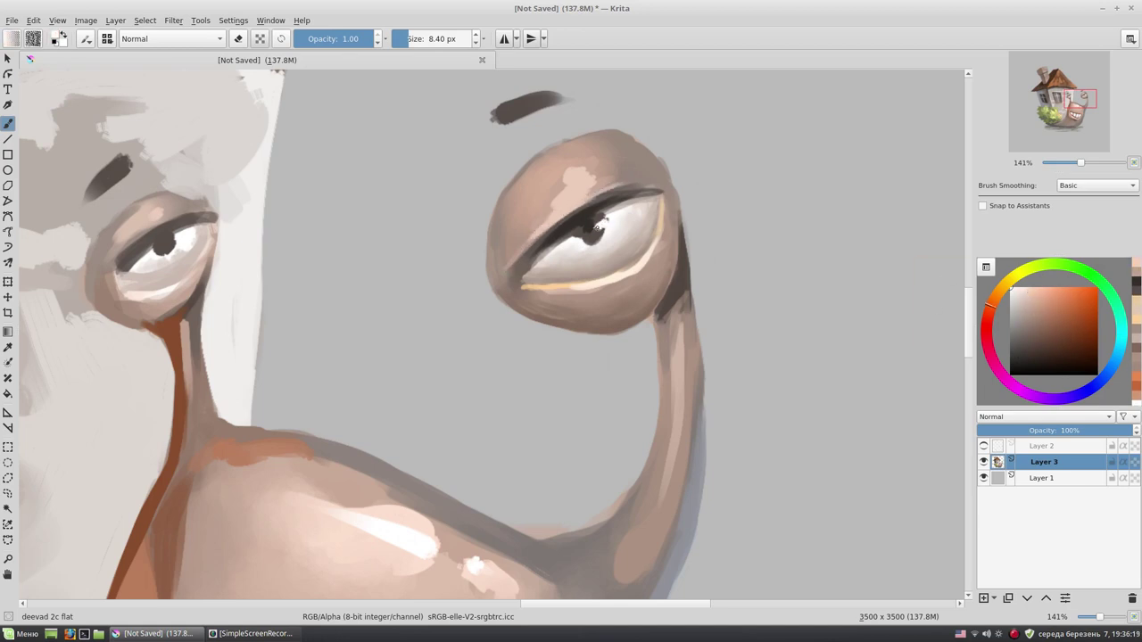
left_click_drag(575, 239, 584, 234)
- Soften the eyeball's top contour with a muted warm grey-pink
left_click(586, 143, "ctrl")
left_click_drag(589, 136, 538, 165)
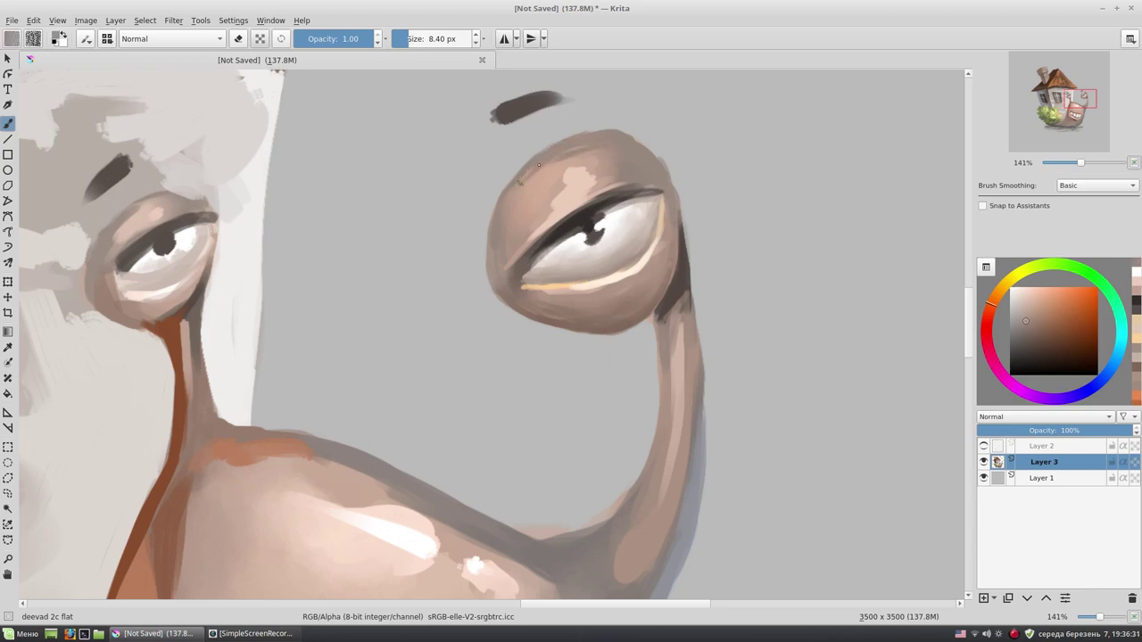
key("e")
left_click_drag(668, 157, 626, 224)
right_click(585, 228)
left_click(558, 166)
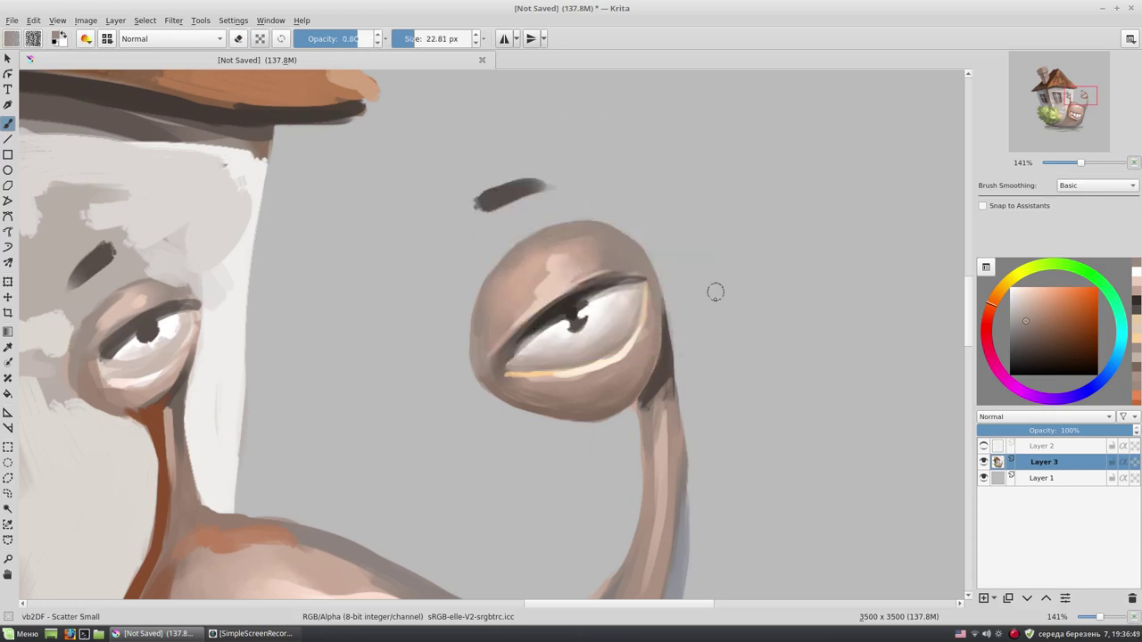
- Add short dark strokes at the right eye's lower-left corner
left_click_drag(549, 345, 571, 247)
right_click(571, 247)
left_click(513, 221)
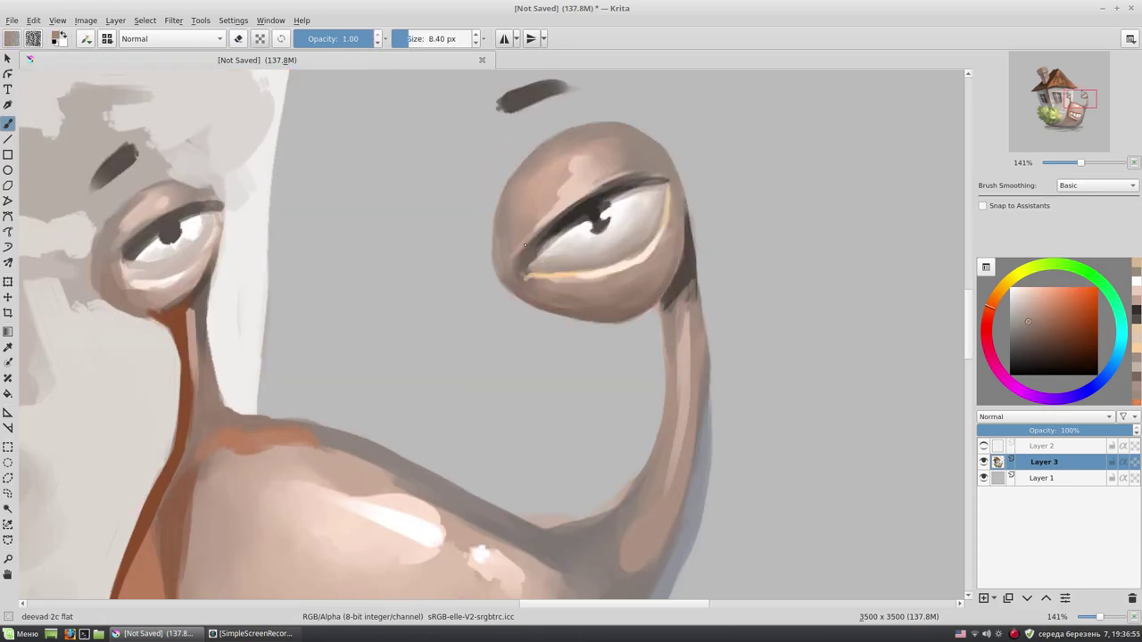
left_click_drag(524, 245, 516, 258)
left_click(537, 265, "ctrl")
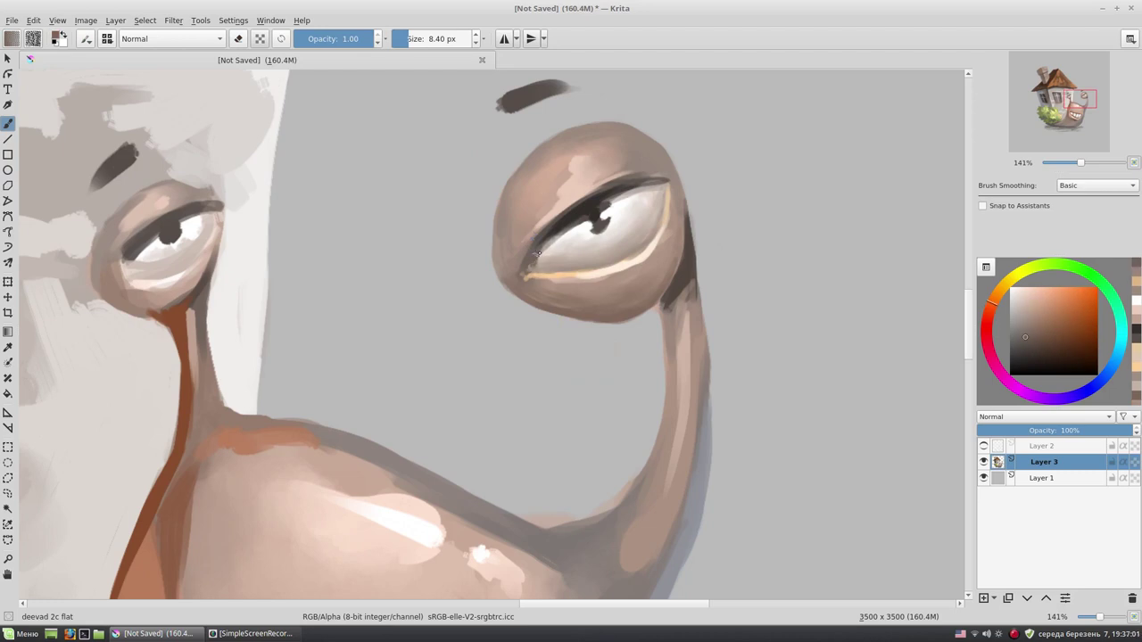
left_click(568, 294, "ctrl")
left_click_drag(533, 256, 522, 277)
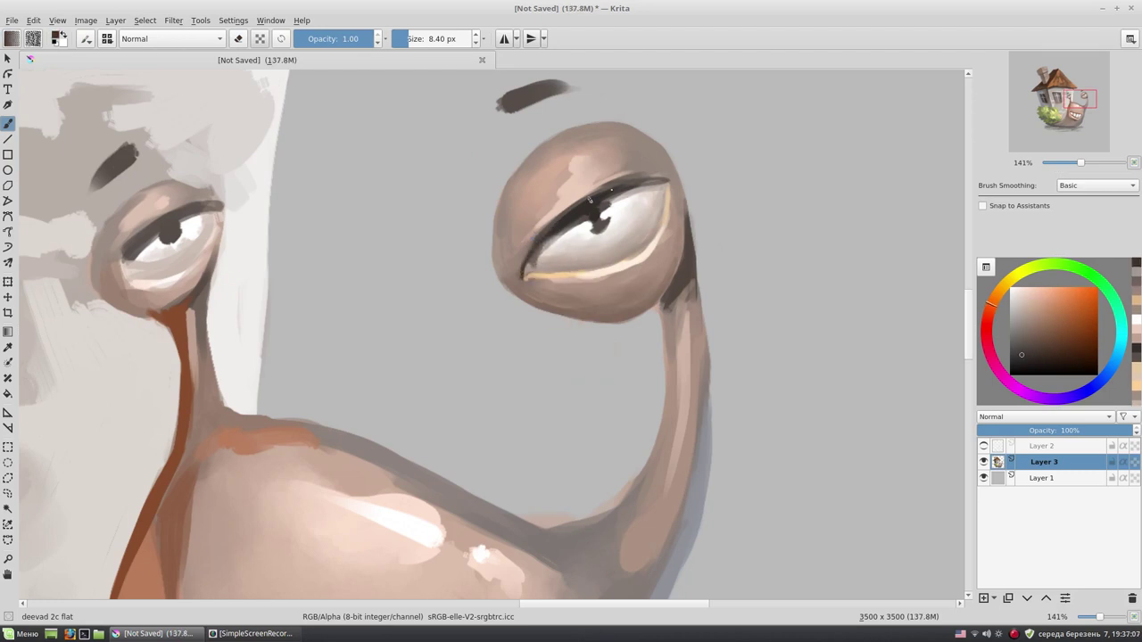
- Thicken the eyebrow arching above the right eye
left_click_drag(564, 215, 597, 204)
left_click_drag(562, 266, 564, 322)
mouse_move(522, 152)
left_mouse_down()
mouse_move(603, 132)
mouse_move(664, 136)
left_mouse_up()
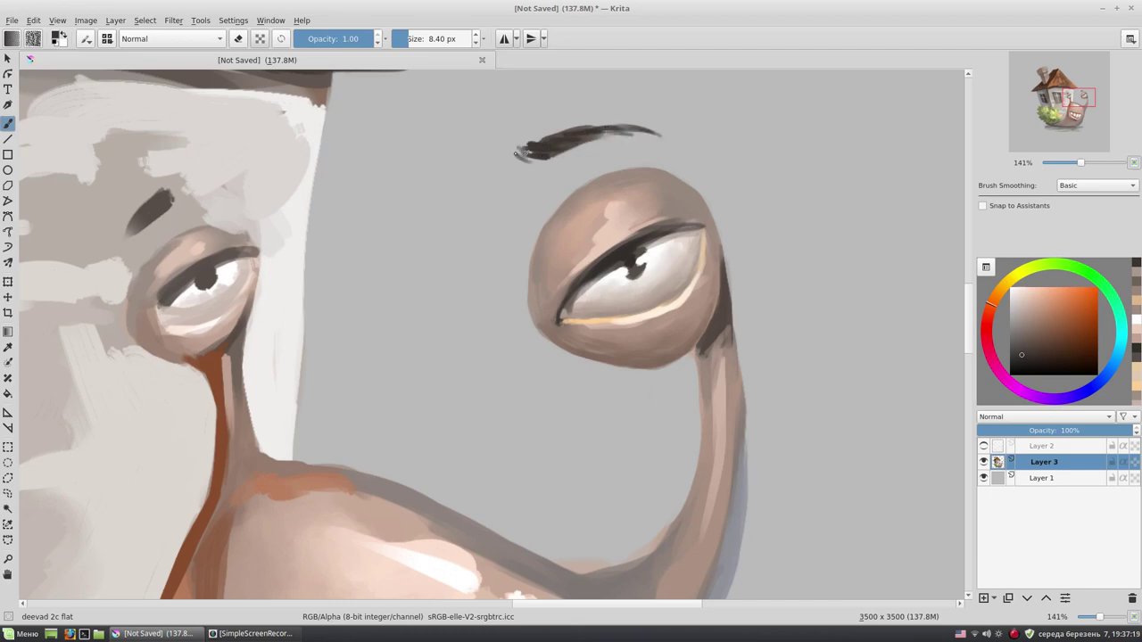
scroll(554, 259, "down", 5)
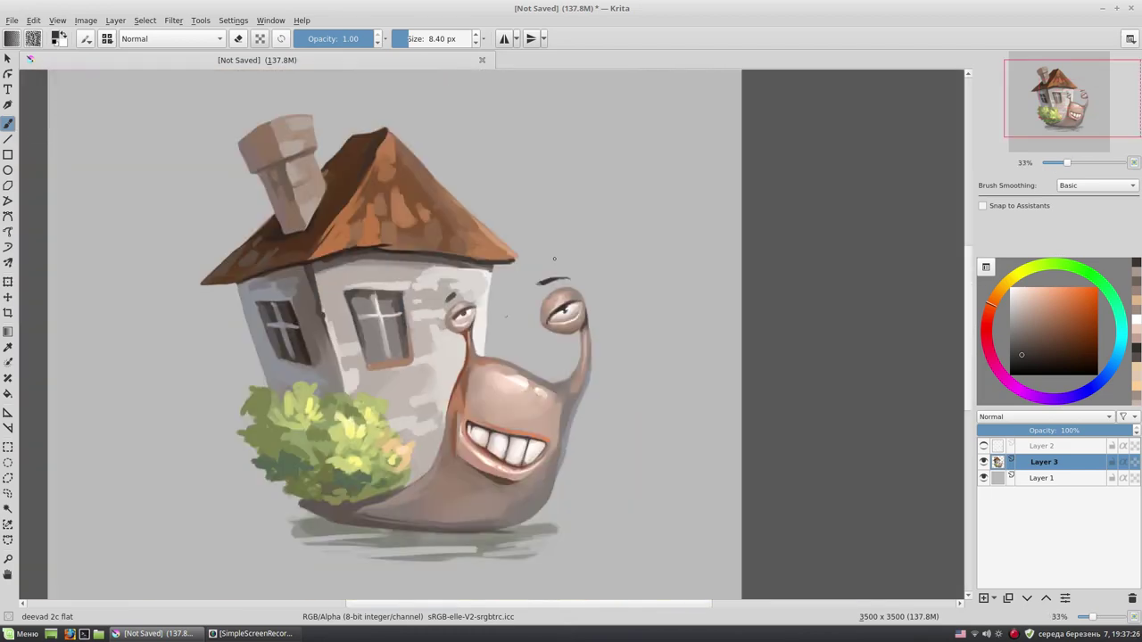
- Paint a dark stroke along the big eye's right edge with a ~13 px brush
scroll(554, 259, "up", 4)
scroll(561, 247, "up", 1)
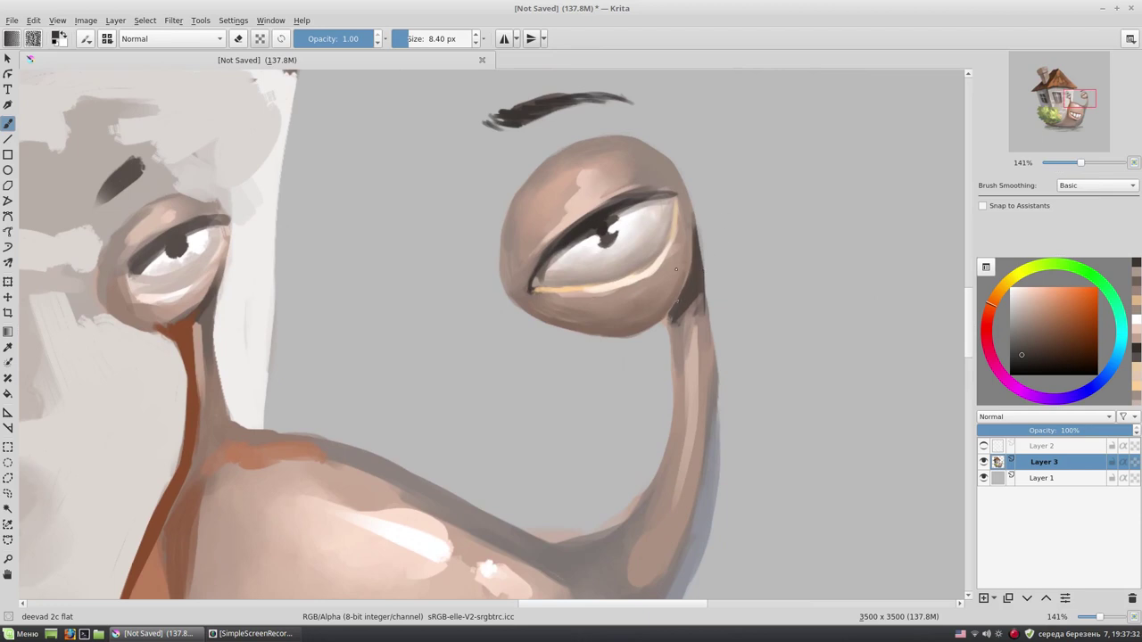
mouse_move(688, 282)
left_mouse_down()
mouse_move(694, 234)
mouse_move(692, 295)
left_mouse_up()
key("bracketright")
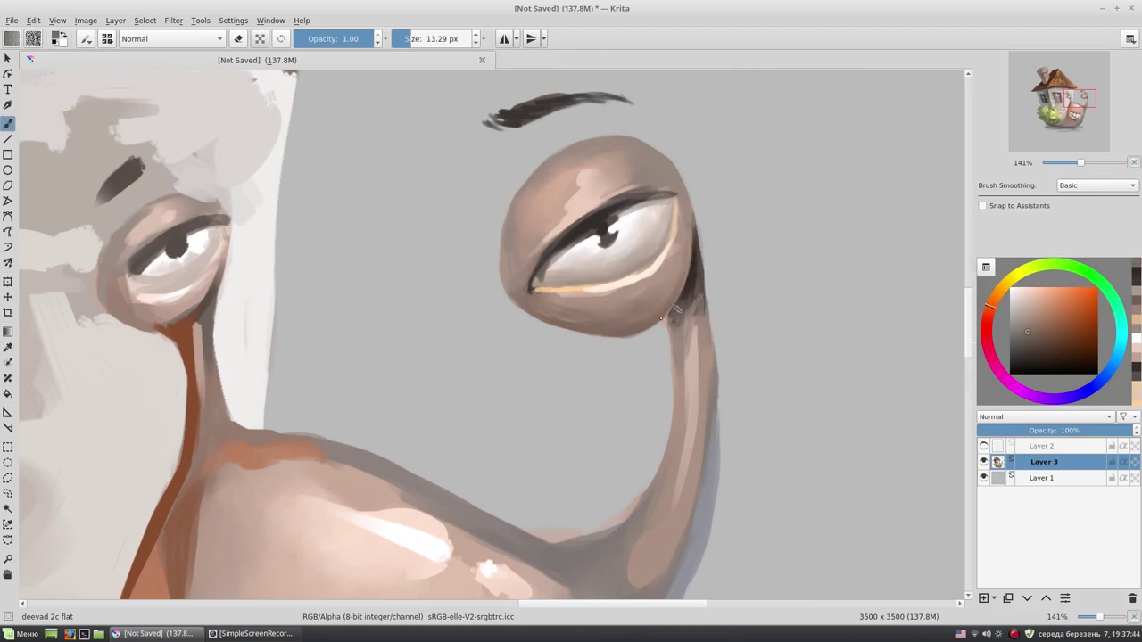
left_click(674, 304, "ctrl")
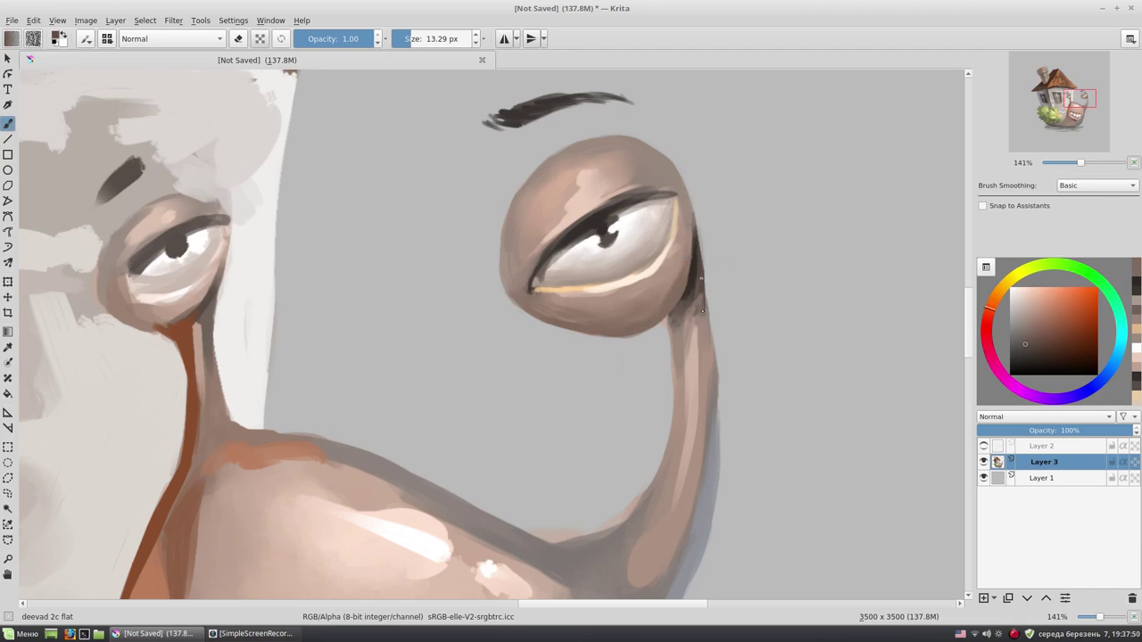
left_click(701, 293, "ctrl")
key("e")
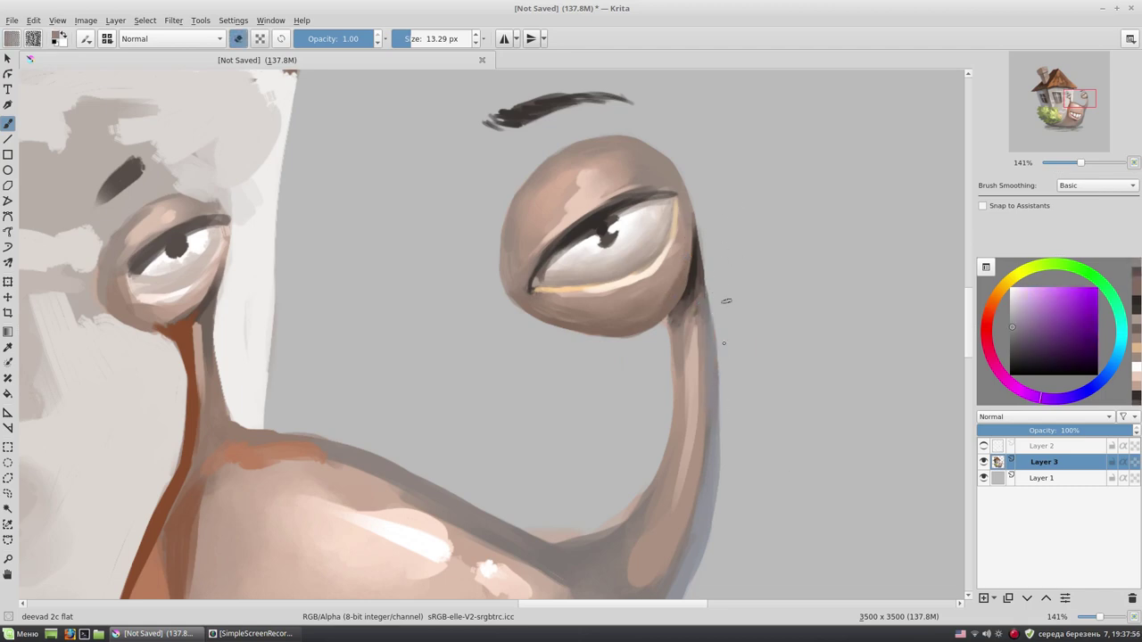
- Swap brushes and pan the view over to the smaller left eye
right_click(711, 275)
left_click(683, 330)
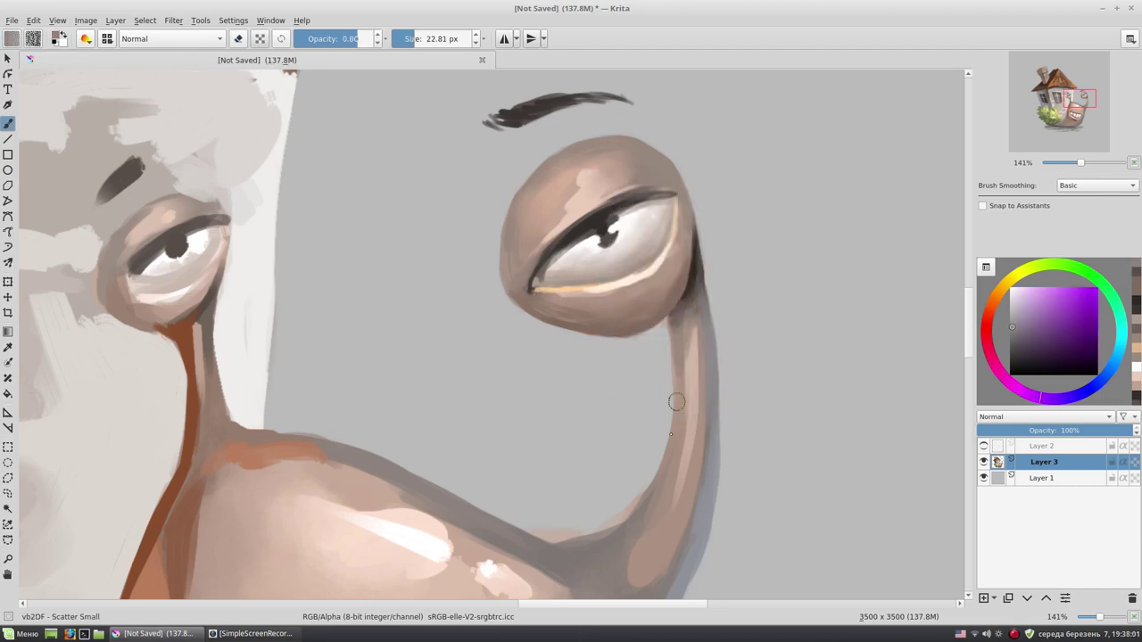
left_click_drag(676, 402, 542, 293)
key("slash")
left_click_drag(387, 247, 580, 229)
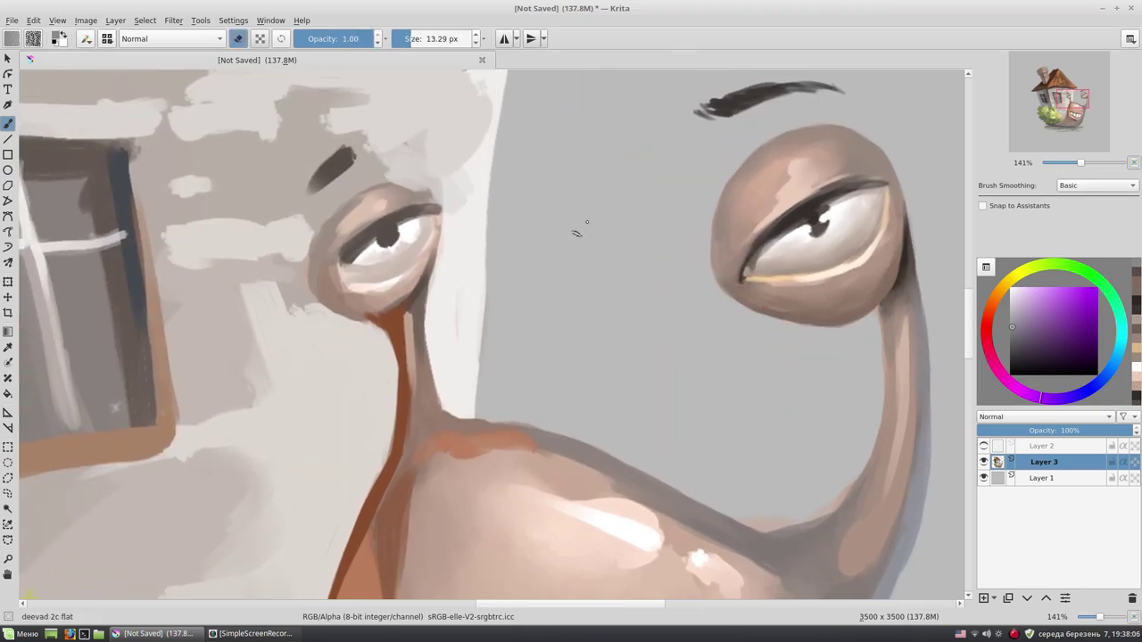
- Outline all edges of the small left eyeball in sampled dark brown
left_click(339, 282, "ctrl")
left_click_drag(323, 237, 310, 284)
left_click_drag(326, 239, 321, 303)
mouse_move(339, 203)
left_mouse_down()
mouse_move(426, 185)
mouse_move(437, 241)
left_mouse_up()
mouse_move(314, 294)
left_mouse_down()
mouse_move(361, 319)
mouse_move(403, 293)
left_mouse_up()
left_click_drag(437, 243, 401, 291)
left_click_drag(319, 288, 333, 223)
left_click_drag(360, 200, 419, 188)
- Soften the small eye's white and edges with Scatter Small, then add light highlights
right_click(436, 199)
left_click(376, 244)
mouse_move(366, 280)
left_mouse_down()
mouse_move(419, 278)
mouse_move(430, 237)
left_mouse_up()
mouse_move(419, 192)
left_mouse_down()
mouse_move(344, 214)
mouse_move(339, 229)
left_mouse_up()
right_click(393, 212)
left_click(333, 257)
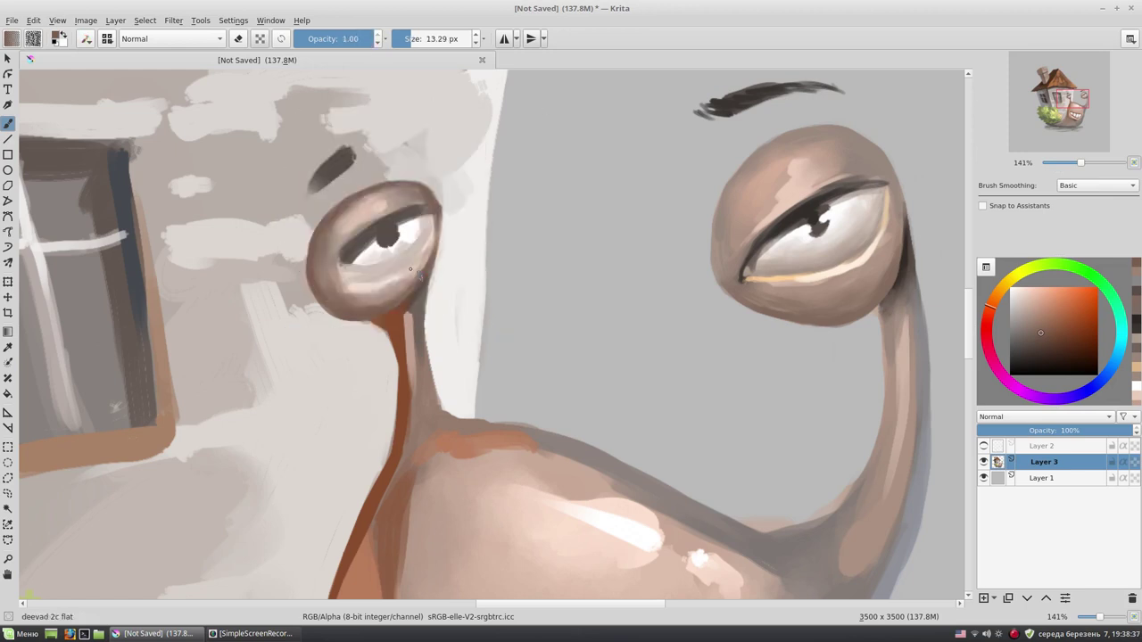
left_click_drag(352, 267, 371, 252)
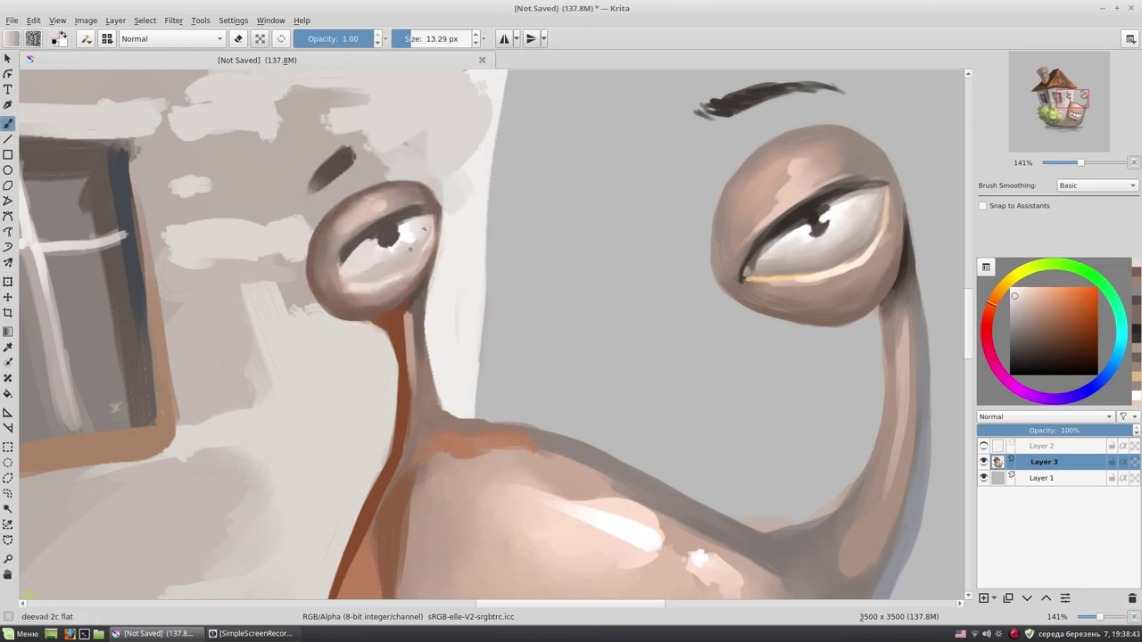
mouse_move(426, 227)
left_mouse_down()
mouse_move(406, 254)
mouse_move(421, 246)
mouse_move(415, 260)
left_mouse_up()
- Darken parts of the small eyeball with the brush shrunk to about 10 px
left_click(394, 261, "ctrl")
key("bracketleft")
left_click(362, 288, "ctrl")
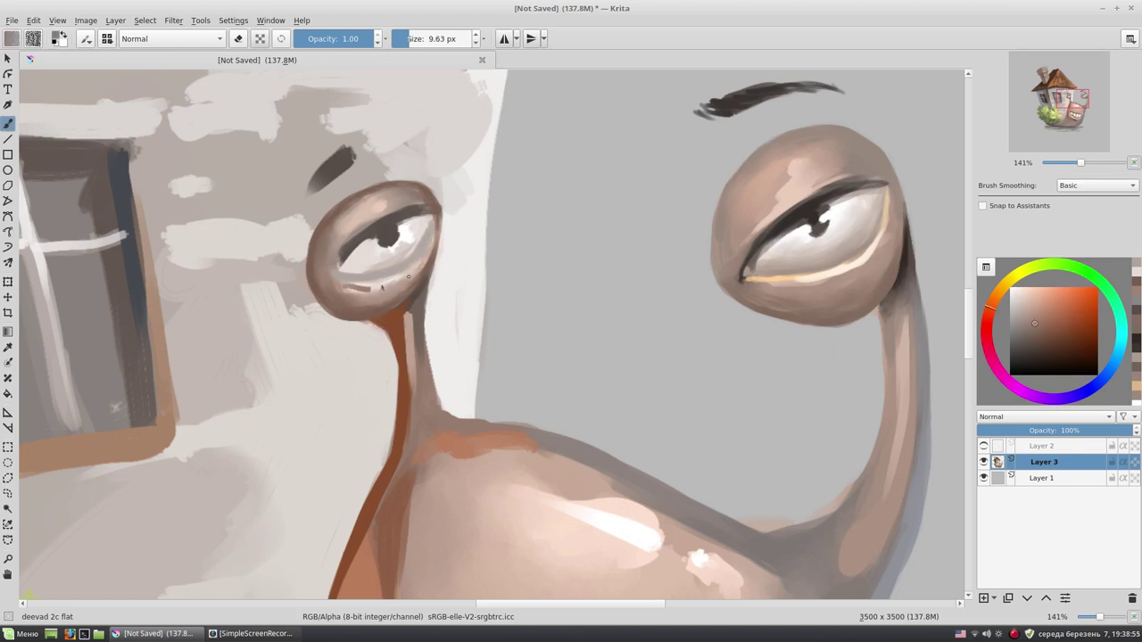
left_click(350, 264, "ctrl")
right_click(436, 240)
left_click(409, 174)
right_click(345, 240)
left_click(332, 259)
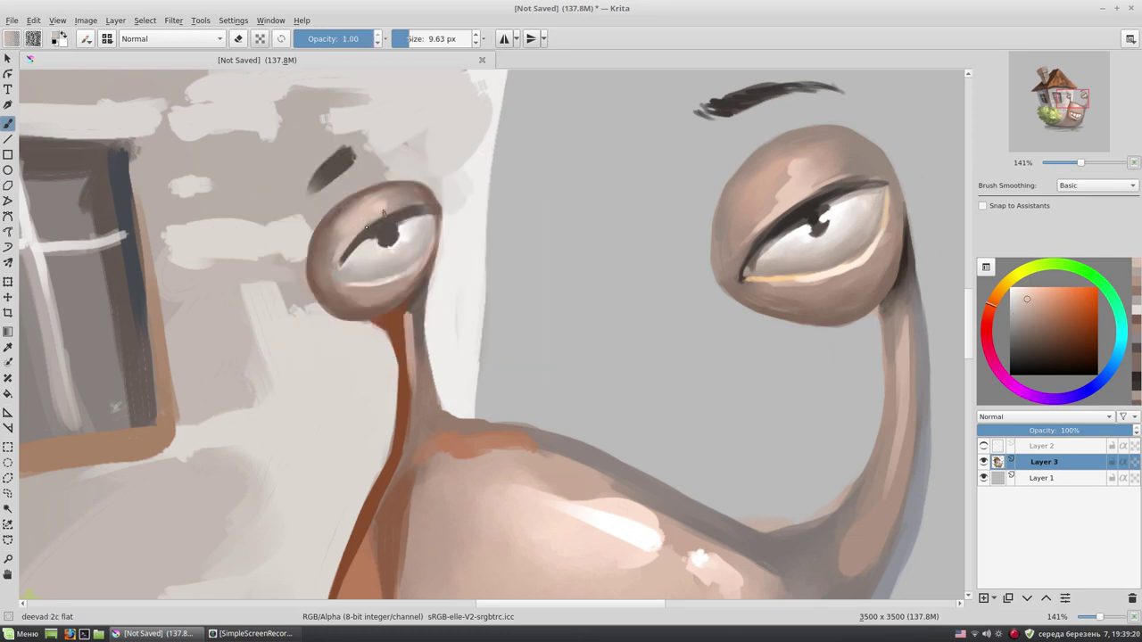
- Darken the small eye's lower eyelid with a mid grey-brown at about 7 px
left_click(338, 277, "ctrl")
left_click(444, 225, "ctrl")
key("bracketleft")
left_click(431, 307, "ctrl")
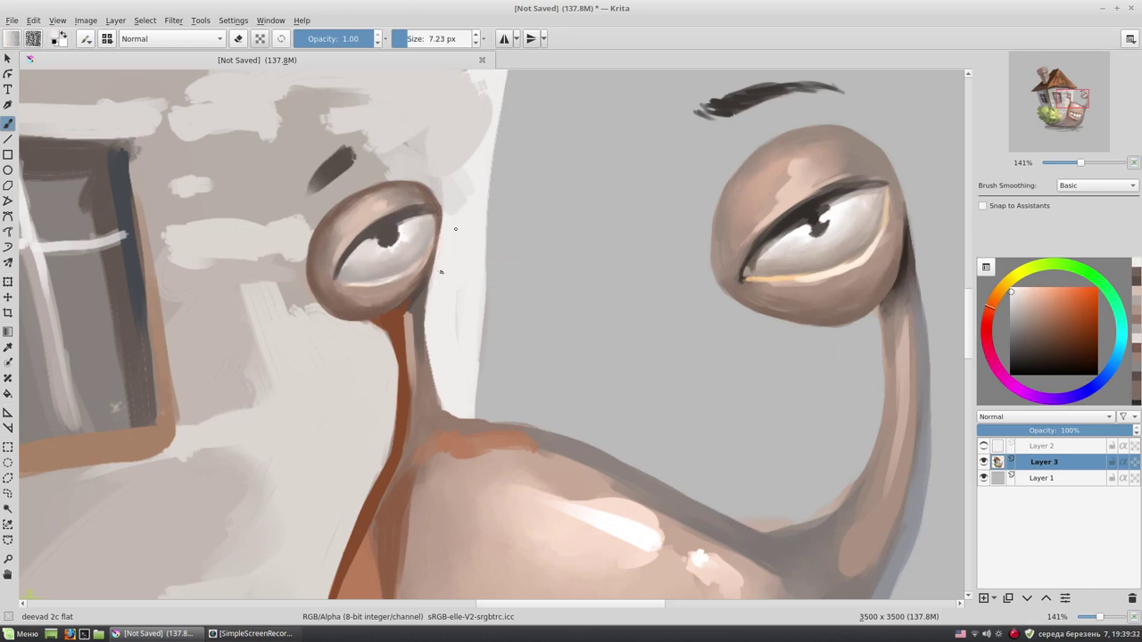
left_click(1022, 321)
left_click_drag(339, 279, 373, 280)
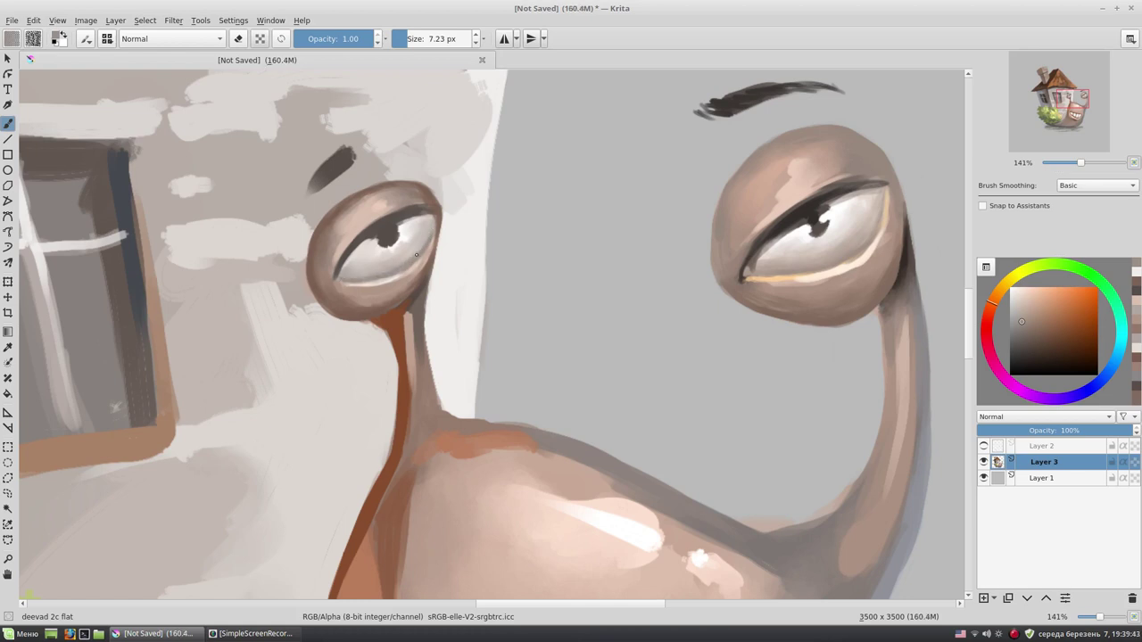
- Soften the lower-left eyelid with lighter strokes and dab dark over the pupil highlight
right_click(465, 196)
left_click(402, 237)
left_click_drag(371, 268, 344, 264)
right_click(496, 207)
left_click(424, 259)
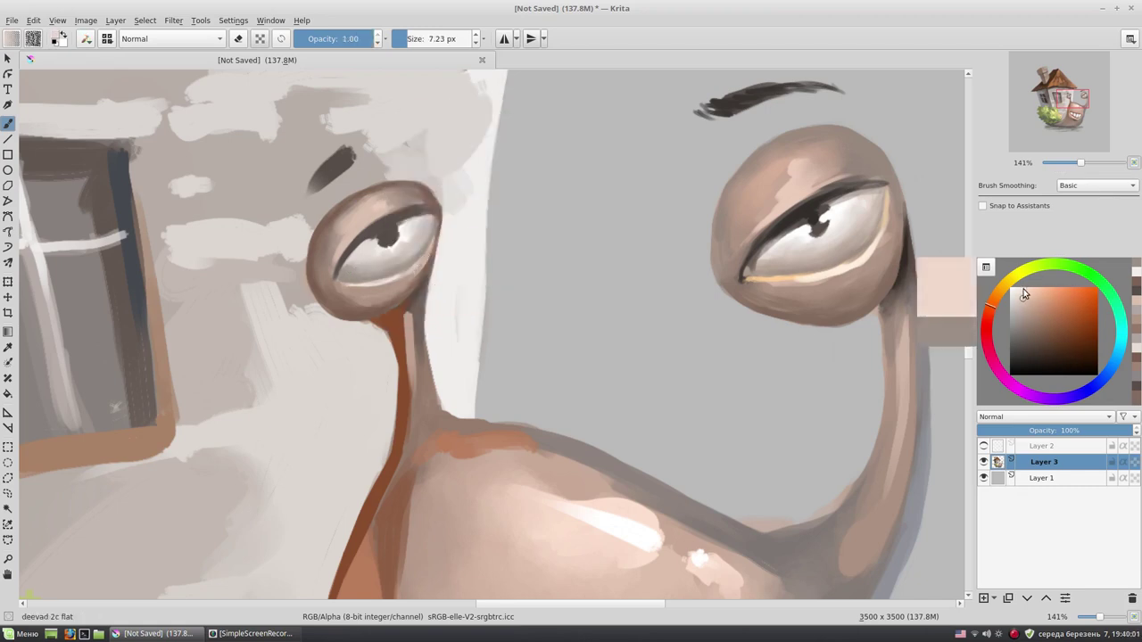
left_click(1006, 284)
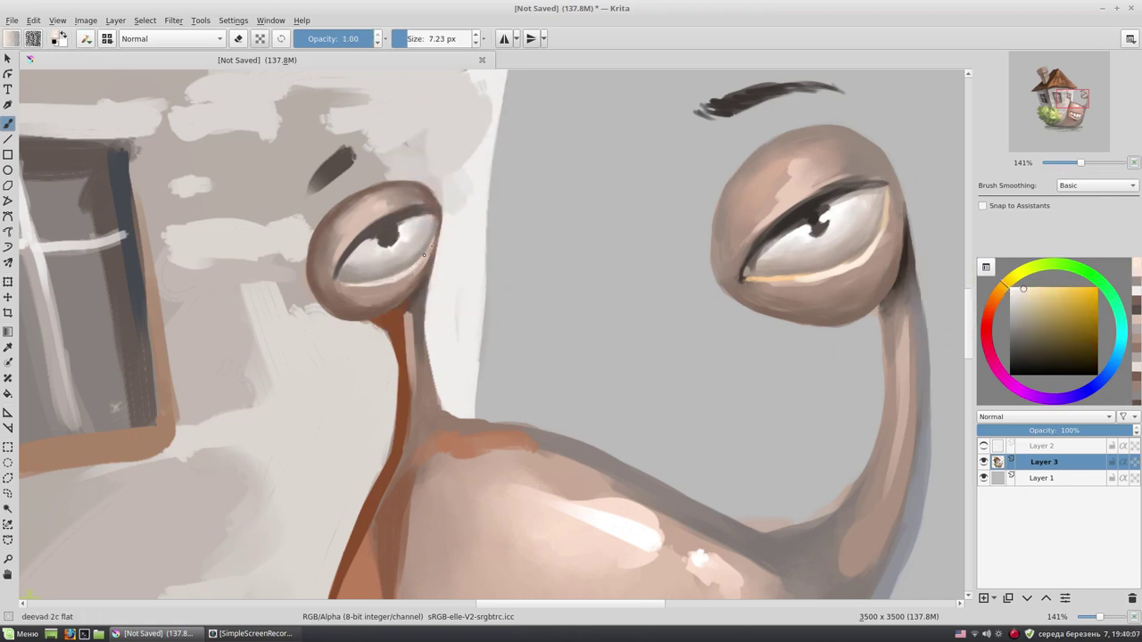
left_click(393, 232, "ctrl")
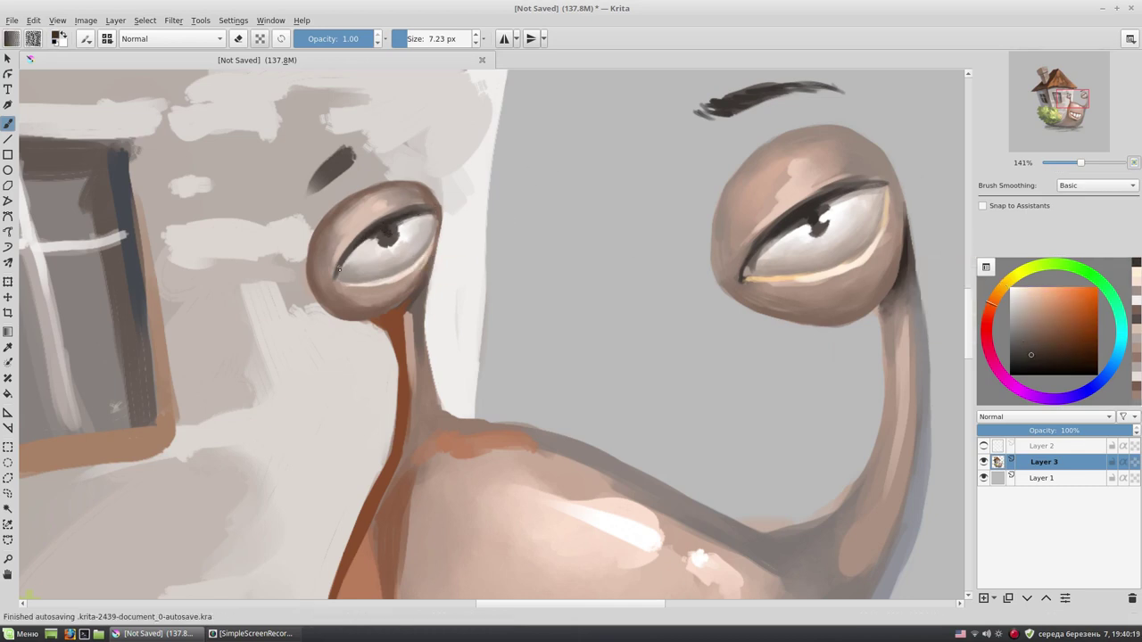
left_click(402, 225, "ctrl")
left_click(395, 232)
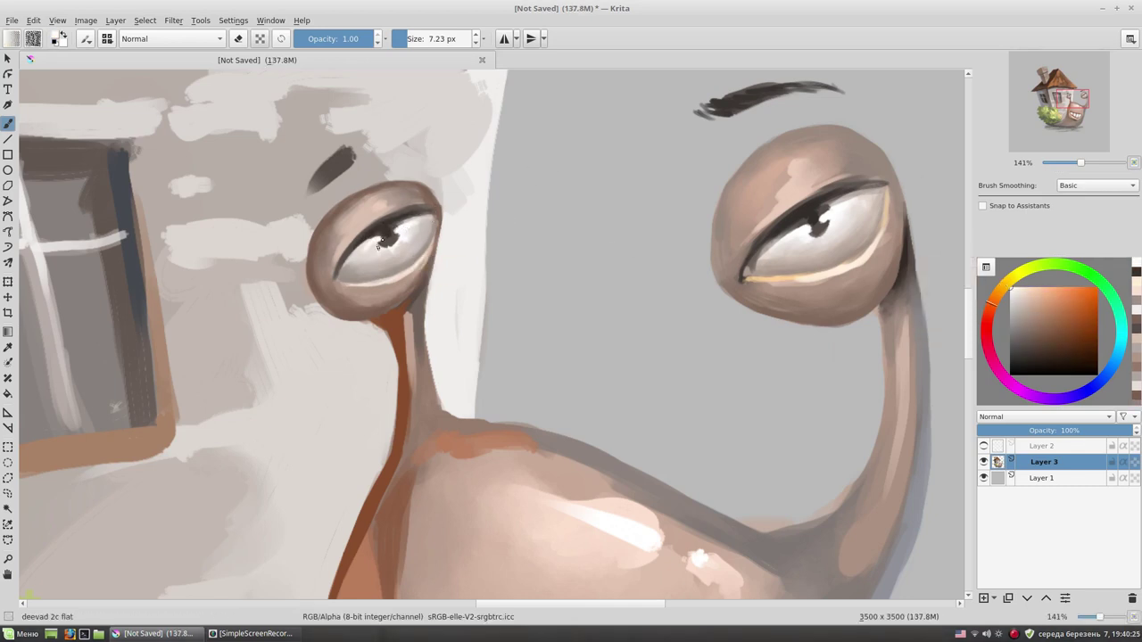
- Extend the left eyebrow with dark hatched strokes
right_click(470, 194)
right_click(414, 196)
left_click(396, 140)
right_click(408, 194)
left_click(407, 147)
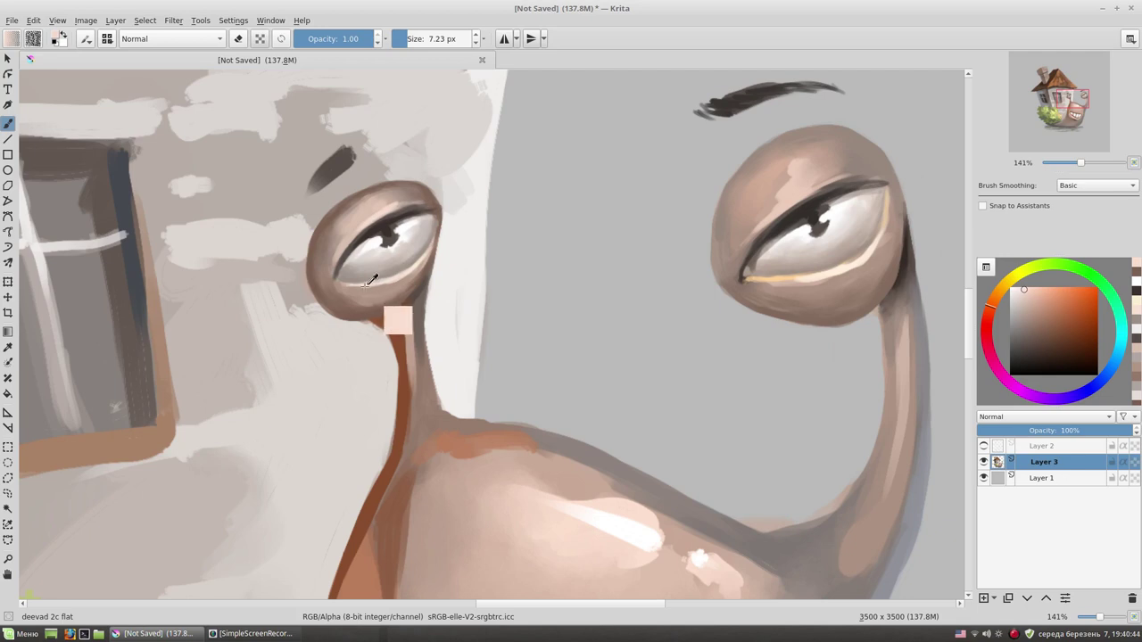
left_click(338, 282, "ctrl")
left_click(392, 228, "ctrl")
left_click_drag(357, 141, 278, 223)
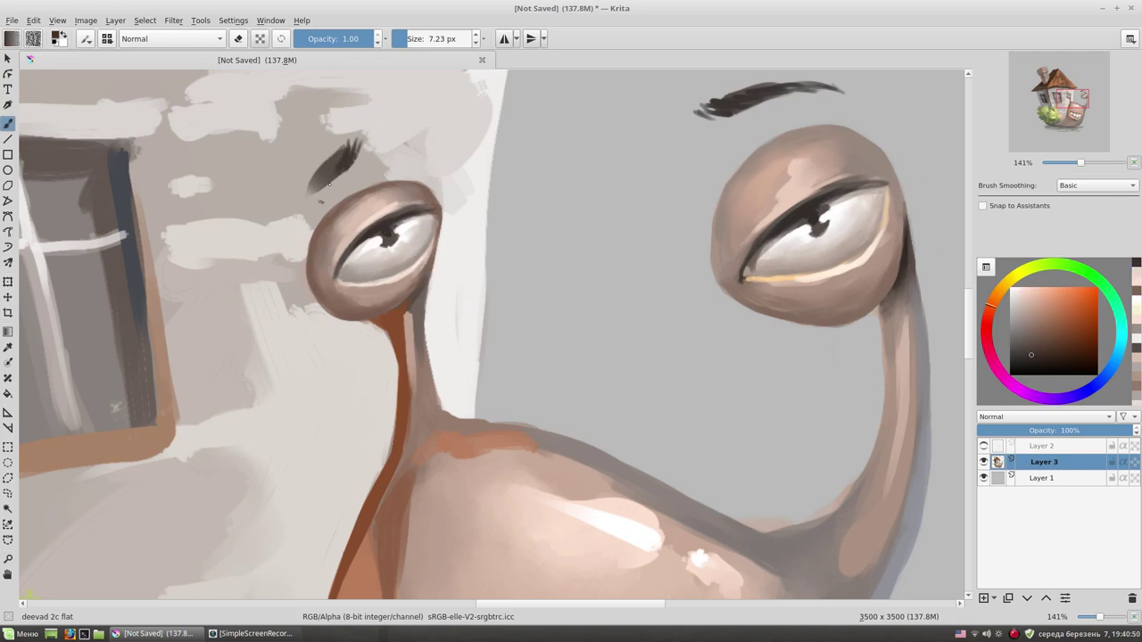
left_click_drag(377, 138, 339, 174)
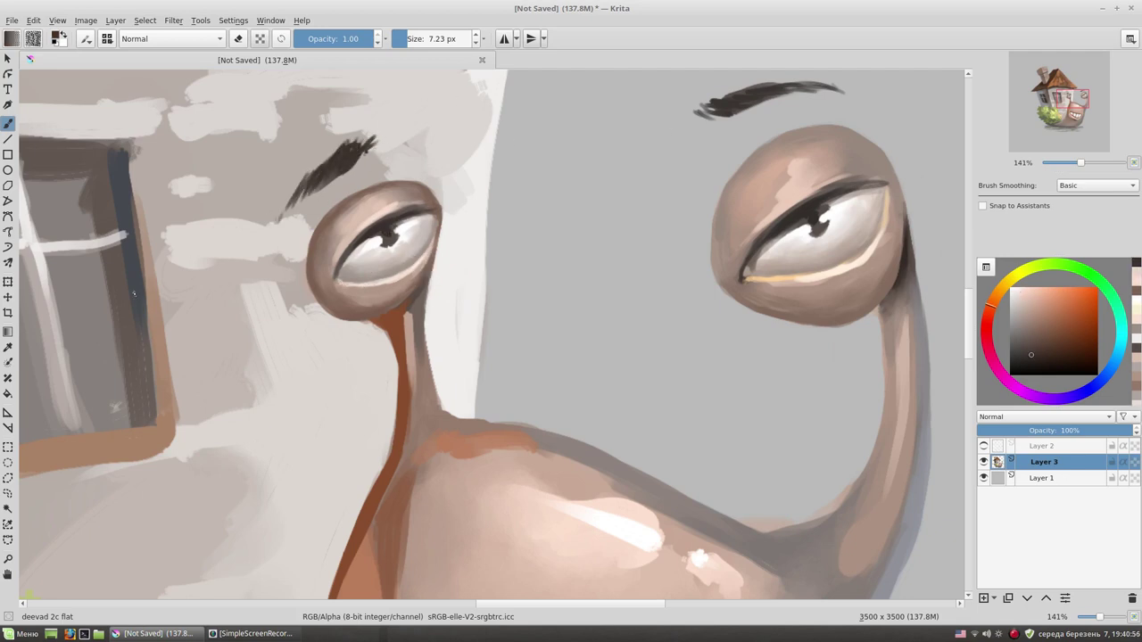
scroll(690, 374, "down", 5)
mouse_move(691, 375)
left_mouse_down()
mouse_move(690, 347)
mouse_move(731, 308)
mouse_move(791, 334)
left_mouse_up()
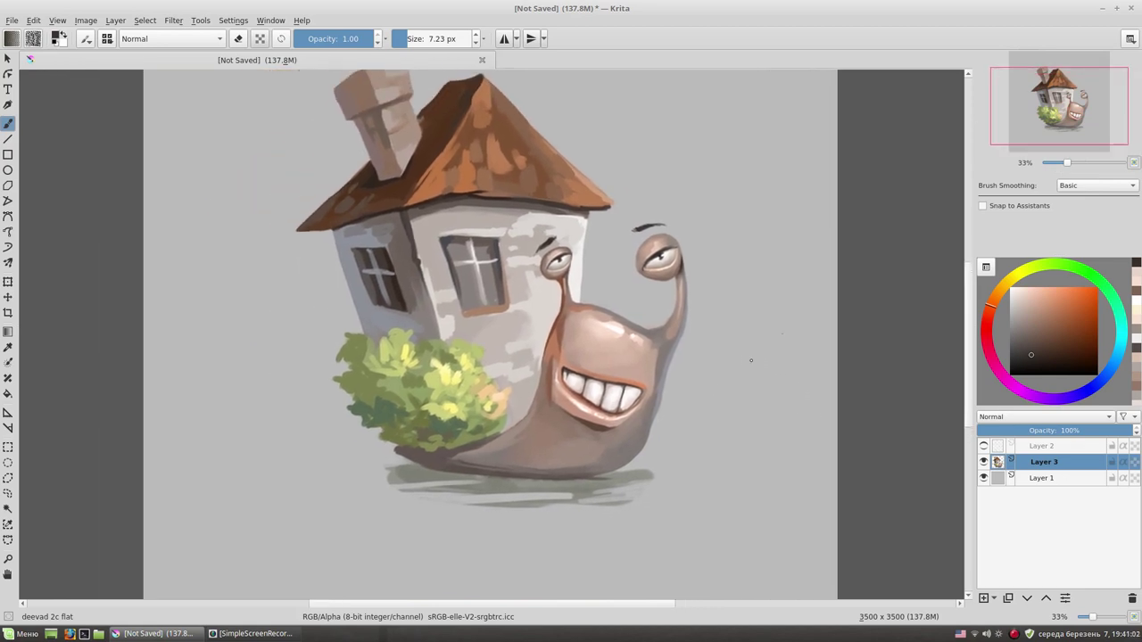
- Enlarge the brush to about 27 px and paint a lighter yellow stroke along the snail's lower edge
scroll(571, 341, "up", 1)
left_click_drag(571, 342, 624, 342)
left_click(517, 383, "ctrl")
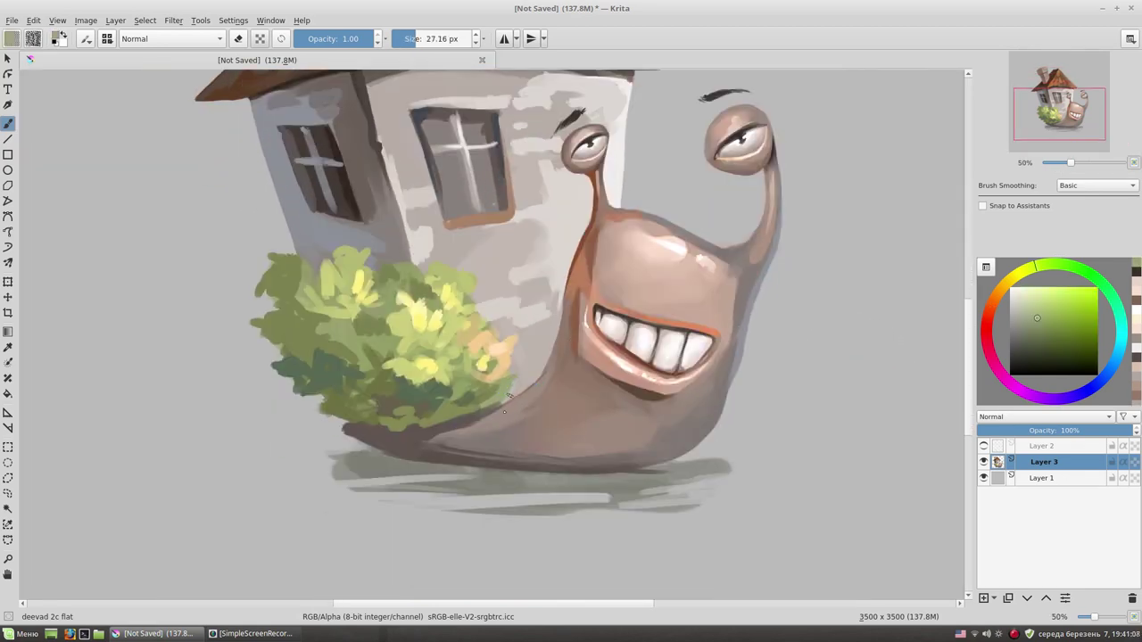
left_click(467, 424, "ctrl")
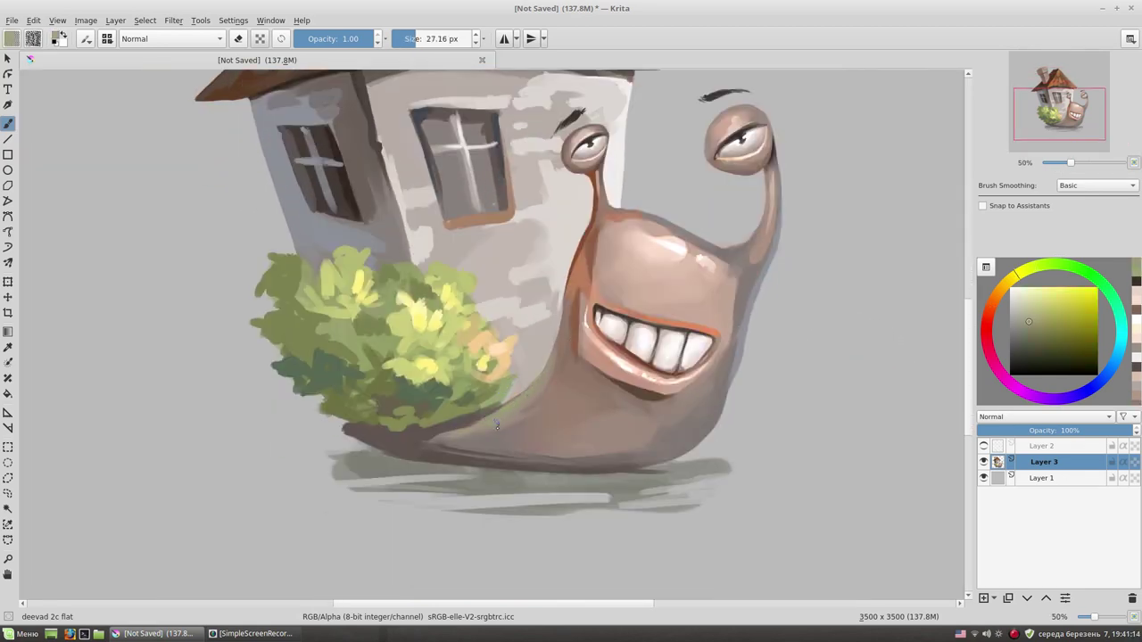
left_click_drag(453, 439, 501, 439)
- Darken the roof's lower edge with a near-black stroke
scroll(666, 370, "up", 2)
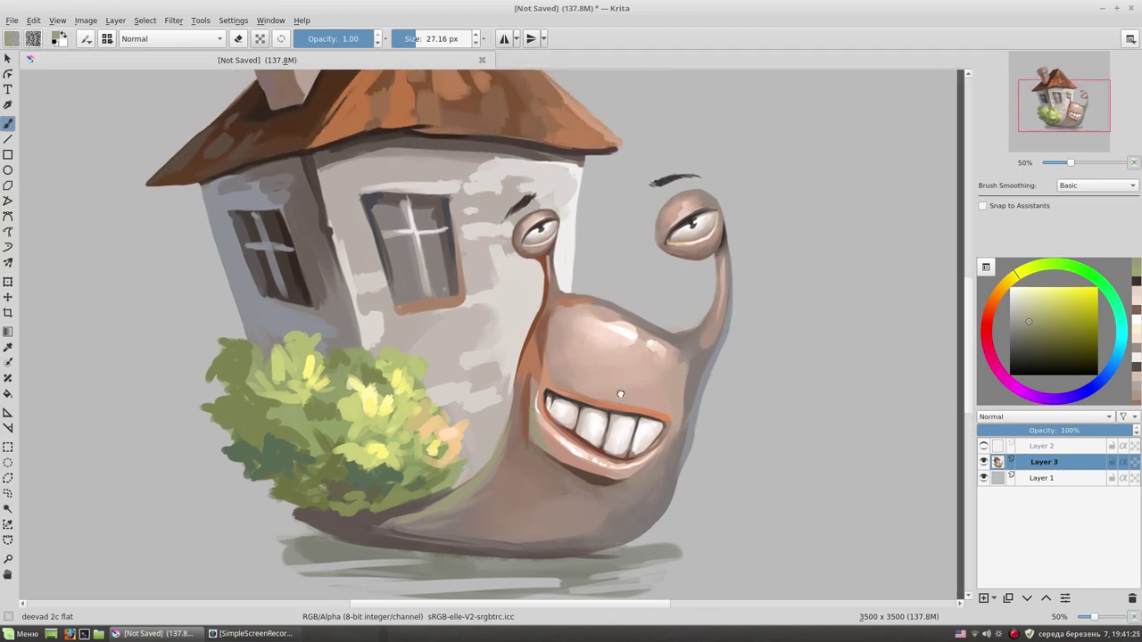
left_click(661, 223, "ctrl")
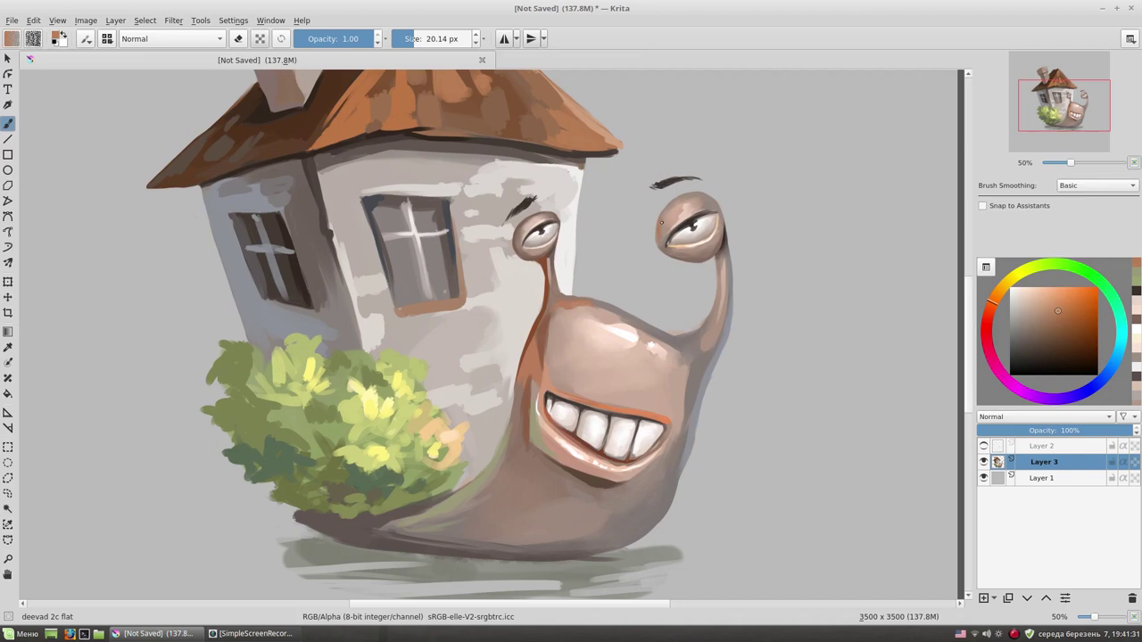
left_click_drag(661, 244, 686, 224)
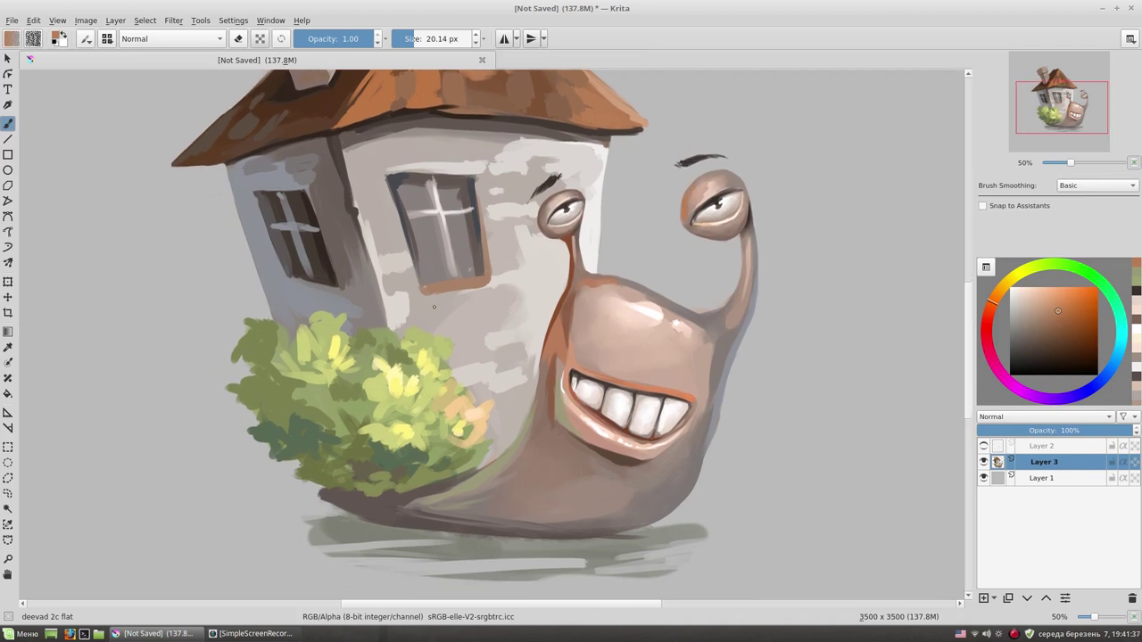
left_click(483, 265, "ctrl")
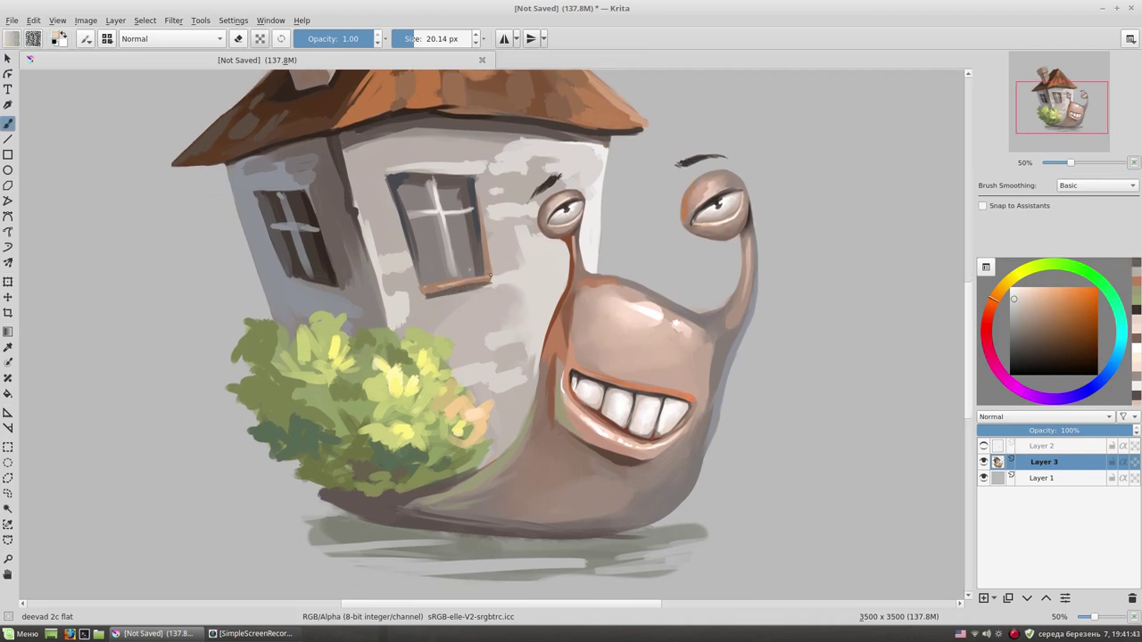
left_click(509, 273, "ctrl")
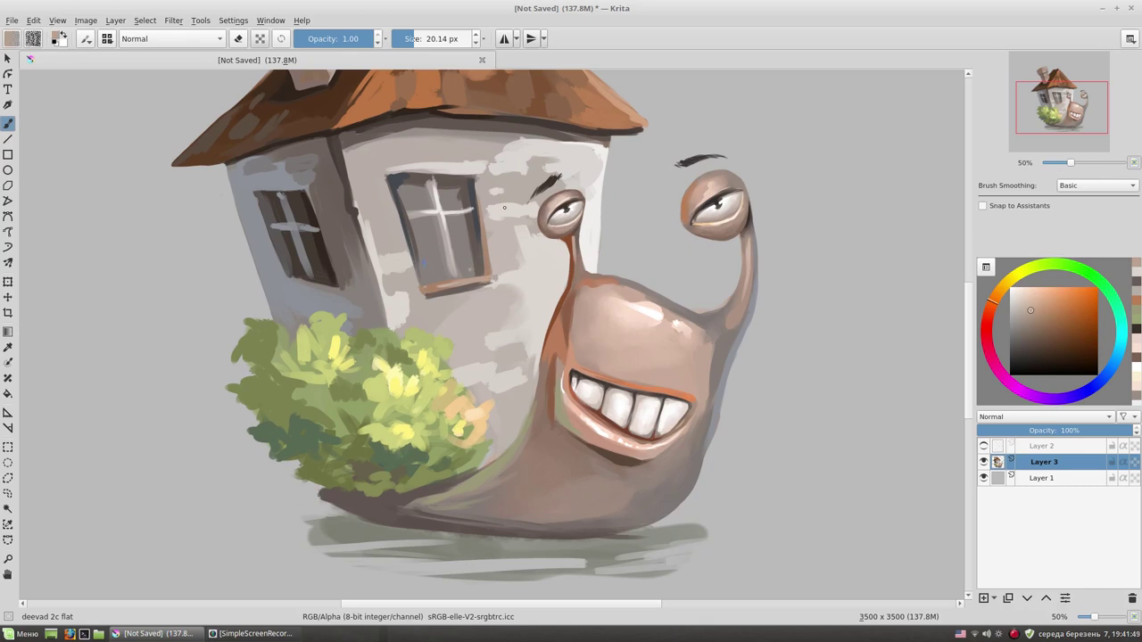
scroll(504, 207, "up", 3)
left_click(450, 189, "ctrl")
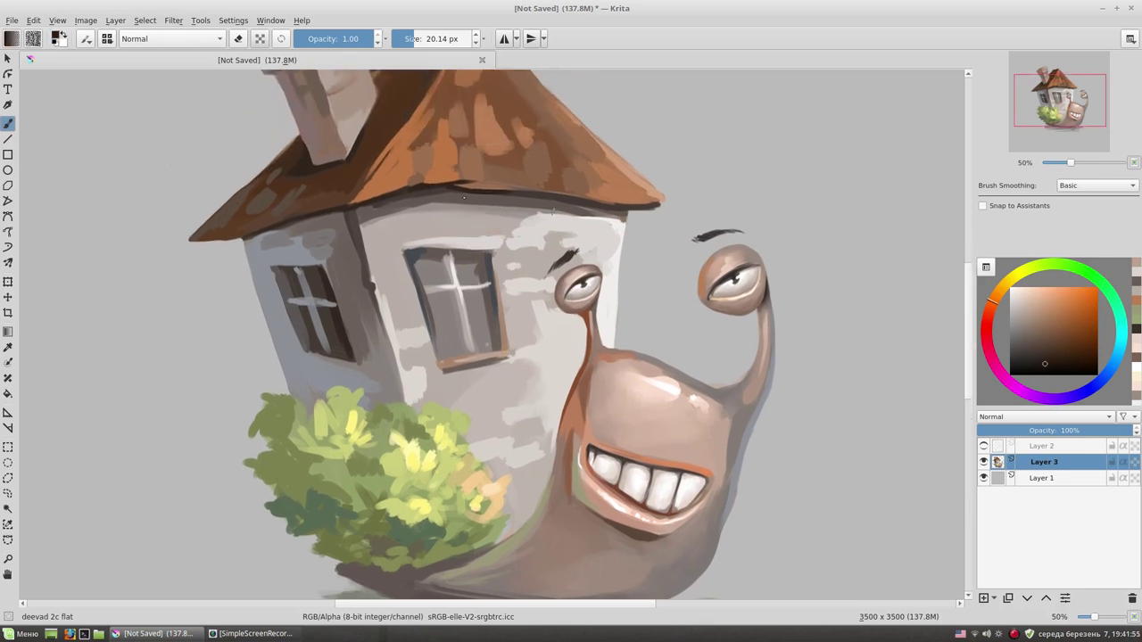
mouse_move(450, 188)
left_mouse_down()
mouse_move(570, 195)
mouse_move(356, 207)
left_mouse_up()
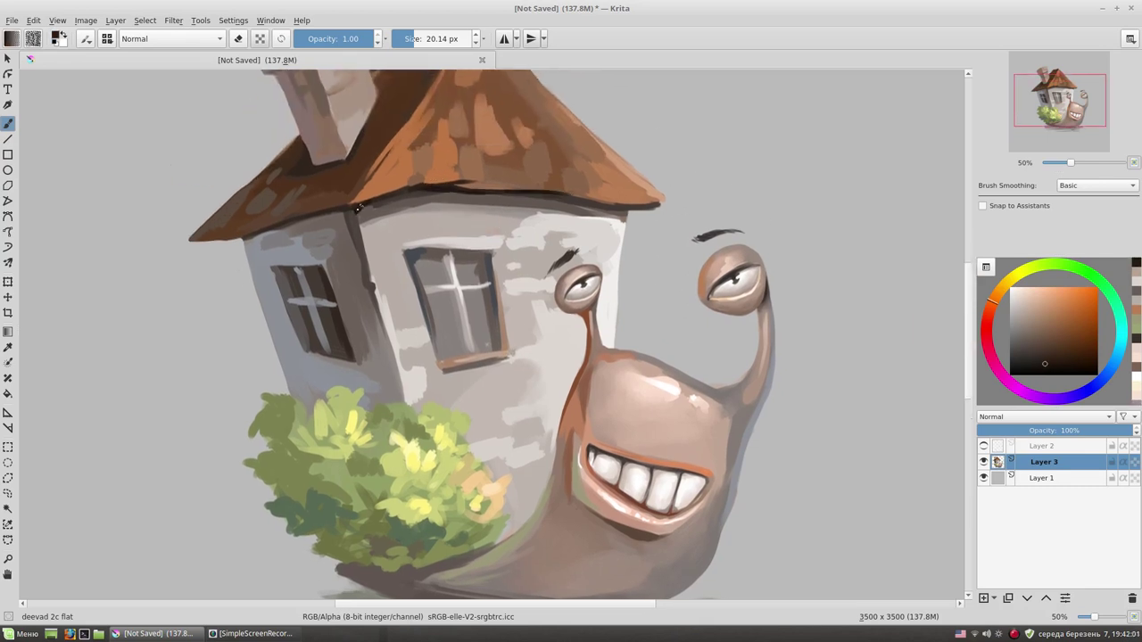
- Sample greys from the house wall and enlarge the brush to about 28 px
scroll(361, 239, "down", 3)
left_click(403, 323, "ctrl")
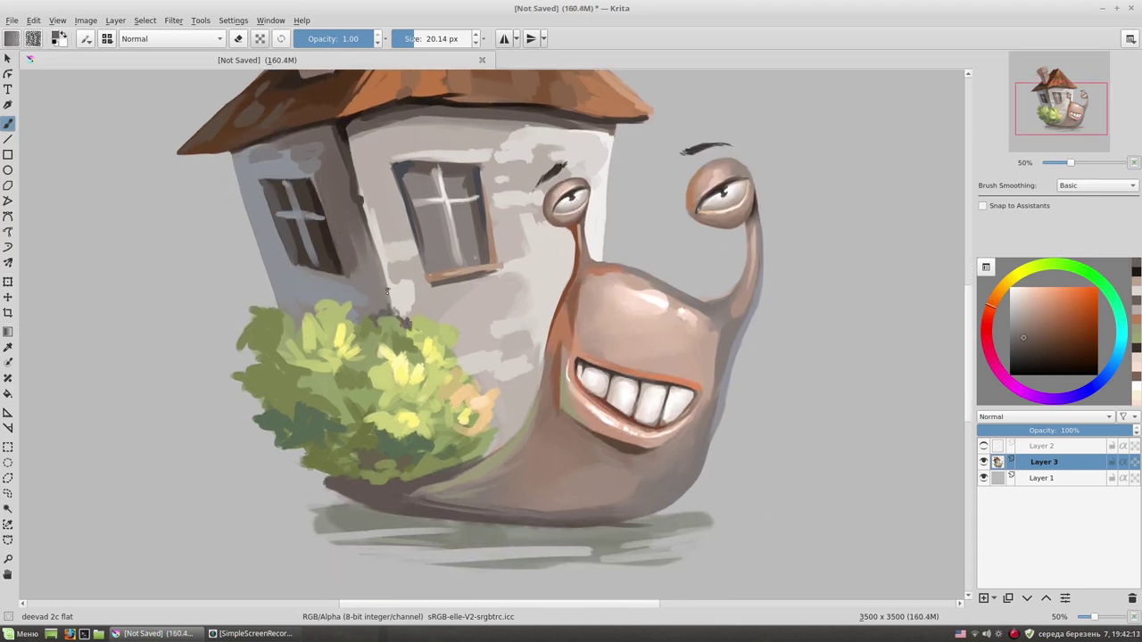
left_click(382, 273, "ctrl")
left_click(363, 299, "ctrl")
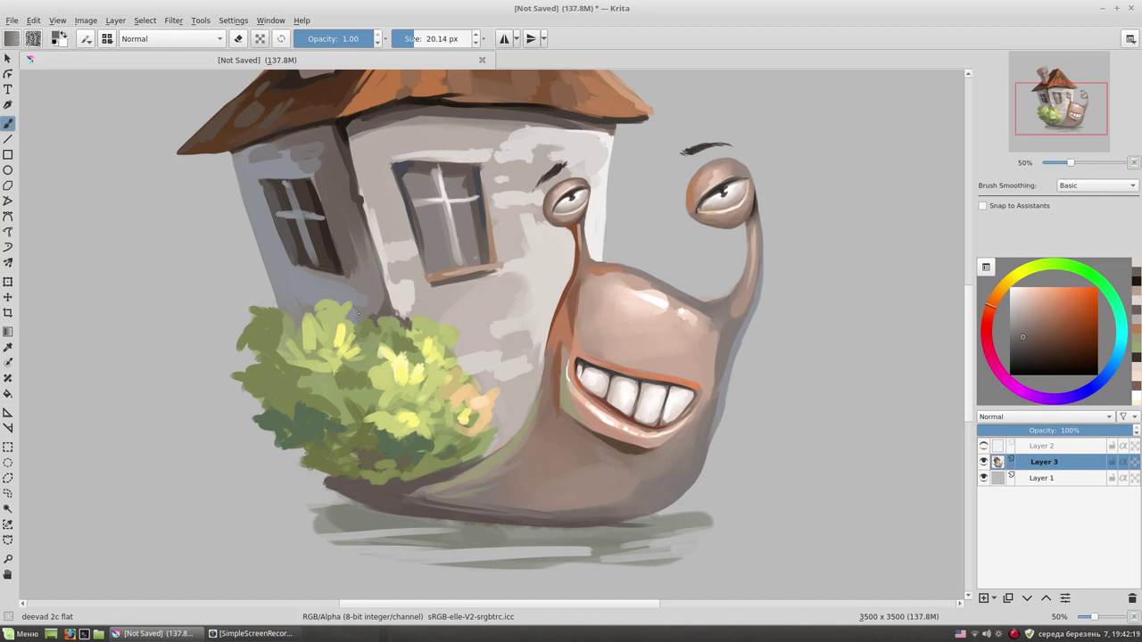
left_click_drag(371, 314, 462, 374)
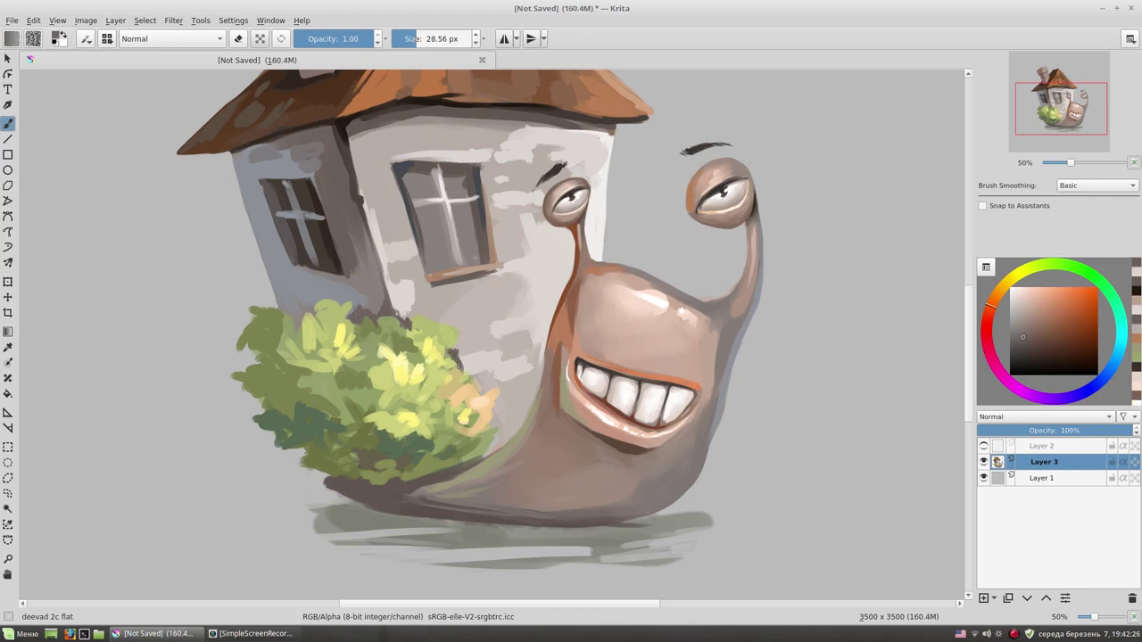
- Switch to the deevad 2c flat brush and paint a dark shadow along the bush's base
left_click(460, 333, "ctrl")
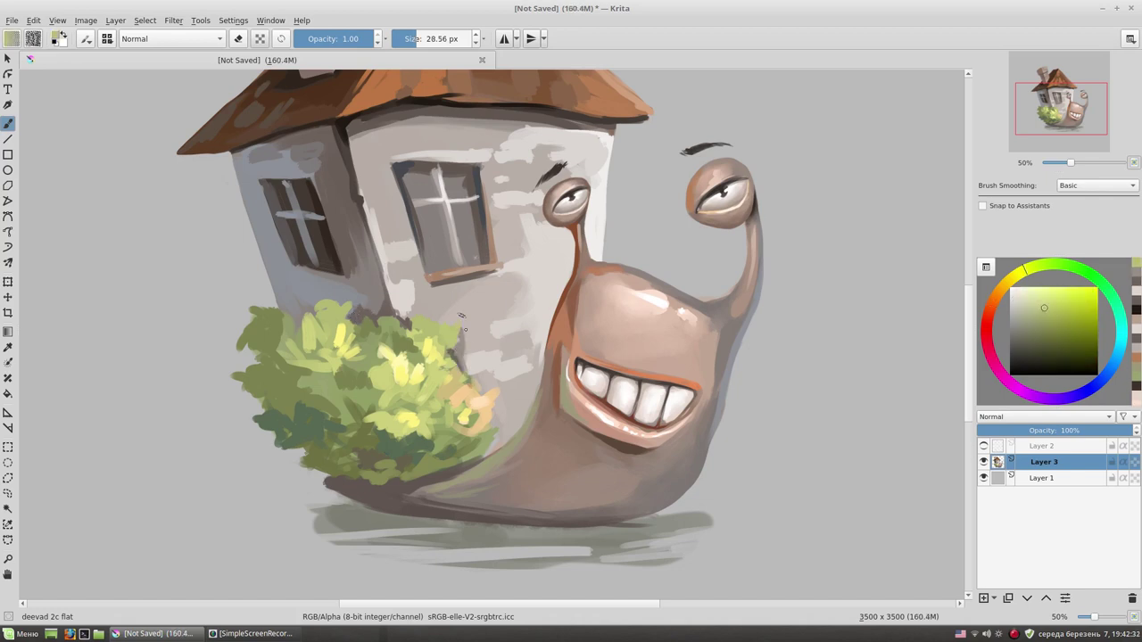
left_click(485, 381, "ctrl")
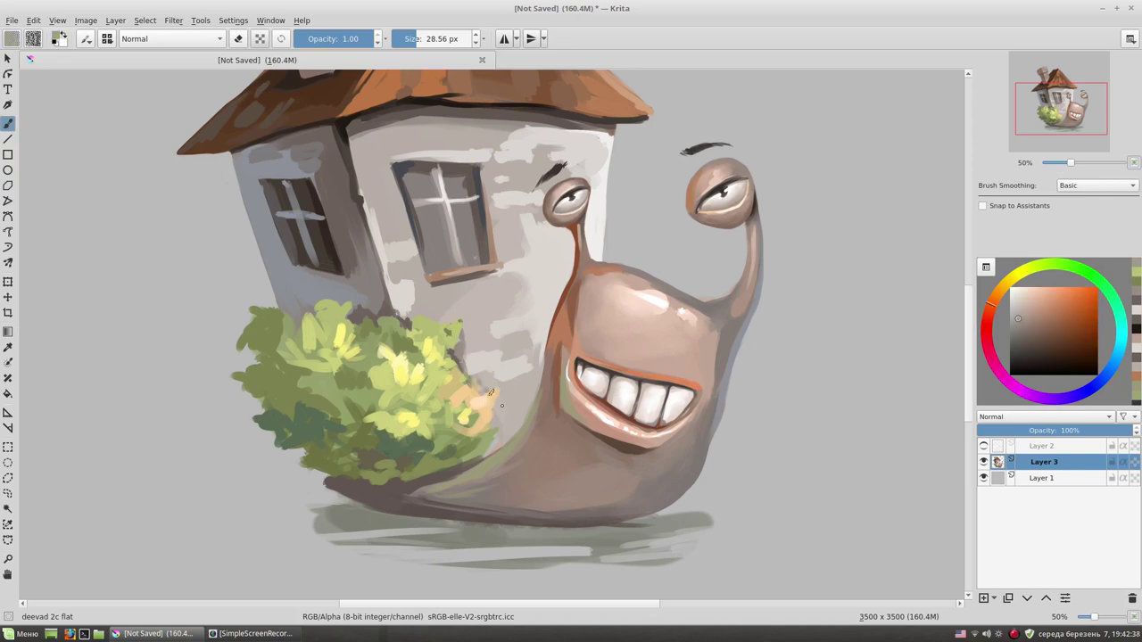
left_click(497, 437, "ctrl")
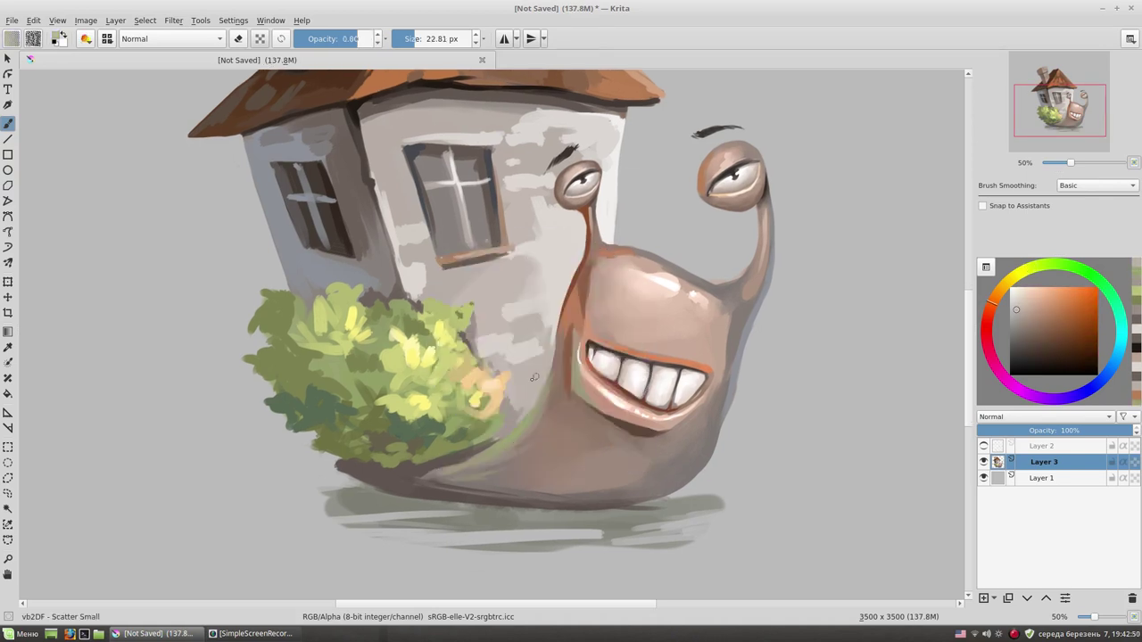
right_click(541, 325)
left_click(615, 325)
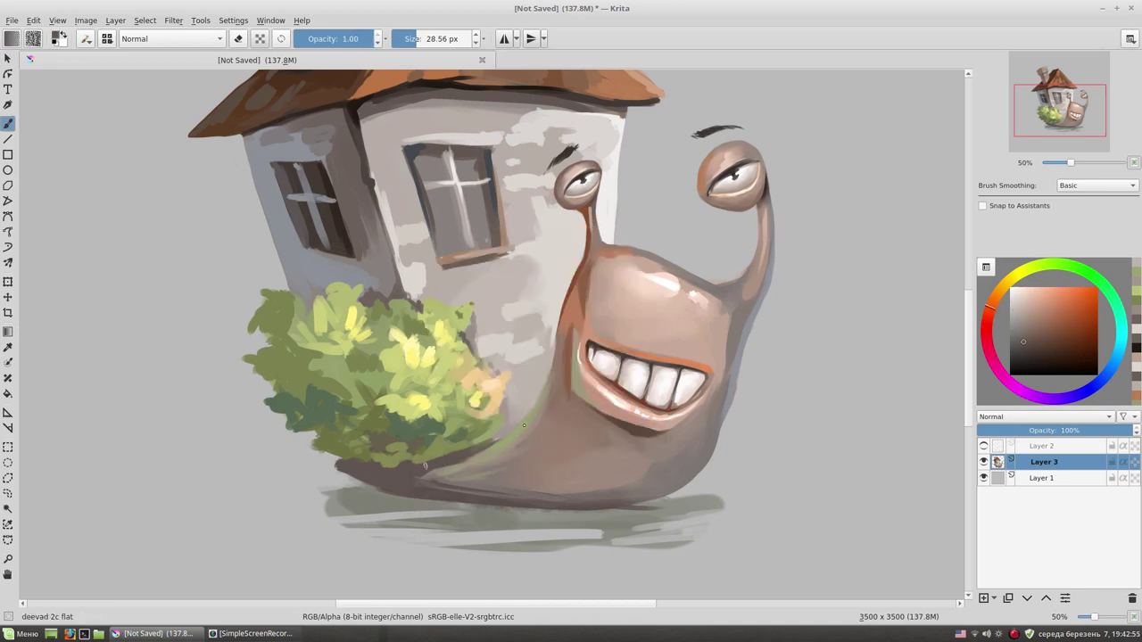
left_click_drag(406, 455, 506, 434)
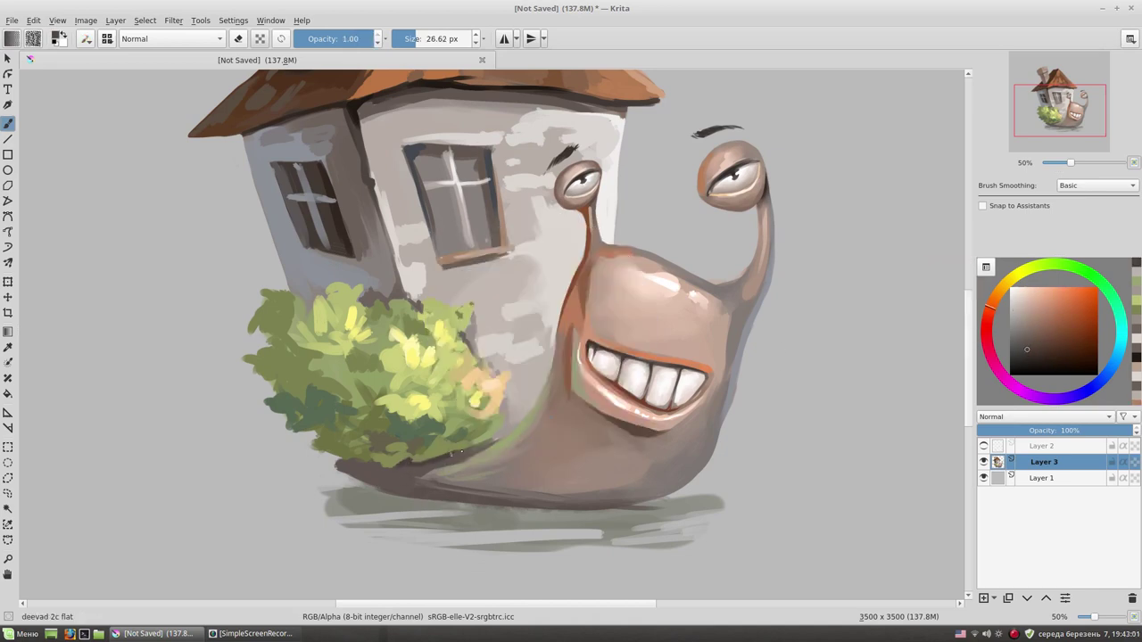
left_click_drag(384, 469, 365, 463)
- Paint a dark shadow under the snail's belly, then a lighter tan stroke along its edge
left_click(628, 516, "ctrl")
left_click_drag(517, 510, 705, 505)
left_click_drag(358, 505, 526, 506)
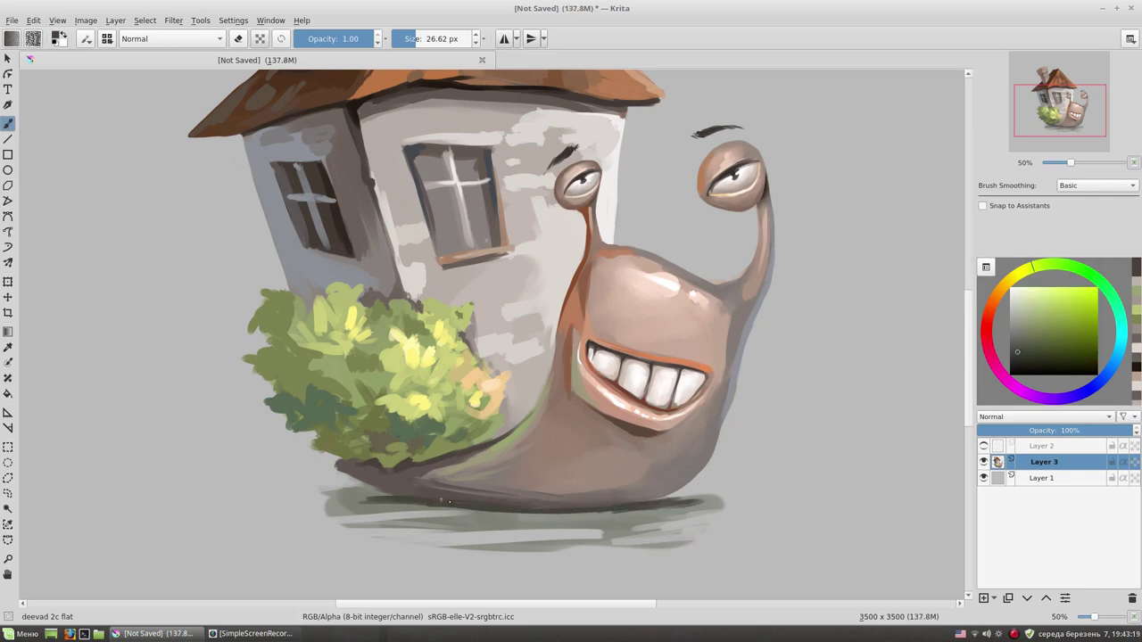
left_click(539, 512, "ctrl")
left_click(454, 500, "ctrl")
left_click_drag(383, 492, 612, 505)
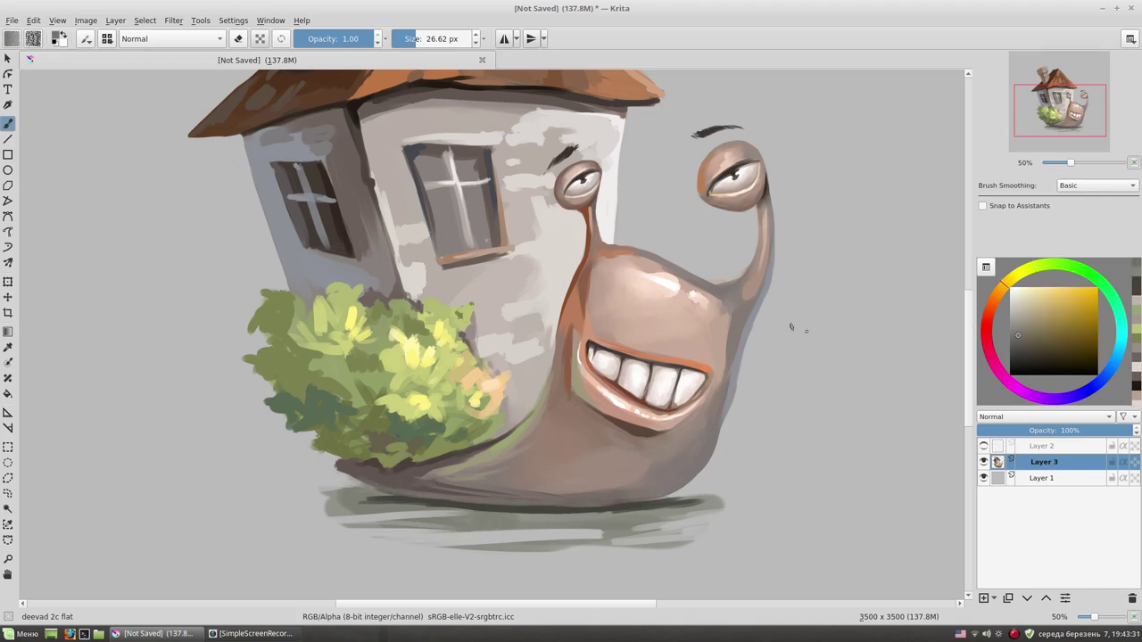
- Outline the left edge of the snail's neck in orange-brown
left_click_drag(791, 327, 851, 388)
left_click(598, 298, "ctrl")
left_click_drag(587, 317, 576, 364)
left_click_drag(634, 294, 602, 275)
left_click(1022, 339)
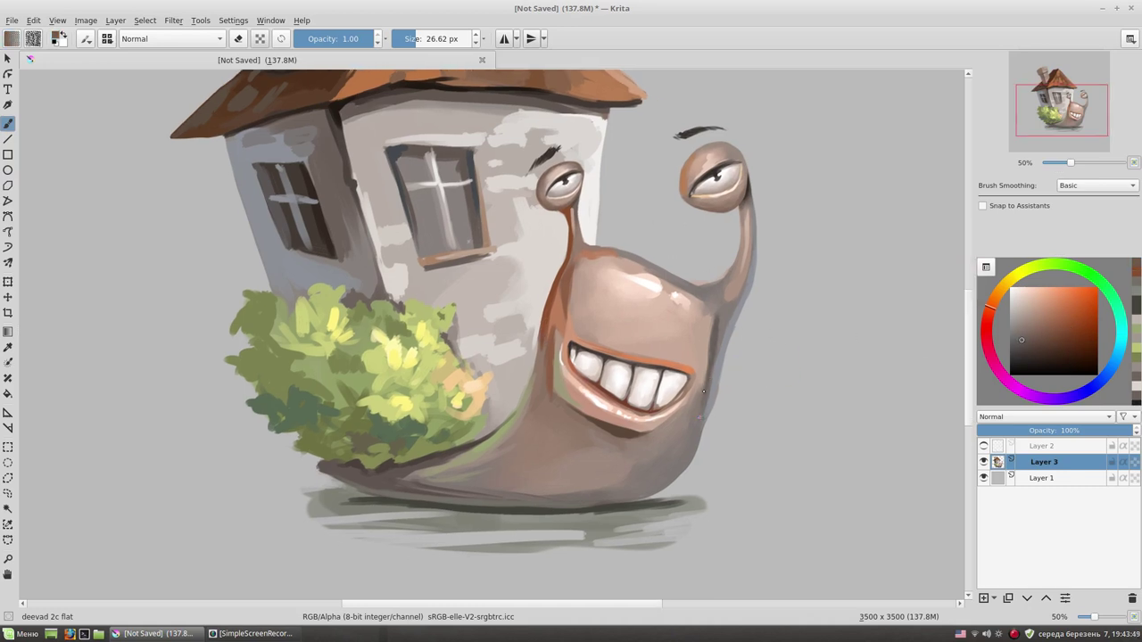
scroll(701, 384, "up", 1)
scroll(713, 370, "up", 1)
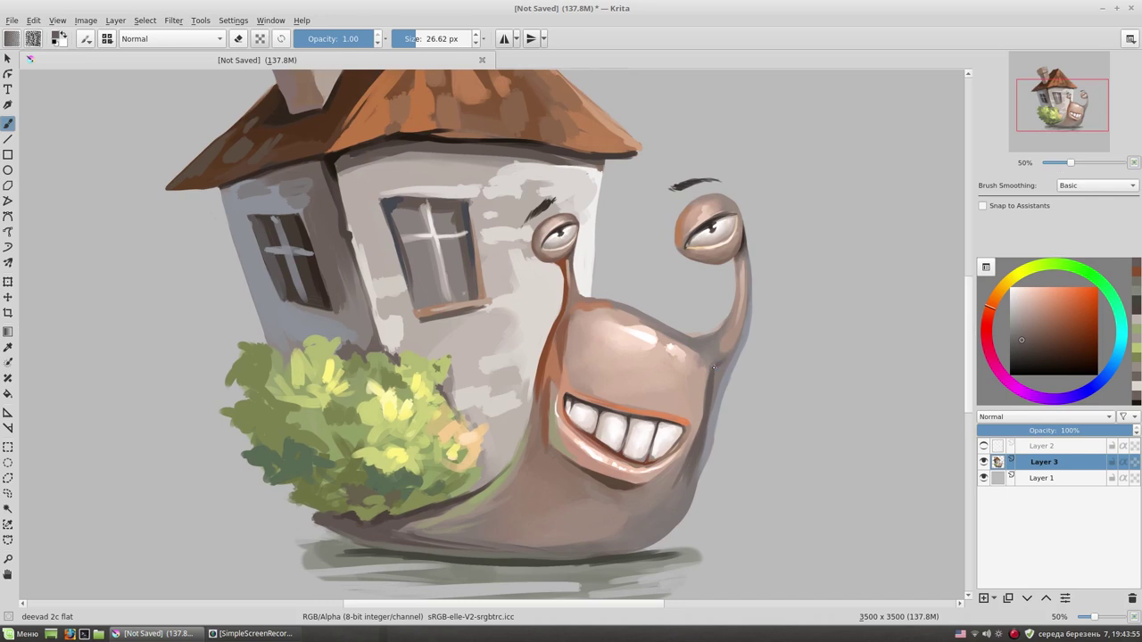
- Try the My wet brush, then return to the deevad 2c flat brush
left_click(565, 301, "ctrl")
left_click_drag(567, 379, 601, 307)
right_click(732, 374)
left_click(709, 433)
scroll(729, 379, "up", 1)
right_click(669, 374)
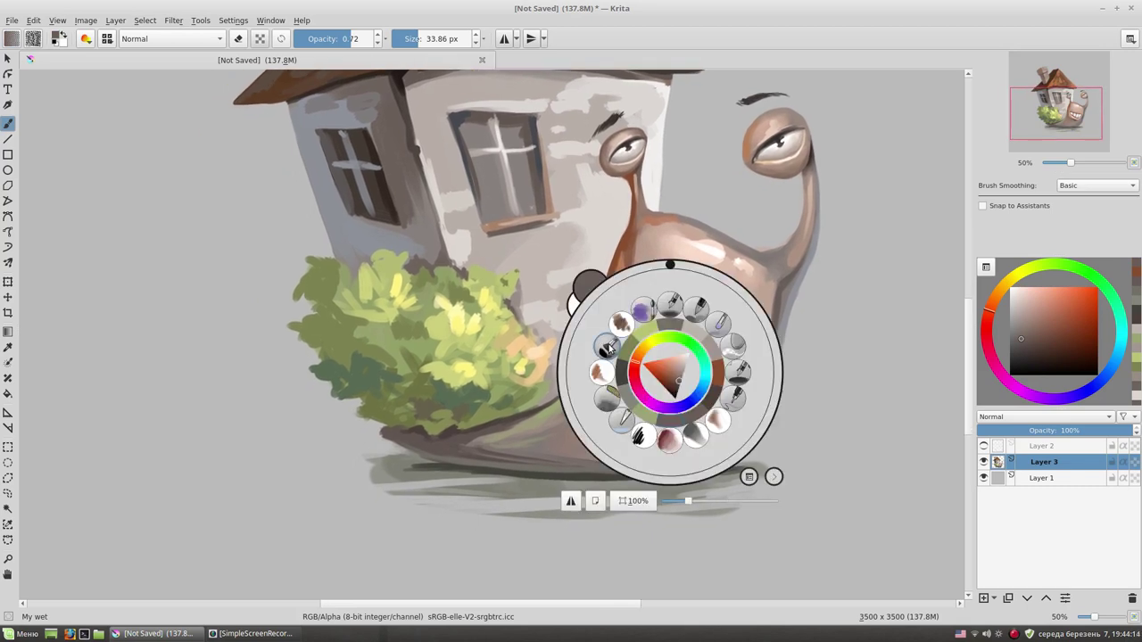
left_click(616, 357)
left_click_drag(434, 127, 532, 260)
- Shade the chimney with a lighter top and a darker brown-grey front face
left_click(485, 330, "ctrl")
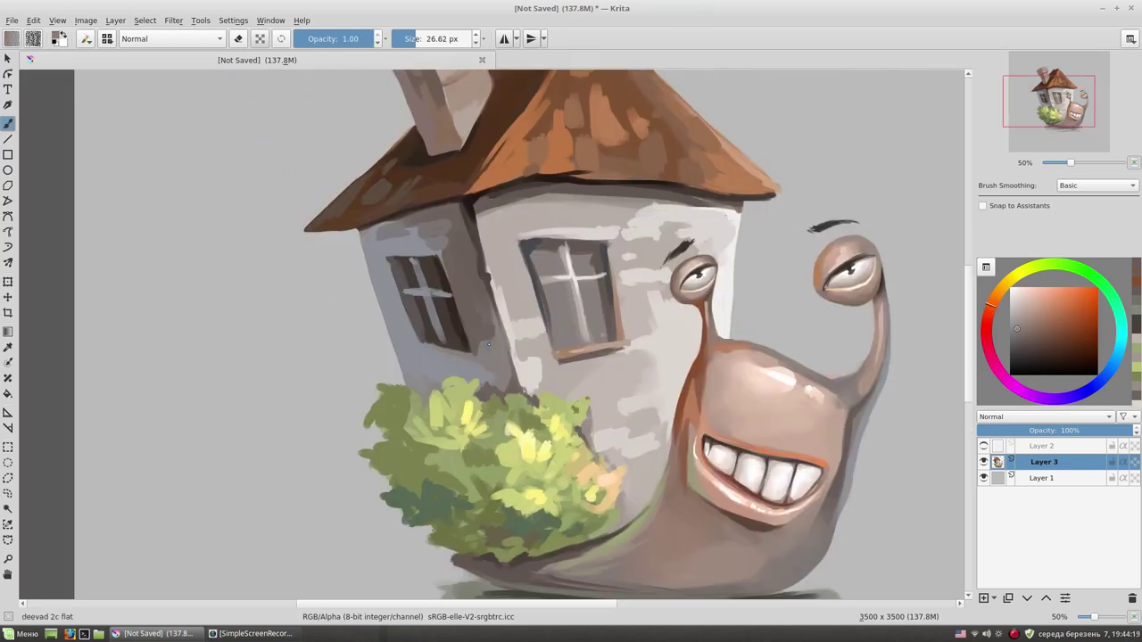
left_click(446, 268, "ctrl")
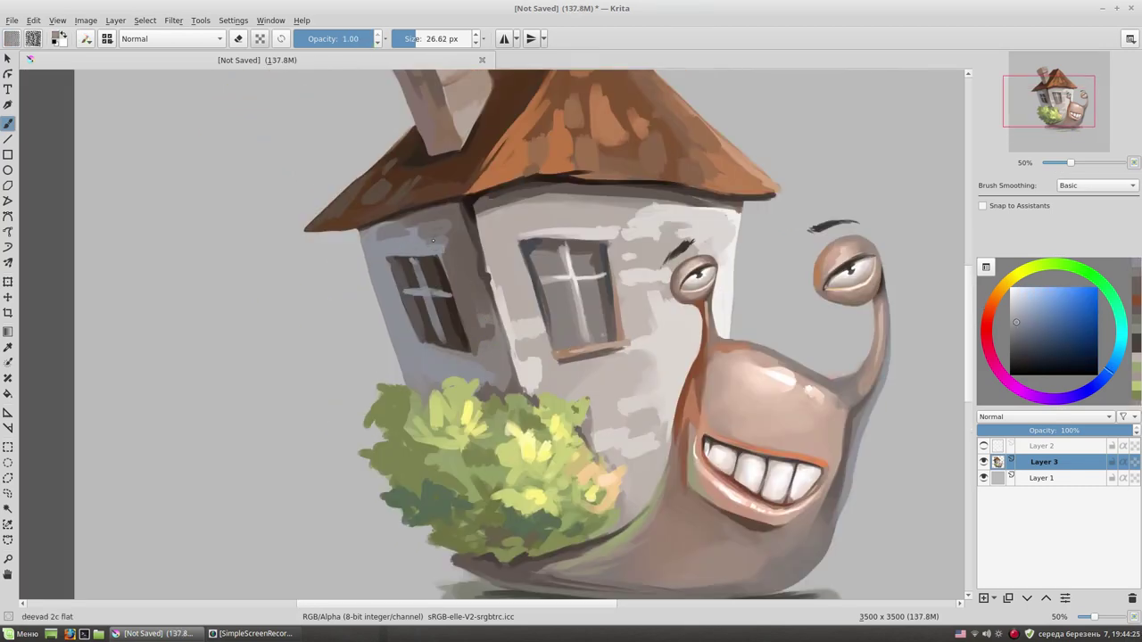
left_click(425, 241, "ctrl")
left_click(487, 381, "ctrl")
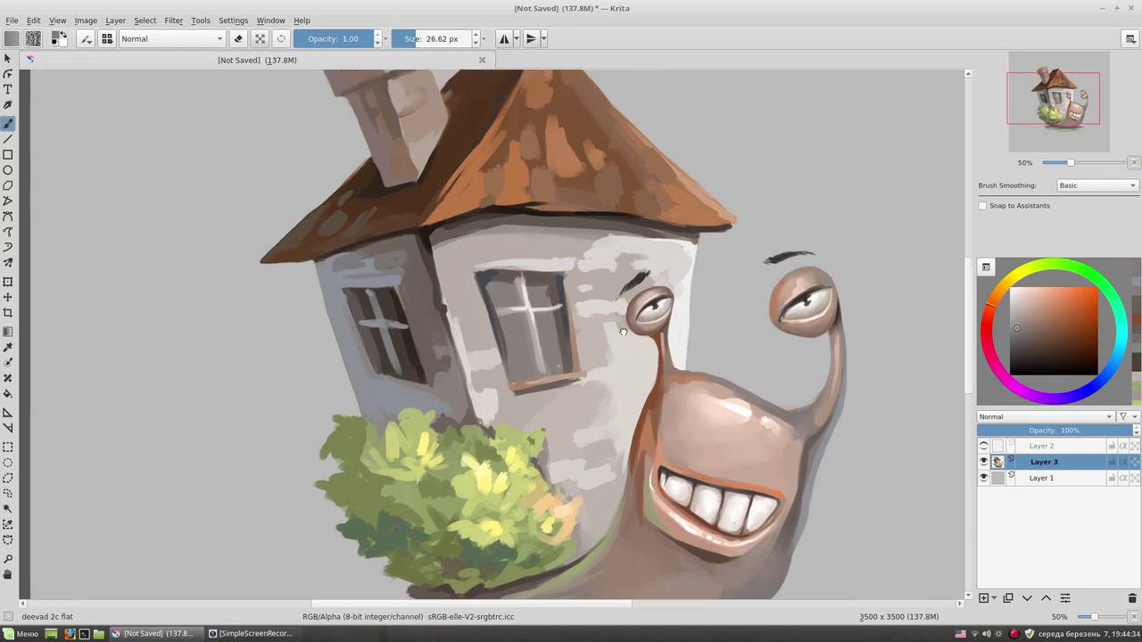
left_click_drag(426, 346, 433, 508)
left_click(435, 142, "ctrl")
left_click_drag(418, 147, 429, 156)
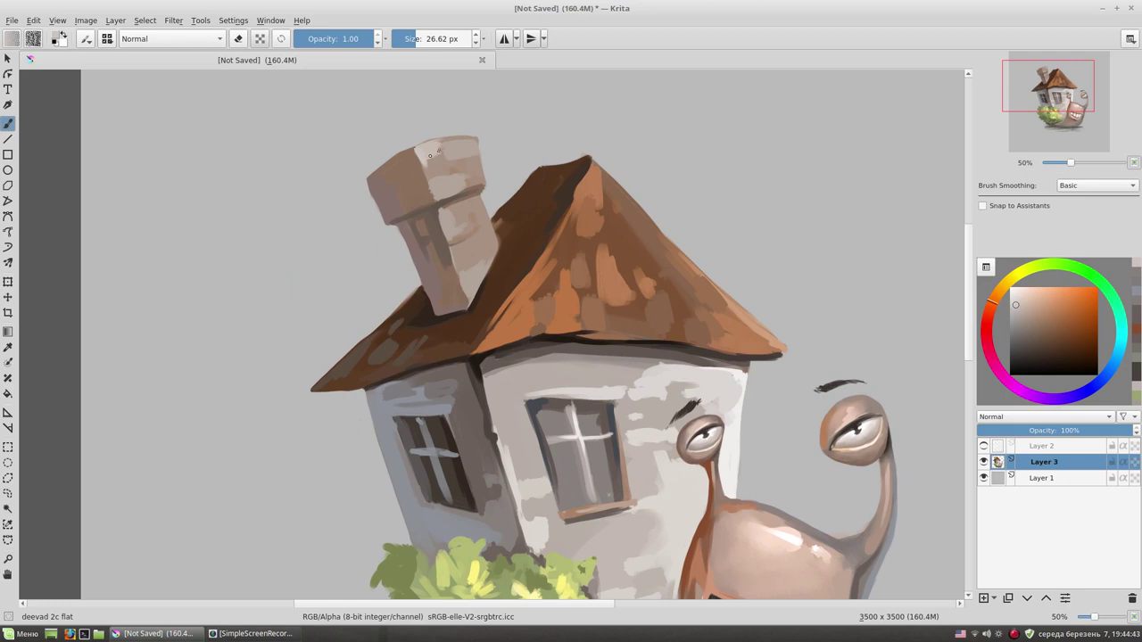
left_click_drag(434, 197, 472, 184)
key("ctrl+z")
left_click(438, 204, "ctrl")
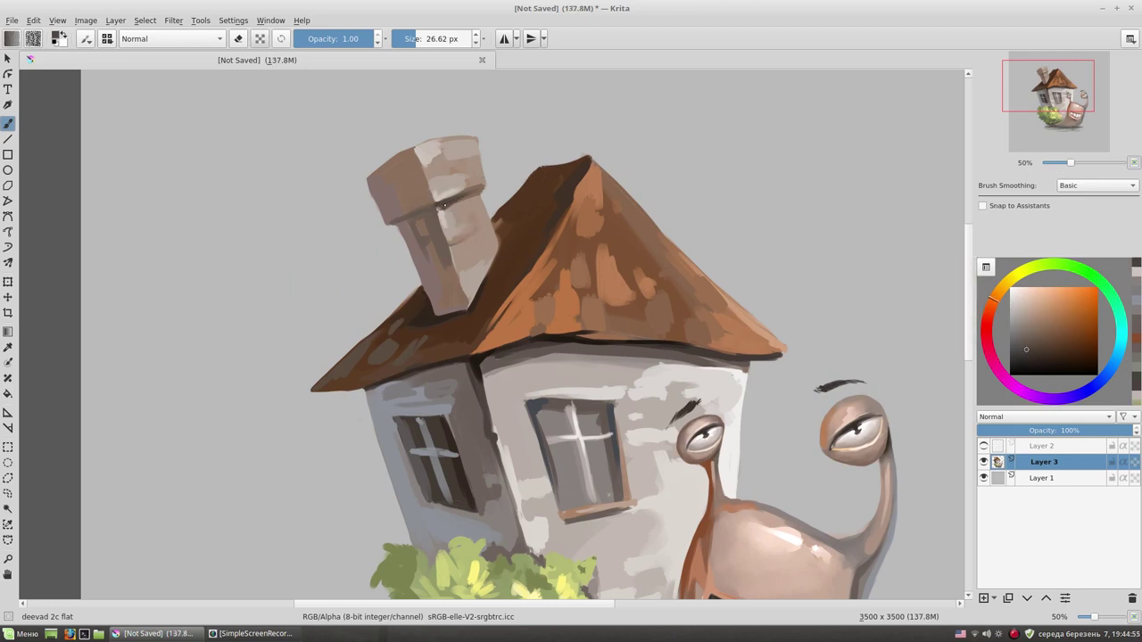
left_click_drag(443, 238, 448, 244)
- Dab darker brown tones onto the roof
left_click(496, 237, "ctrl")
scroll(651, 201, "down", 2)
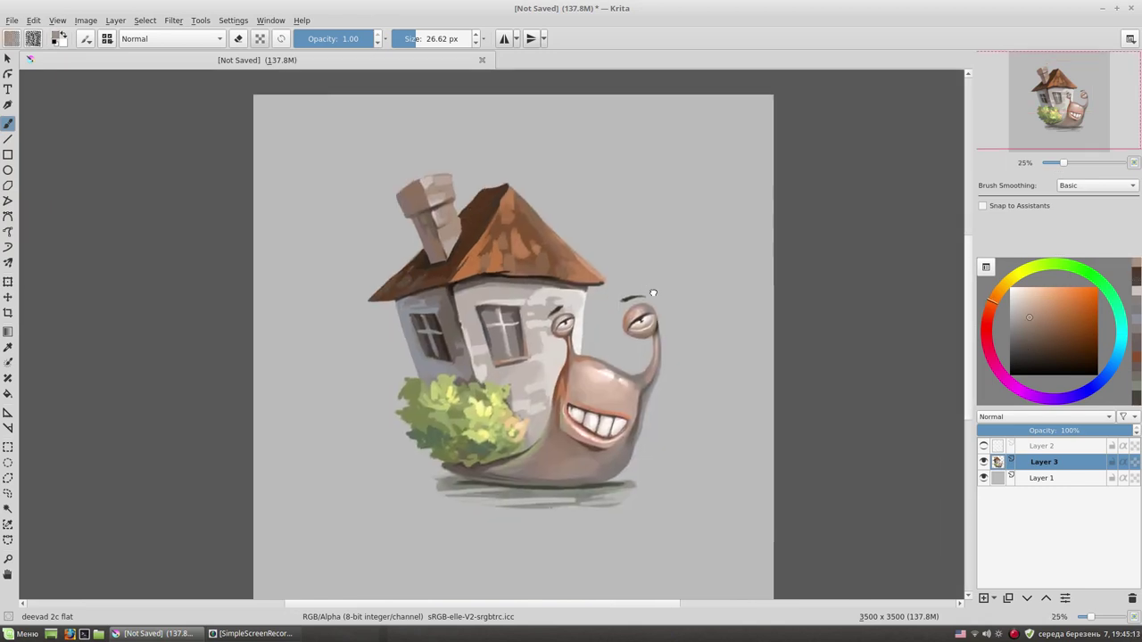
scroll(480, 290, "up", 2)
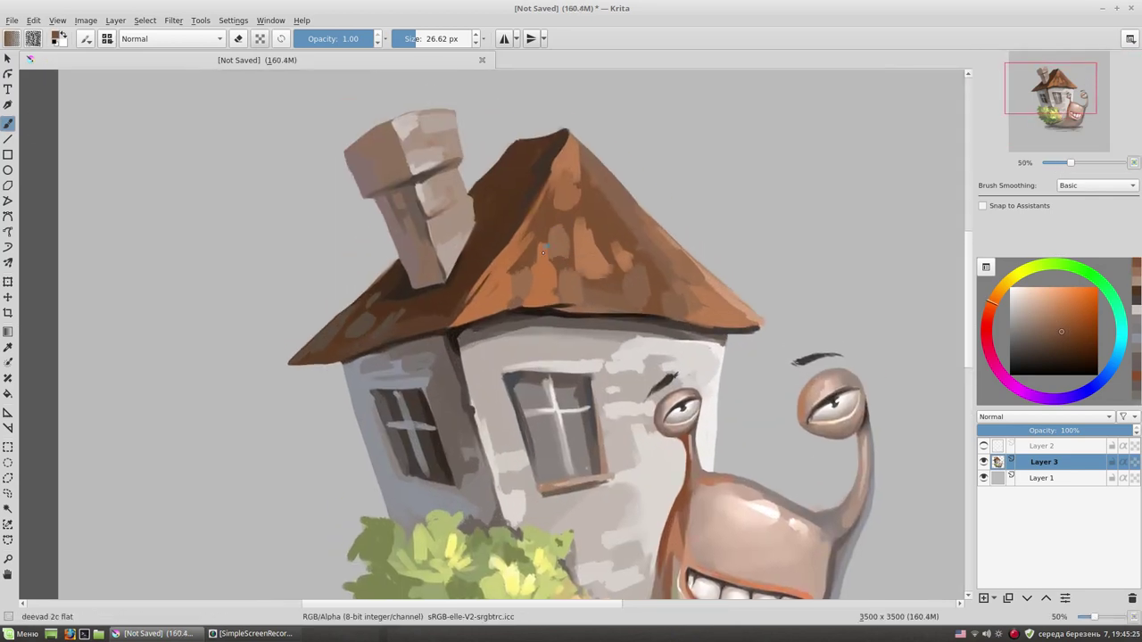
mouse_move(550, 273)
left_mouse_down()
mouse_move(533, 276)
mouse_move(605, 278)
mouse_move(535, 276)
mouse_move(521, 297)
left_mouse_up()
left_click(554, 213, "ctrl")
left_click(526, 285, "ctrl")
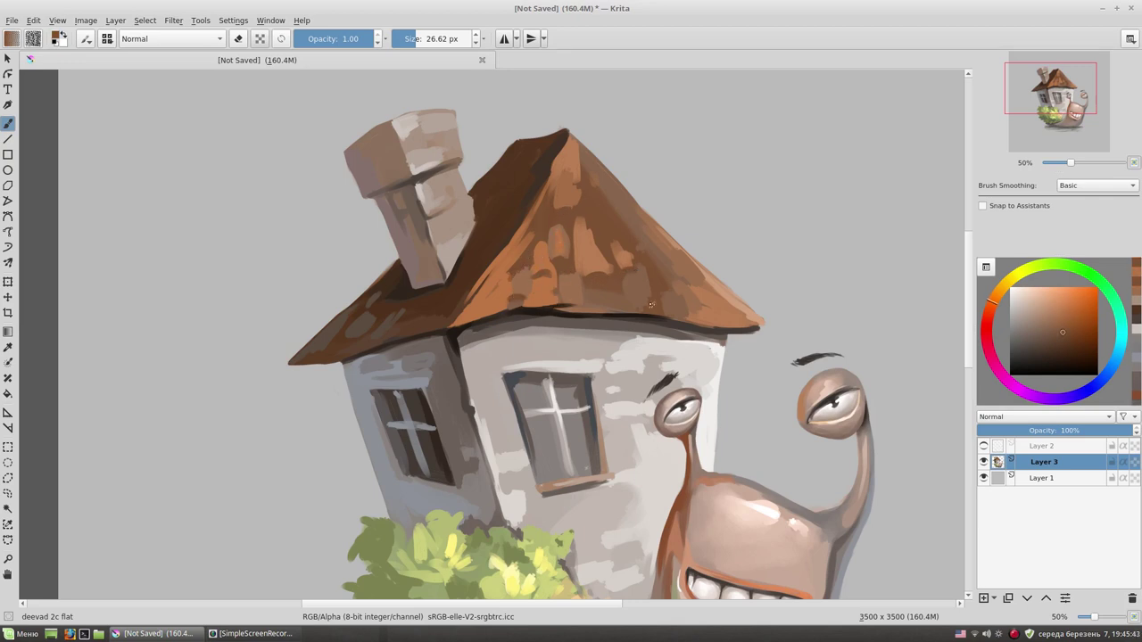
left_click(562, 212, "ctrl")
left_click_drag(565, 213, 571, 217)
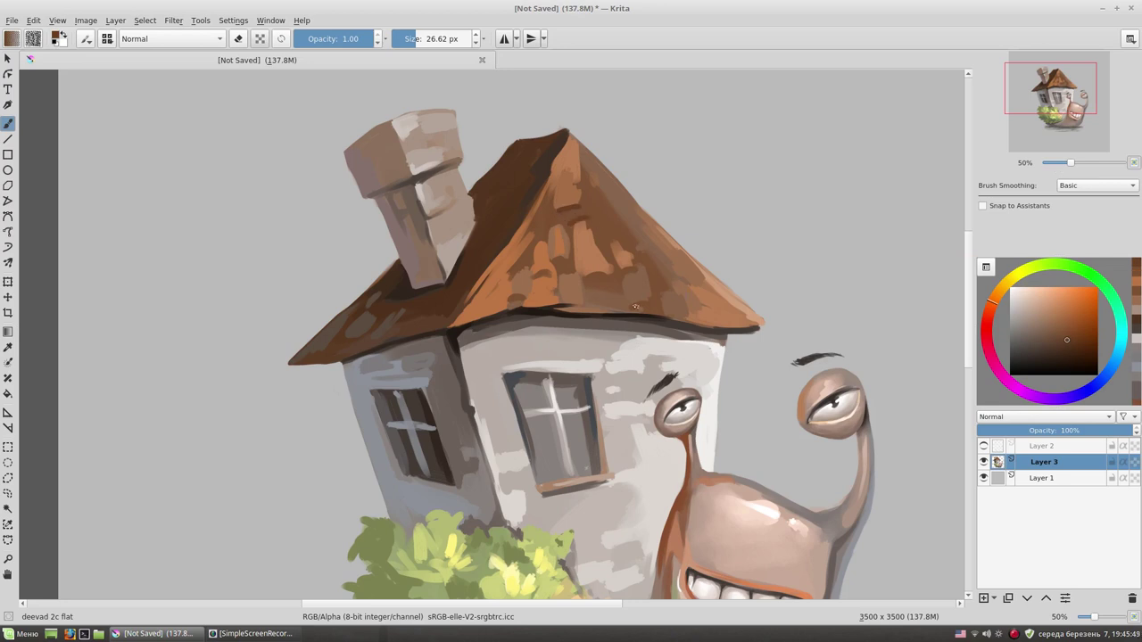
- Brush lighter orange along the roof peak
left_click(710, 302, "ctrl")
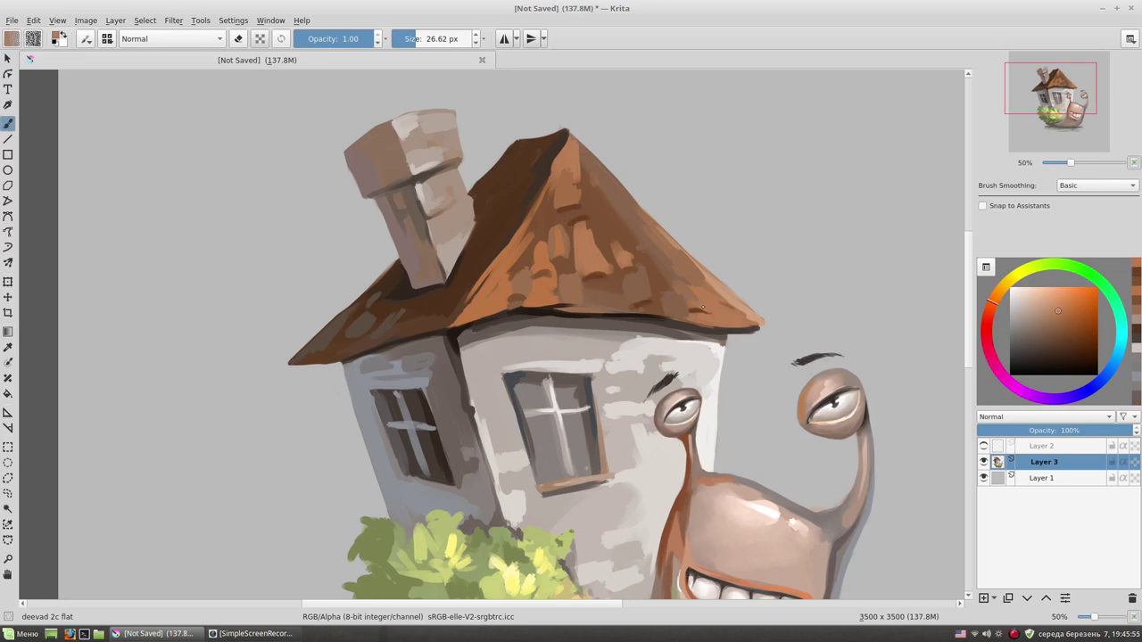
left_click_drag(752, 234, 770, 209)
left_click(616, 158, "ctrl")
left_click_drag(594, 121, 617, 139)
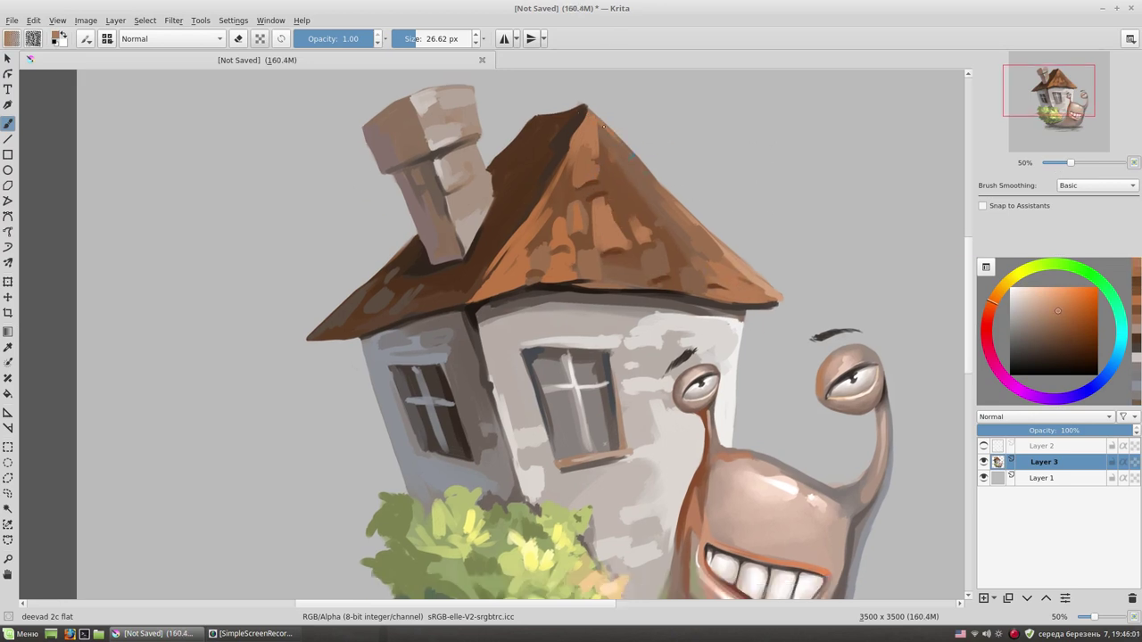
left_click_drag(714, 251, 729, 288)
- Sample a darker brown and a greyish red, and pan to the snail's base
key("e")
left_click_drag(589, 143, 540, 69)
key("e")
left_click(340, 274, "ctrl")
left_click(432, 321, "ctrl")
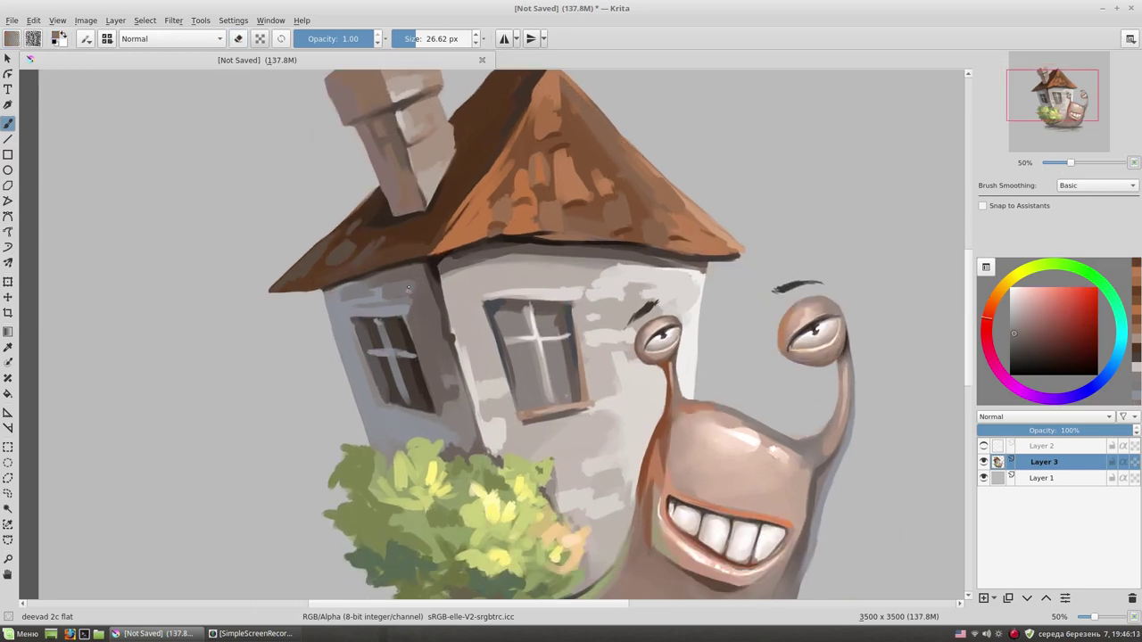
left_click_drag(899, 393, 801, 215)
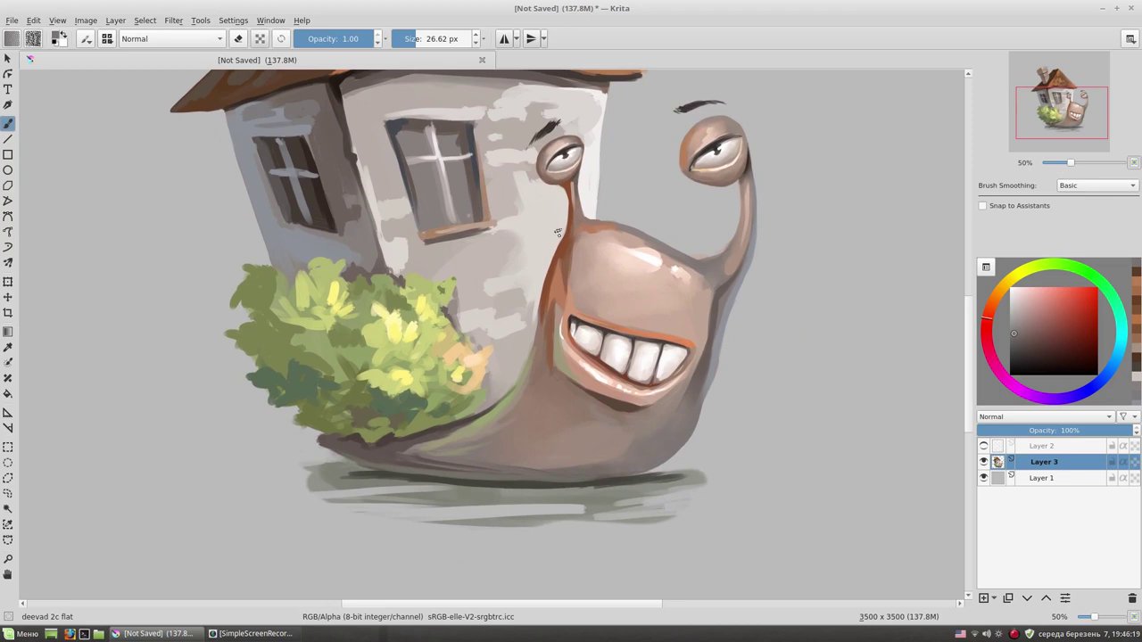
- Tint the snail's teeth with pale yellow-green sampled from the bush
left_click(464, 361, "ctrl")
left_click(578, 331)
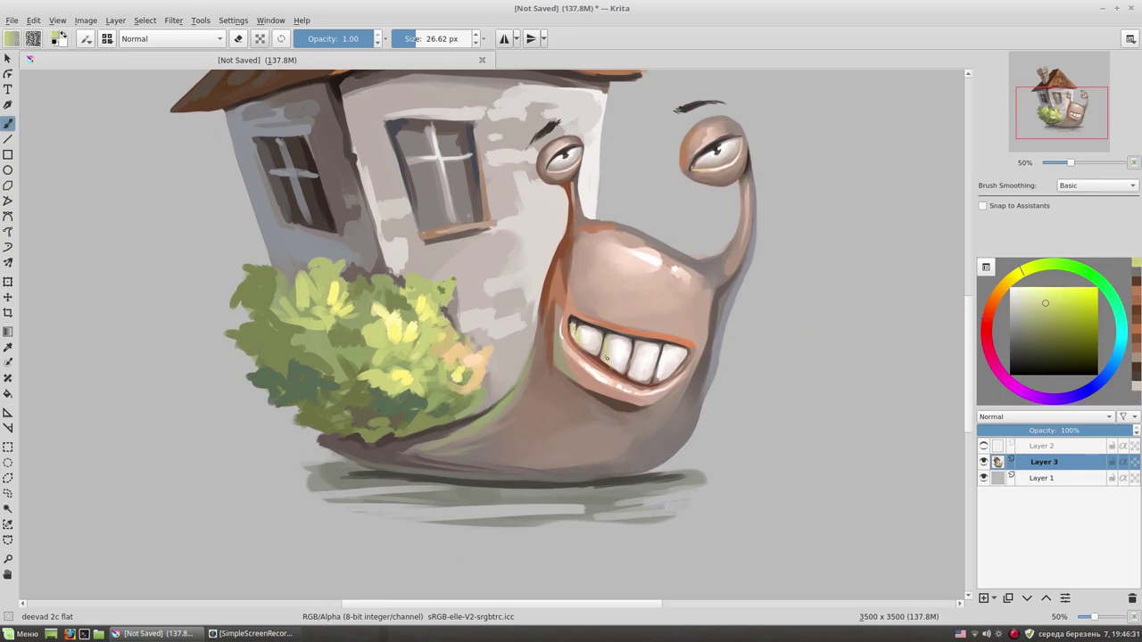
left_click(692, 307, "ctrl")
left_click(467, 341, "ctrl")
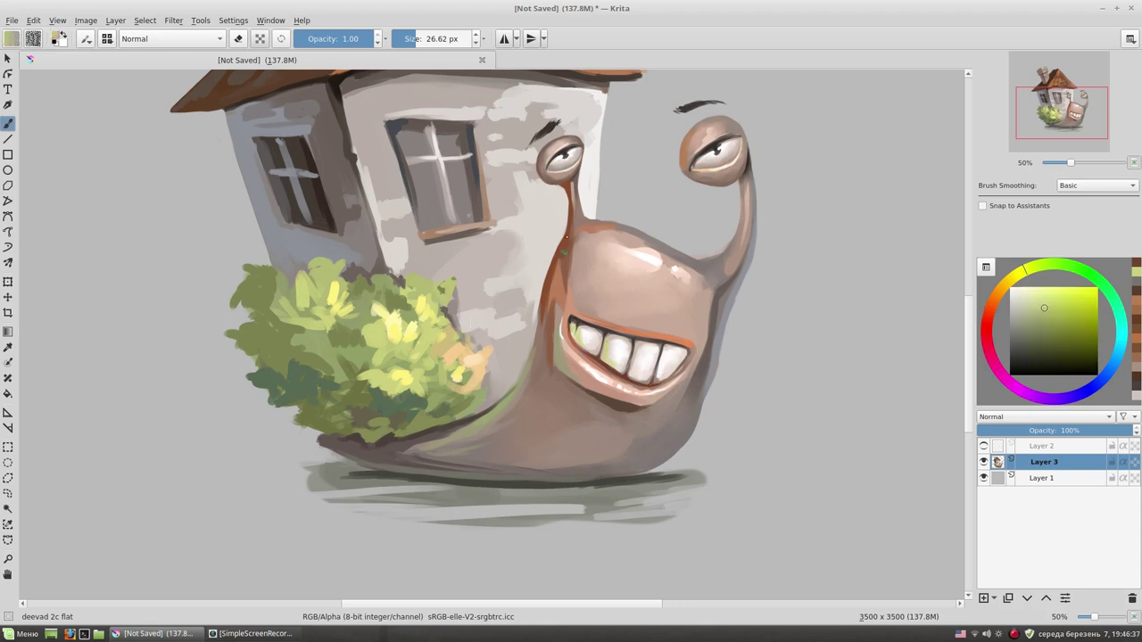
scroll(640, 205, "up", 3)
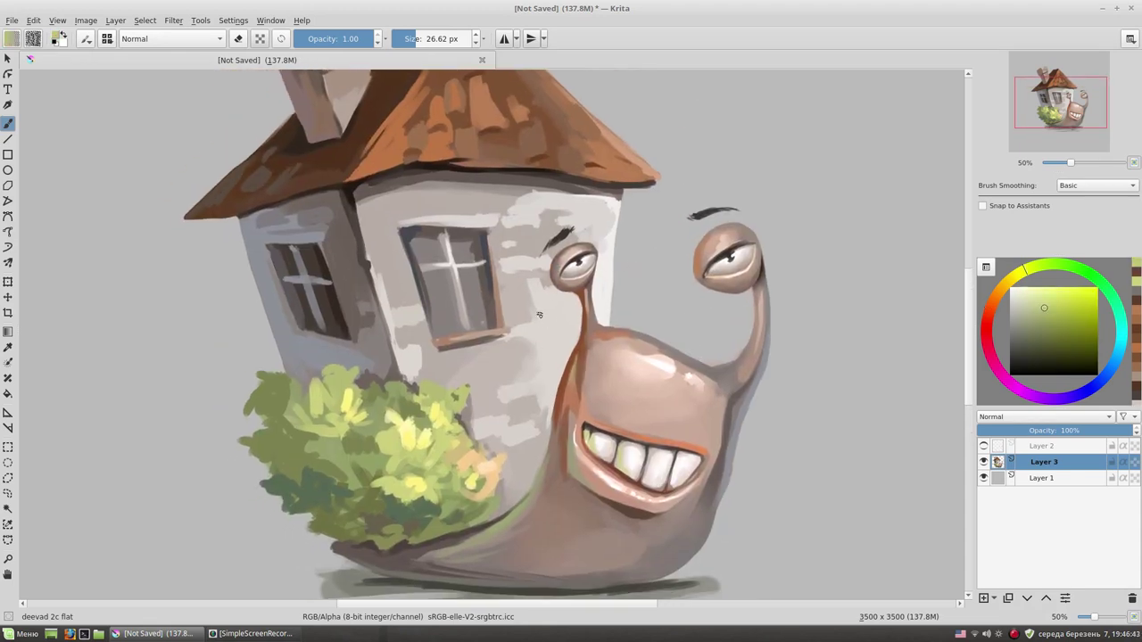
key("minus")
key("minus")
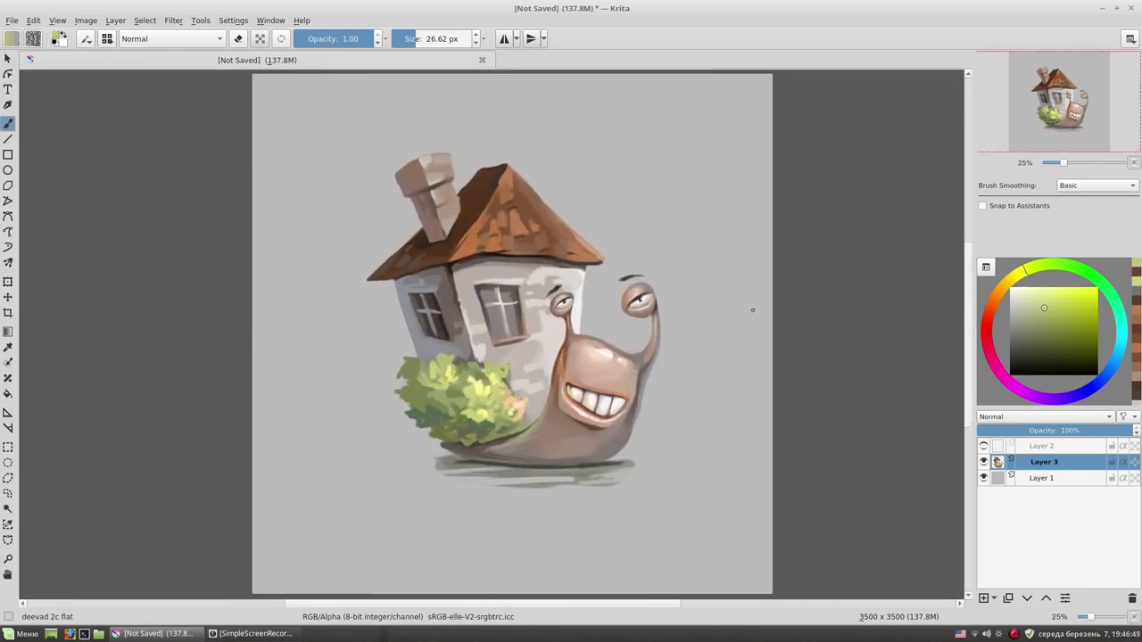
key("plus")
scroll(719, 354, "down", 2)
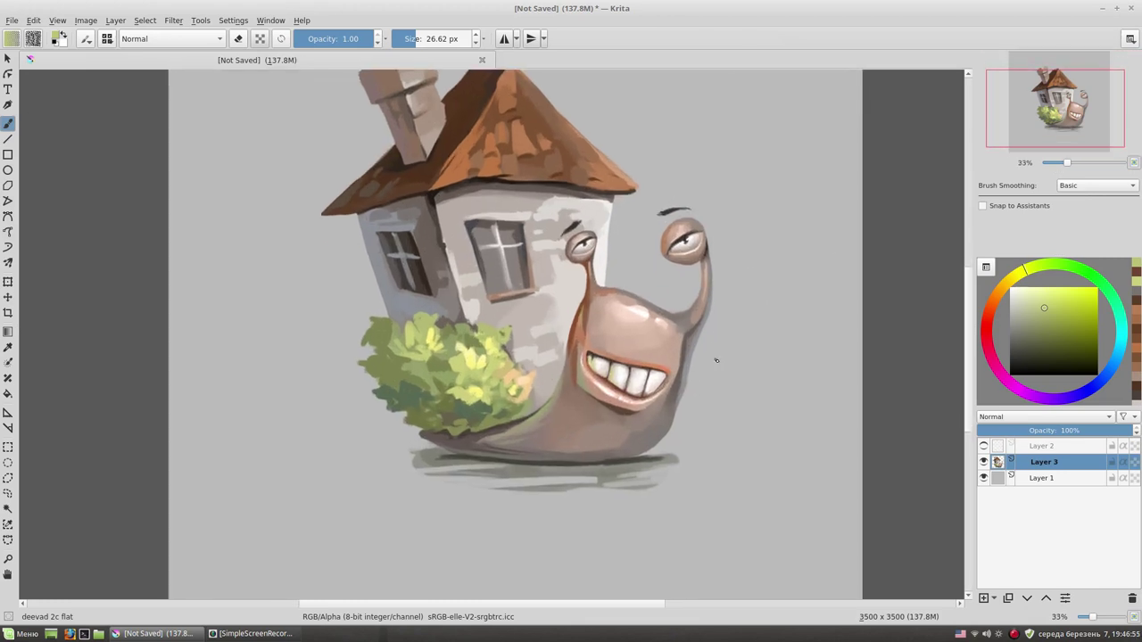
scroll(705, 295, "up", 2)
key("e")
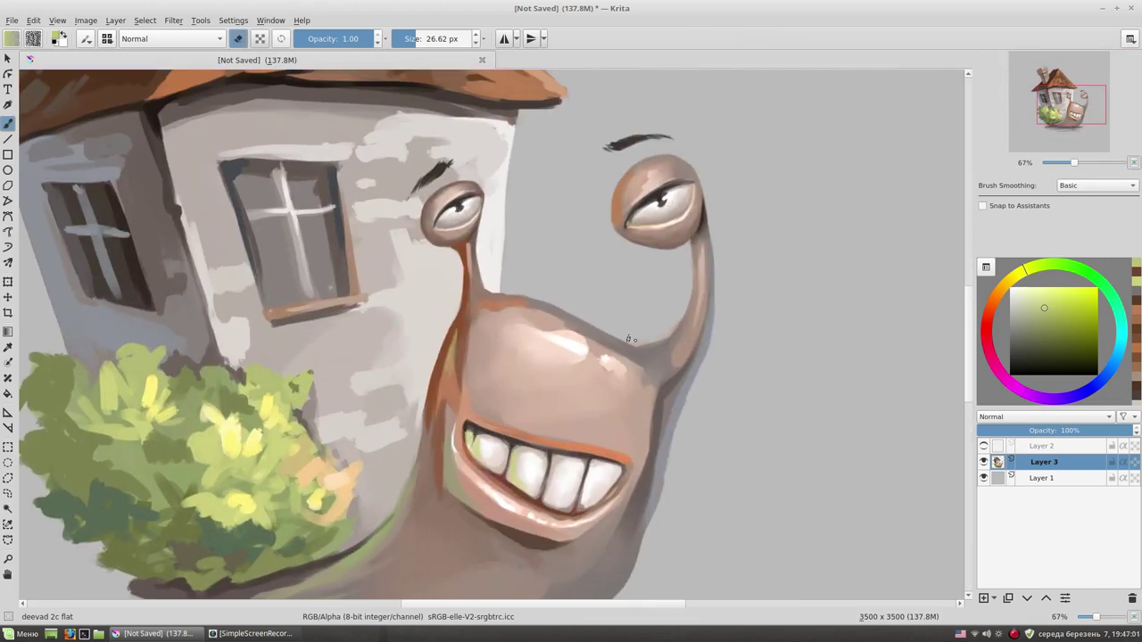
key("e")
left_click(606, 339, "ctrl")
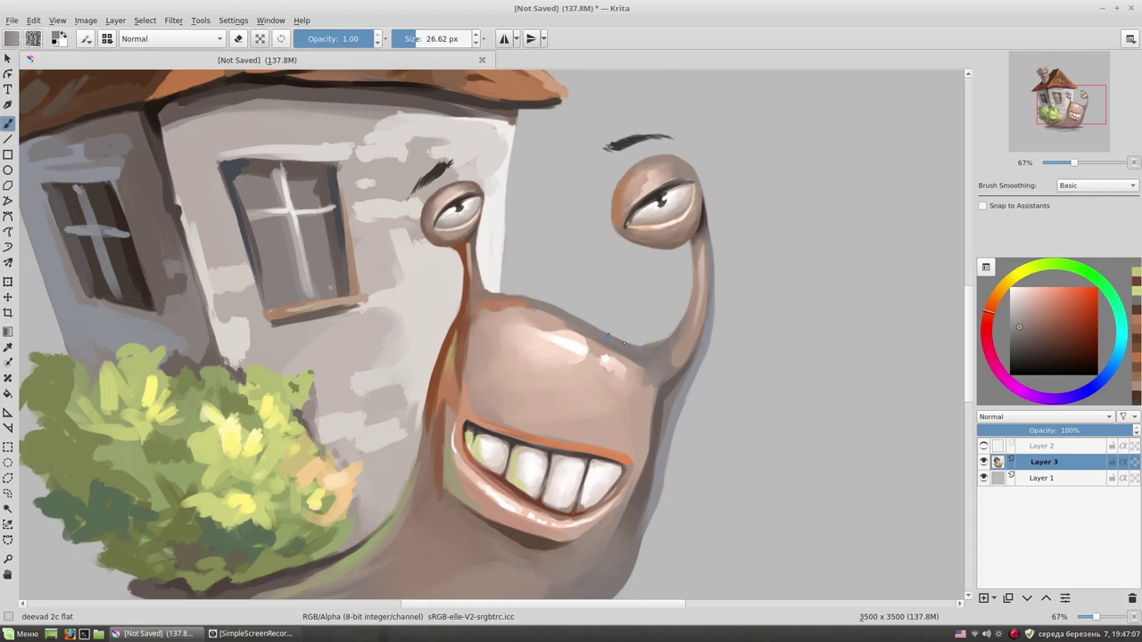
- Darken the shadow line beneath the snail with dark olive-green
scroll(564, 217, "down", 2)
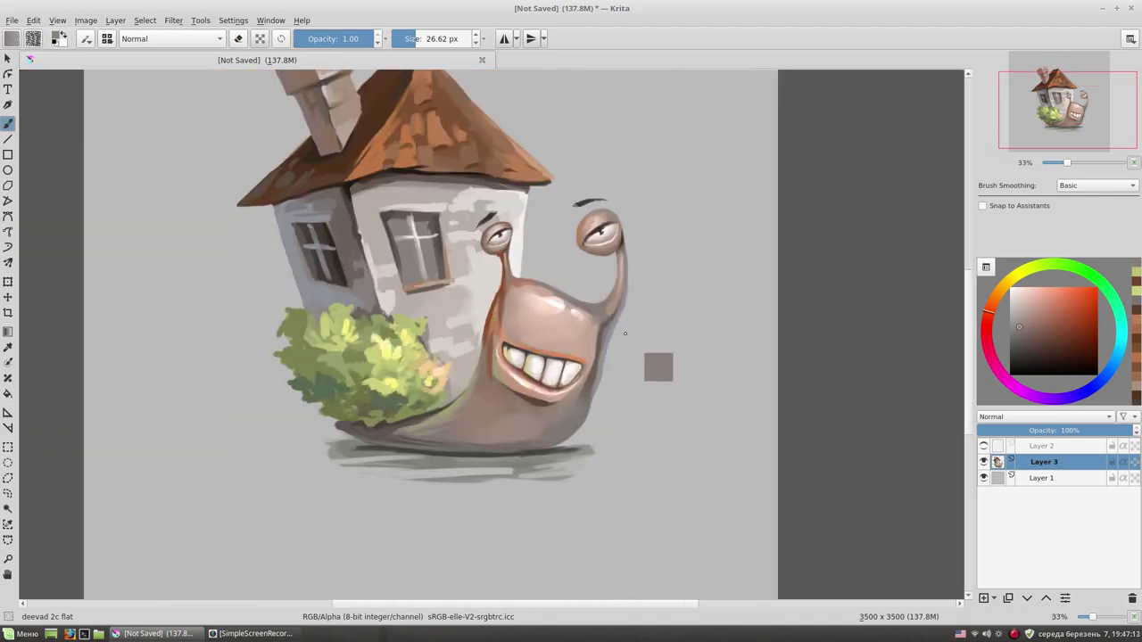
scroll(625, 325, "down", 2)
scroll(624, 330, "up", 2)
scroll(690, 331, "up", 1)
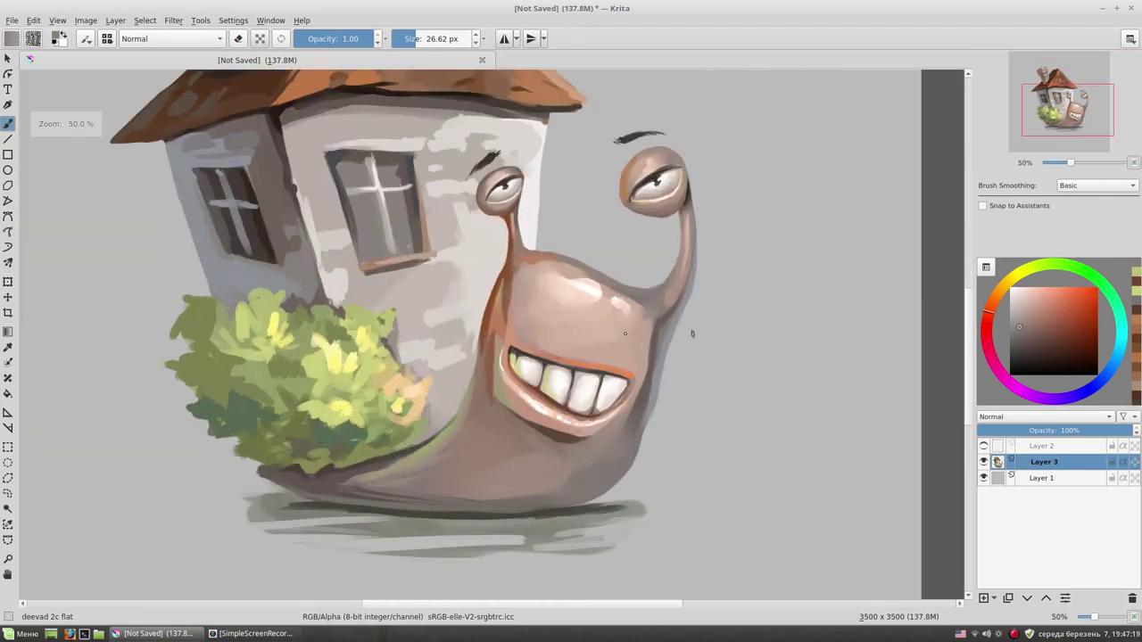
left_click(544, 425, "ctrl")
left_click_drag(465, 436, 583, 435)
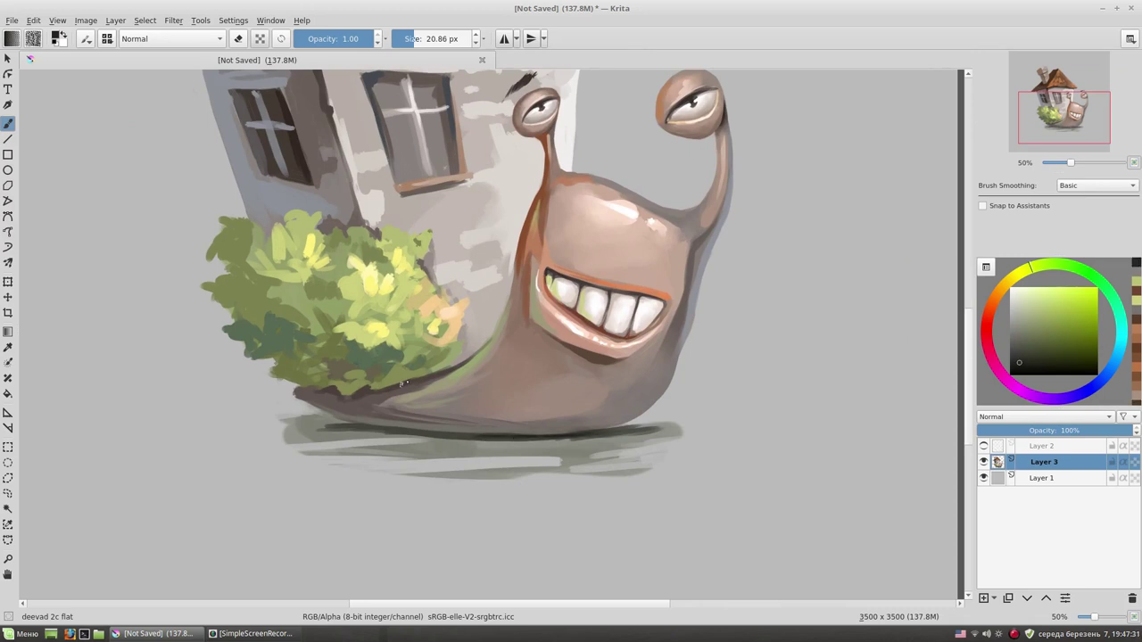
left_click_drag(535, 268, 589, 366)
- Paint dark brown branches poking out of the bush, narrowing the brush for finer twigs
left_click(642, 323, "ctrl")
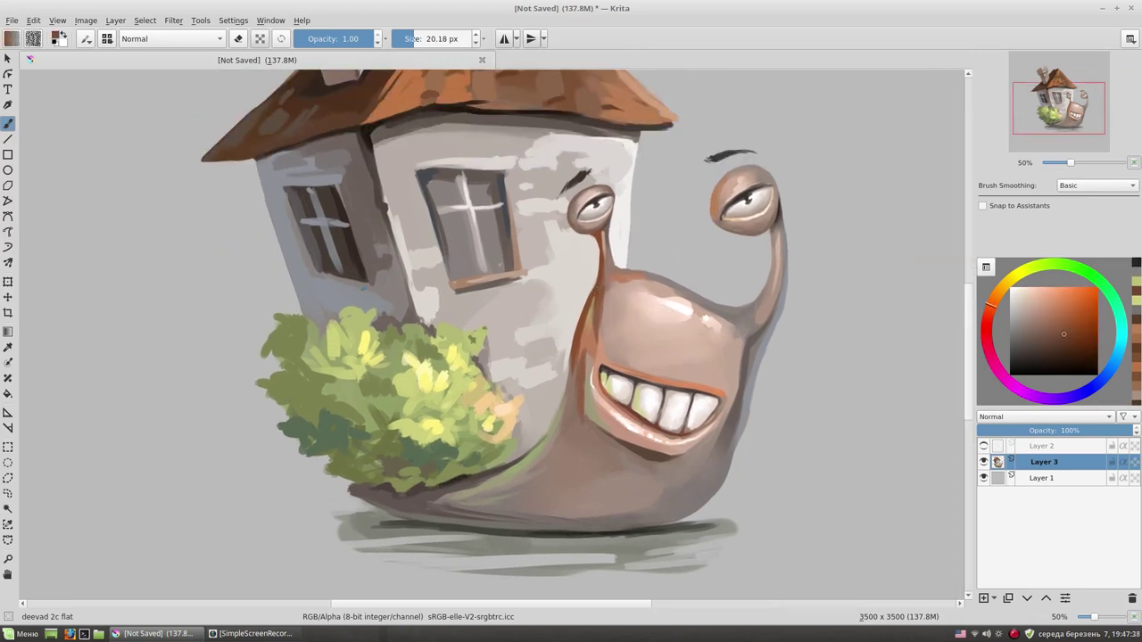
mouse_move(357, 376)
left_mouse_down()
mouse_move(267, 288)
mouse_move(216, 284)
left_mouse_up()
mouse_move(322, 414)
left_mouse_down()
mouse_move(291, 378)
mouse_move(257, 408)
mouse_move(260, 373)
left_mouse_up()
left_click_drag(375, 331, 397, 250)
key("bracketleft")
left_click_drag(392, 304, 466, 294)
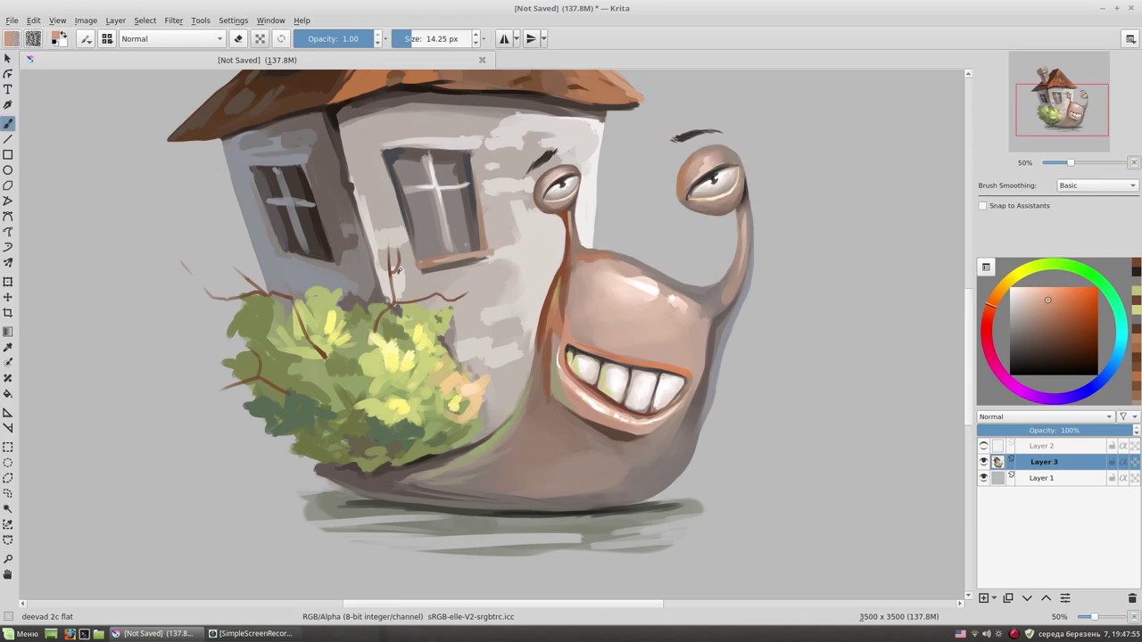
left_click(1049, 349)
mouse_move(374, 344)
left_mouse_down()
mouse_move(371, 366)
mouse_move(339, 323)
left_mouse_up()
- Pick a pale yellow and shrink the brush for fine leaf strokes
left_click(335, 364, "ctrl")
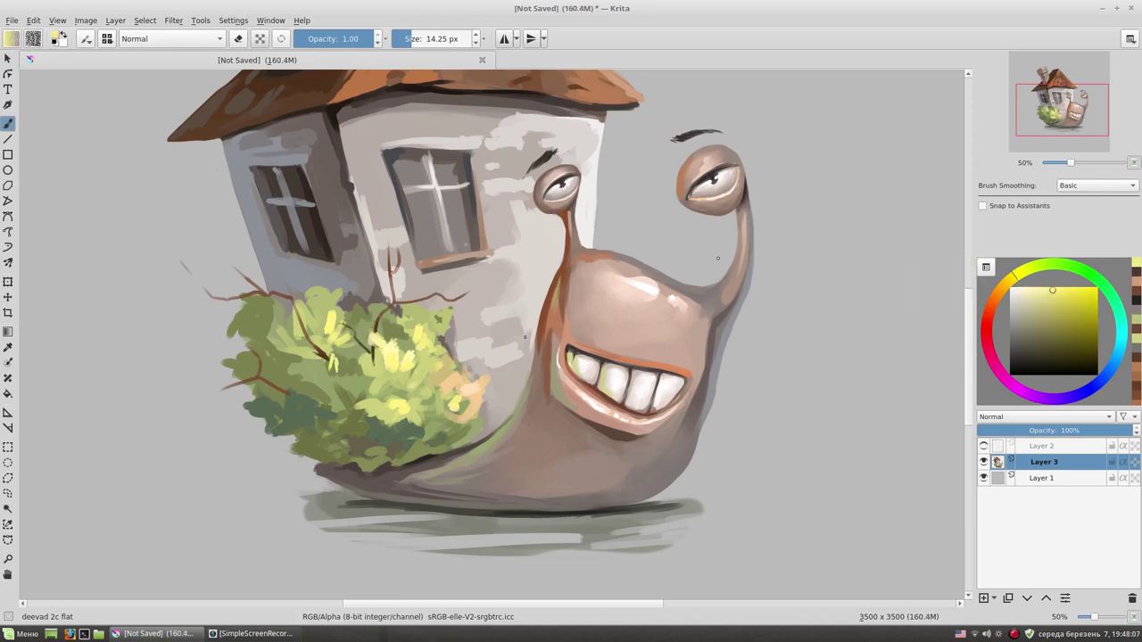
left_click_drag(500, 314, 384, 314)
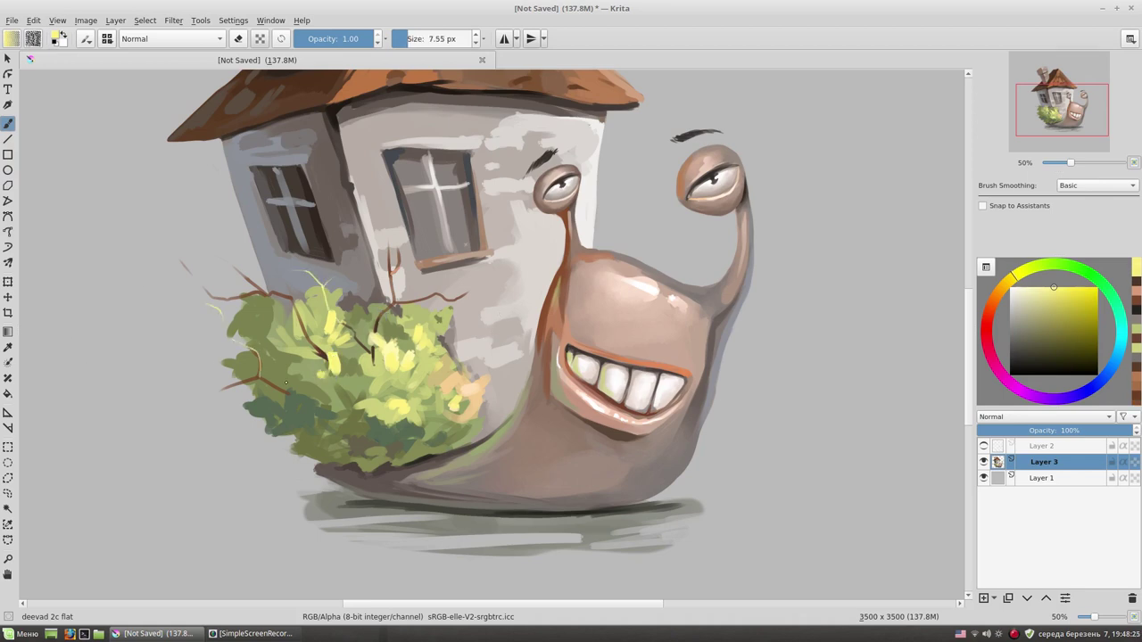
scroll(785, 325, "down", 1)
scroll(786, 324, "down", 2)
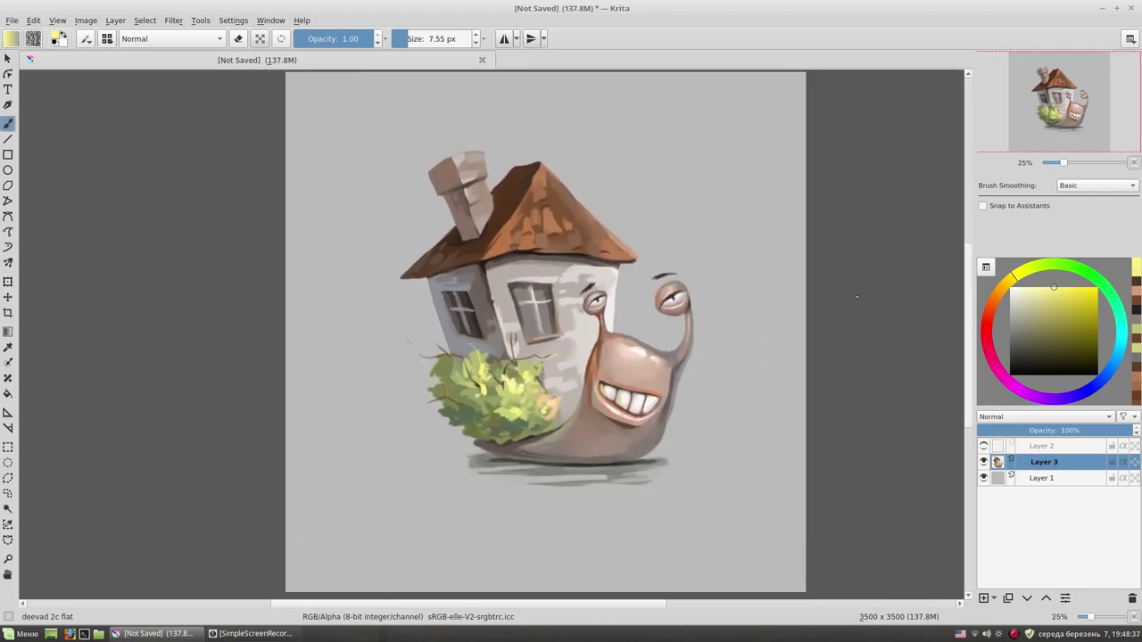
scroll(856, 297, "up", 2)
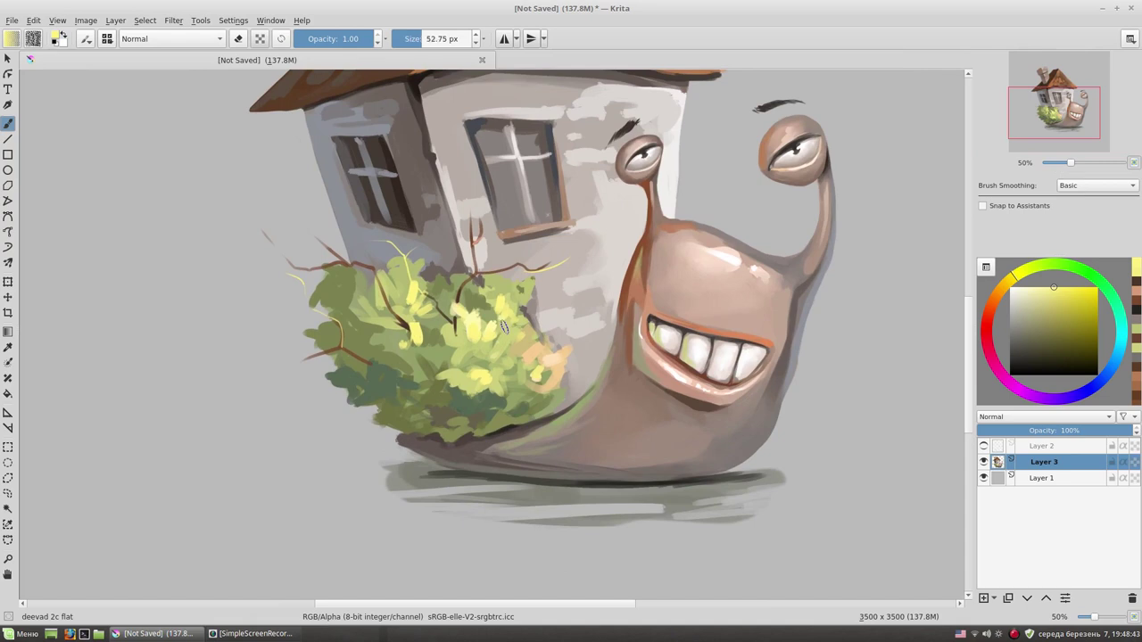
- Shade the bush's lower left with cyan teal
left_click_drag(1106, 291, 1115, 333)
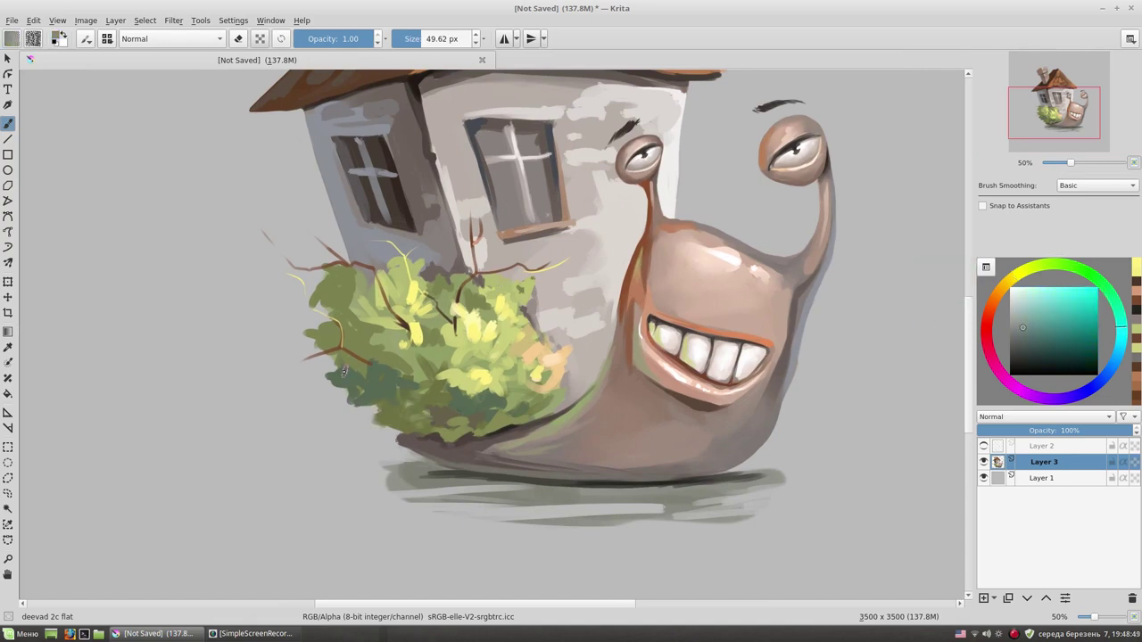
left_click_drag(353, 393, 378, 400)
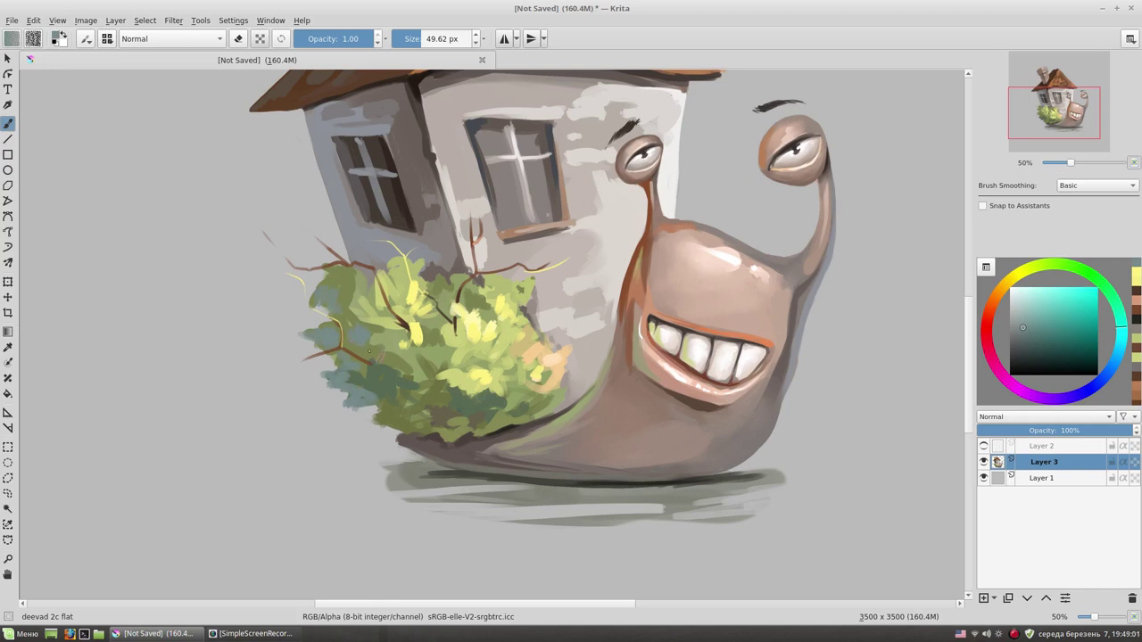
scroll(526, 255, "up", 3)
- Touch up the roof eave in light orange and erase stray marks below it
left_click(306, 252, "ctrl")
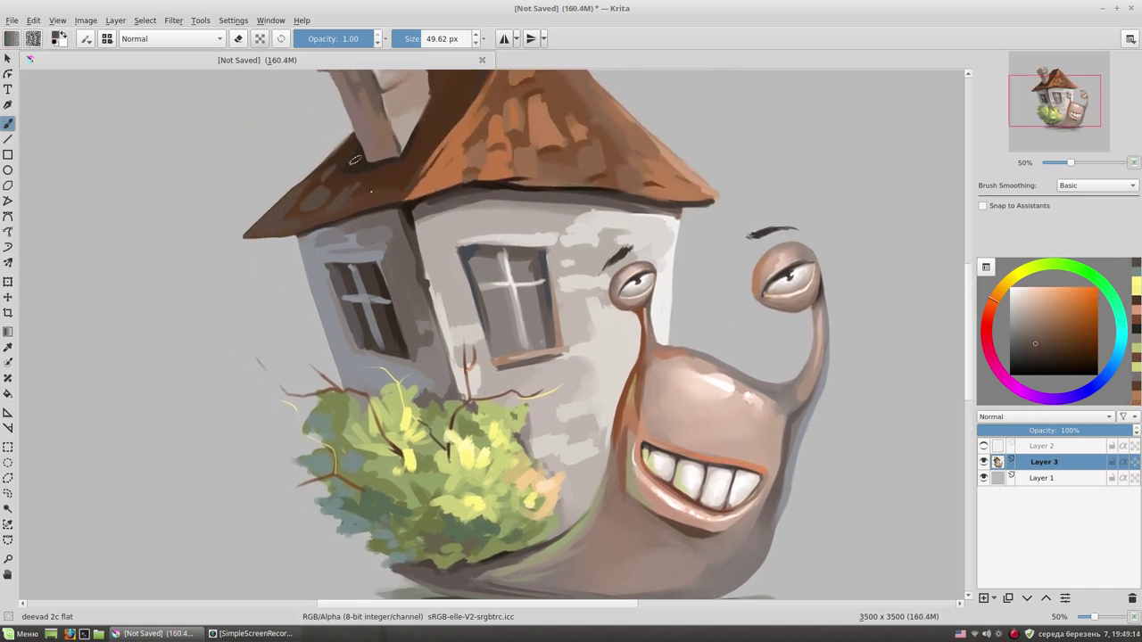
scroll(490, 178, "up", 3)
scroll(624, 205, "right", 3)
key("bracketleft")
left_click(571, 291, "ctrl")
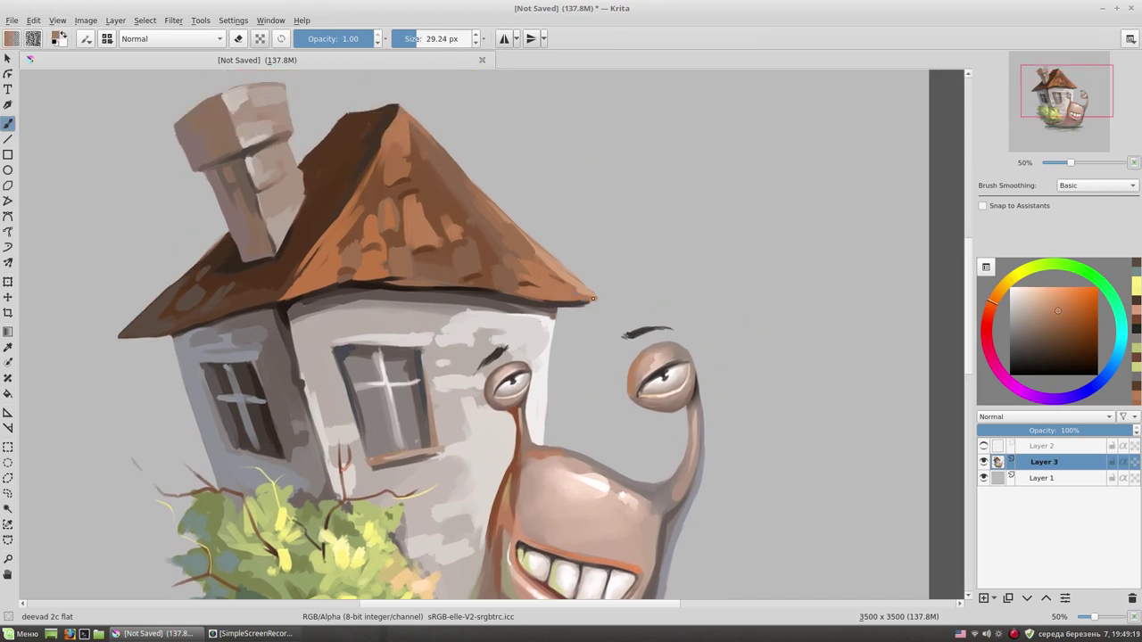
left_click_drag(572, 292, 590, 298)
key("e")
left_click_drag(572, 307, 606, 305)
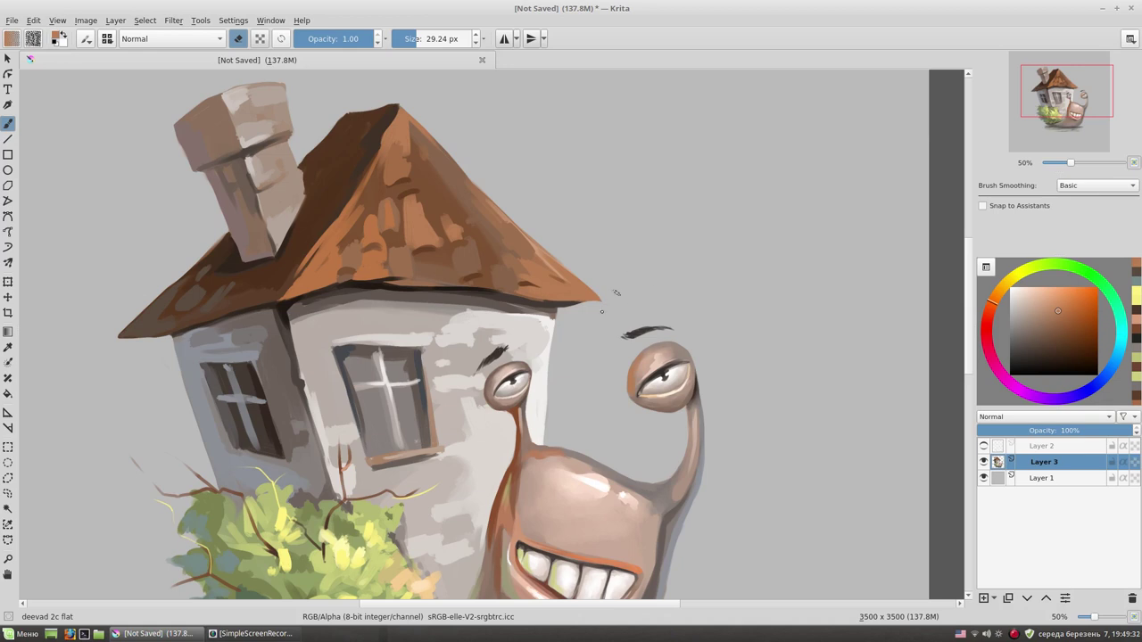
- Darken the house's right edge and zoom out to view the whole painting
left_click_drag(562, 264, 589, 157)
key("e")
left_click(579, 236, "ctrl")
left_click_drag(580, 206, 578, 219)
scroll(553, 294, "down", 2)
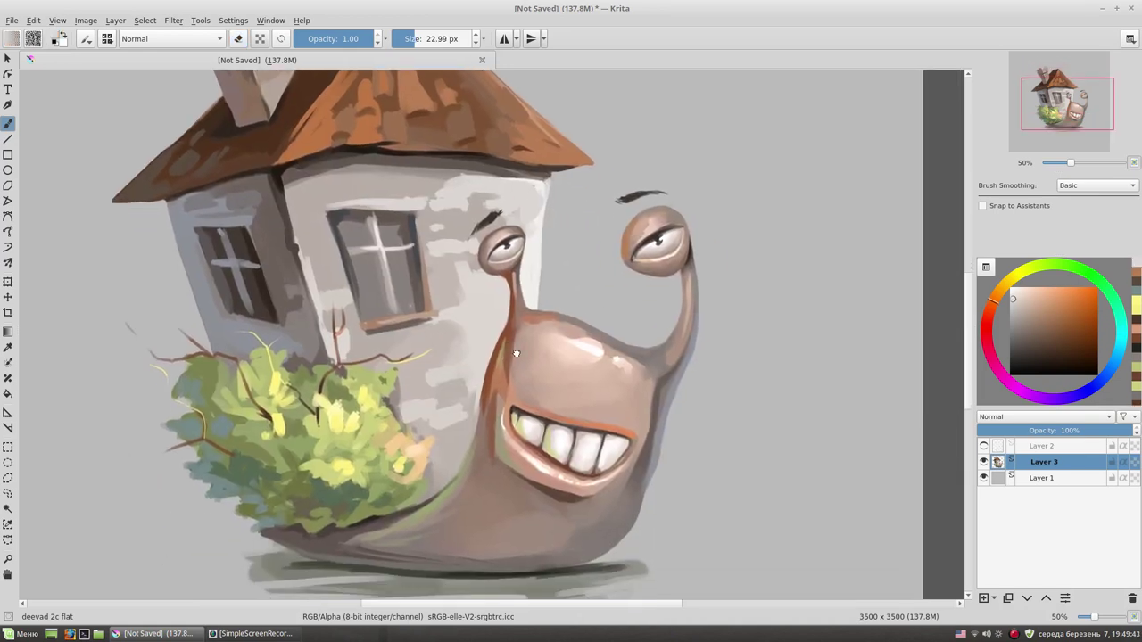
scroll(533, 376, "down", 1)
key("minus")
key("minus")
left_click_drag(647, 292, 750, 334)
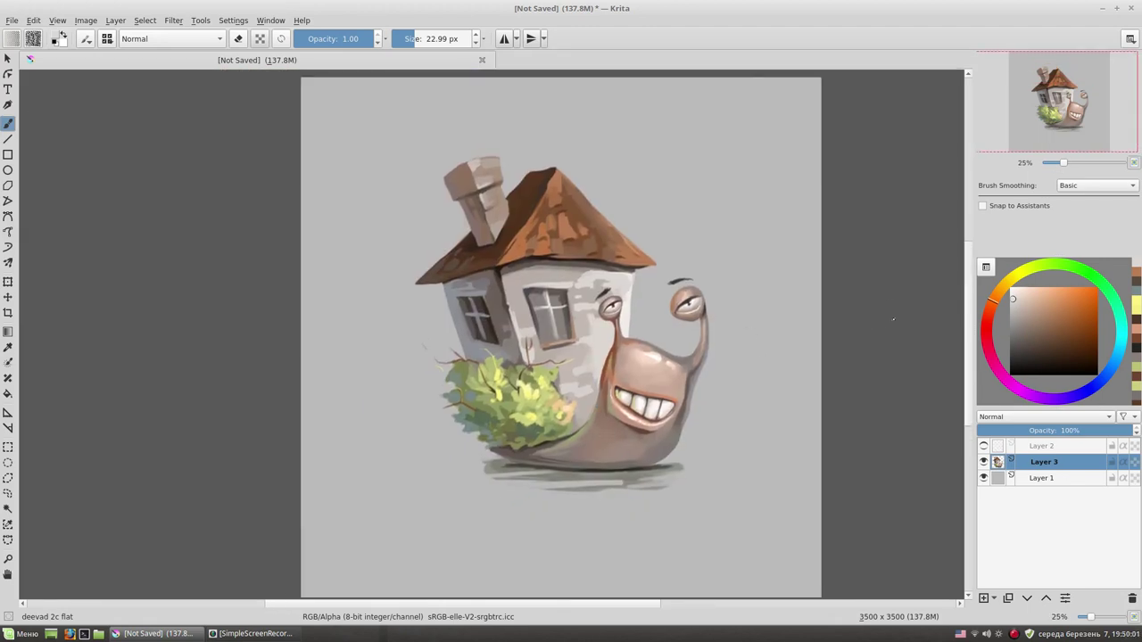
- Zoom in on the house, pick orange on the colour wheel, and stroke it along the roof's lower edge
scroll(565, 312, "up", 1)
scroll(565, 312, "up", 2)
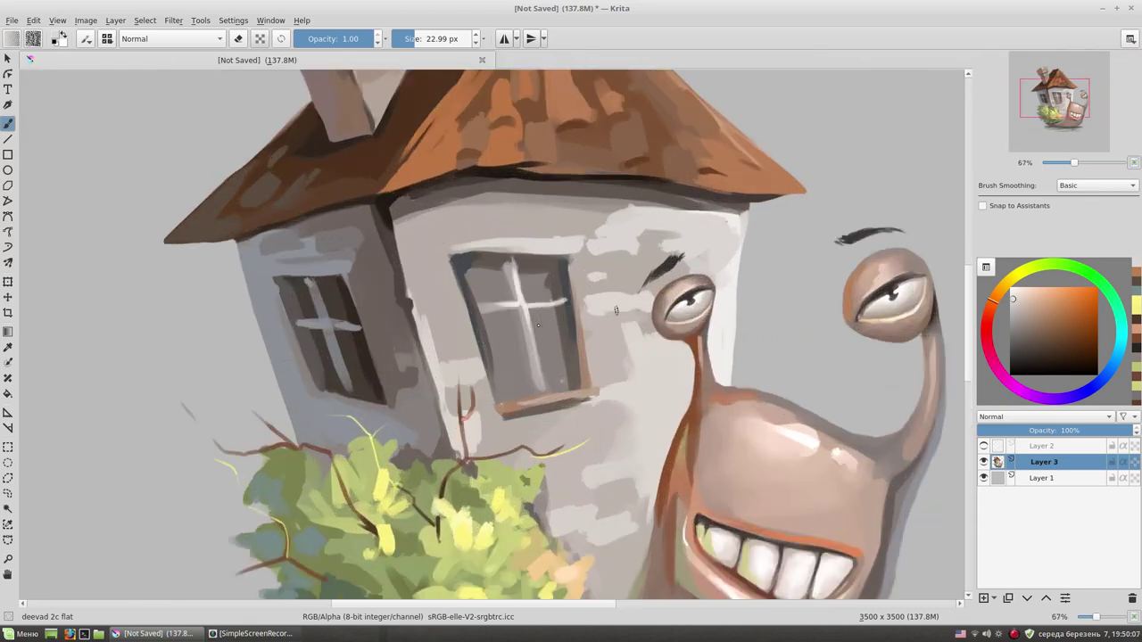
left_click_drag(565, 312, 533, 421)
left_click(1069, 295)
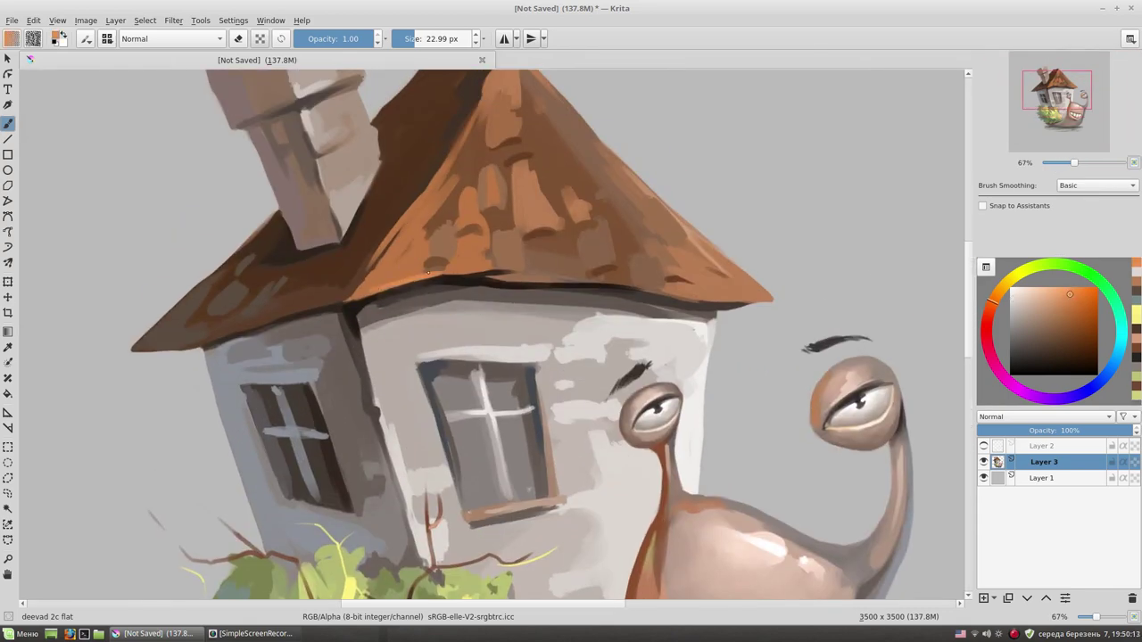
mouse_move(492, 264)
left_mouse_down()
mouse_move(633, 280)
mouse_move(466, 314)
left_mouse_up()
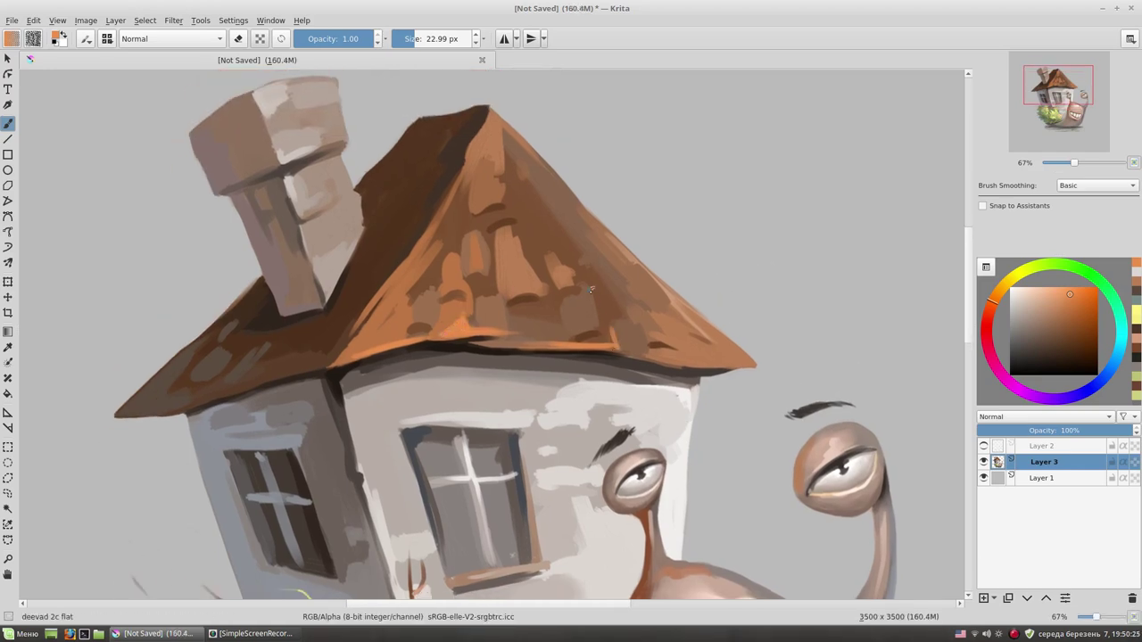
left_click_drag(549, 348, 389, 242)
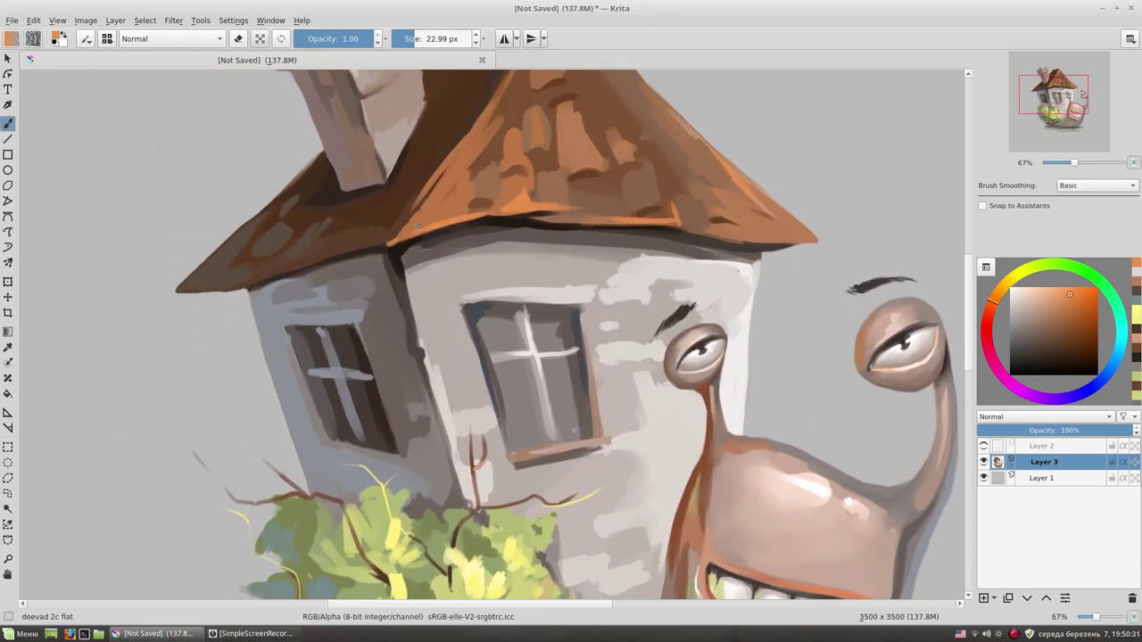
scroll(413, 216, "down", 2)
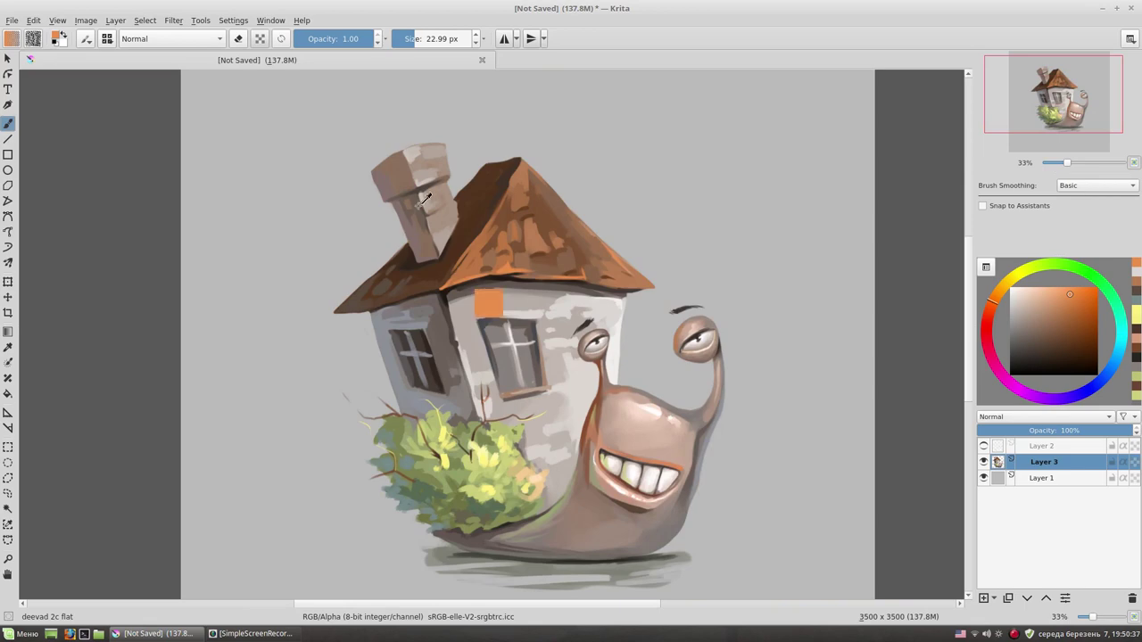
- Paint dark green and olive green strokes across the bush and along its top edge
scroll(418, 206, "up", 2)
left_click_drag(559, 531, 558, 327)
left_click(472, 370, "ctrl")
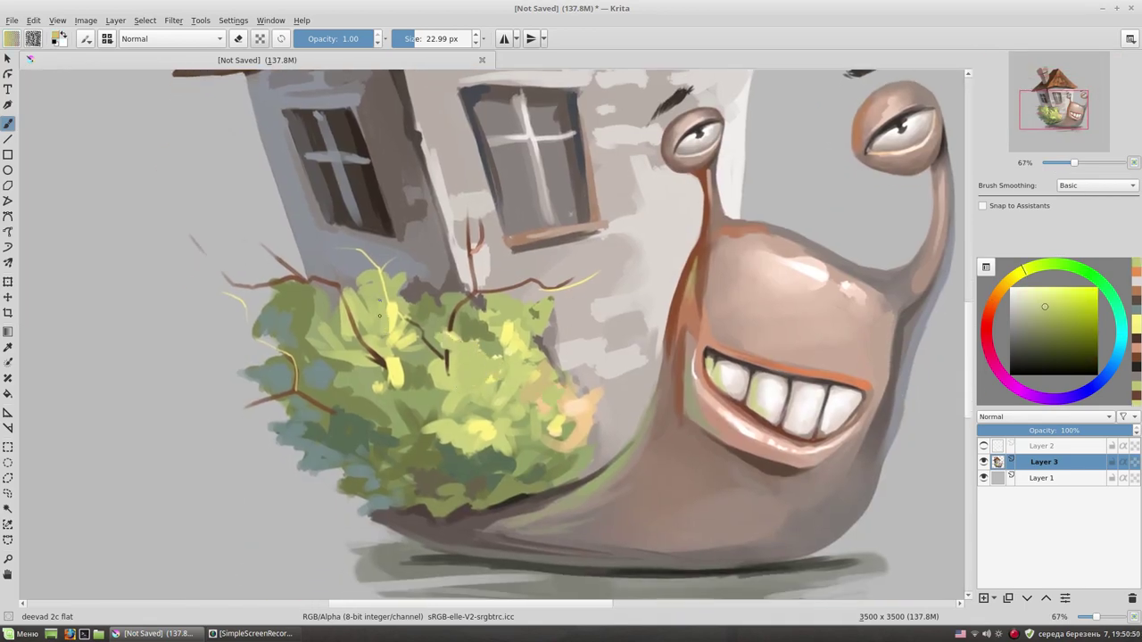
left_click(406, 370, "ctrl")
mouse_move(403, 361)
left_mouse_down()
mouse_move(414, 378)
mouse_move(376, 387)
left_mouse_up()
left_click(444, 333, "ctrl")
left_click_drag(485, 296, 418, 288)
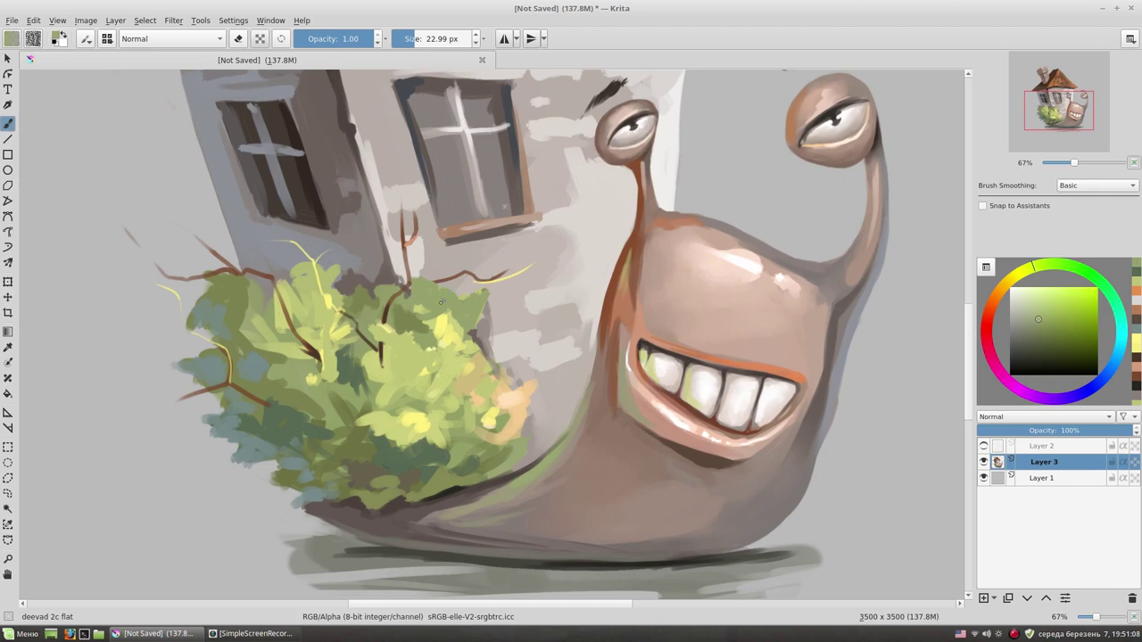
- At 28.25 px brush size, repaint the bush's right edge and dab dark green into its lower part
mouse_move(477, 321)
left_mouse_down()
mouse_move(489, 304)
mouse_move(446, 342)
left_mouse_up()
left_click(495, 373, "ctrl")
left_click(474, 318, "ctrl")
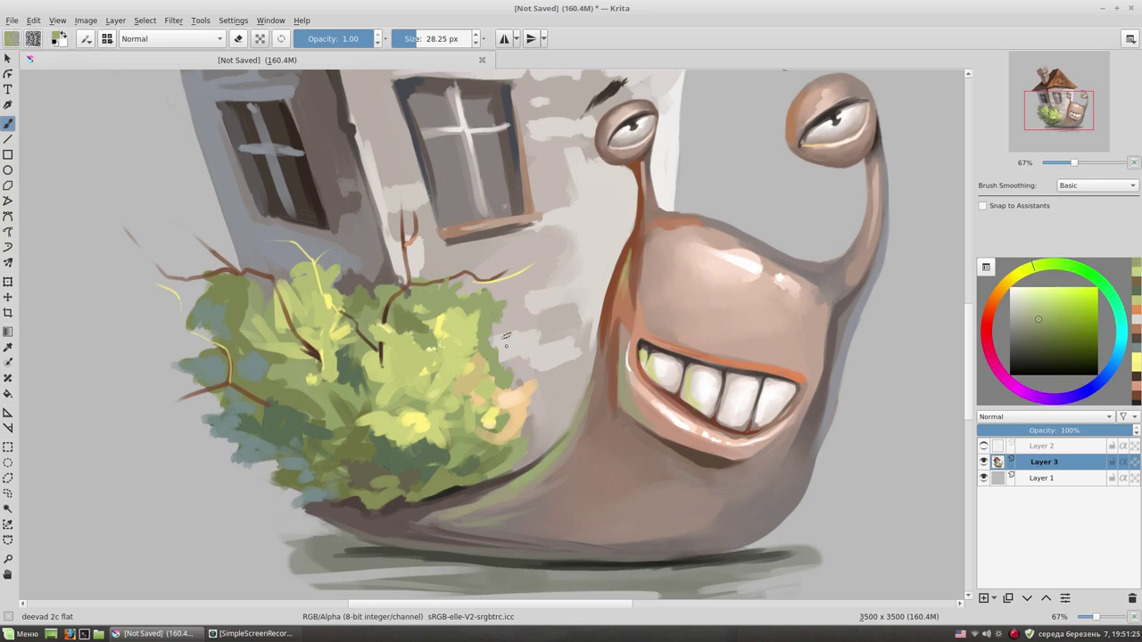
mouse_move(513, 441)
left_mouse_down()
mouse_move(516, 387)
mouse_move(531, 410)
mouse_move(487, 411)
left_mouse_up()
left_click(502, 388, "ctrl")
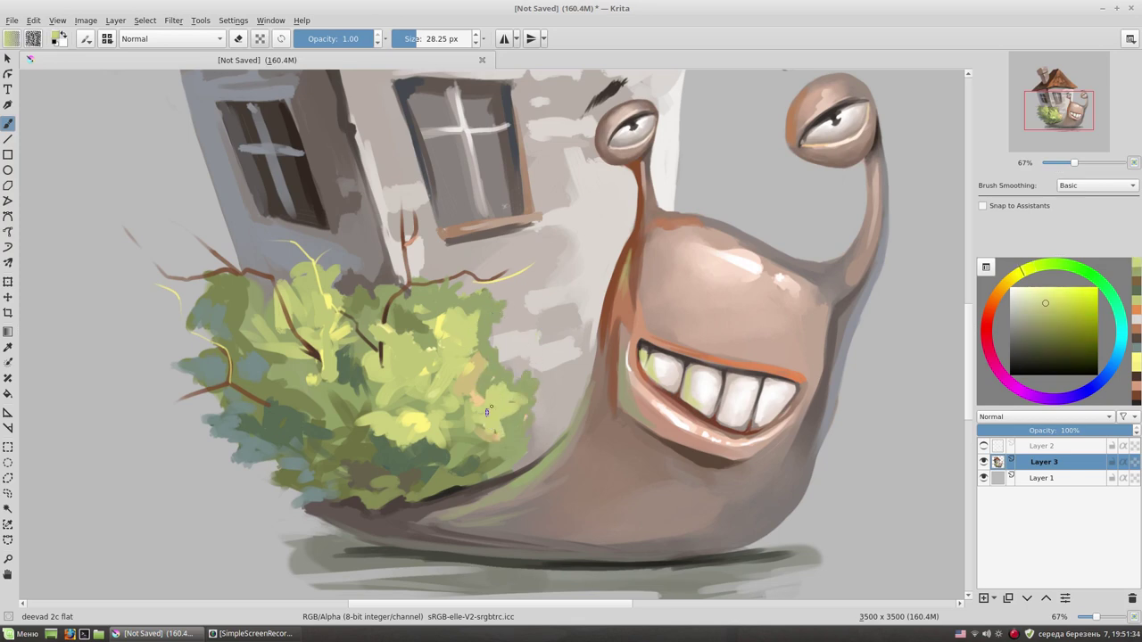
left_click(421, 418, "ctrl")
mouse_move(421, 443)
left_mouse_down()
mouse_move(326, 446)
mouse_move(317, 460)
mouse_move(414, 459)
left_mouse_up()
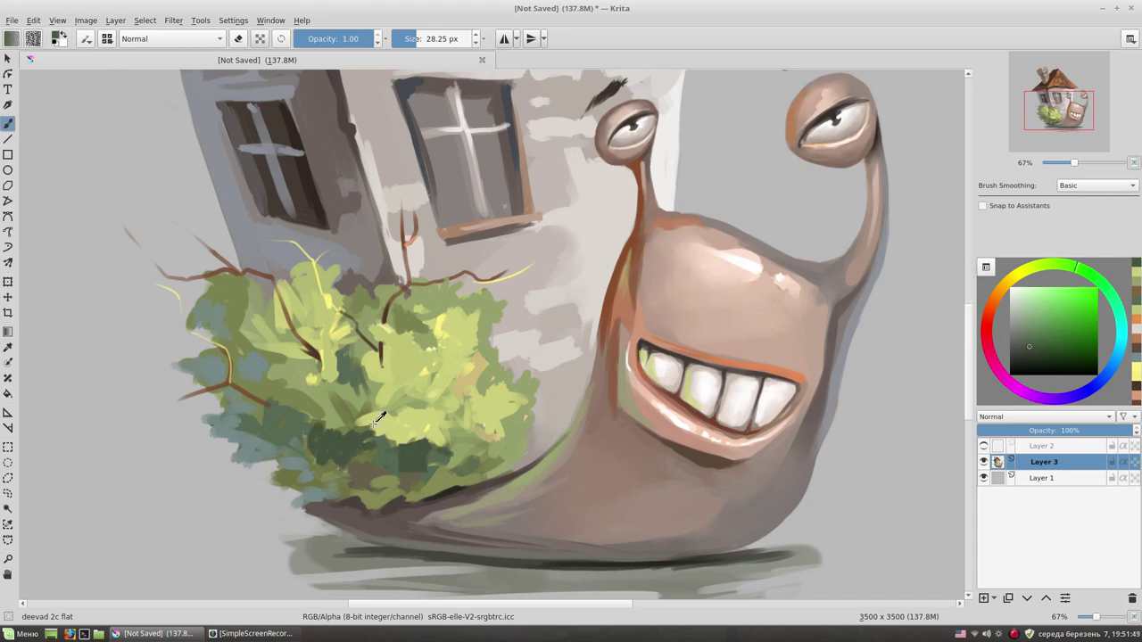
- Add light and olive-green leaf strokes across the left side of the bush
left_click(338, 411, "ctrl")
mouse_move(307, 433)
left_mouse_down()
mouse_move(355, 403)
mouse_move(406, 406)
left_mouse_up()
left_click(384, 406, "ctrl")
left_click(478, 377, "ctrl")
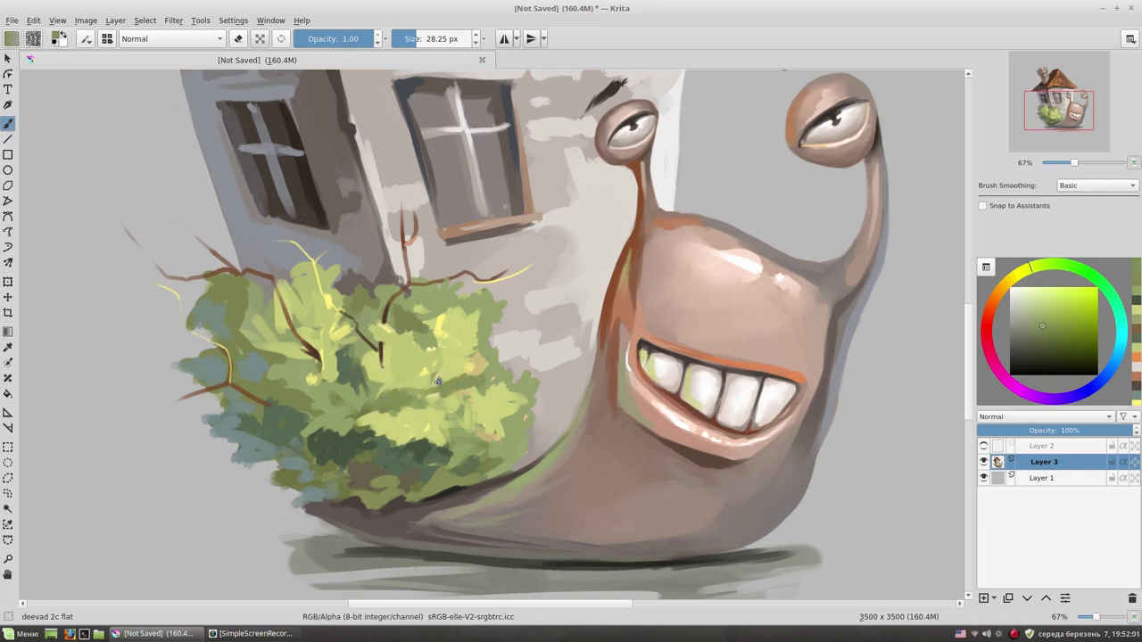
left_click(328, 345, "ctrl")
mouse_move(287, 334)
left_mouse_down()
mouse_move(268, 339)
mouse_move(366, 363)
left_mouse_up()
- Add a small dark mark, repaint the bush's lower right, and lighten its middle patch
left_click(284, 342, "ctrl")
left_click(312, 376, "ctrl")
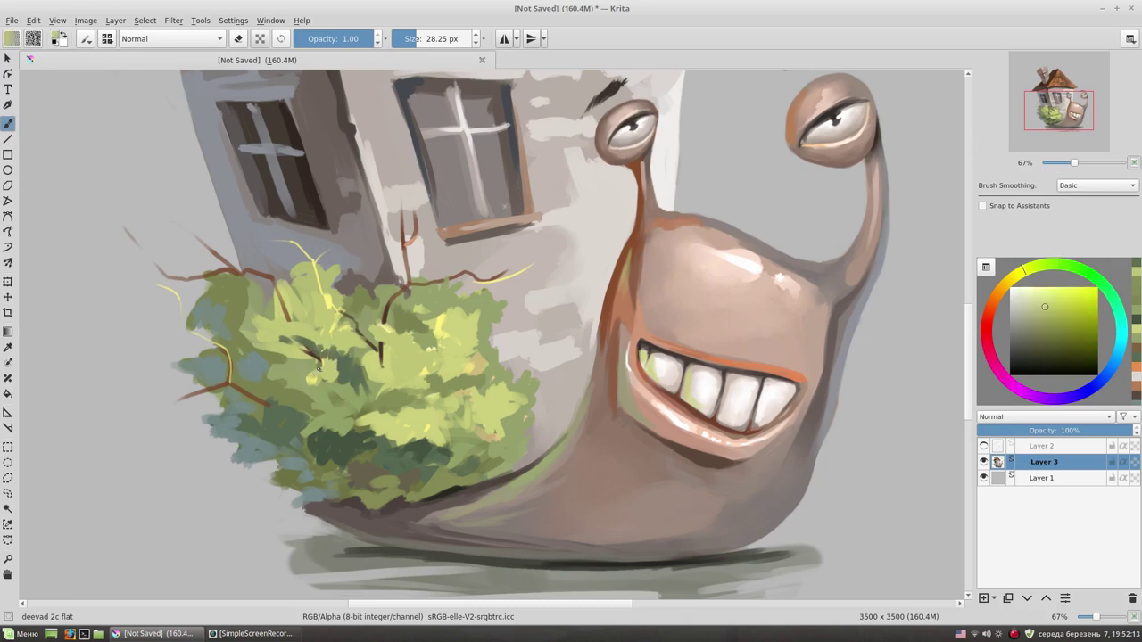
left_click_drag(410, 310, 447, 301)
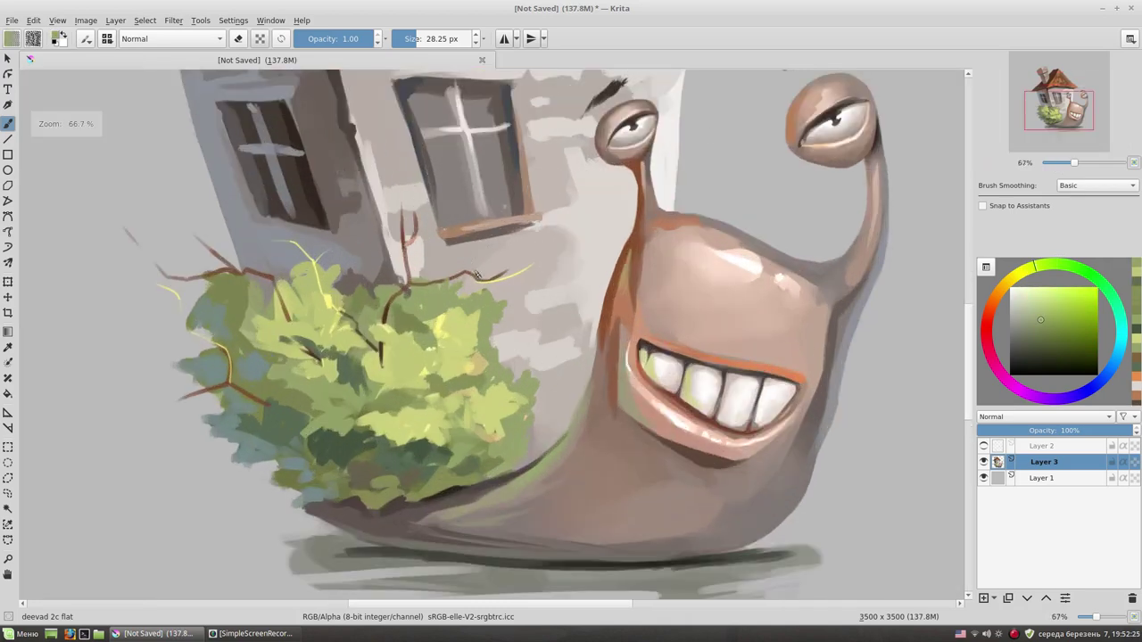
left_click(479, 331, "ctrl")
left_click(522, 375, "ctrl")
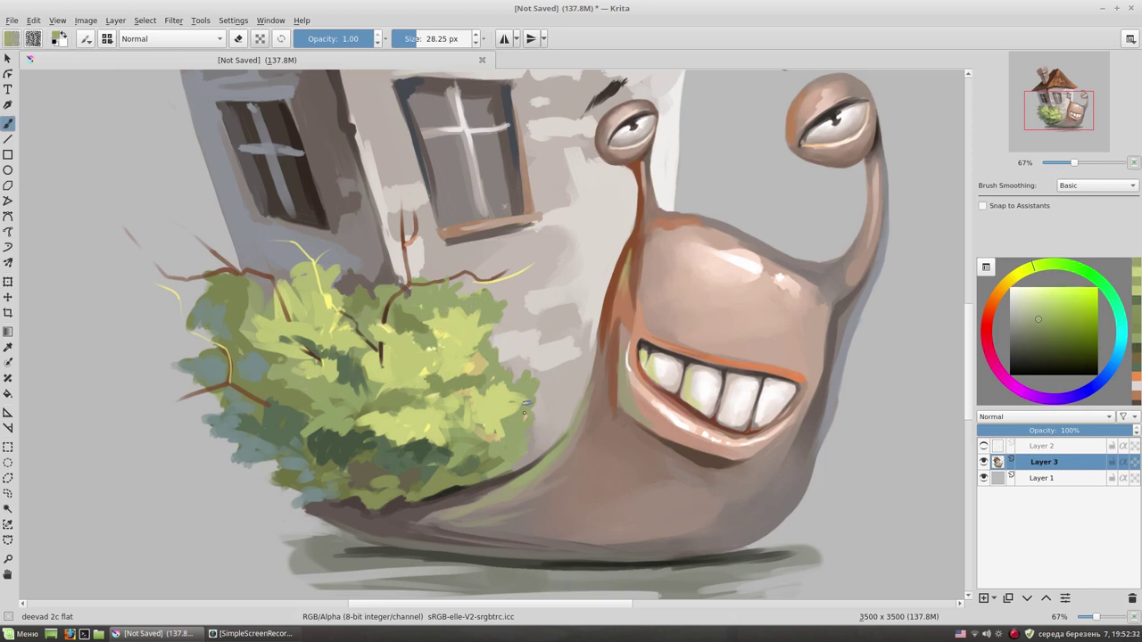
left_click(479, 431, "ctrl")
left_click_drag(482, 402, 457, 376)
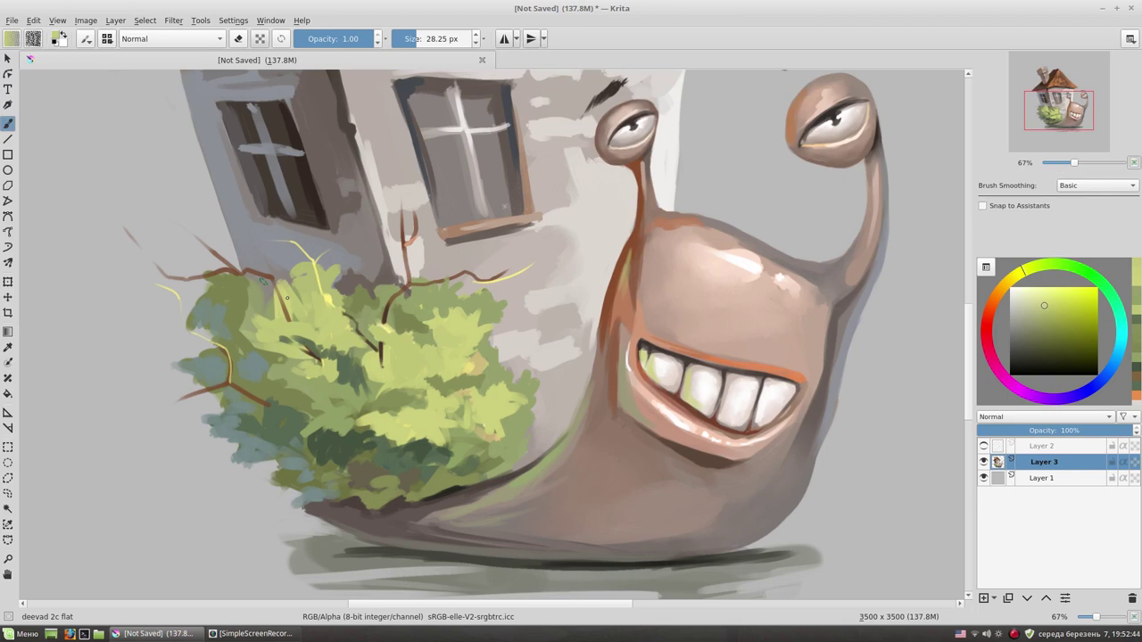
left_click_drag(385, 334, 396, 323)
- Paint a dark green shading stroke over the lower bush and pick a light yellow-green
left_click(252, 361, "ctrl")
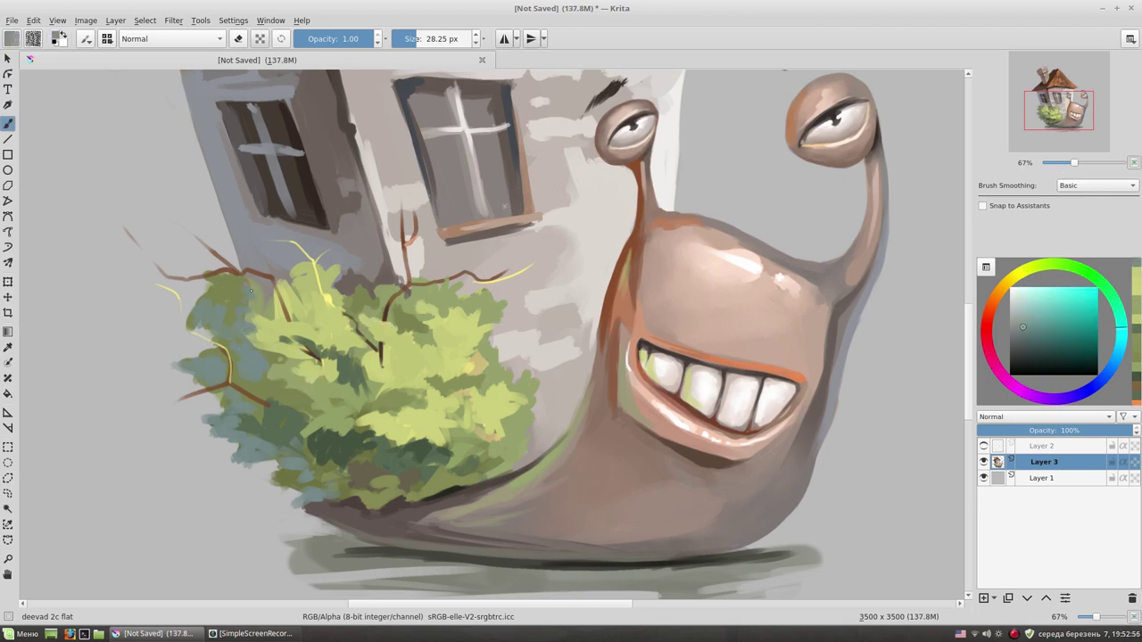
left_click(287, 416, "ctrl")
left_click_drag(301, 419, 351, 467)
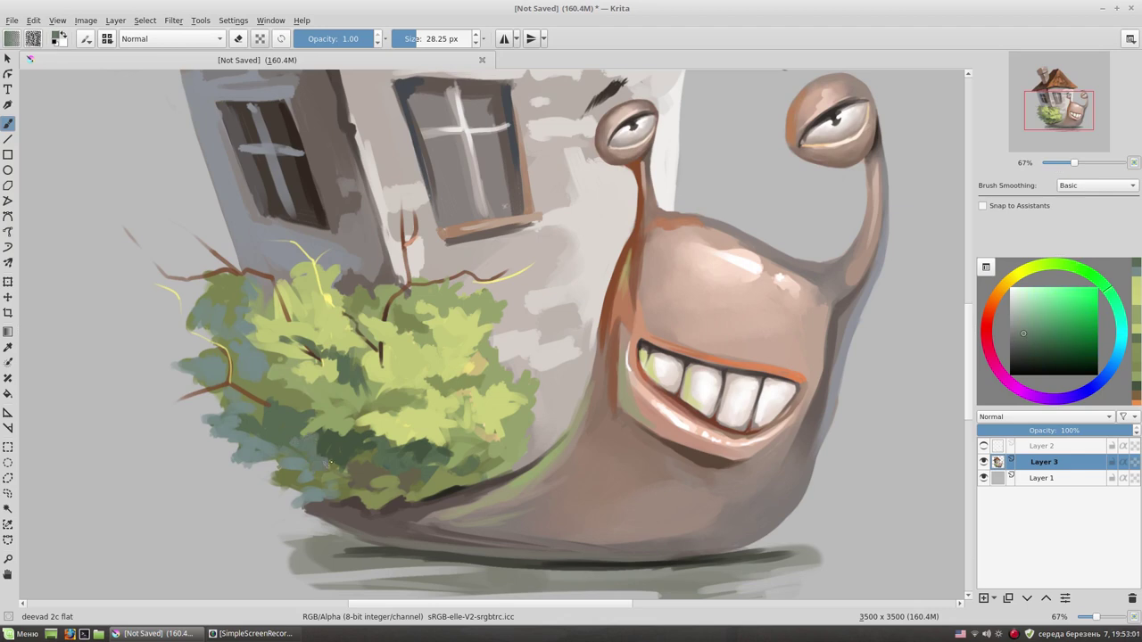
left_click(317, 431, "ctrl")
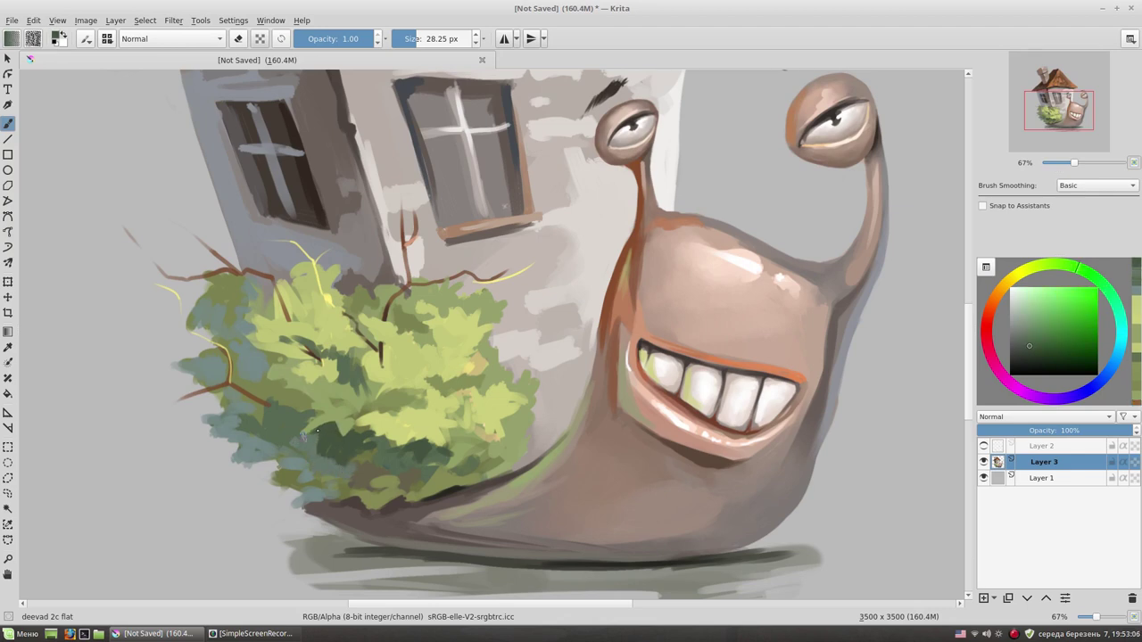
left_click(391, 435, "ctrl")
left_click(385, 451, "ctrl")
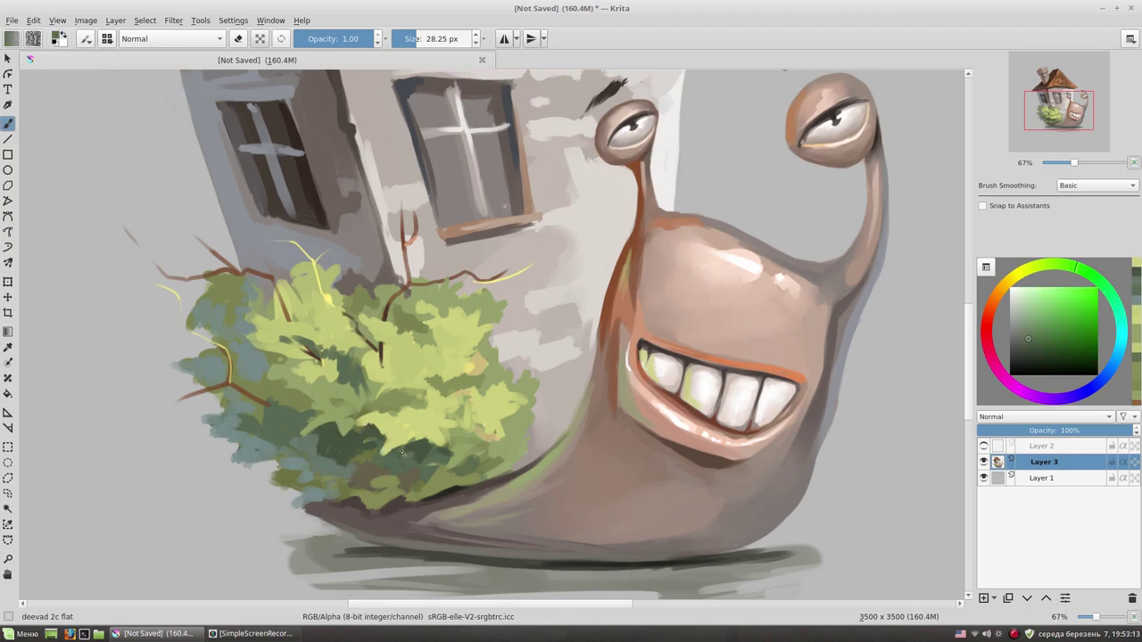
left_click(462, 419, "ctrl")
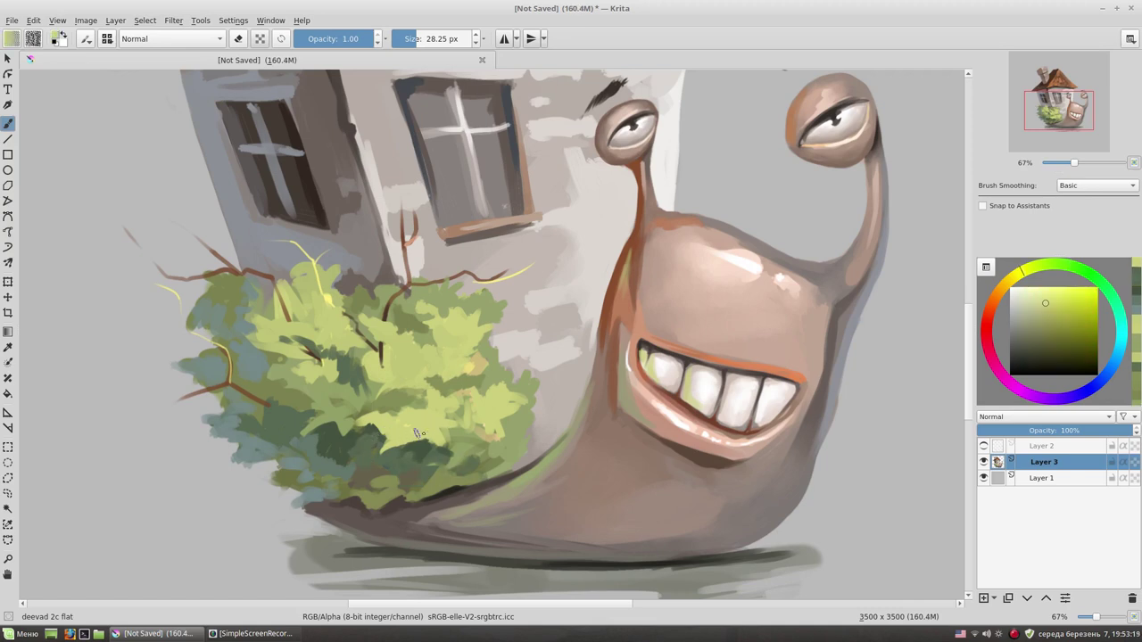
left_click_drag(419, 439, 319, 425)
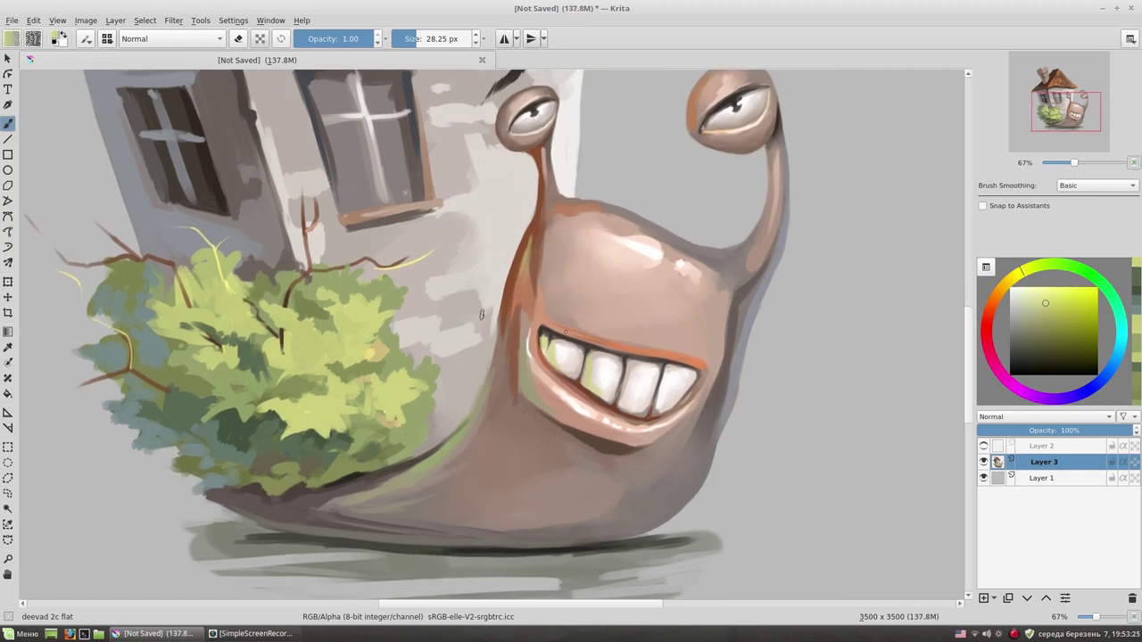
- Sample yellow-green, peach and darker greens from the bush, then zoom out to 33%
left_click(427, 310, "ctrl")
left_click(398, 296, "ctrl")
left_click(393, 328, "ctrl")
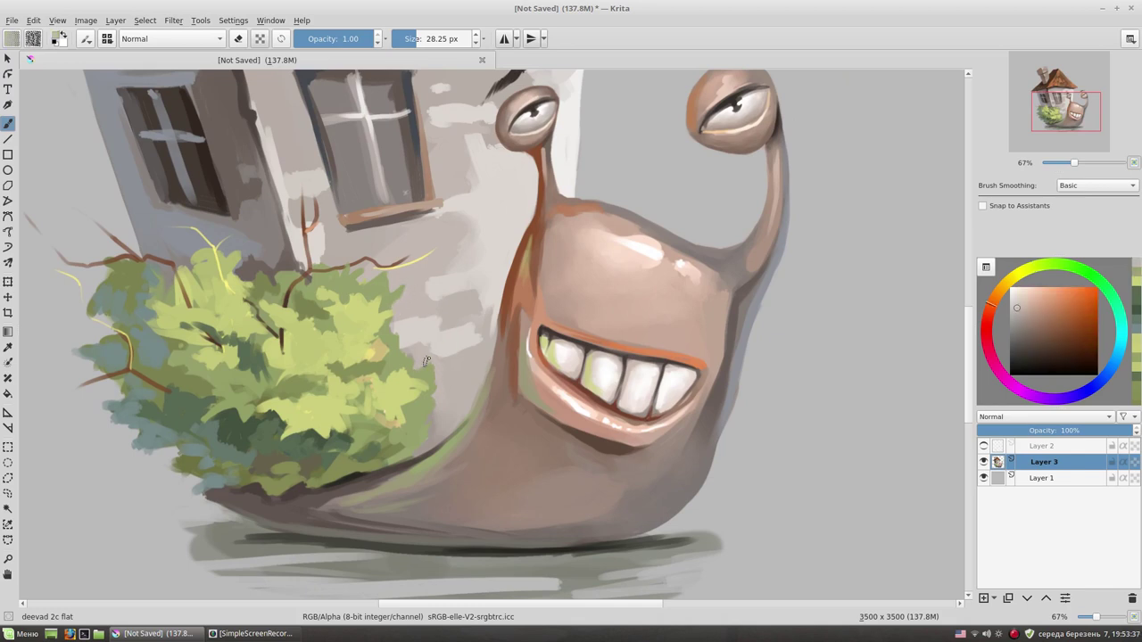
left_click(385, 407, "ctrl")
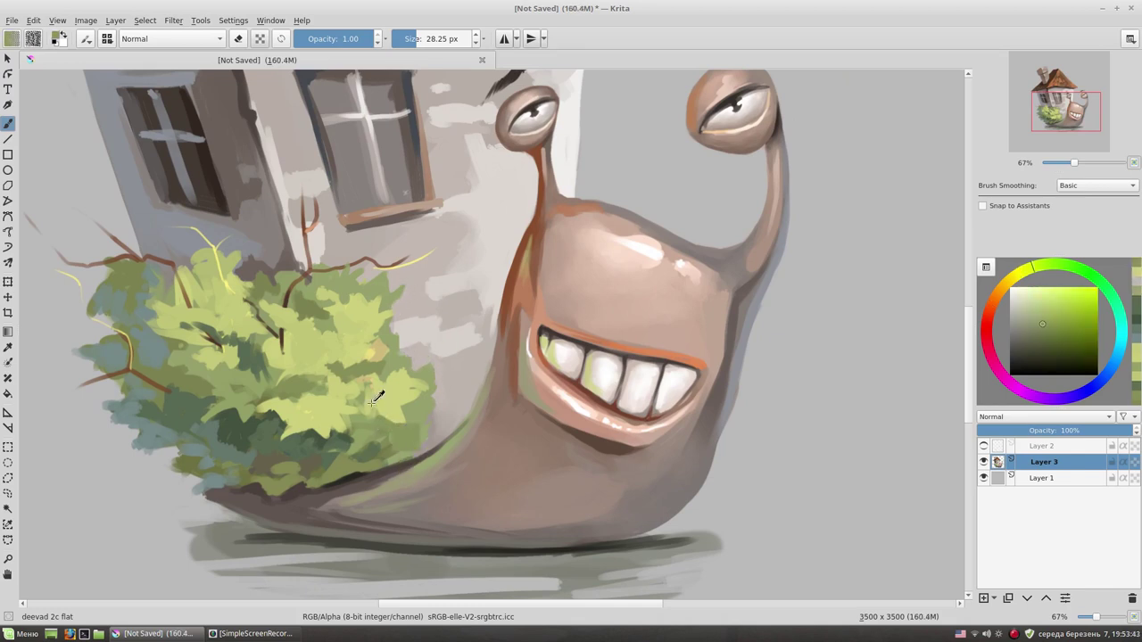
left_click(364, 407, "ctrl")
left_click(378, 355, "ctrl")
left_click_drag(388, 290, 458, 272)
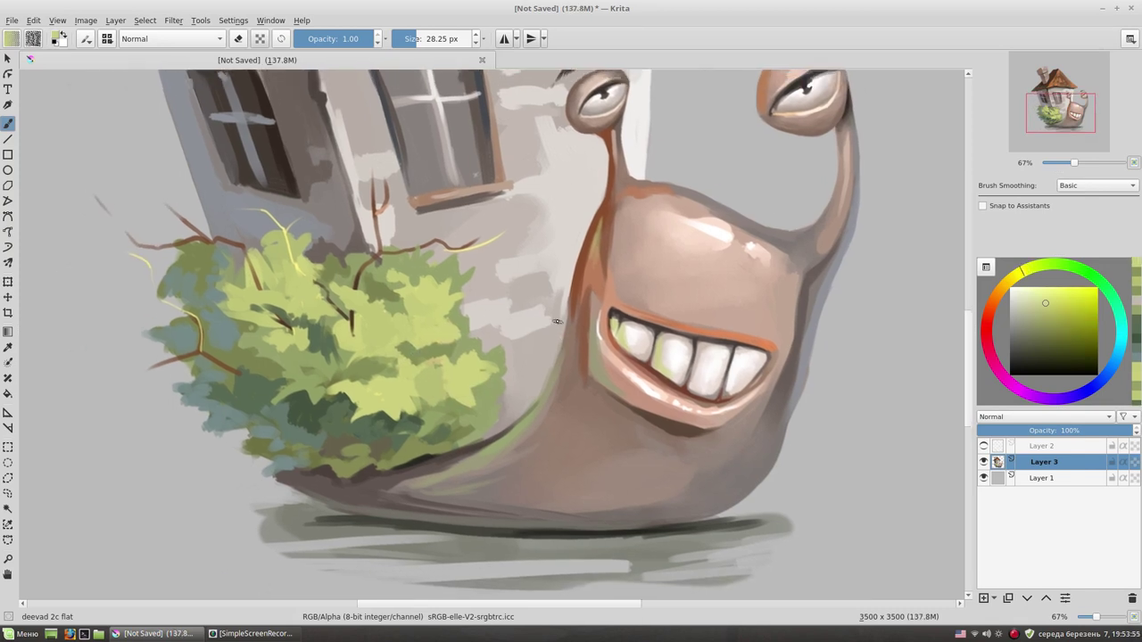
left_click(319, 328, "ctrl")
left_click(348, 348, "ctrl")
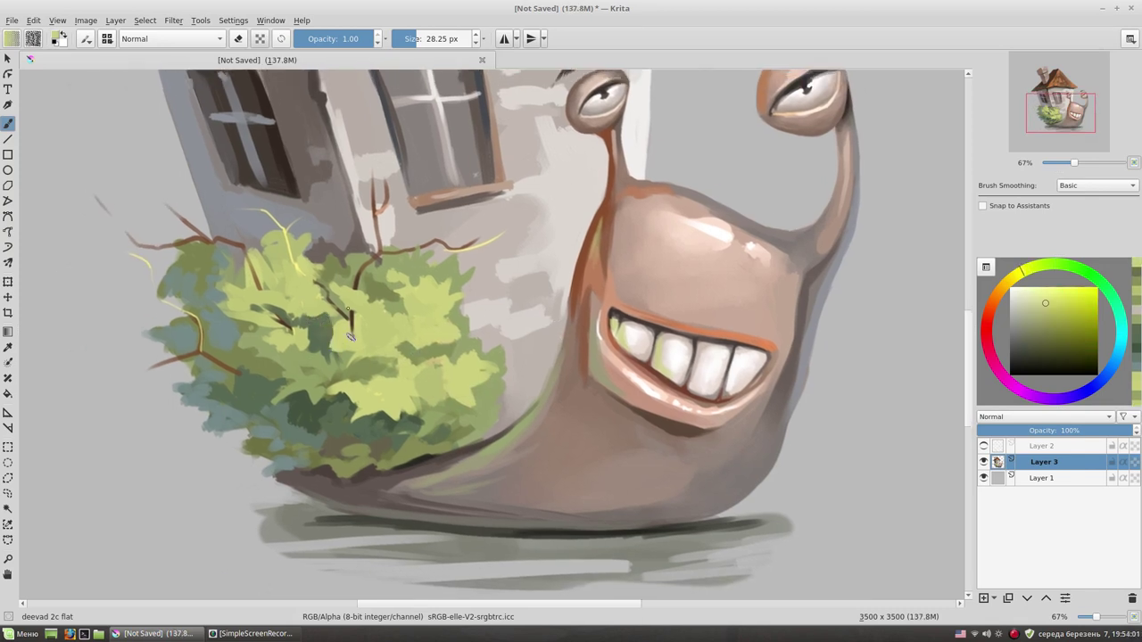
key("minus")
key("minus")
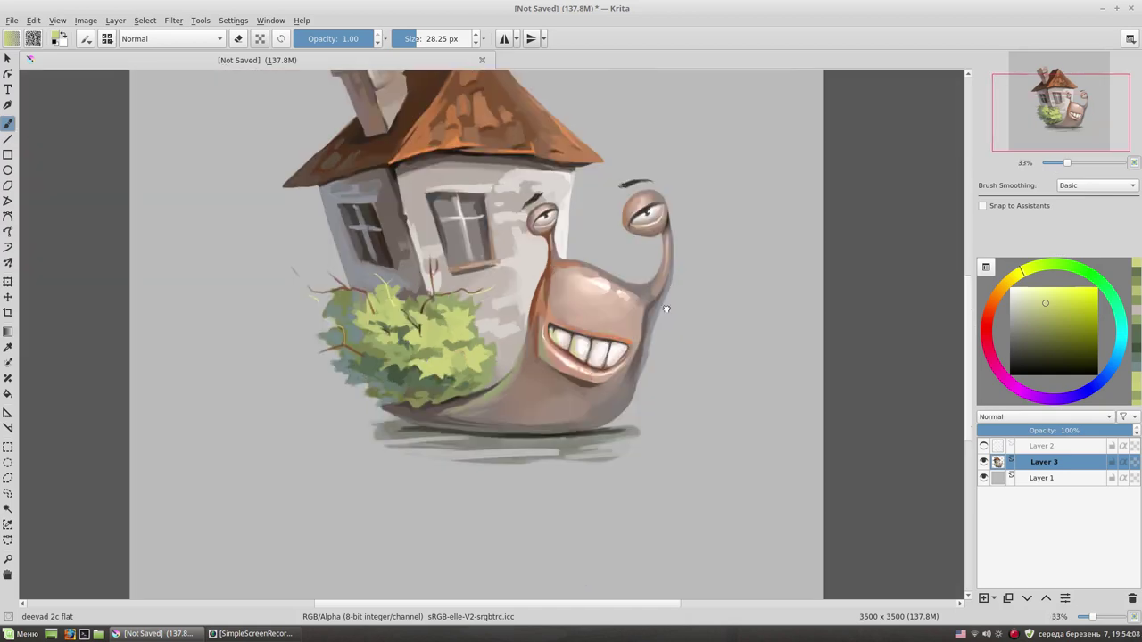
- At 67% zoom, paint a light green rim on the body's edge and lighten the shell wall with grey
scroll(463, 442, "up", 2)
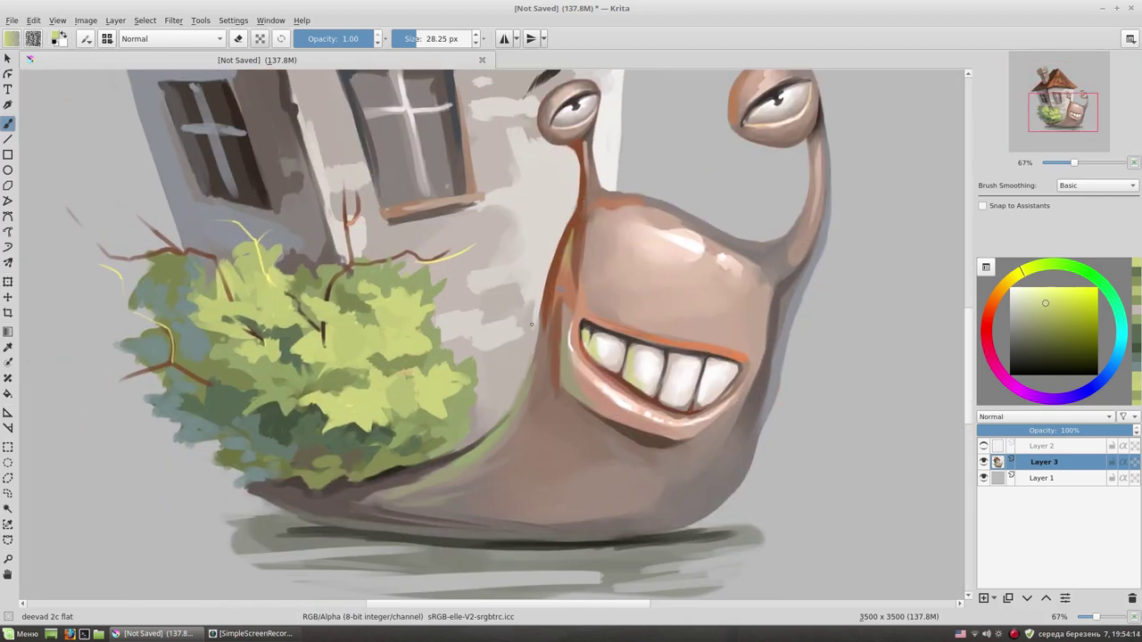
mouse_move(453, 450)
left_mouse_down()
mouse_move(506, 408)
mouse_move(512, 379)
left_mouse_up()
mouse_move(498, 421)
left_mouse_down()
mouse_move(517, 370)
mouse_move(509, 373)
left_mouse_up()
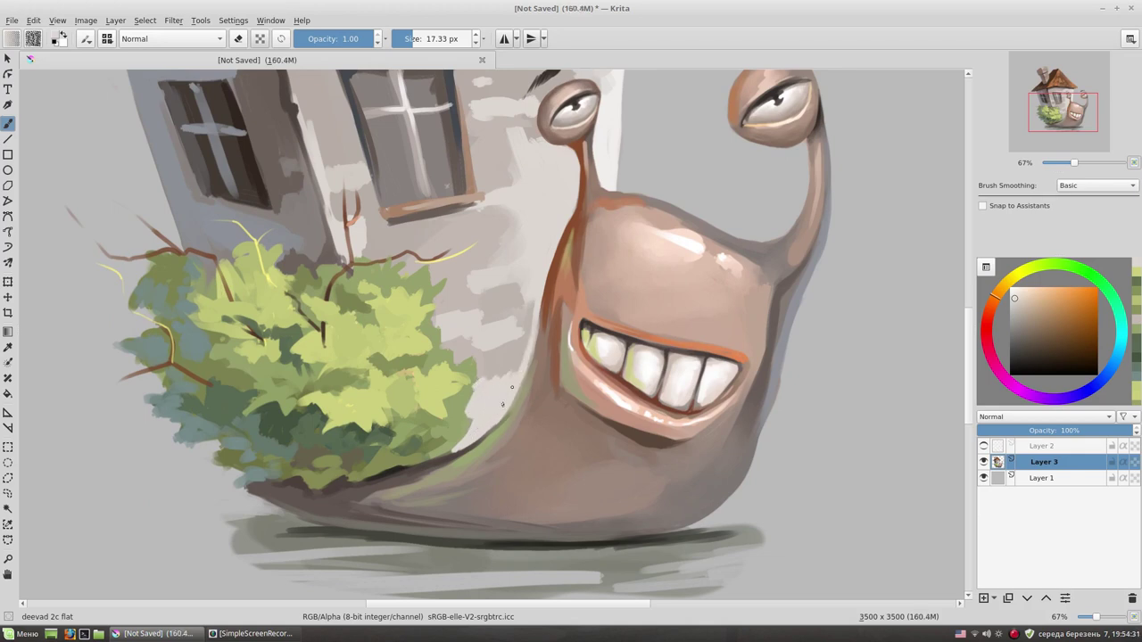
left_click(514, 395, "ctrl")
left_click(491, 380, "ctrl")
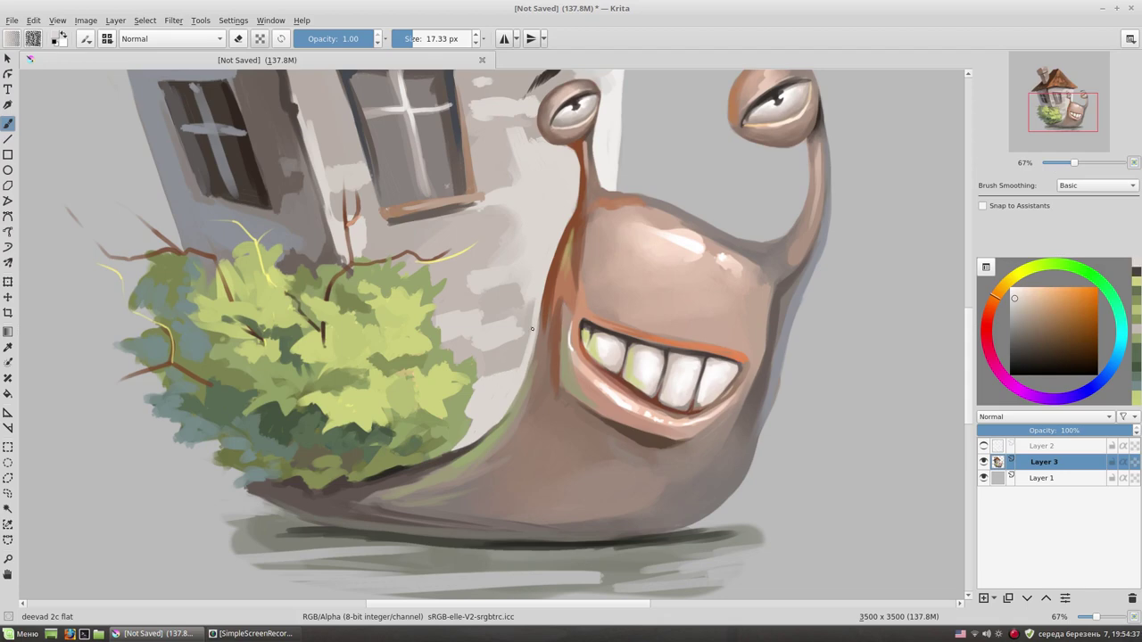
left_click_drag(528, 334, 472, 430)
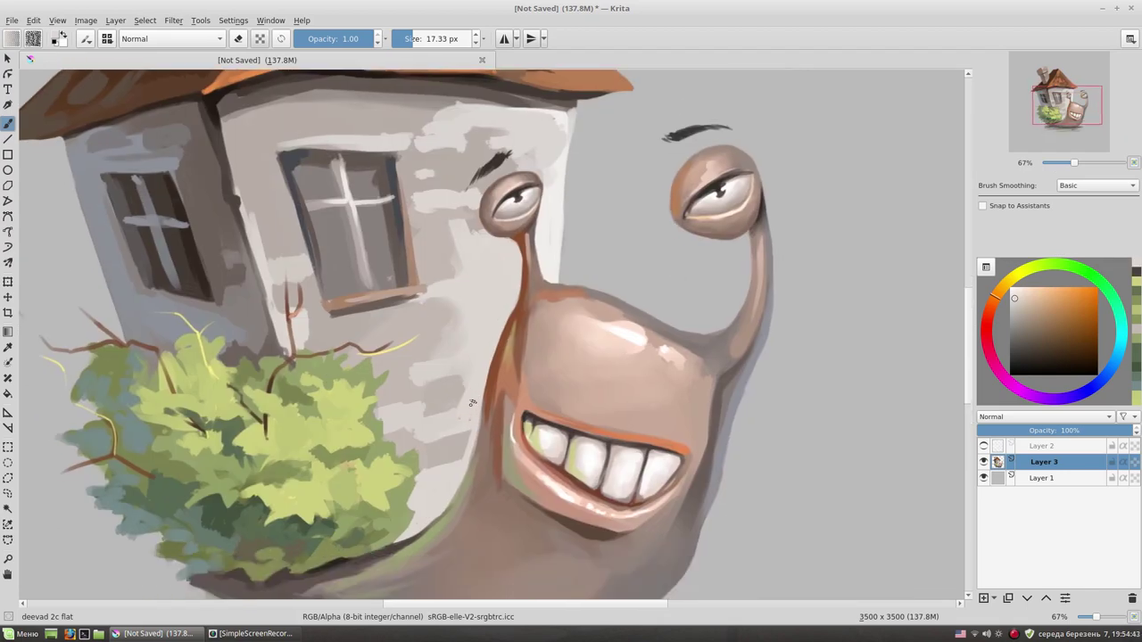
left_click(472, 430, "ctrl")
scroll(472, 443, "down", 2)
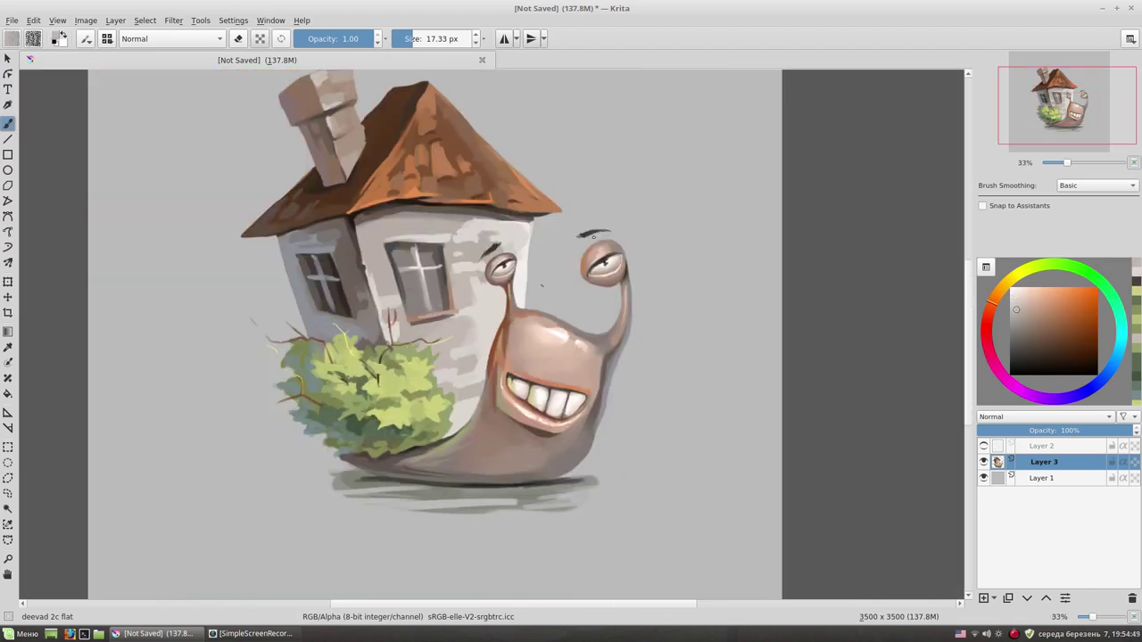
- Zoom into the front window and sample beige and grey wall colours with a smaller brush
scroll(553, 323, "up", 2)
mouse_move(250, 154)
left_mouse_down()
mouse_move(379, 217)
mouse_move(495, 214)
left_mouse_up()
left_click(380, 216, "ctrl")
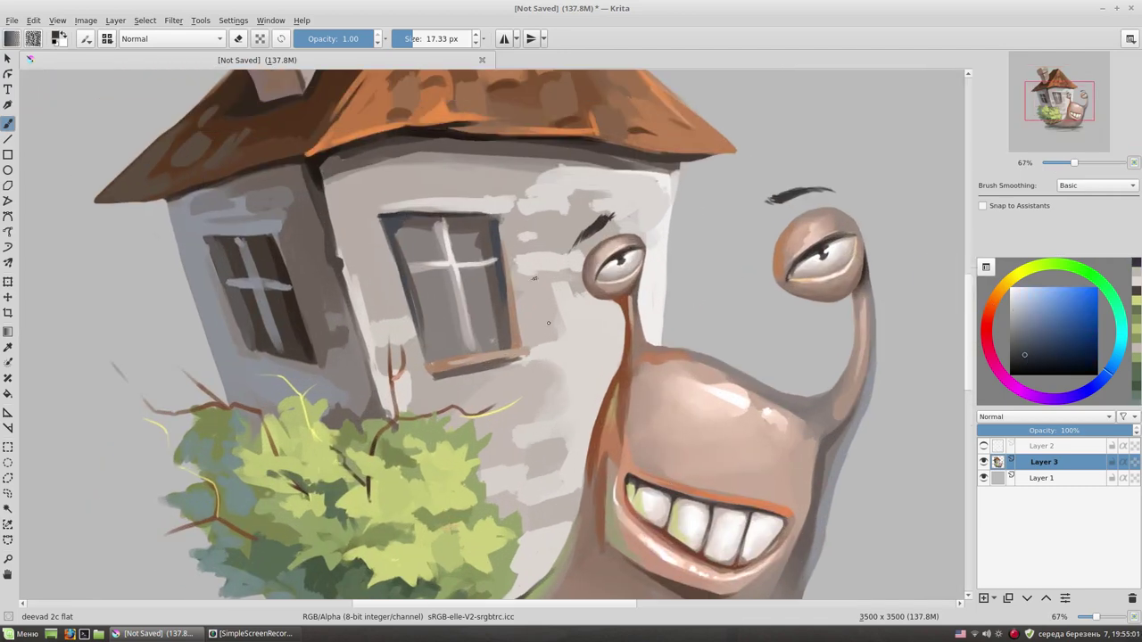
left_click(502, 214, "ctrl")
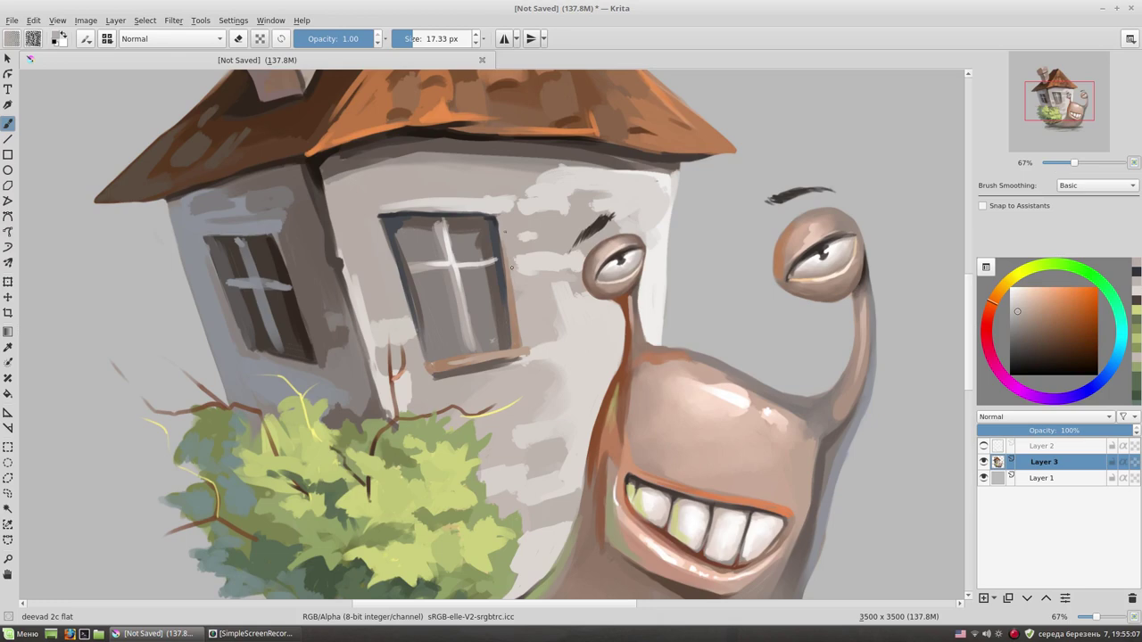
left_click(385, 203, "ctrl")
left_click(410, 247, "ctrl")
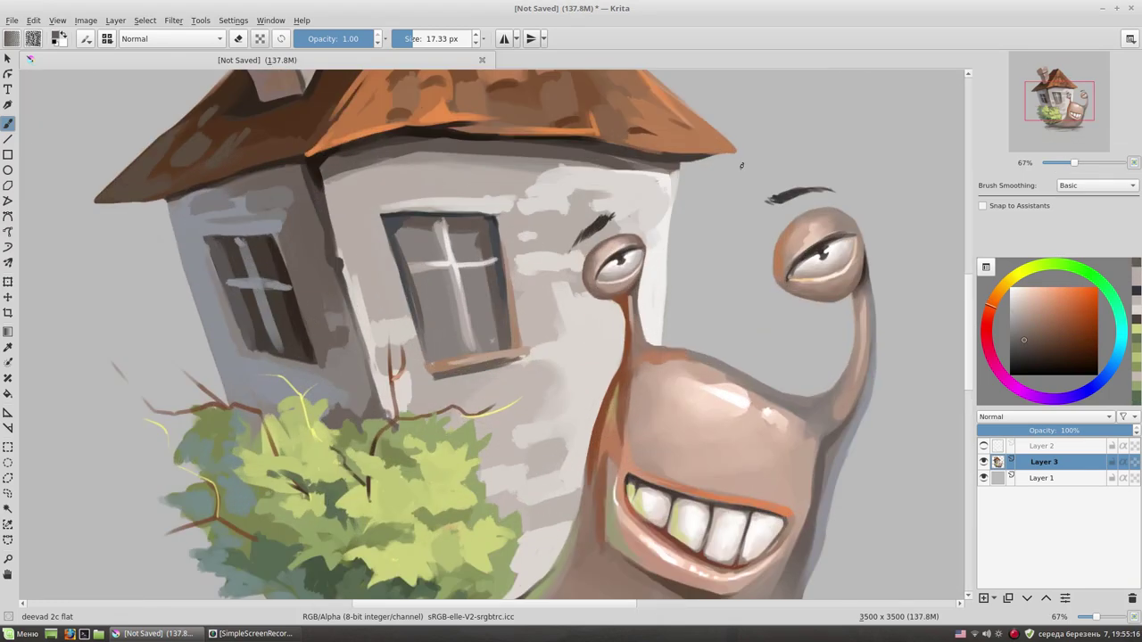
key("bracketleft")
key("bracketleft")
key("bracketleft")
left_click(395, 231, "ctrl")
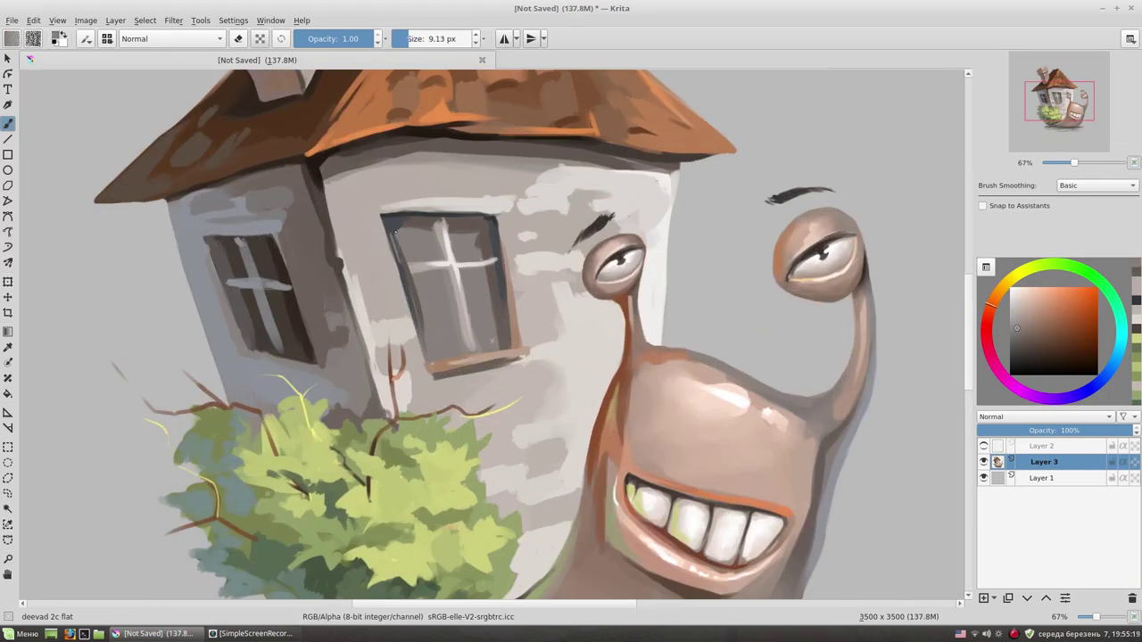
- Paint light highlight lines along the window's left frame and top edge
left_click_drag(415, 290, 414, 326)
key("bracketright")
left_click(404, 266, "ctrl")
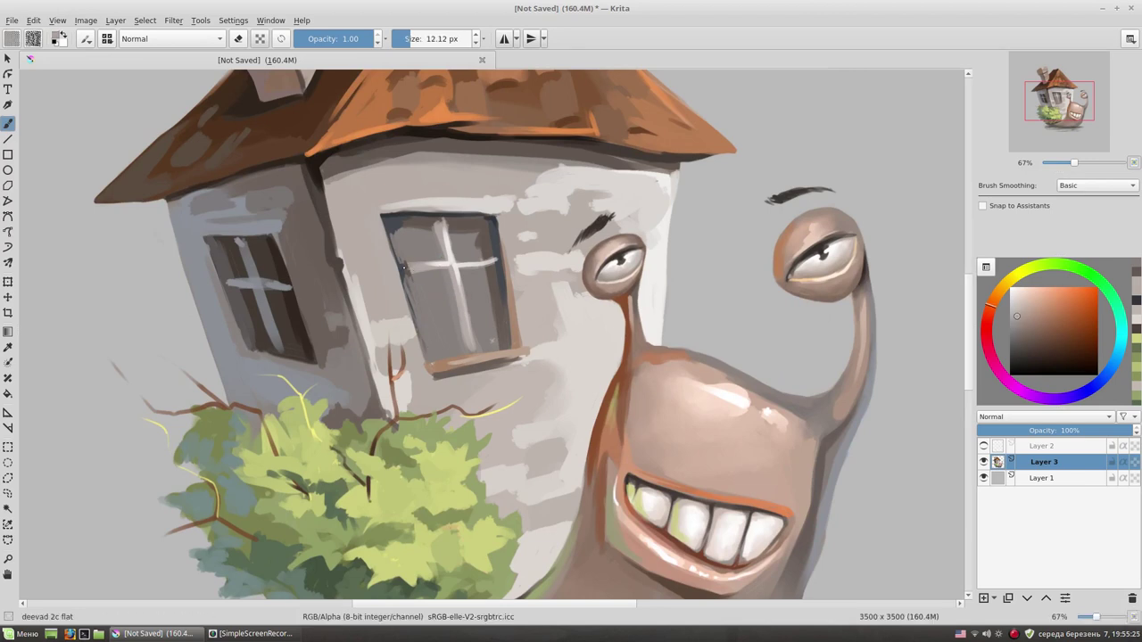
left_click(408, 268, "ctrl")
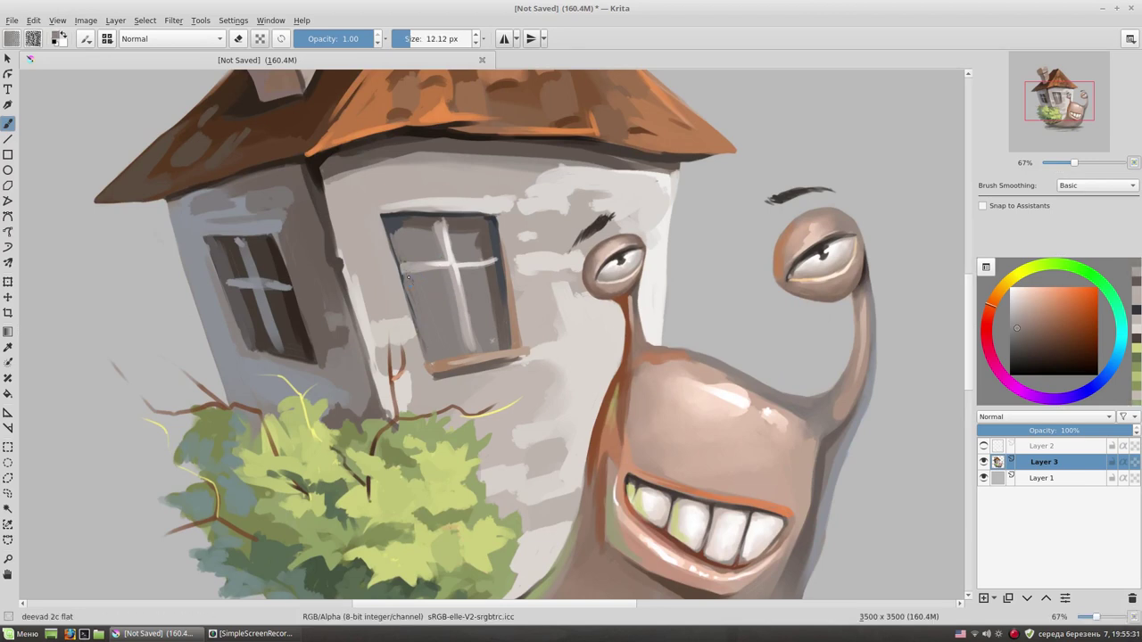
left_click(428, 251, "ctrl")
key("bracketright")
left_click(409, 294, "ctrl")
mouse_move(398, 219)
left_mouse_down()
mouse_move(492, 220)
mouse_move(506, 348)
mouse_move(436, 359)
left_mouse_up()
- Touch up the frame's right edge, paint an orange-brown sill, and dab light grey on its lower right
left_click(491, 227, "ctrl")
left_click(476, 355, "ctrl")
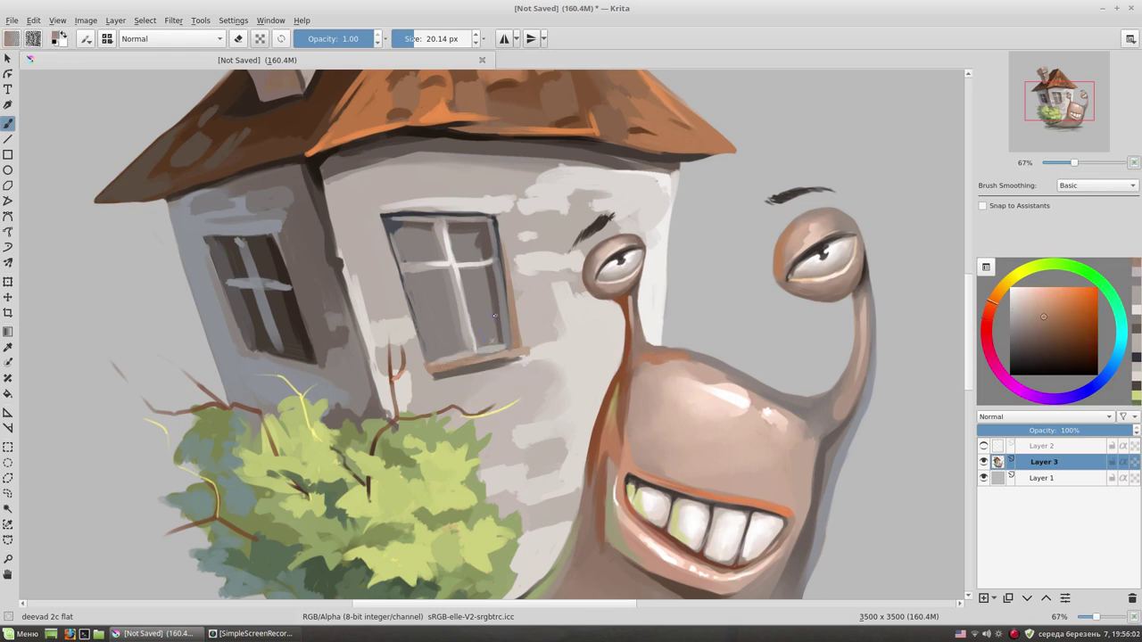
left_click_drag(451, 304, 507, 352)
key("bracketleft")
left_click(534, 401, "ctrl")
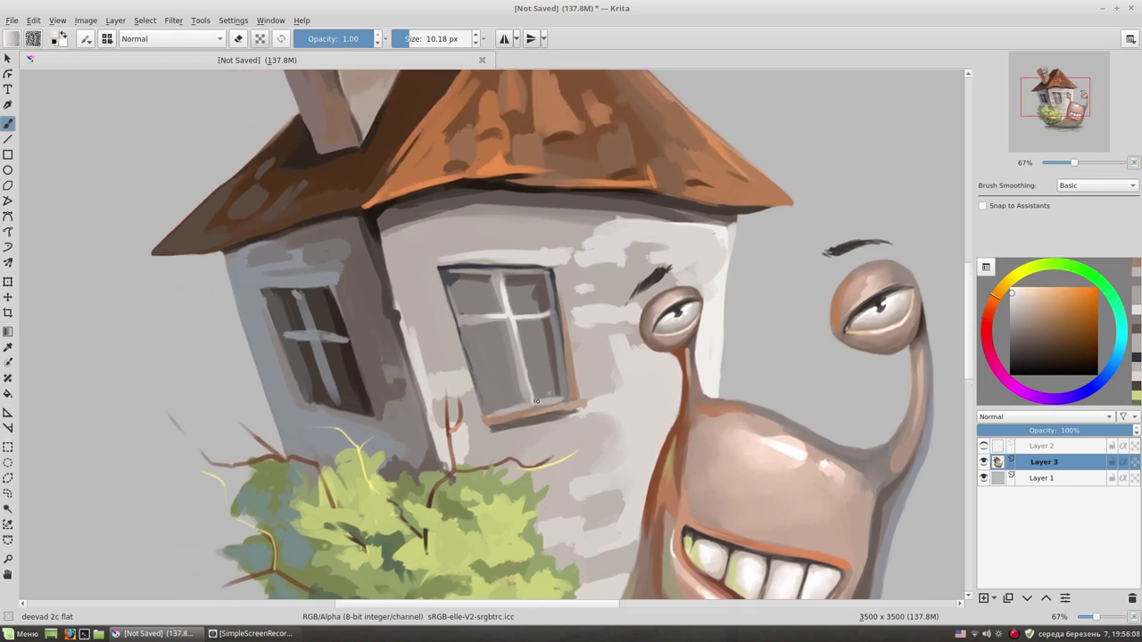
left_click_drag(534, 401, 562, 396)
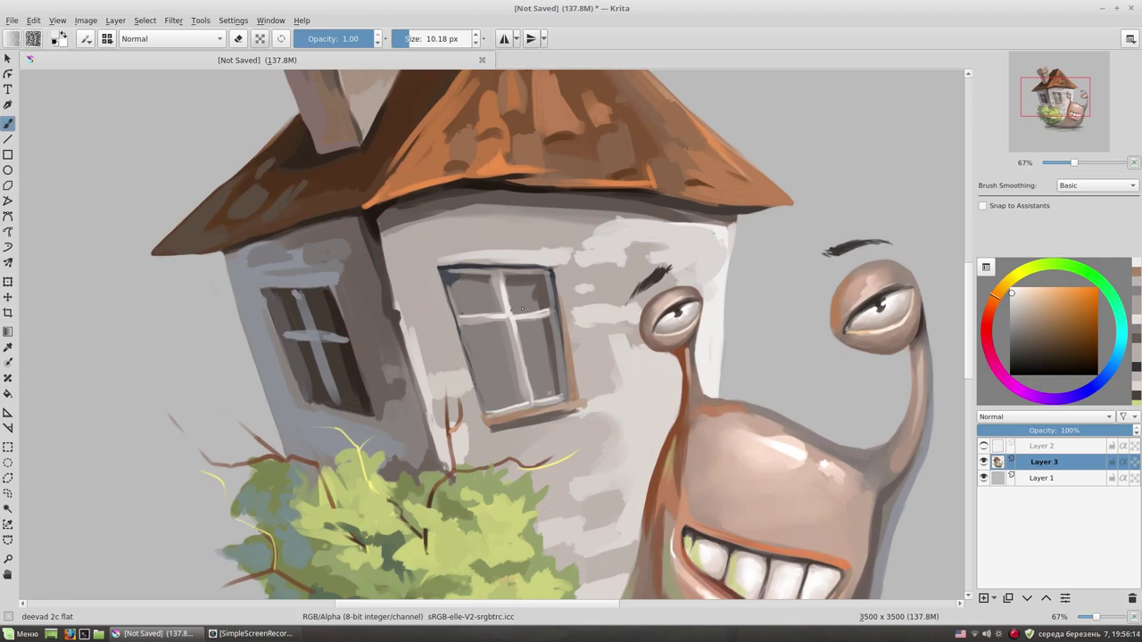
scroll(505, 312, "down", 1)
scroll(523, 311, "down", 1)
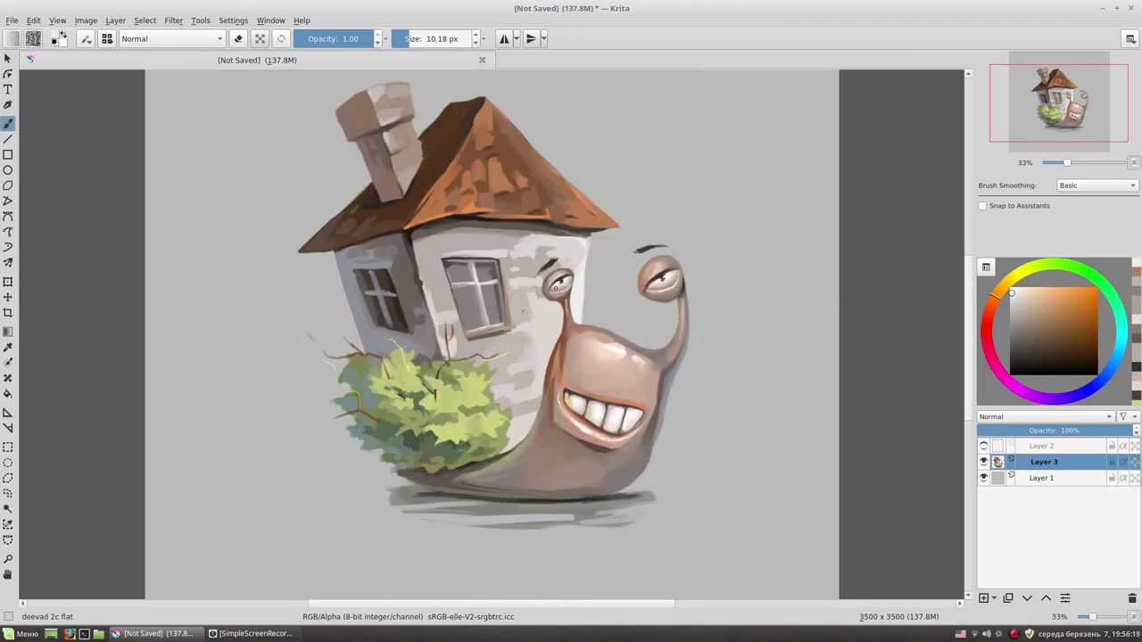
- Zoom in and paint light grey-blue along the side window's frame
scroll(522, 311, "up", 1)
scroll(463, 301, "up", 1)
scroll(402, 293, "up", 1)
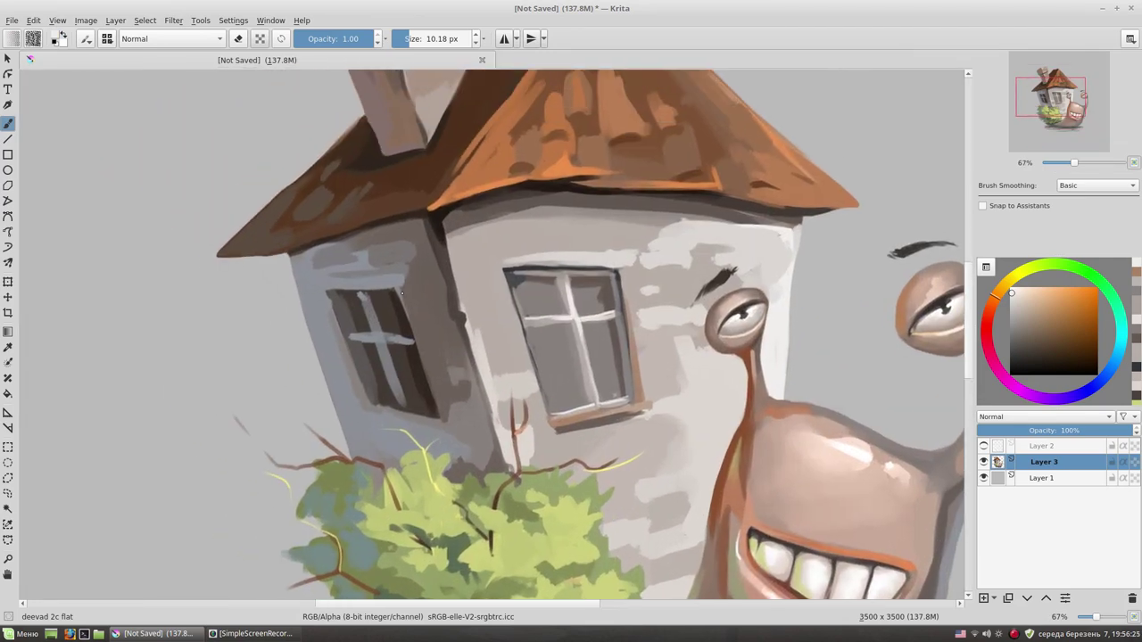
left_click(373, 315, "ctrl")
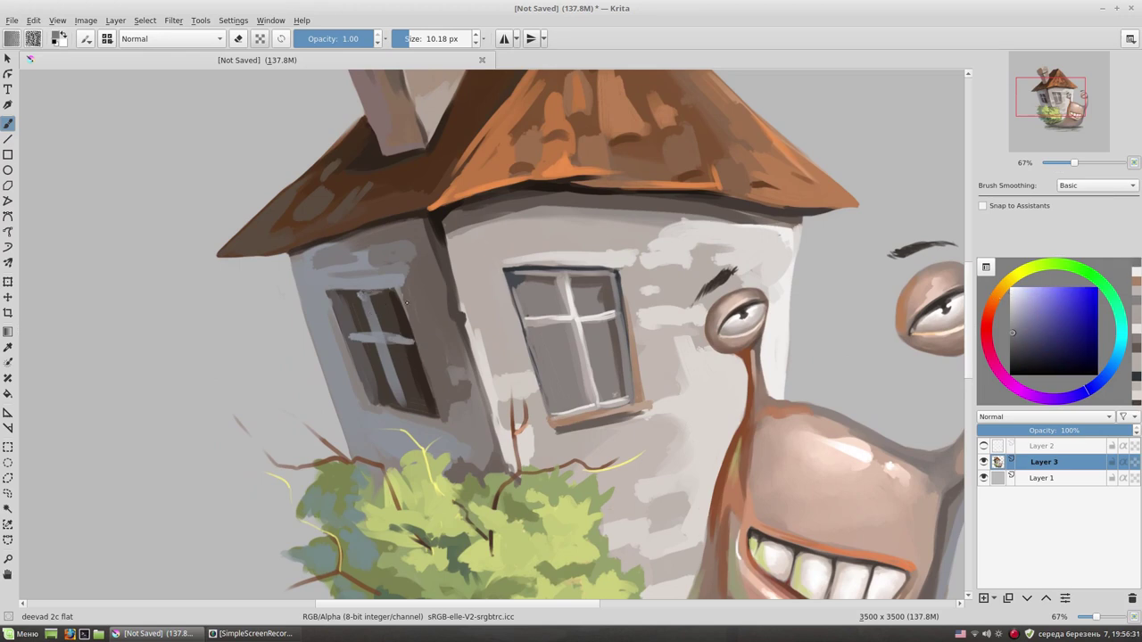
mouse_move(355, 335)
left_mouse_down()
mouse_move(375, 394)
mouse_move(411, 402)
left_mouse_up()
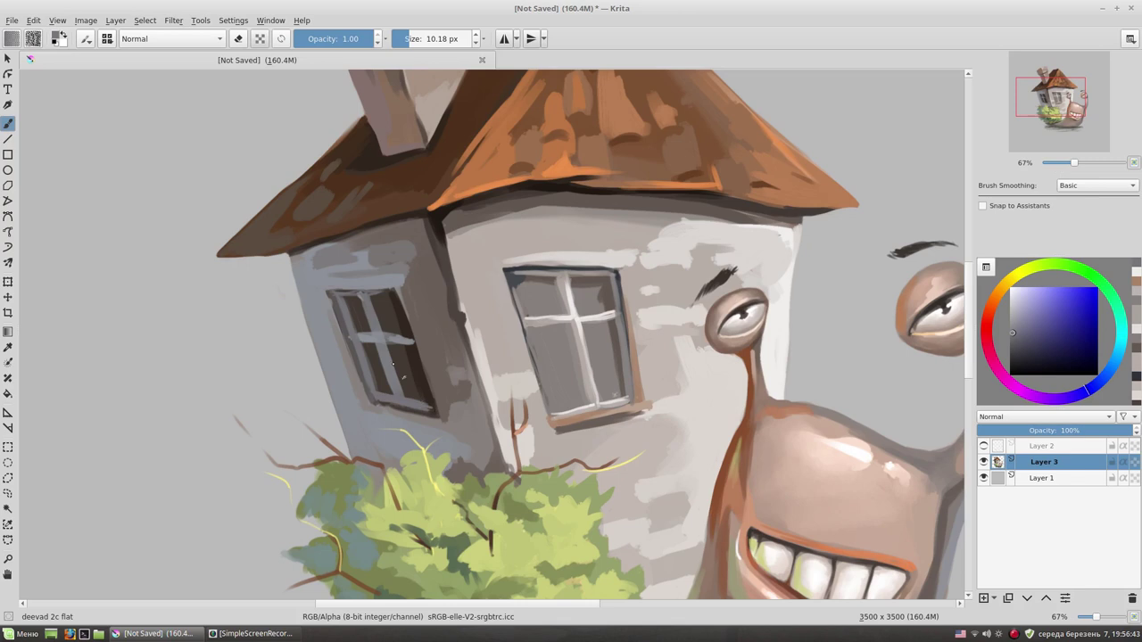
- Brighten the side window's lower vertical bar, then zoom out to 33% to view the whole canvas
left_click(393, 364, "ctrl")
left_click(344, 310, "ctrl")
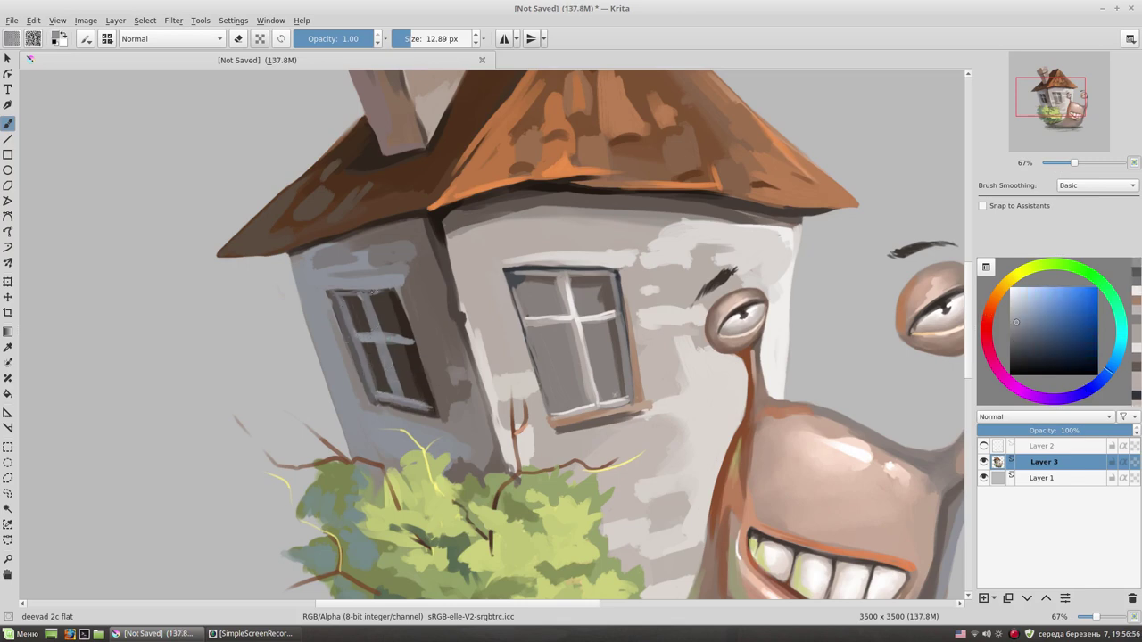
left_click_drag(385, 355, 399, 399)
scroll(664, 300, "right", 1)
left_click(544, 386, "ctrl")
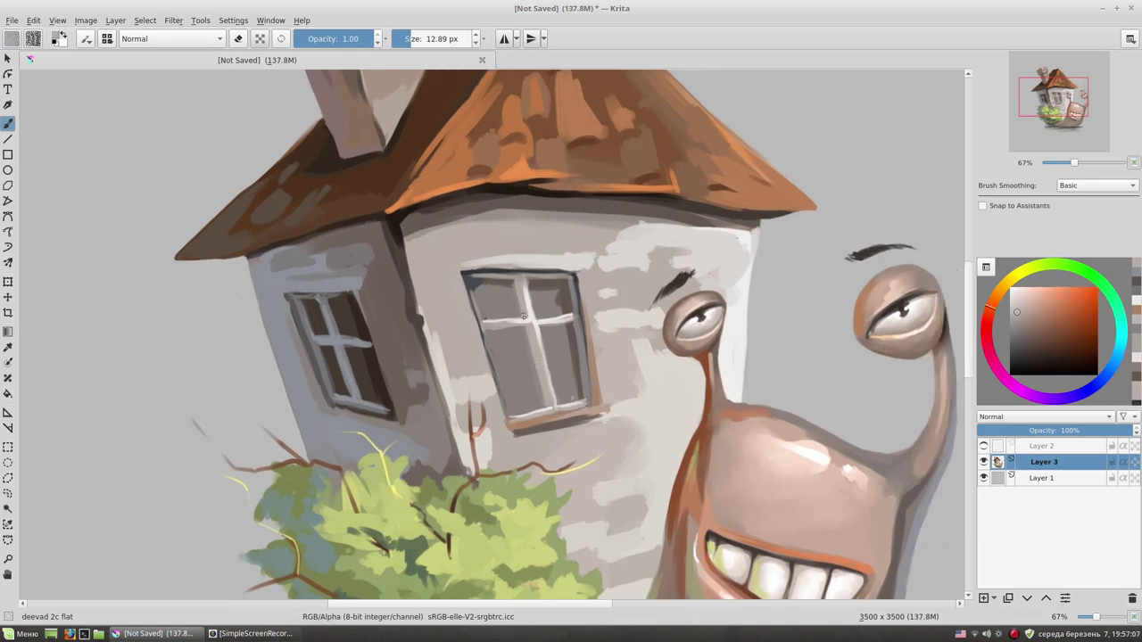
key("minus")
key("minus")
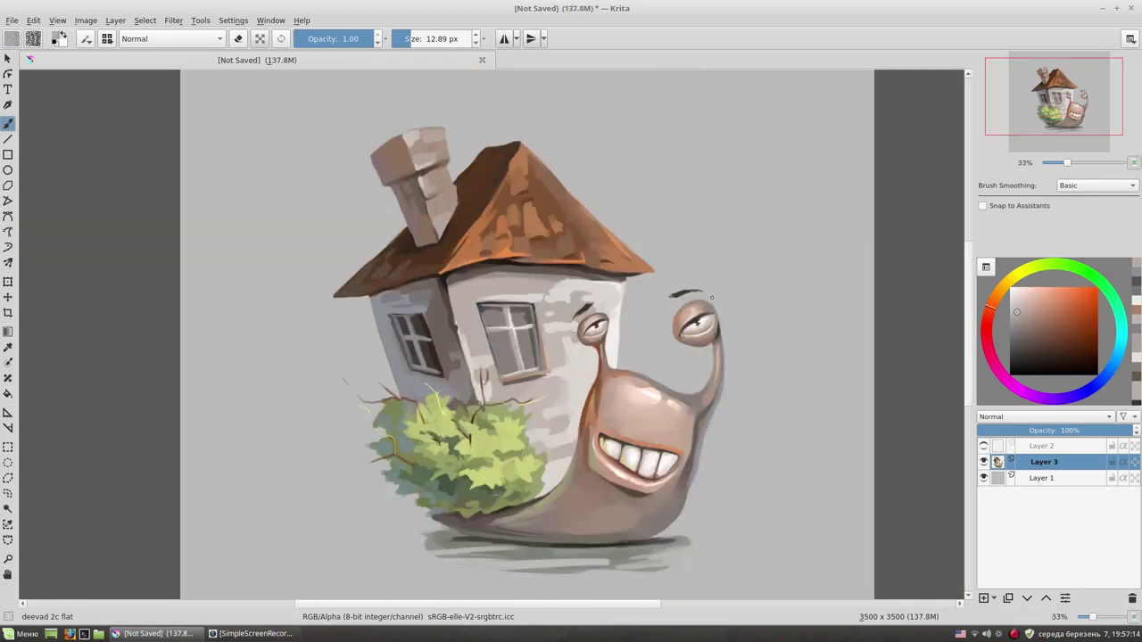
- Zoom in and paint short green strokes along the bush's lower edge
key("plus")
key("plus")
scroll(554, 395, "down", 3)
left_click(554, 395, "ctrl")
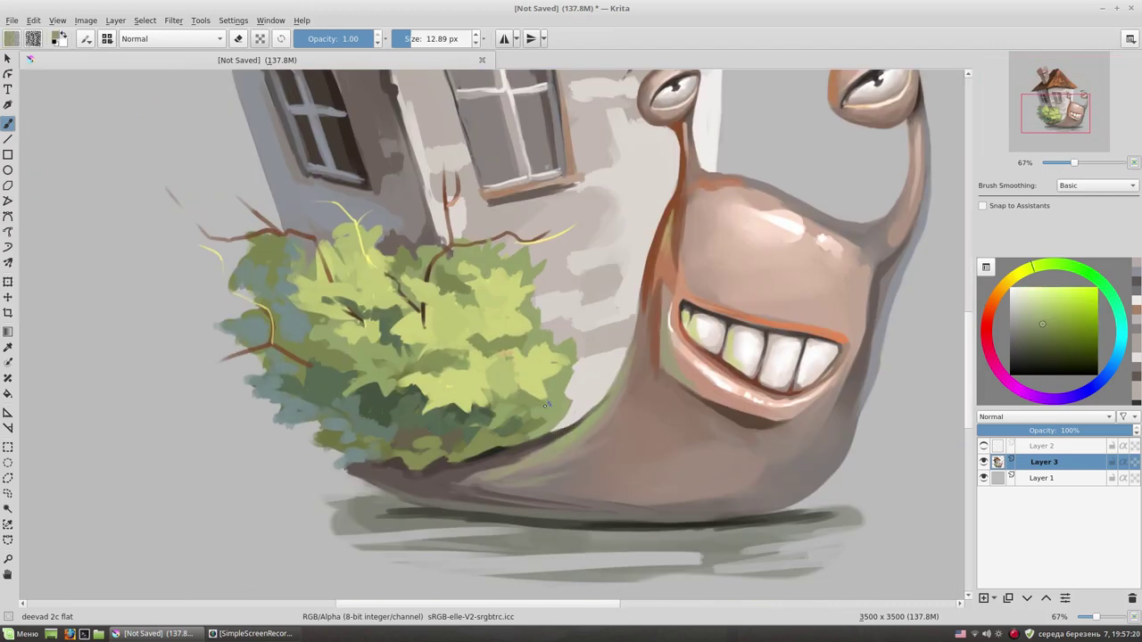
left_click_drag(569, 403, 539, 413)
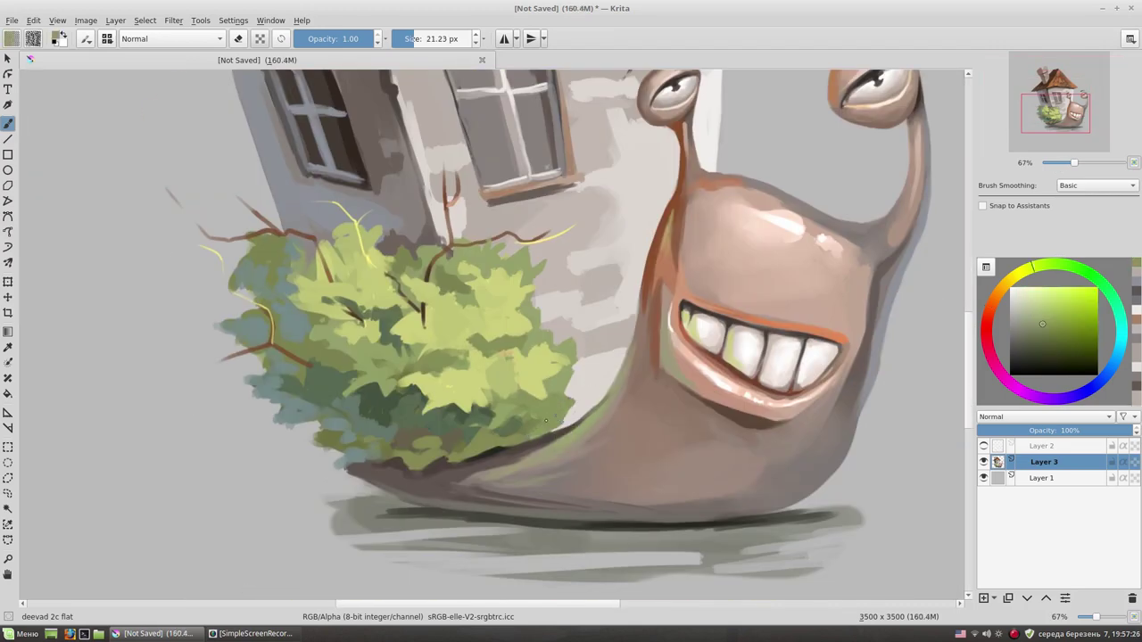
left_click(560, 420, "ctrl")
left_click(540, 426, "ctrl")
mouse_move(514, 423)
left_mouse_down()
mouse_move(505, 426)
mouse_move(535, 408)
left_mouse_up()
- Sample darker greens and add a short dark shading stroke beneath the bush
left_click(491, 419, "ctrl")
left_click(480, 433, "ctrl")
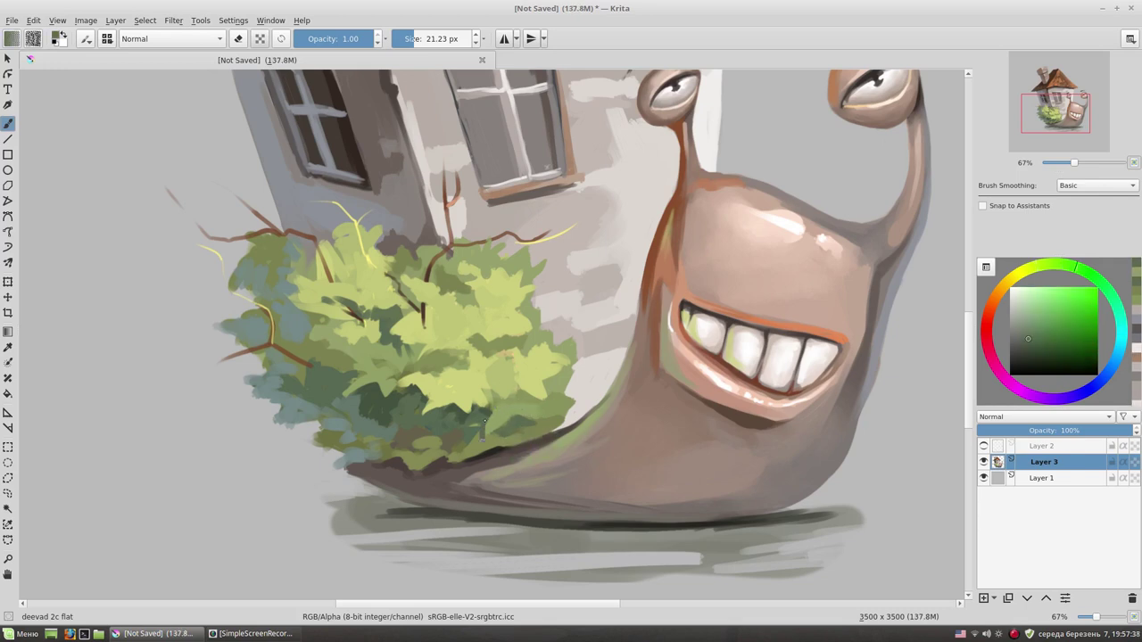
left_click(492, 425, "ctrl")
left_click_drag(478, 453, 526, 441)
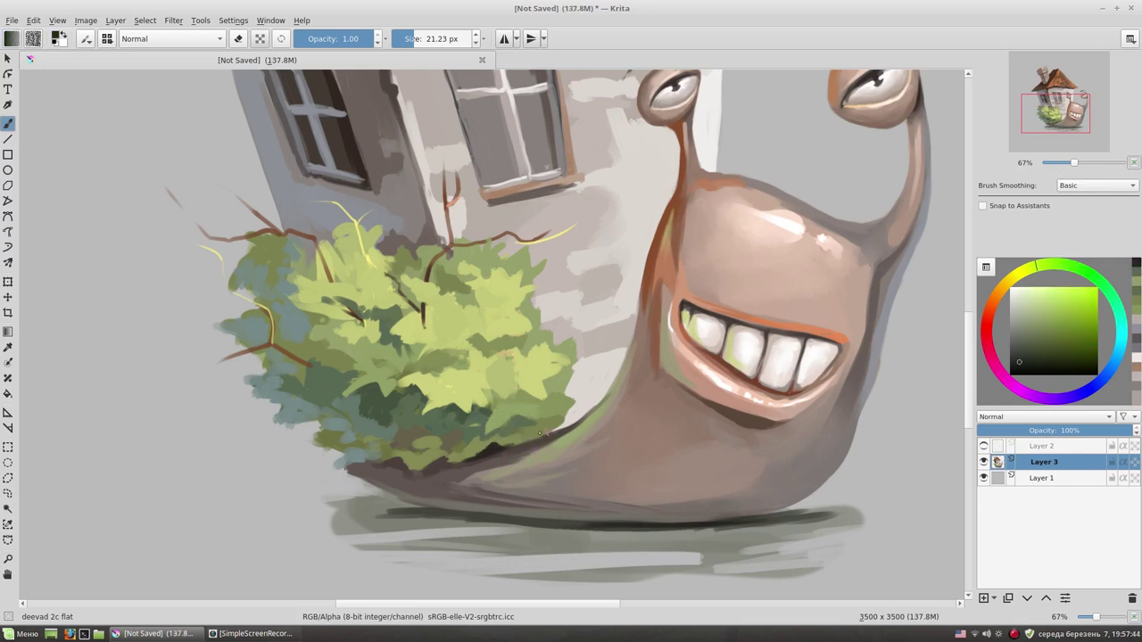
scroll(345, 377, "down", 1)
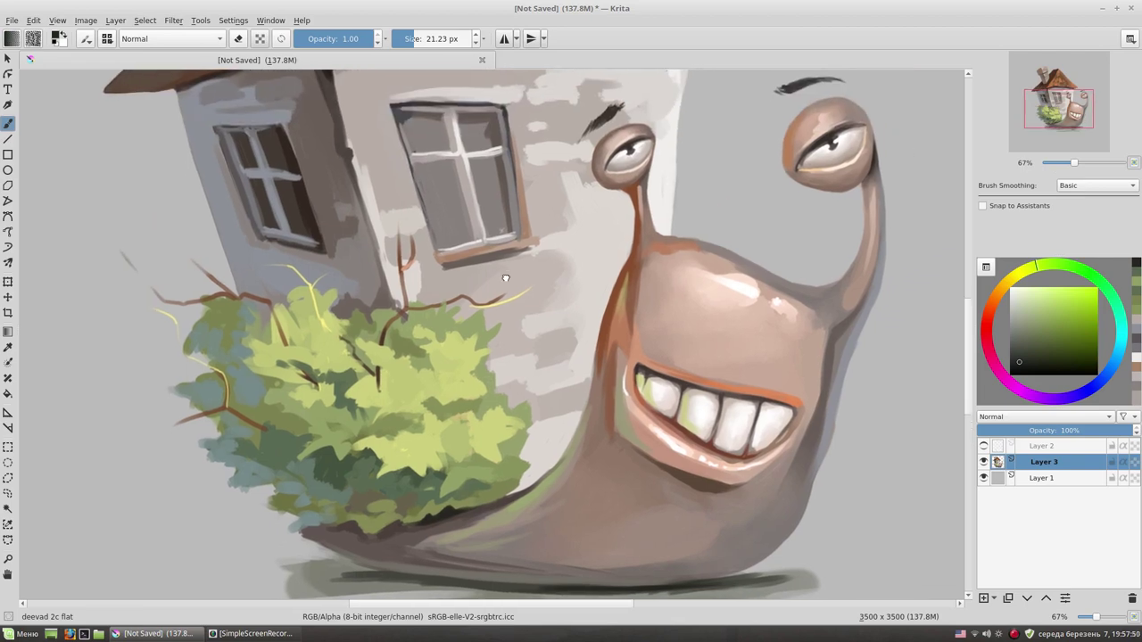
scroll(656, 369, "down", 1)
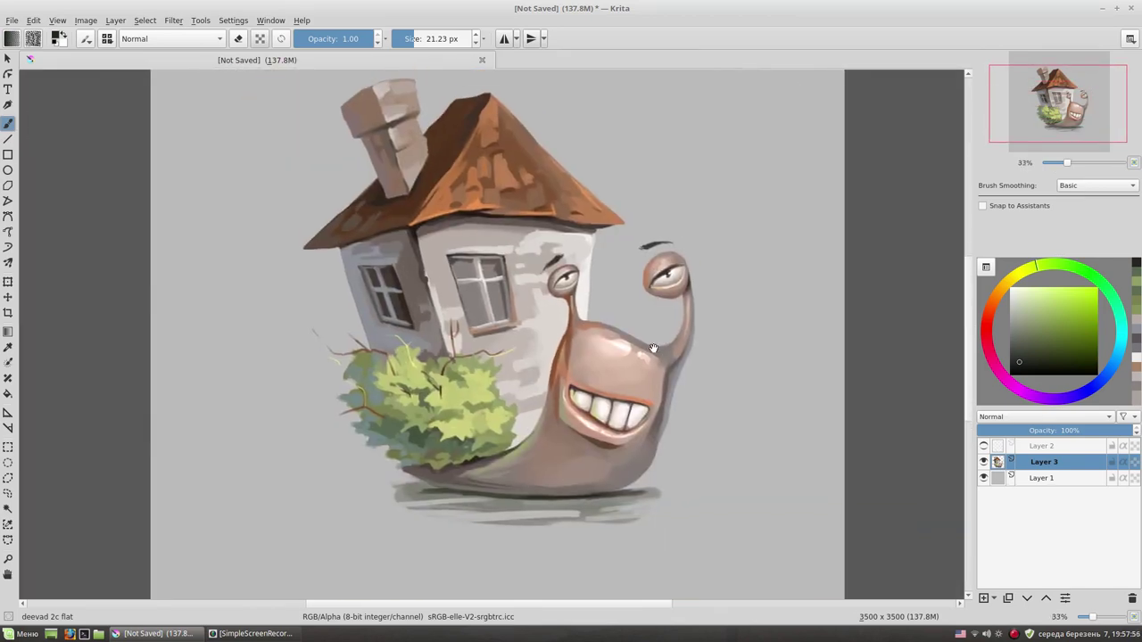
scroll(669, 356, "up", 2)
- Blend the roof's right slope with brown strokes and lighter strokes near the peak
left_click_drag(669, 356, 700, 600)
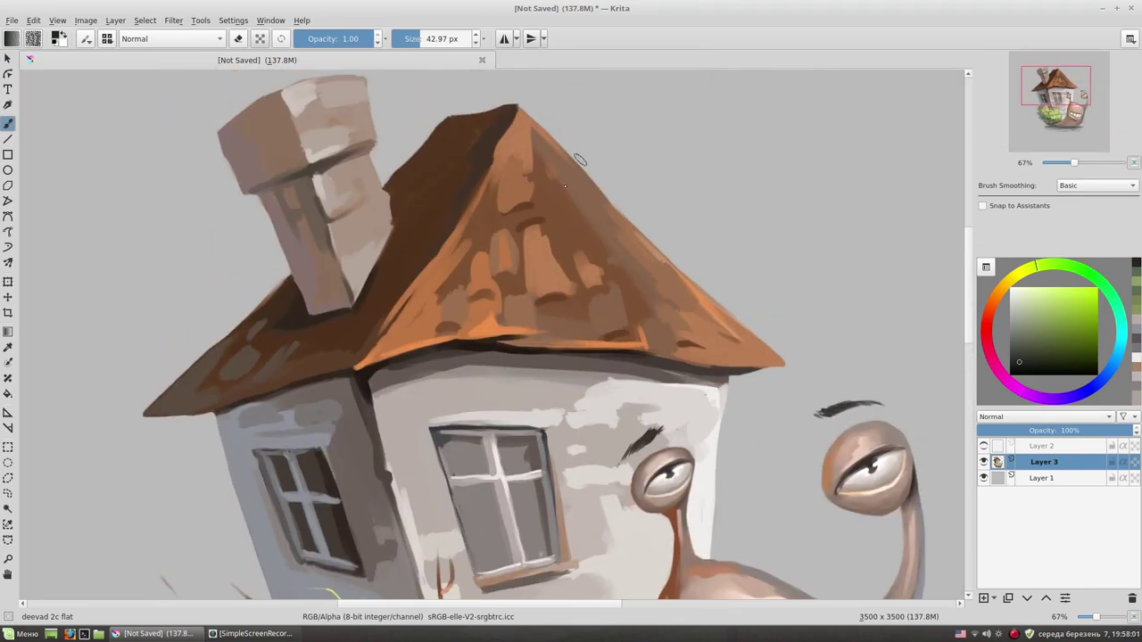
left_click(535, 147, "ctrl")
mouse_move(548, 216)
left_mouse_down()
mouse_move(571, 323)
mouse_move(630, 294)
left_mouse_up()
left_click(573, 211, "ctrl")
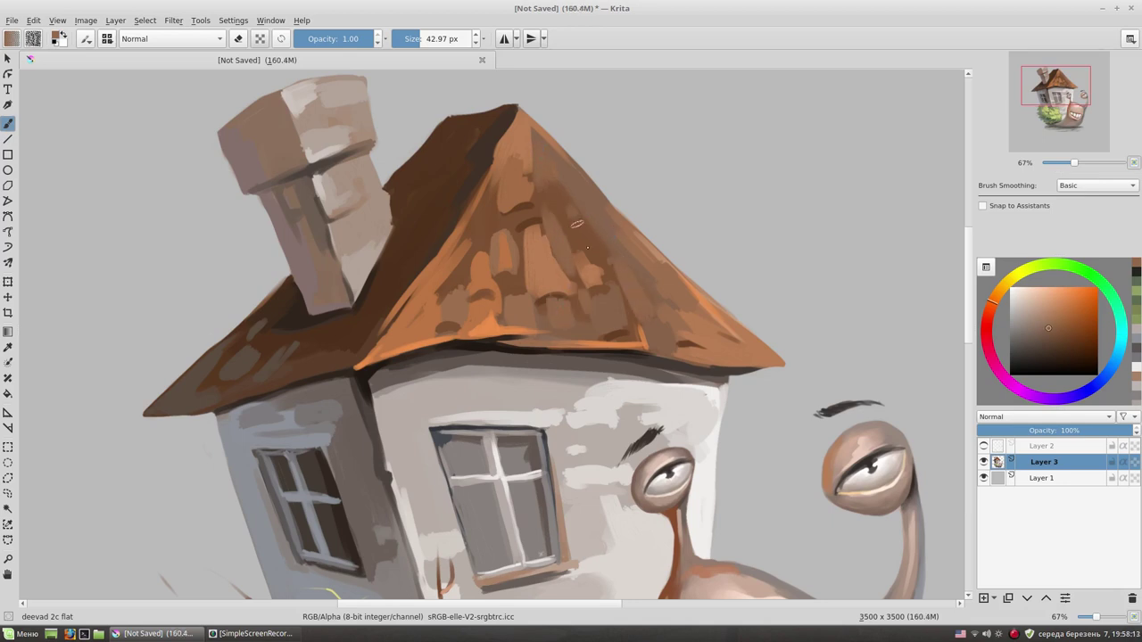
left_click_drag(575, 222, 598, 260)
mouse_move(558, 192)
left_mouse_down()
mouse_move(501, 203)
mouse_move(437, 304)
left_mouse_up()
- Add light orange highlight strokes across the roof's centre and shingles
left_click(496, 311, "ctrl")
mouse_move(483, 256)
left_mouse_down()
mouse_move(481, 283)
mouse_move(546, 247)
left_mouse_up()
left_click(561, 341, "ctrl")
left_click_drag(517, 294, 512, 277)
left_click_drag(509, 233, 513, 218)
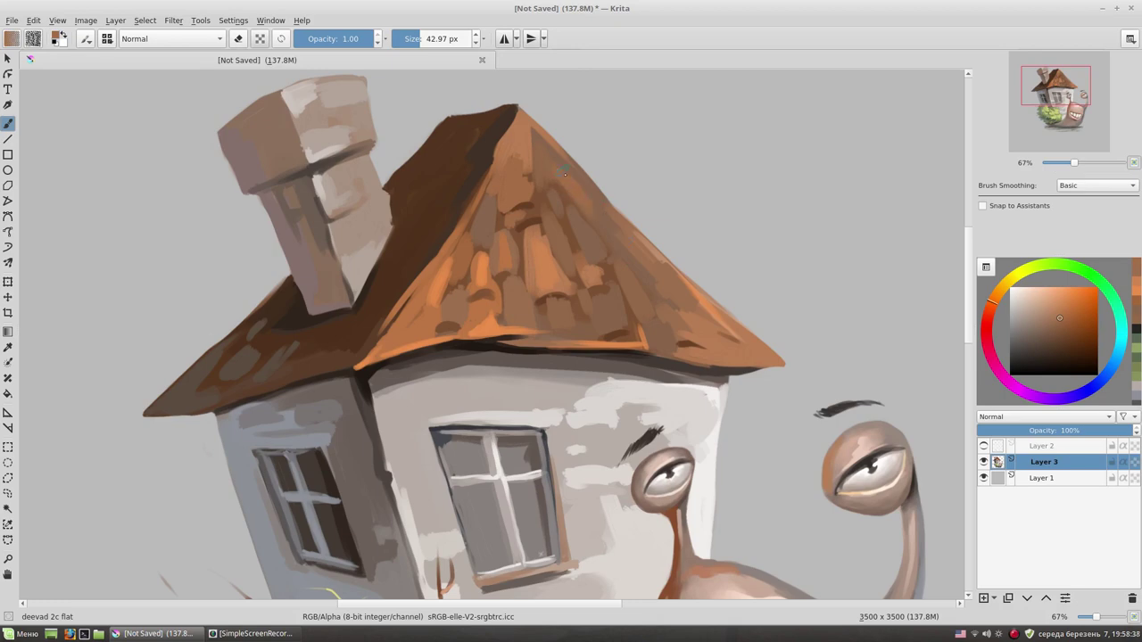
key("minus")
key("minus")
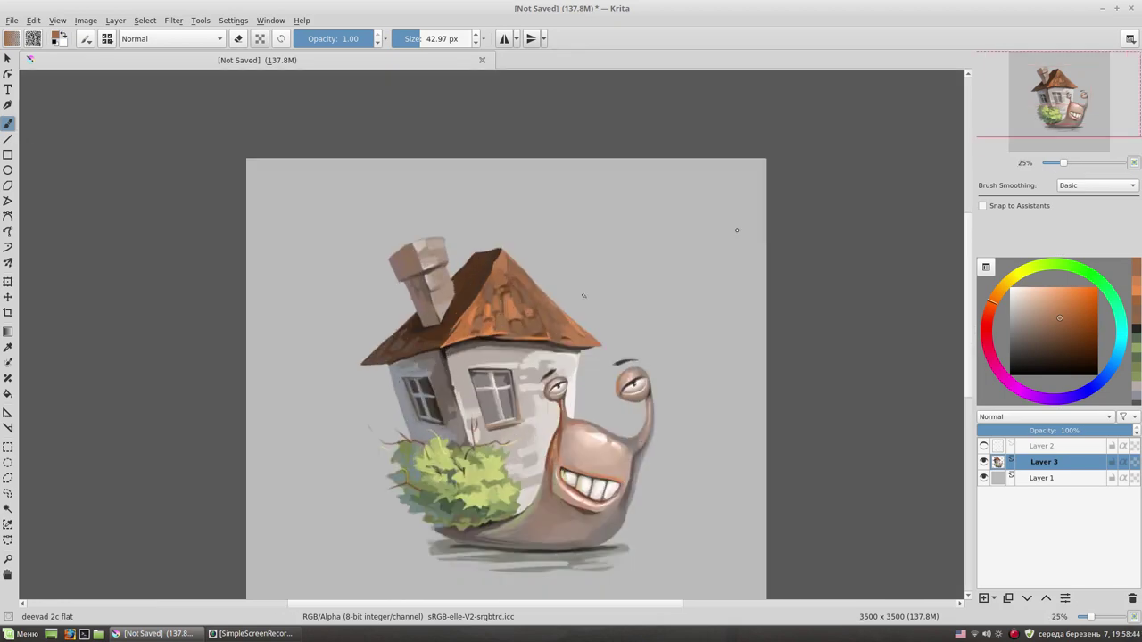
key("plus")
key("plus")
- Pick dark roof browns for shading with the brush at 27.34 px, then zoom out
left_click(557, 297, "ctrl")
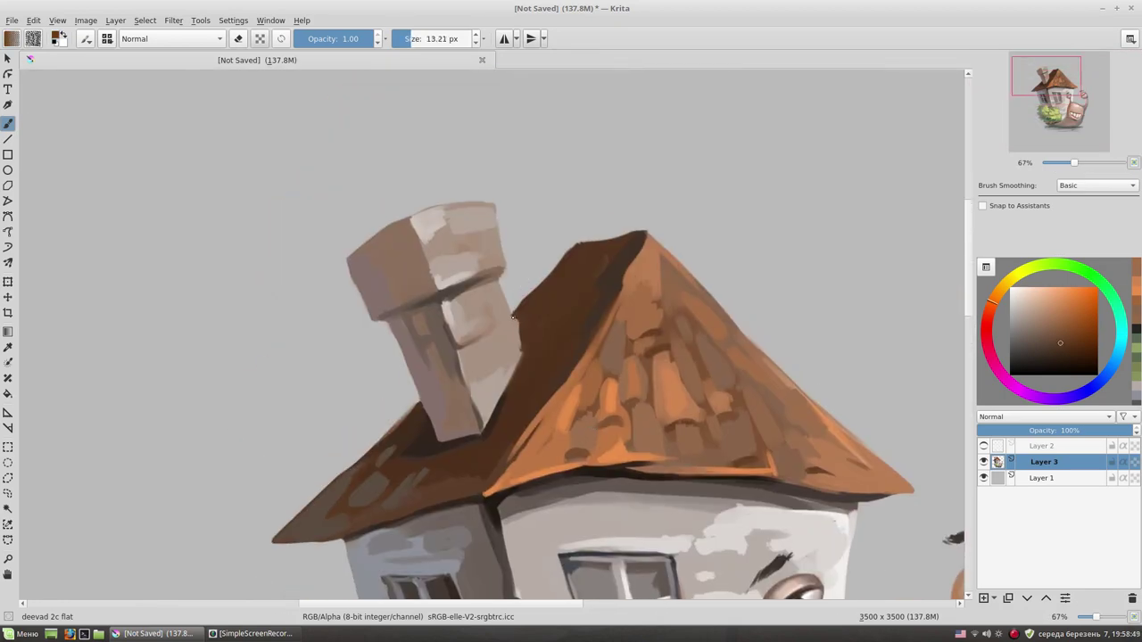
key("bracketleft")
left_click(514, 333, "ctrl")
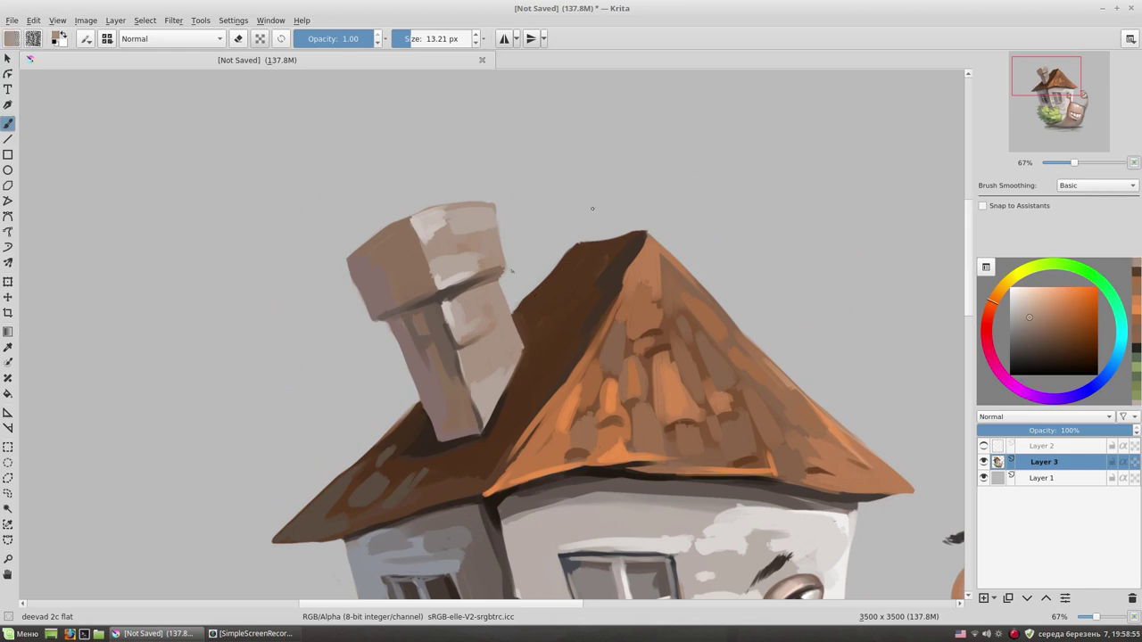
scroll(502, 285, "down", 1)
key("bracketright")
key("bracketright")
left_click(562, 286, "ctrl")
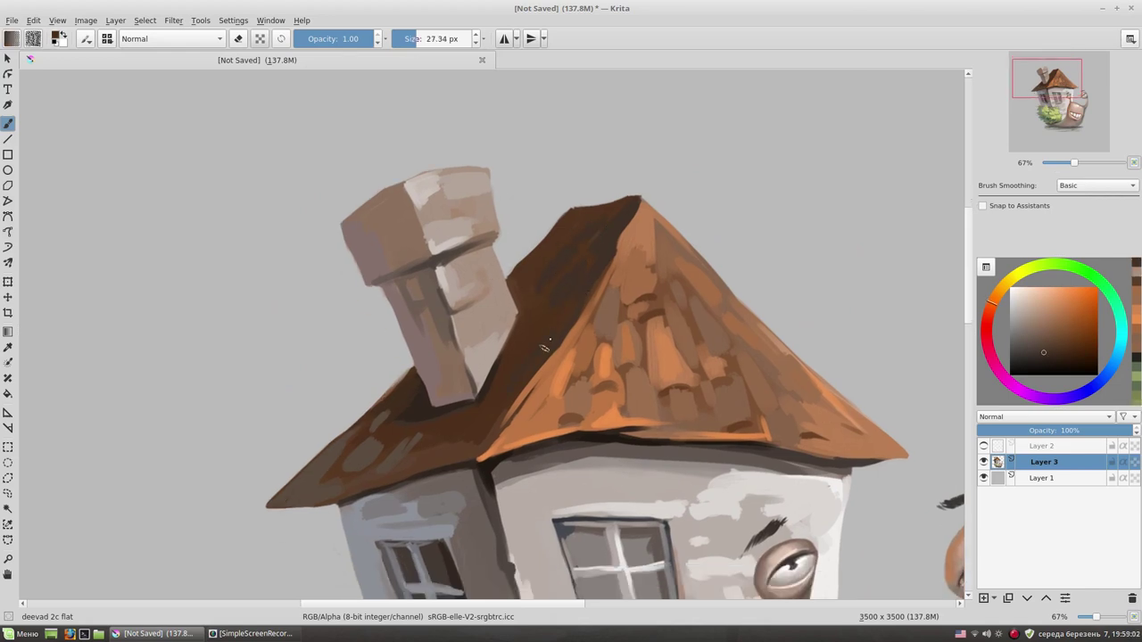
left_click(501, 409, "ctrl")
left_click(451, 436, "ctrl")
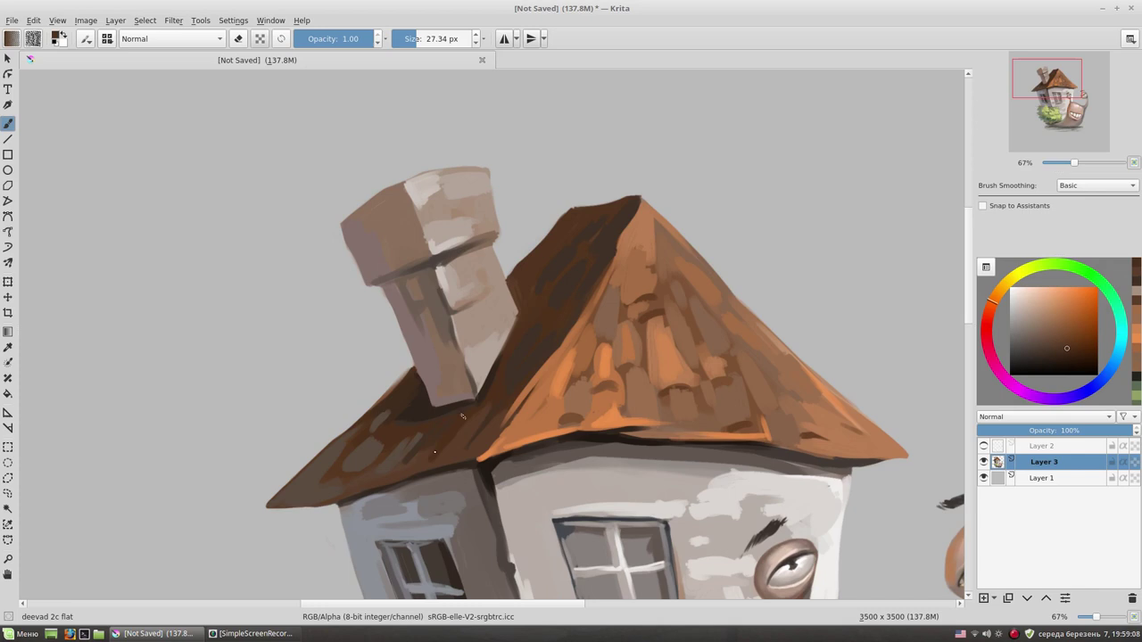
scroll(609, 368, "down", 3)
scroll(610, 369, "right", 2)
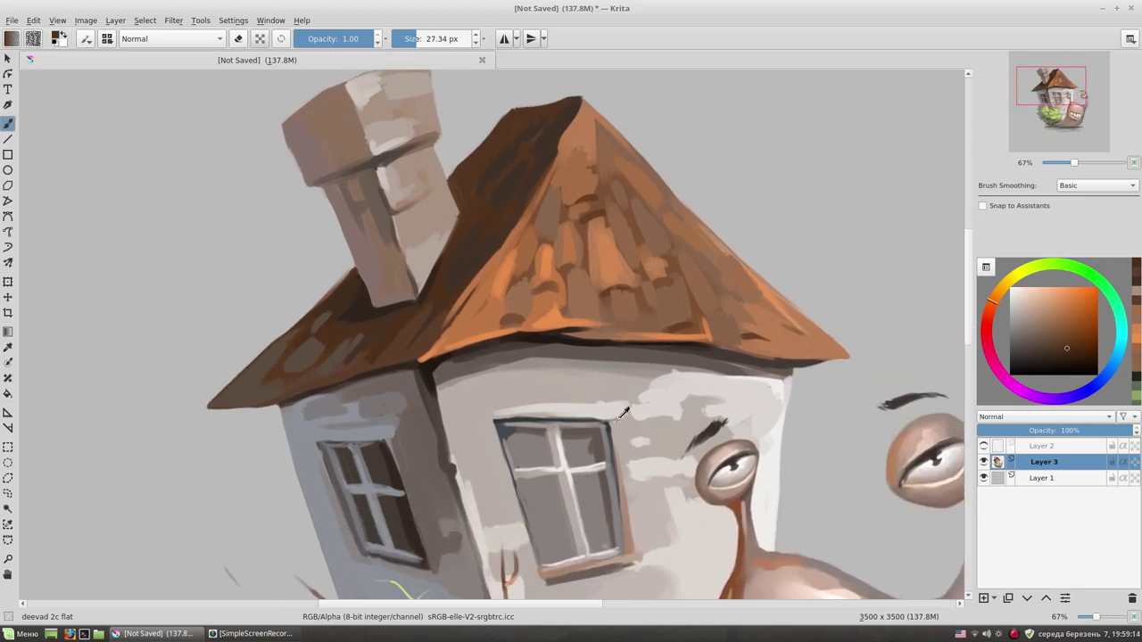
key("minus")
key("minus")
- Zoom in on the snail's base, resize the brush and sample a light yellow-green from the bush
scroll(762, 359, "down", 2)
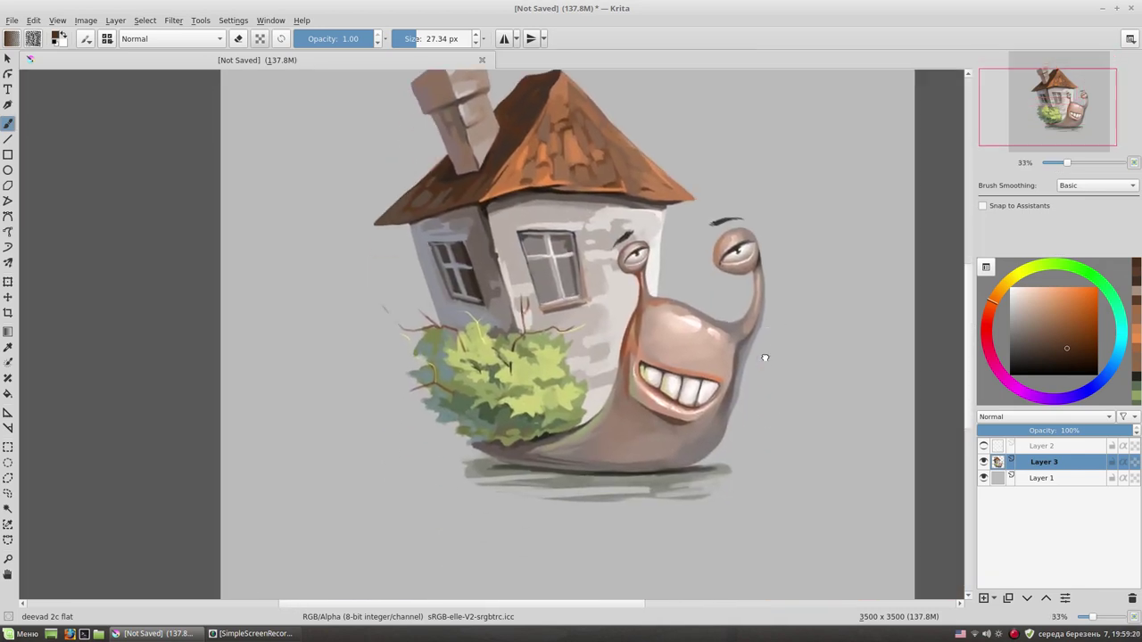
scroll(749, 424, "right", 1)
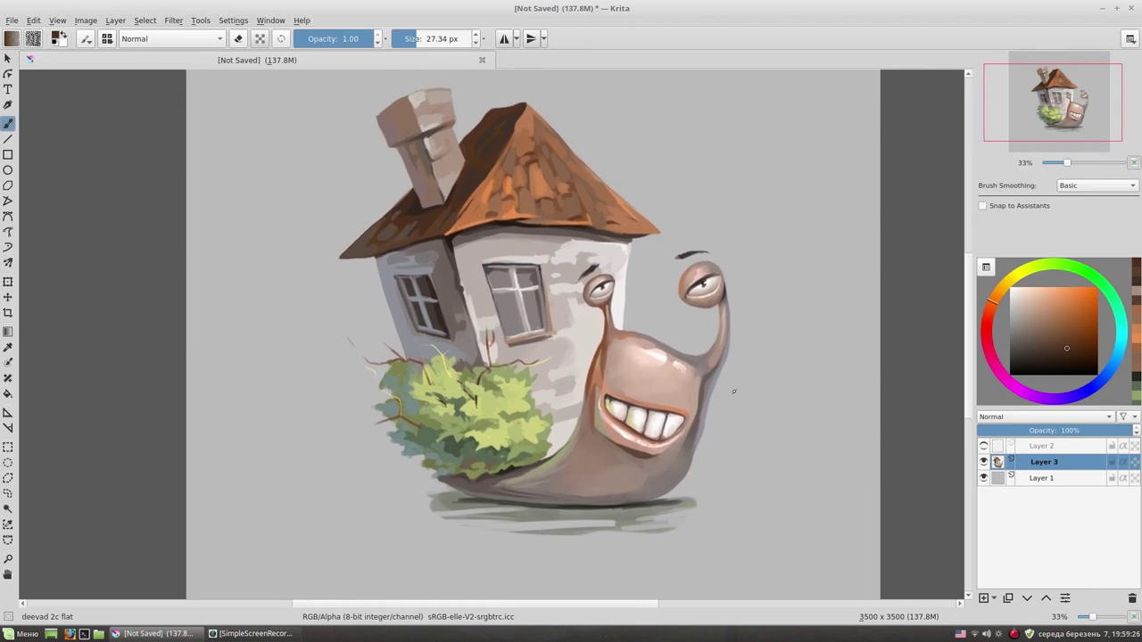
key("plus")
key("plus")
scroll(726, 376, "down", 4)
scroll(726, 376, "right", 1)
scroll(474, 298, "down", 2)
left_click_drag(475, 299, 446, 290)
left_click(436, 287, "ctrl")
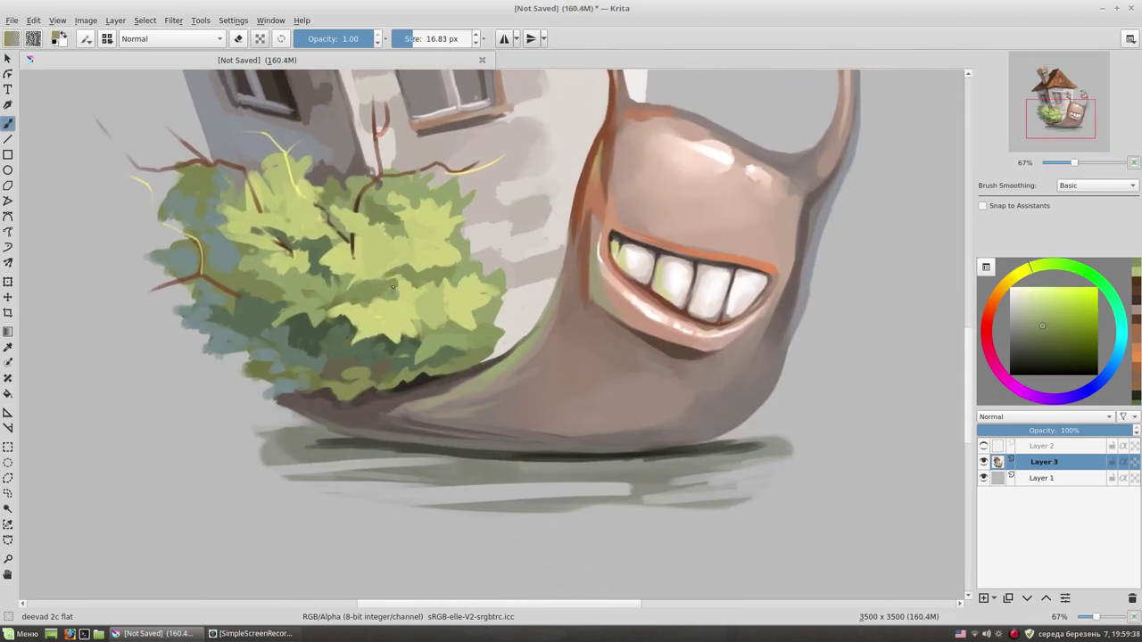
key("bracketright")
key("bracketright")
key("bracketright")
- Paint grey-green cast shadow strokes beneath the snail's body
left_click(798, 450, "ctrl")
left_click_drag(792, 449, 839, 446)
left_click_drag(798, 489, 487, 485)
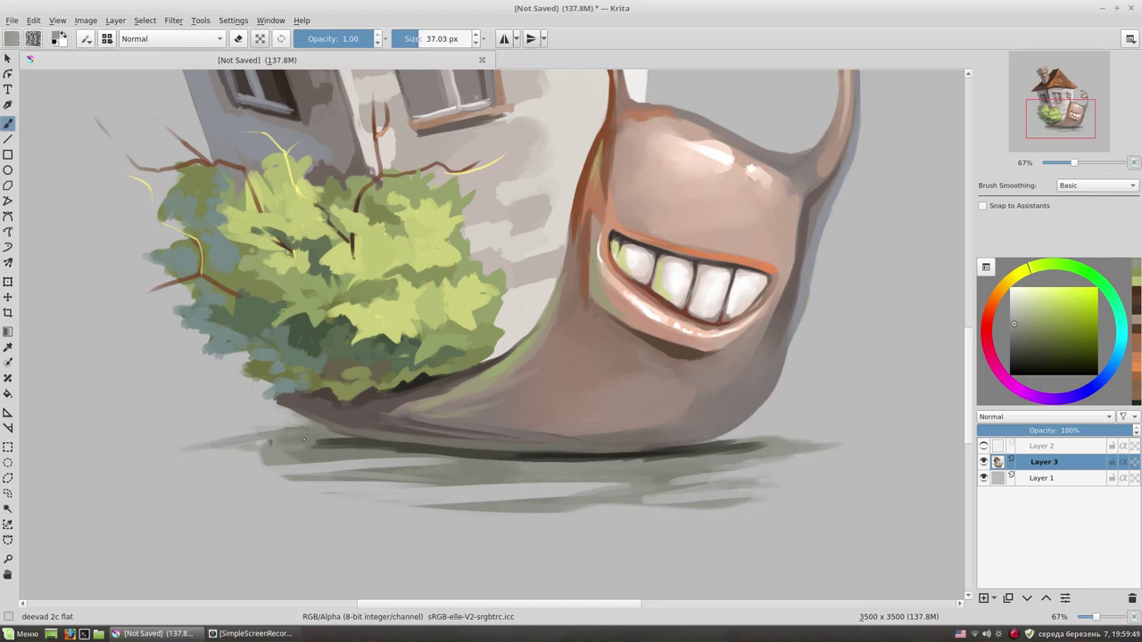
- Darken the shadow along the snail's base with darker grey strokes, then view the whole painting
left_click(294, 442, "ctrl")
left_click_drag(259, 441, 446, 454)
mouse_move(678, 459)
left_mouse_down()
mouse_move(560, 468)
mouse_move(646, 462)
left_mouse_up()
left_click_drag(754, 447, 812, 438)
key("minus")
key("minus")
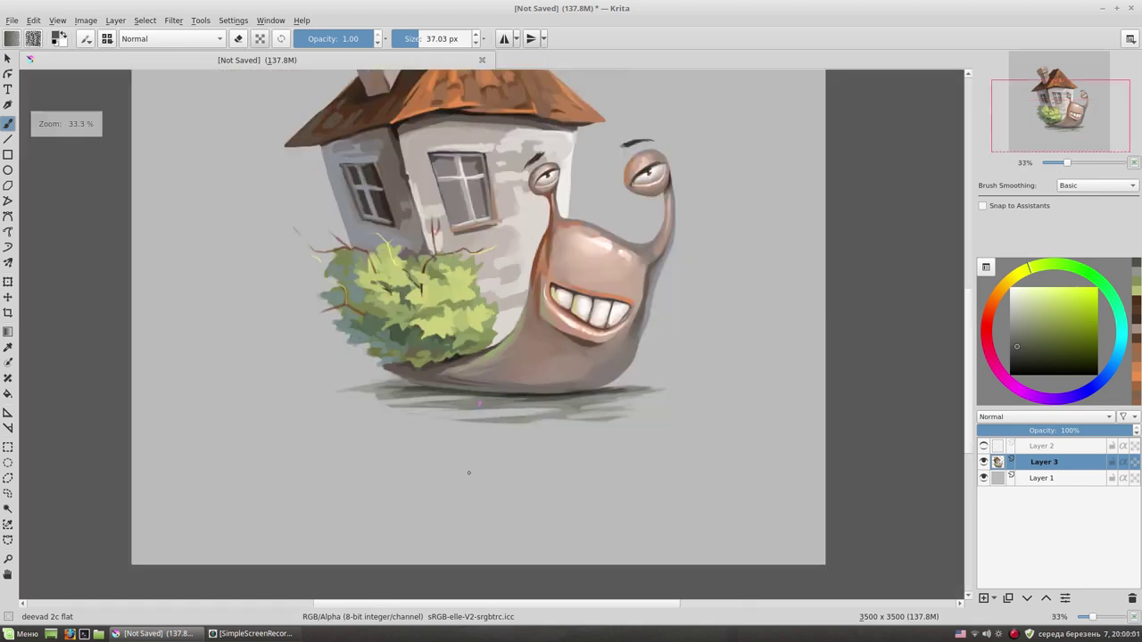
left_click_drag(756, 330, 792, 350)
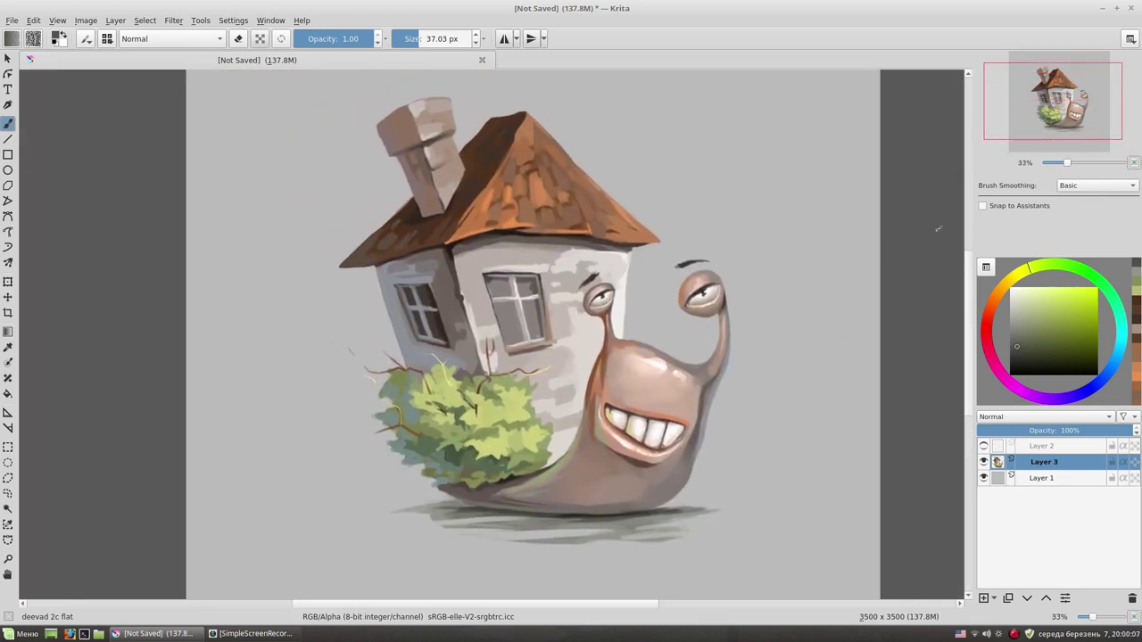